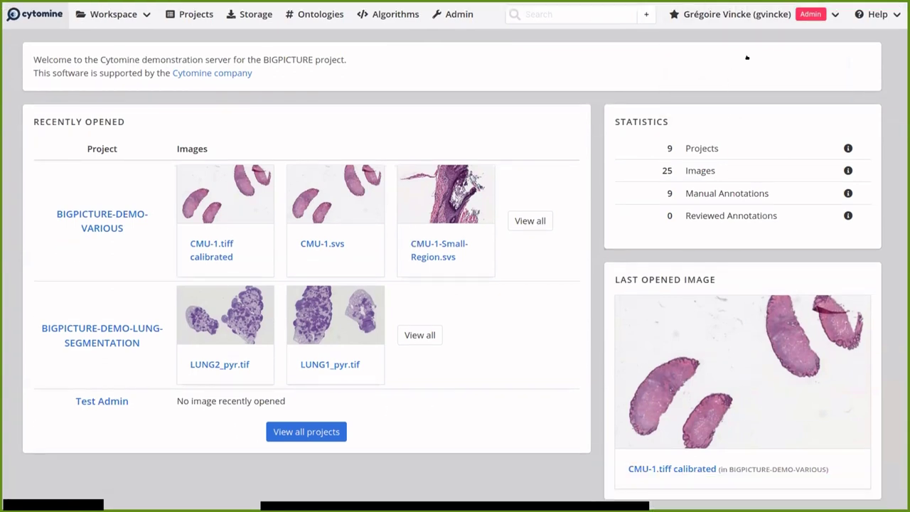
- Close the admin session for the current account
click(740, 15)
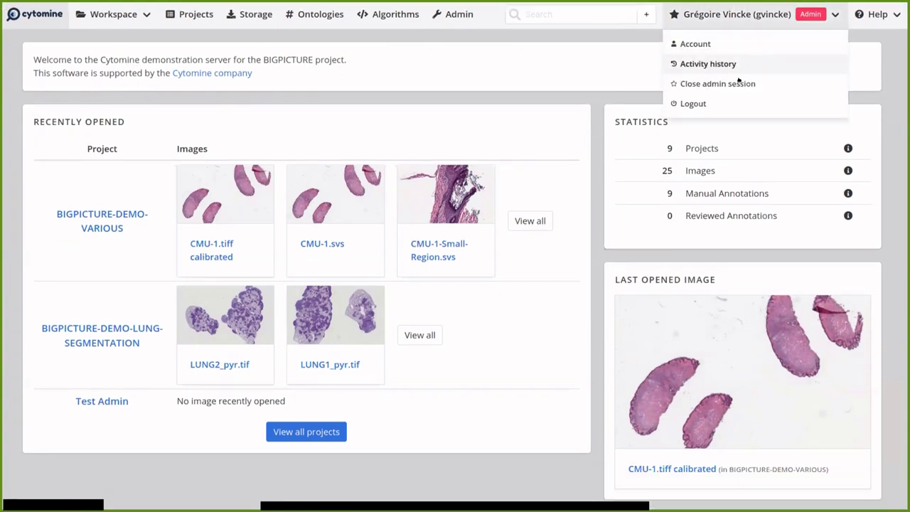
click(735, 81)
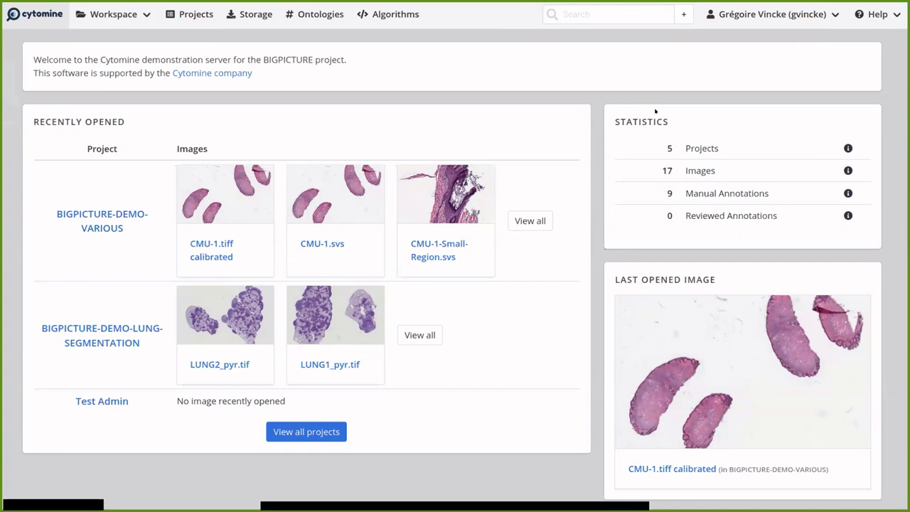
- Look over the project list and the storage page as a regular user
click(191, 14)
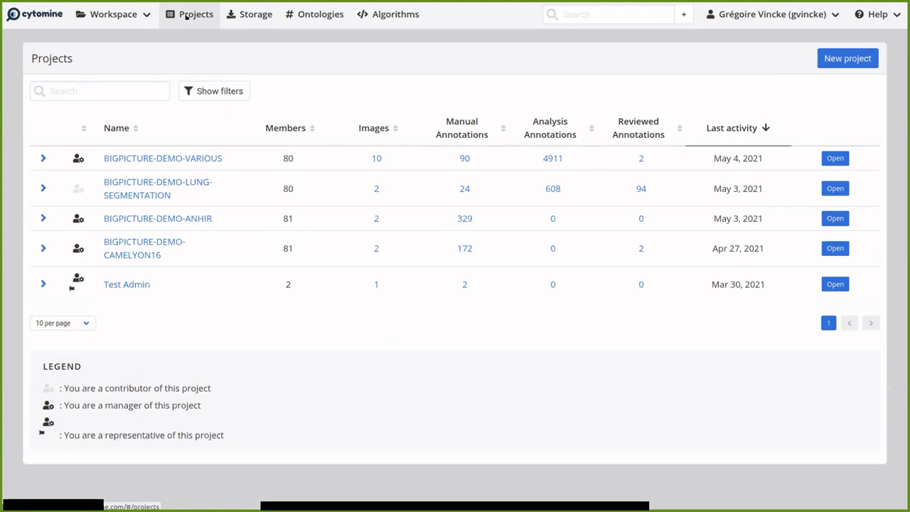
click(241, 16)
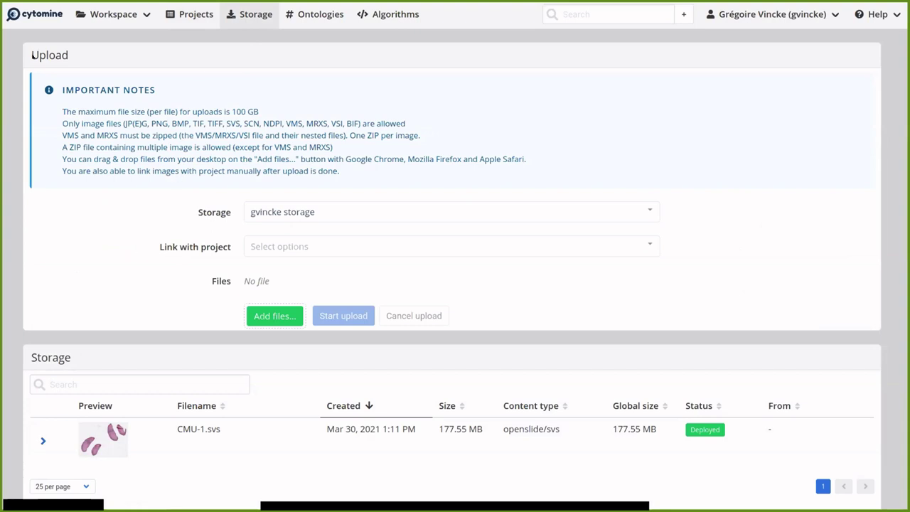
- Open the account page and review its profile, password and API keys sections
click(754, 14)
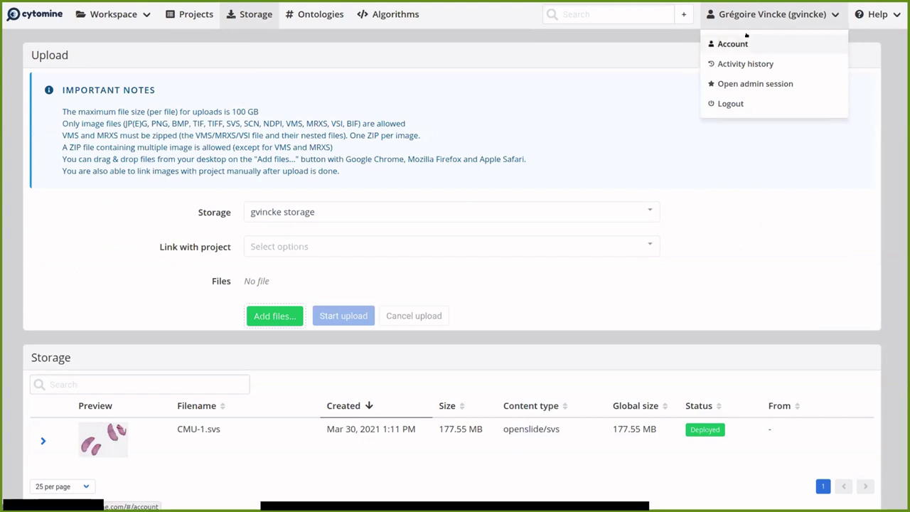
click(746, 37)
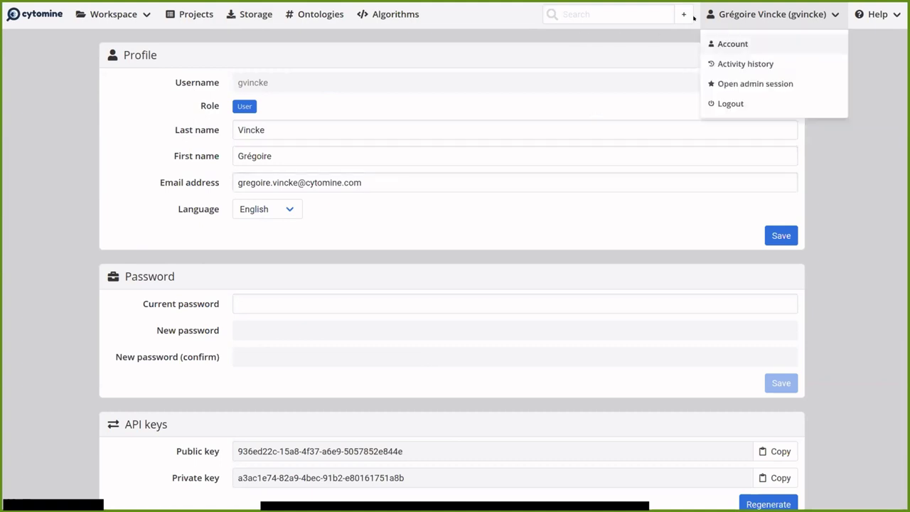
mouse_move(749, 16)
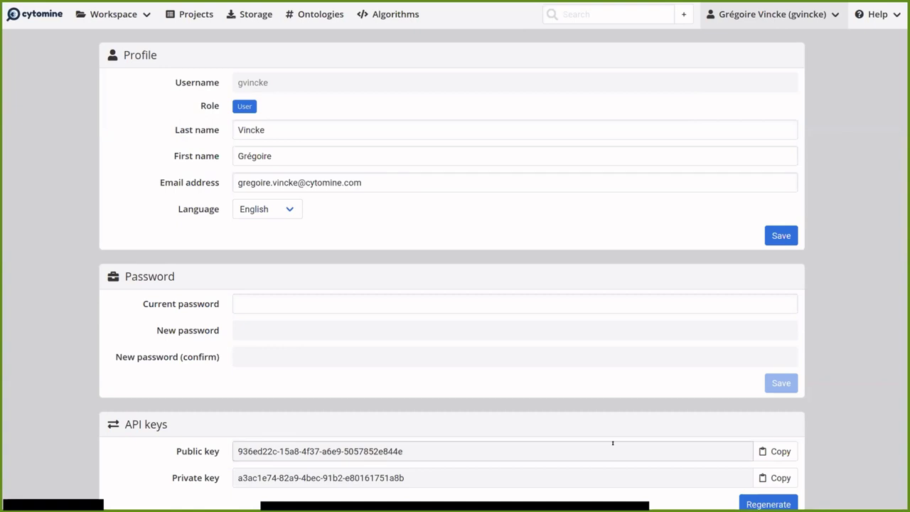
scroll(756, 467, down, 1)
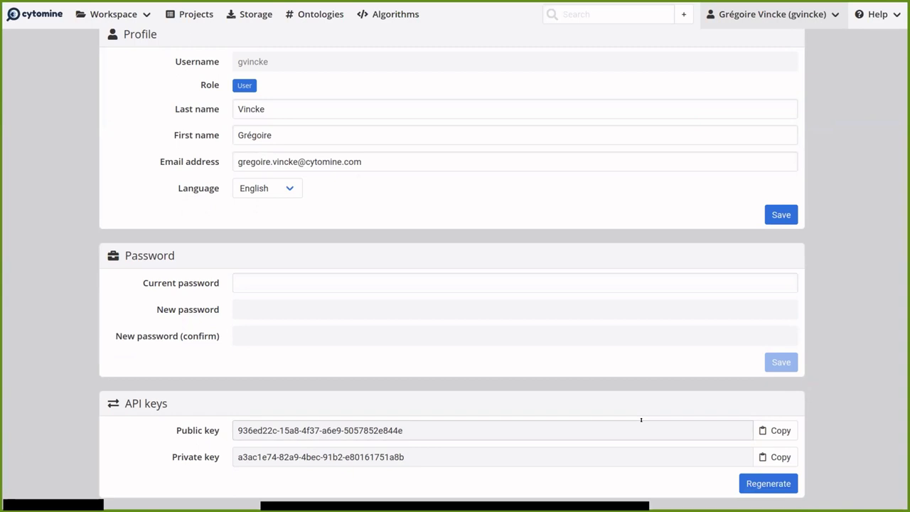
scroll(669, 420, up, 1)
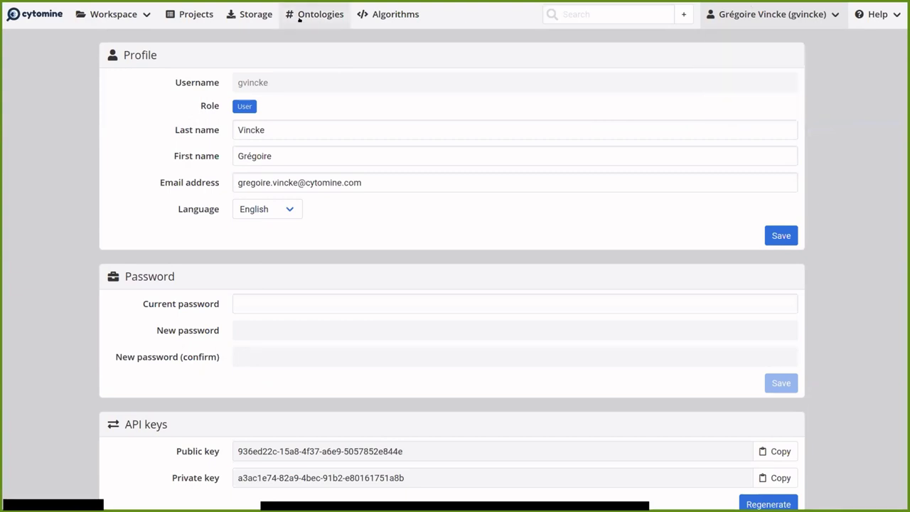
- Revisit the storage page, the open workspace entries and the project list, ending on storage
click(249, 14)
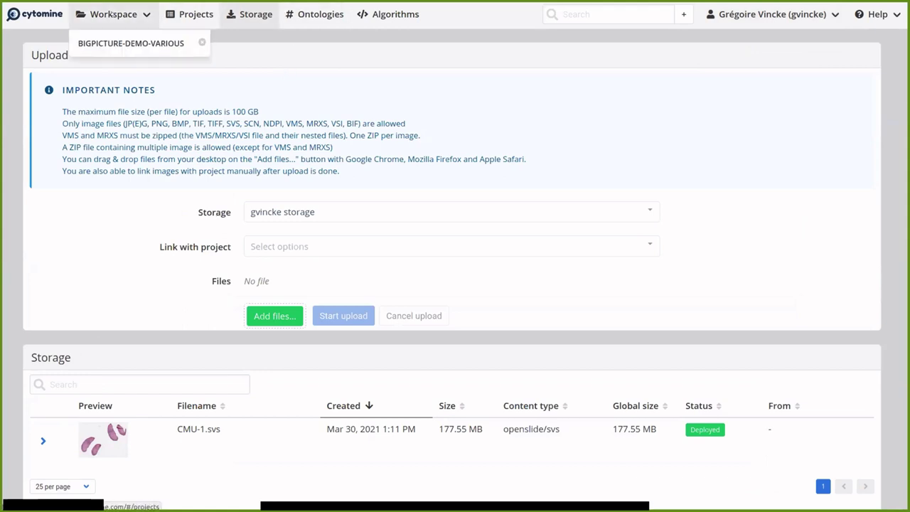
mouse_move(80, 14)
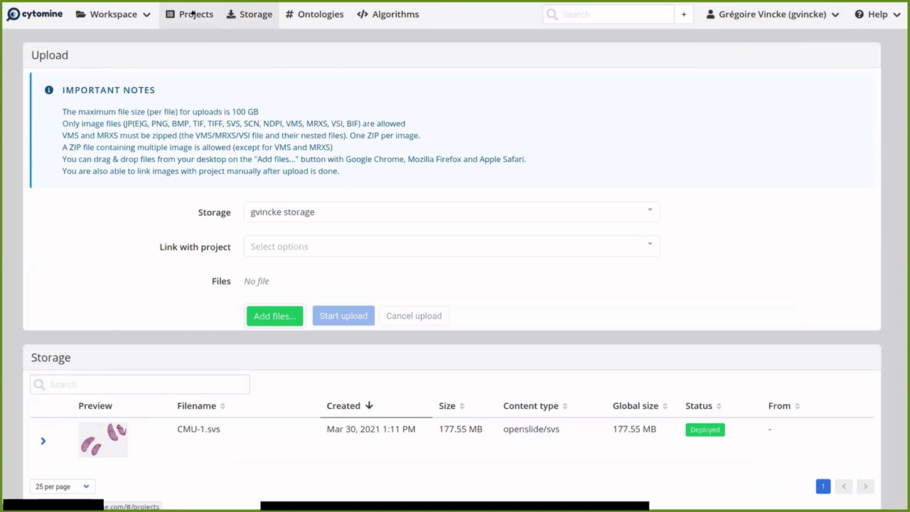
click(194, 14)
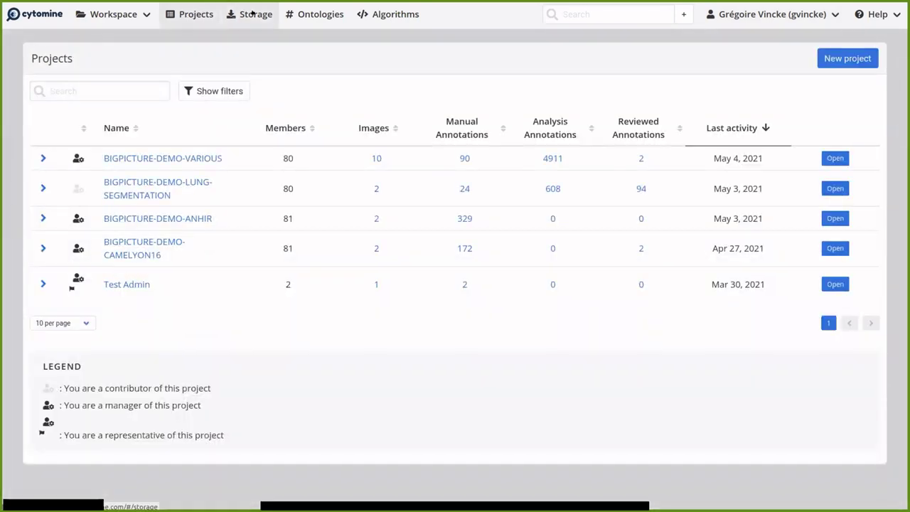
click(252, 14)
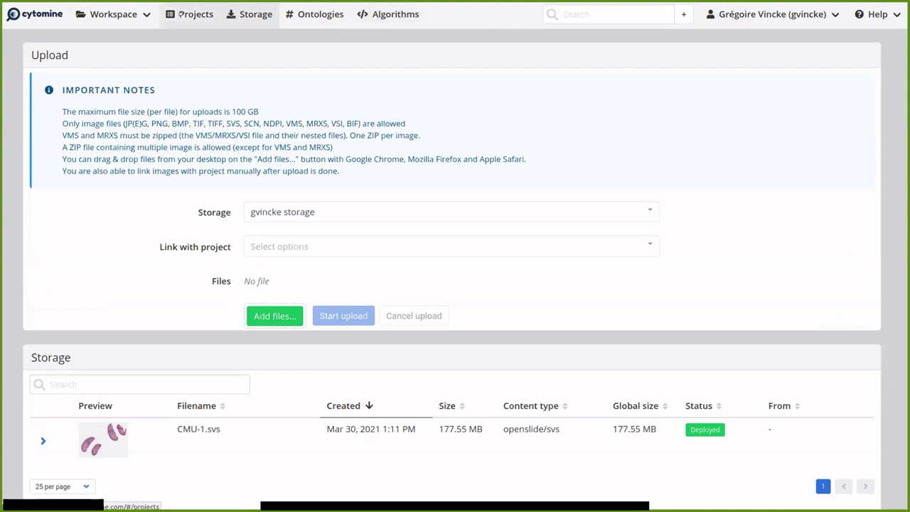
- Create a project named Demo Neubias Academy with an ontology created from the project name
click(181, 14)
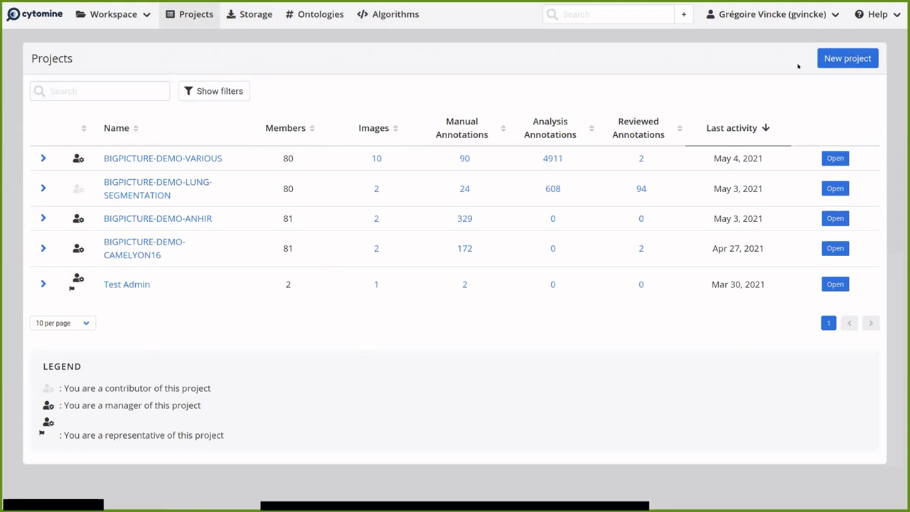
click(849, 58)
text(De)
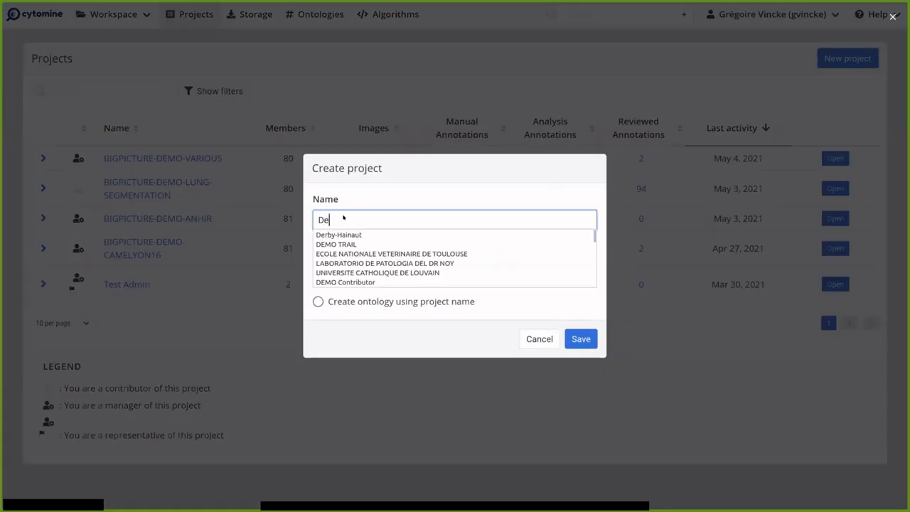
text(mo Neu)
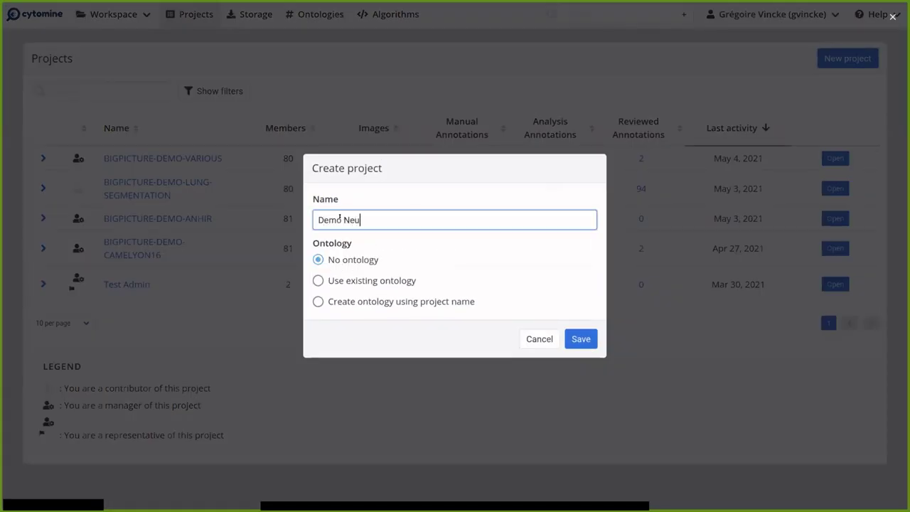
text(bias Academy)
click(318, 301)
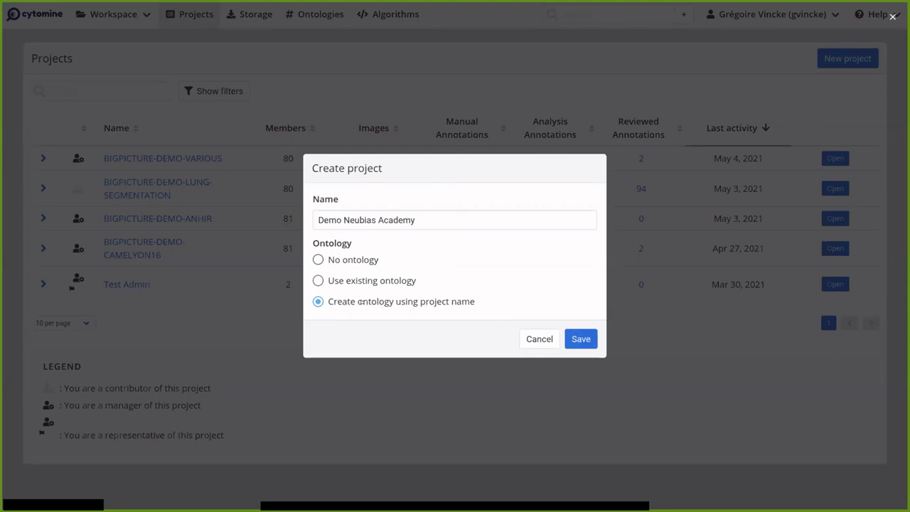
click(574, 339)
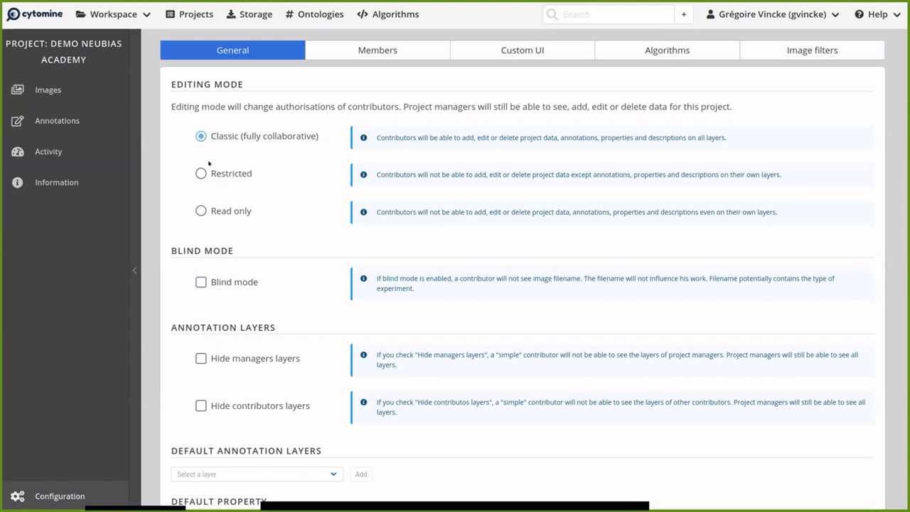
- Look over the new project's image list and annotations page, ending on the image list
click(62, 90)
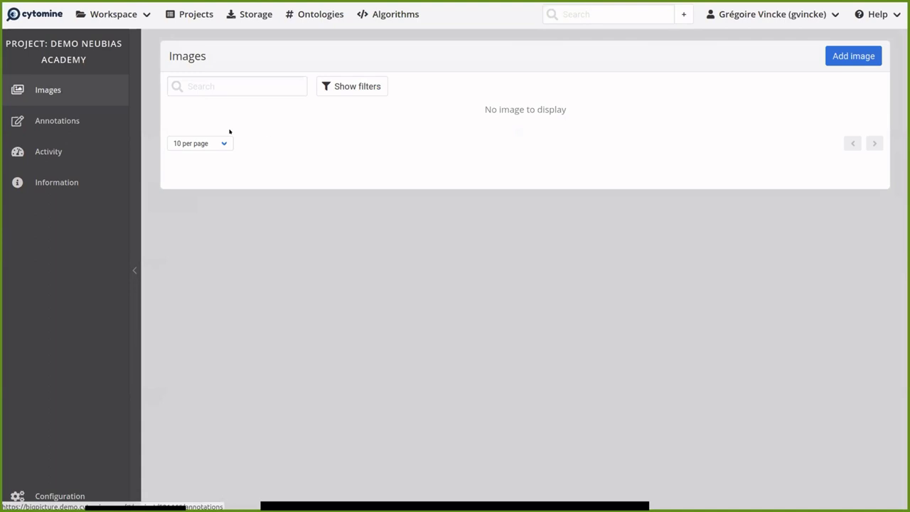
click(67, 122)
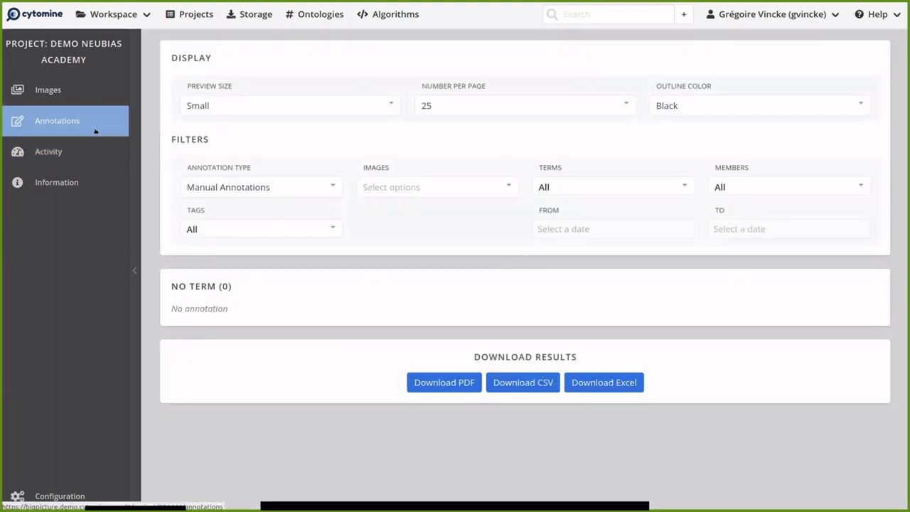
click(69, 92)
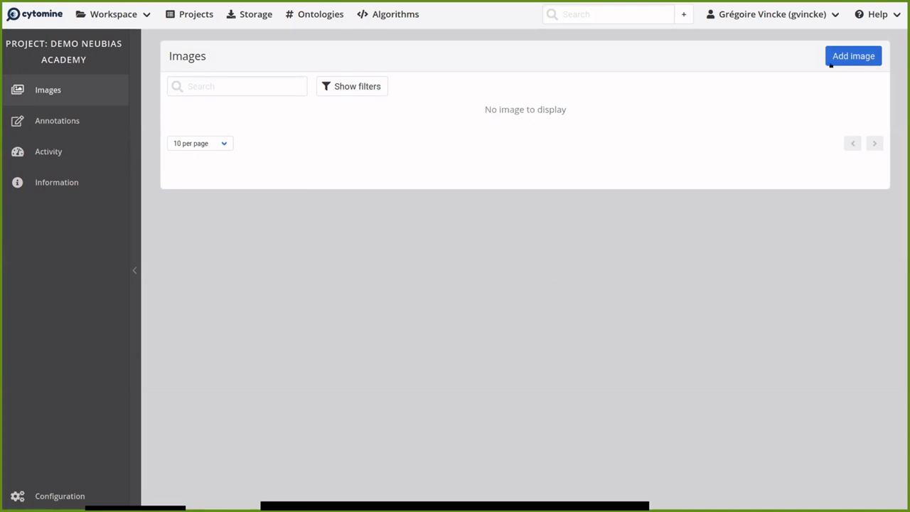
- View the stored images available to add to the project, and close the list
click(830, 60)
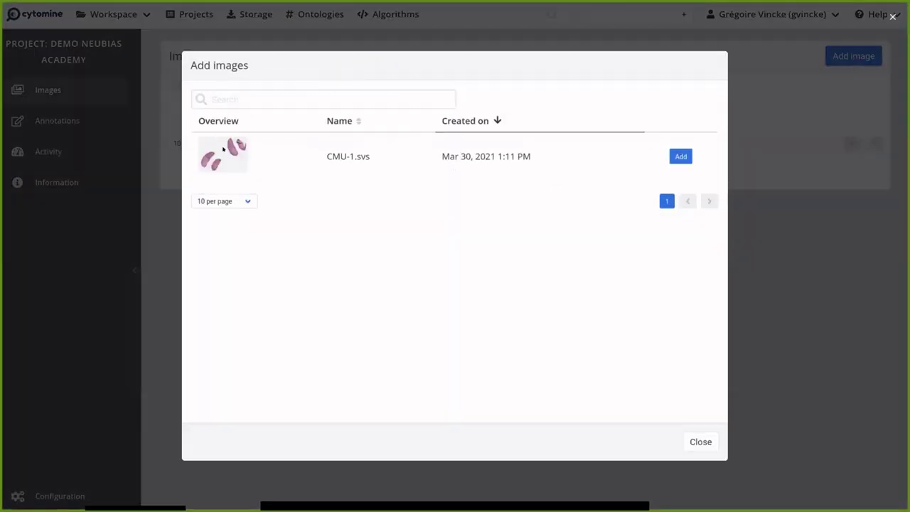
click(681, 156)
click(700, 441)
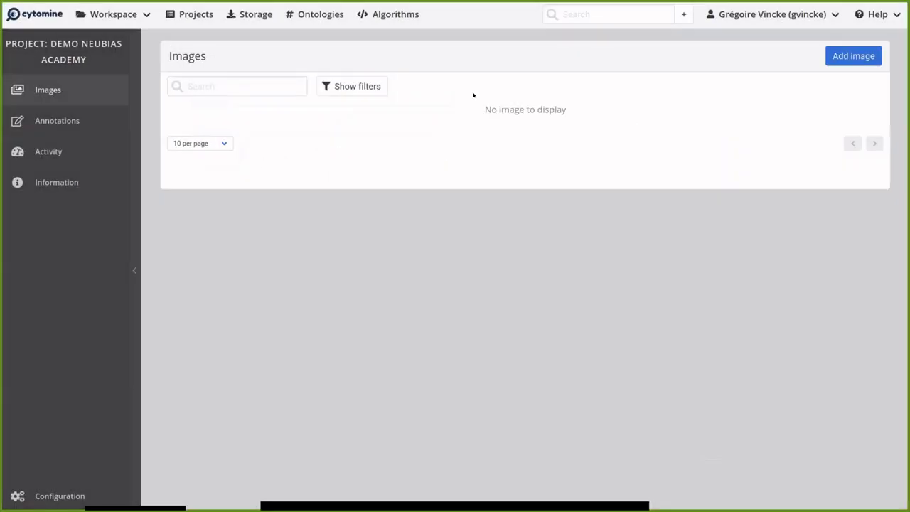
- Check the storage page and return to the Demo Neubias Academy project through the workspace
click(249, 14)
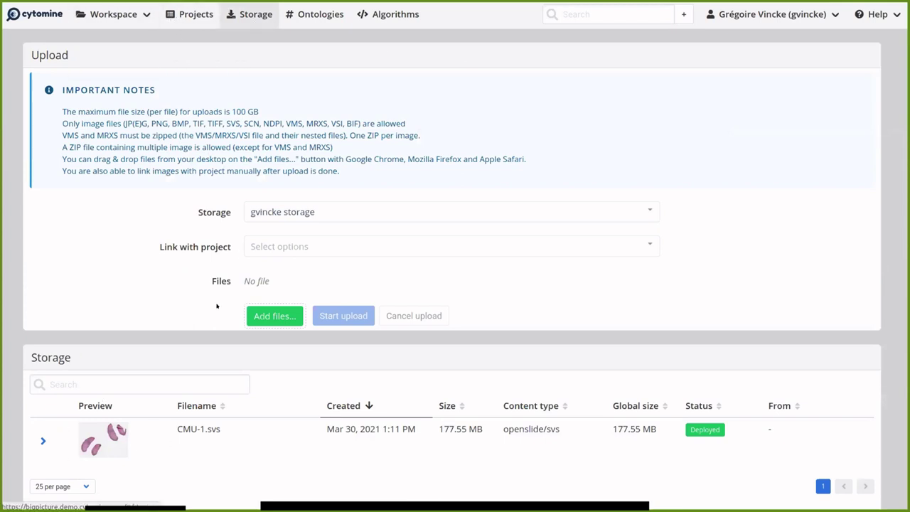
mouse_move(114, 14)
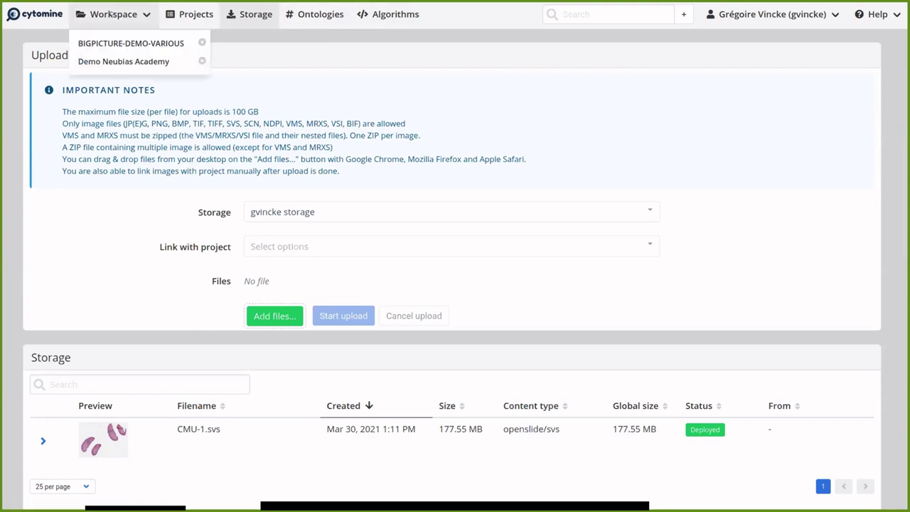
click(110, 60)
- Remove BIGPICTURE-DEMO-VARIOUS from the open workspace projects
mouse_move(121, 14)
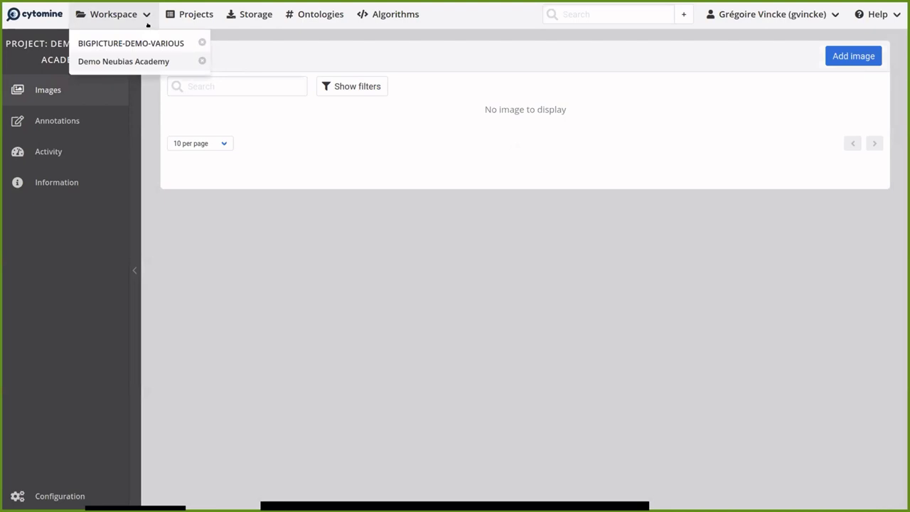
click(203, 41)
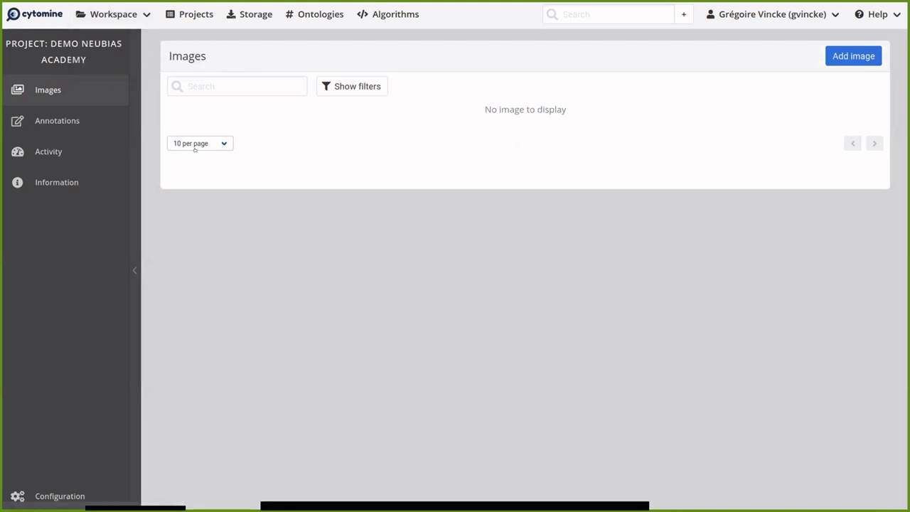
- Add the stored image CMU-1.svs to the Demo Neubias Academy project
click(839, 57)
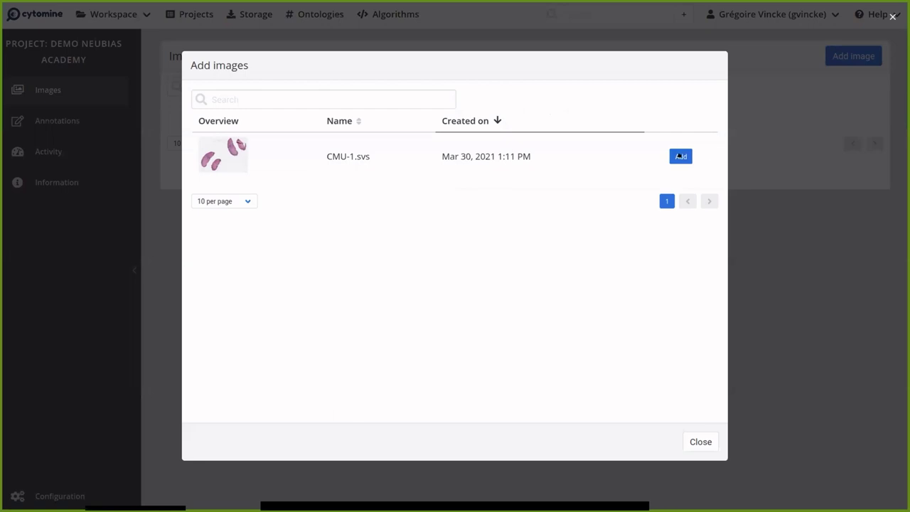
click(680, 156)
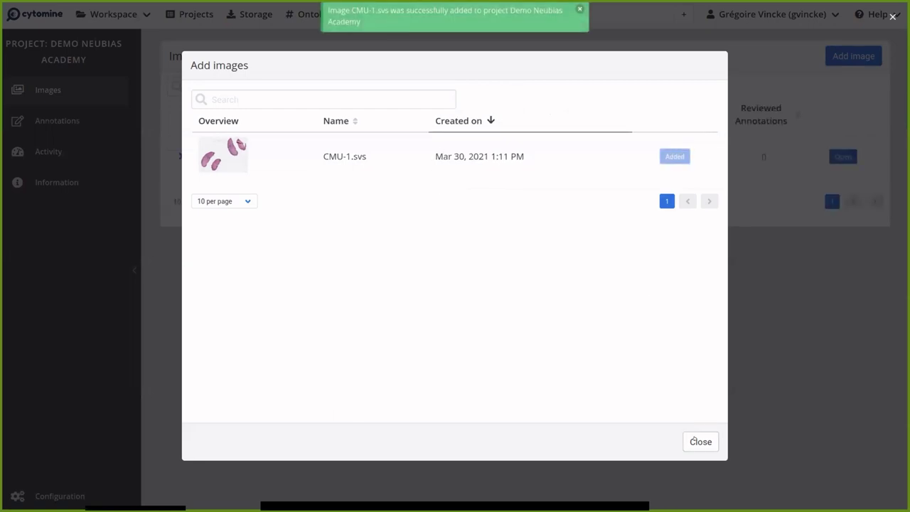
click(700, 442)
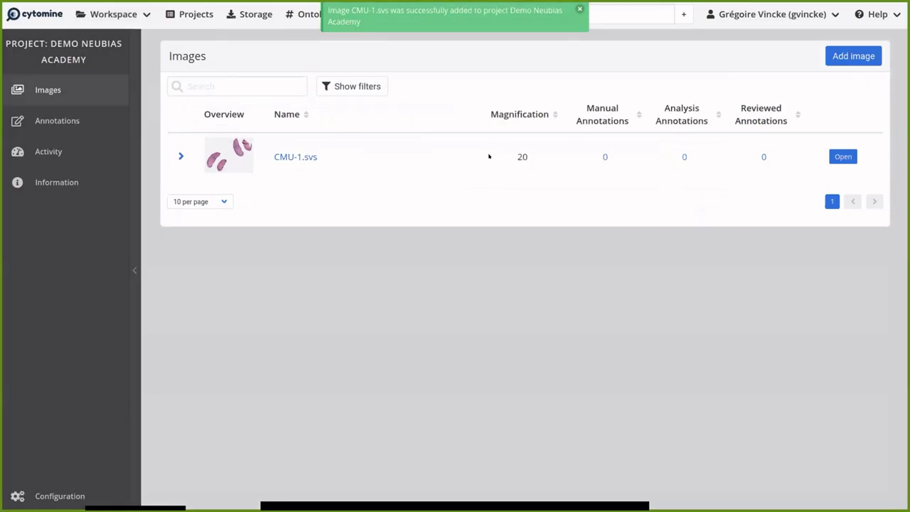
- Expand the details of CMU-1.svs and review its magnification, slide preview, format, vendor, size, resolution and available actions
double_click(519, 156)
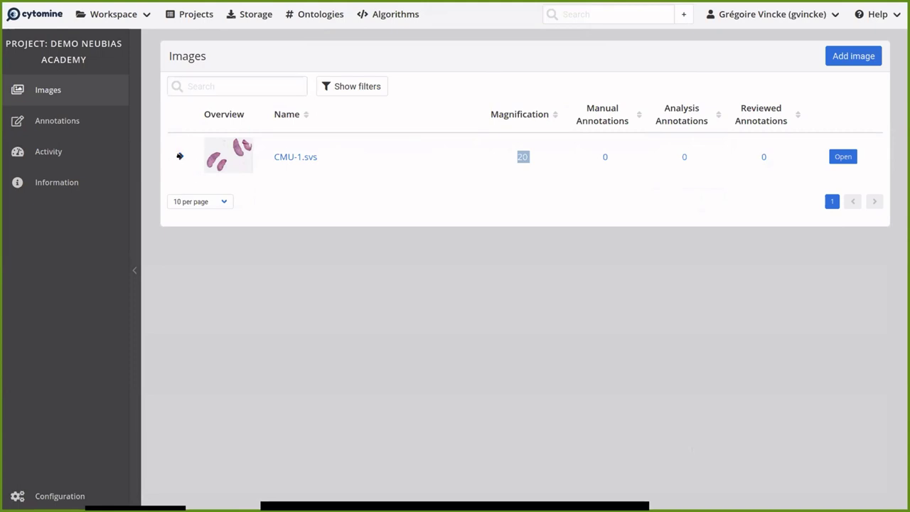
click(180, 155)
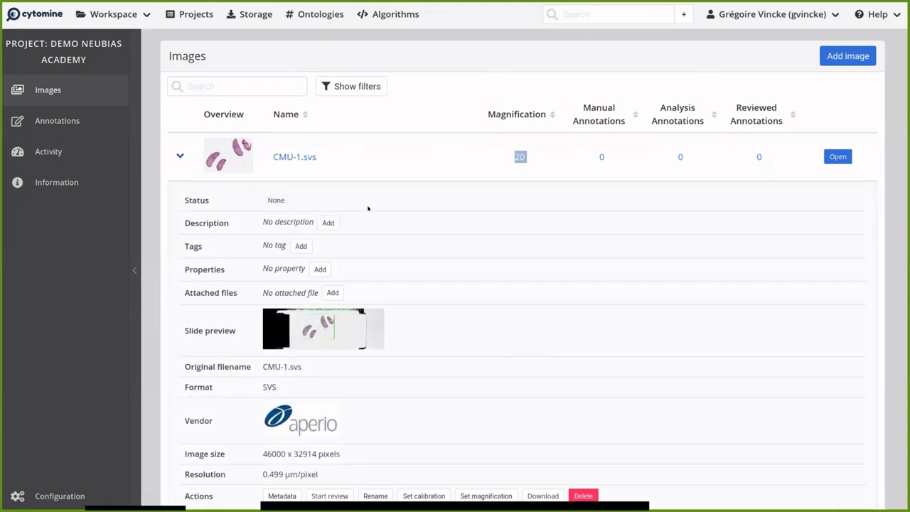
scroll(368, 208, down, 1)
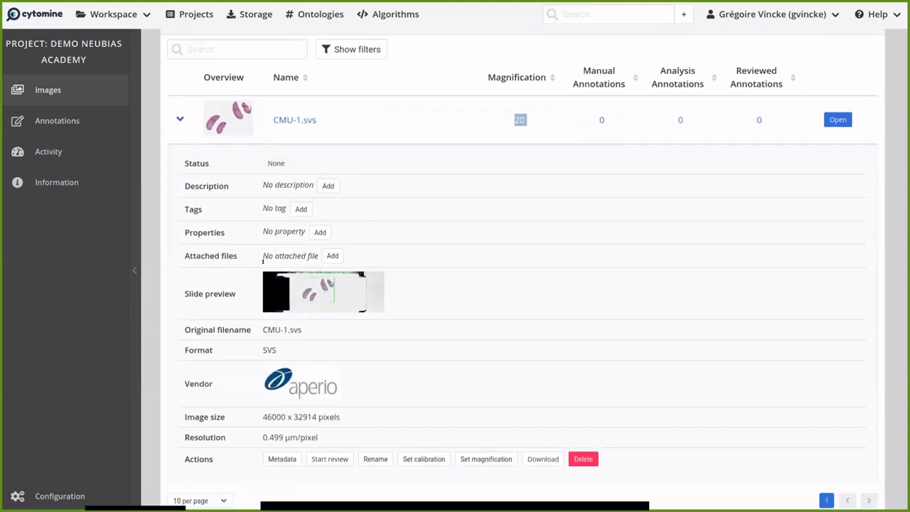
scroll(177, 247, down, 1)
scroll(255, 271, up, 2)
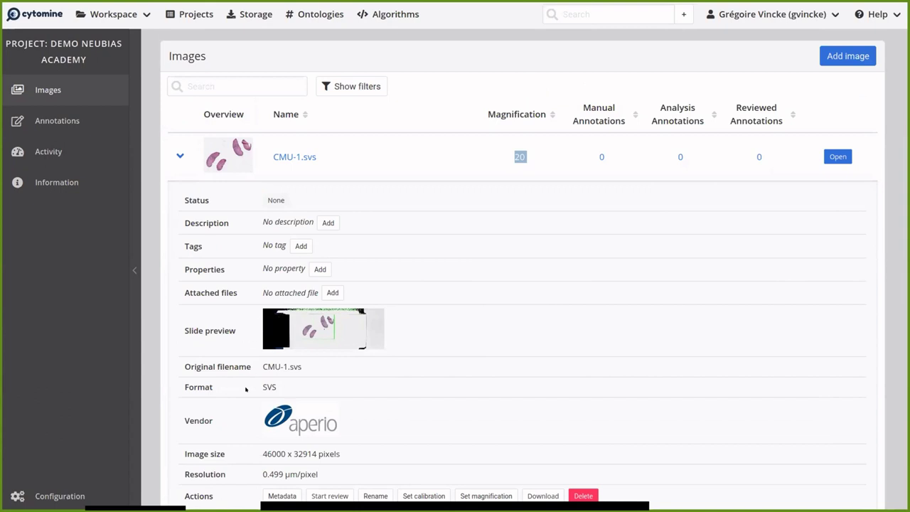
scroll(253, 413, down, 1)
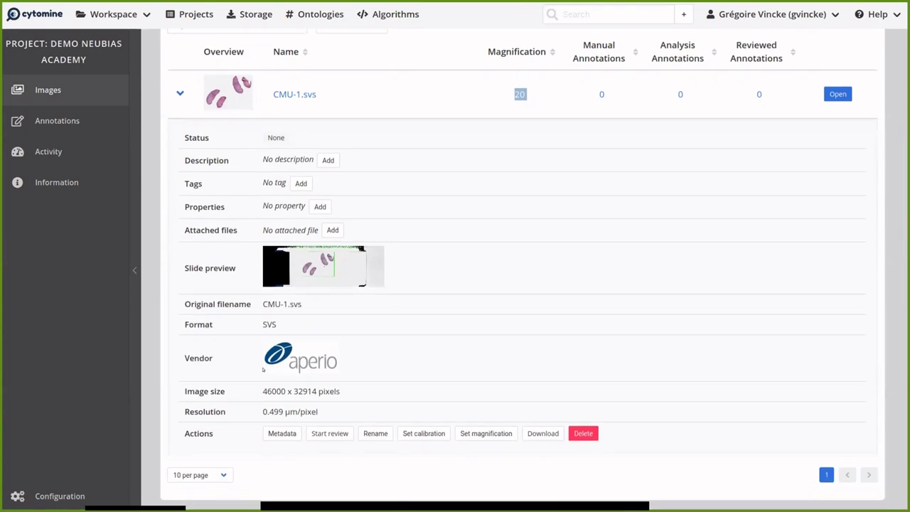
- Review the image size and resolution of CMU-1.svs, and collapse its details in the image list
drag(261, 384, 322, 396)
drag(262, 412, 293, 412)
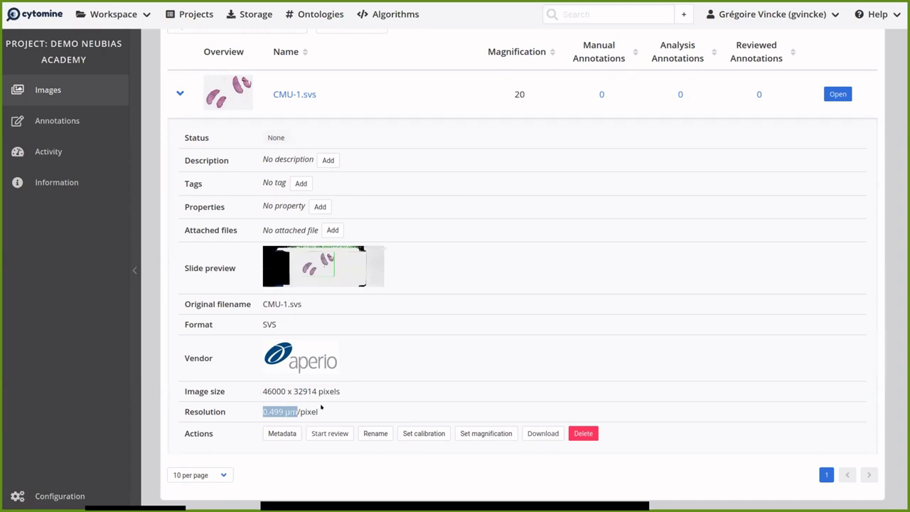
scroll(335, 275, up, 2)
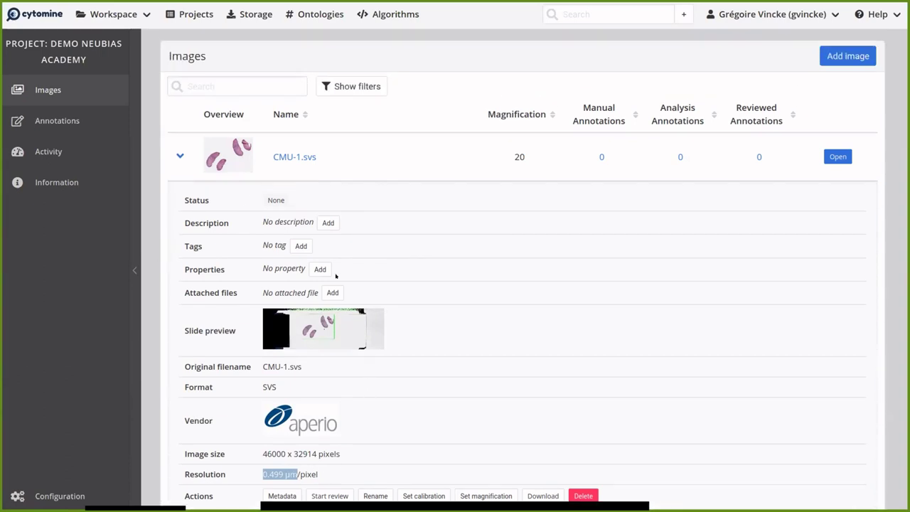
click(181, 155)
click(180, 155)
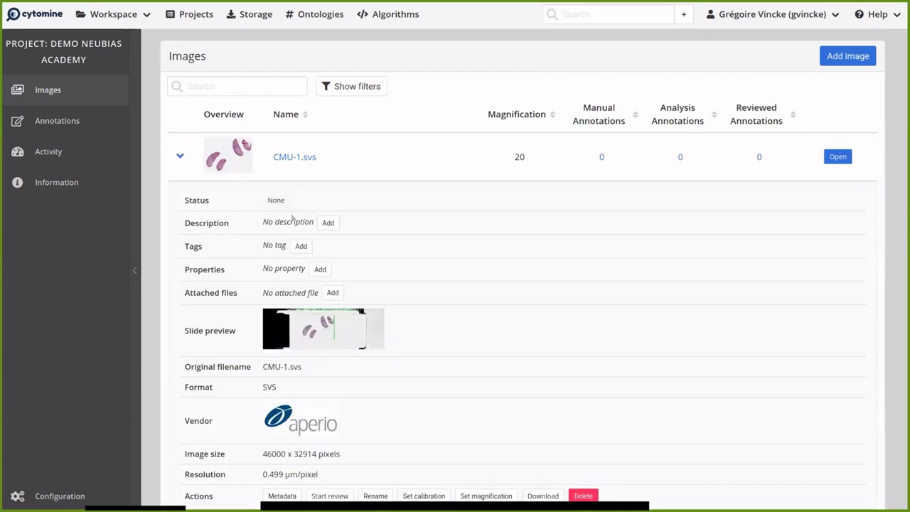
click(179, 156)
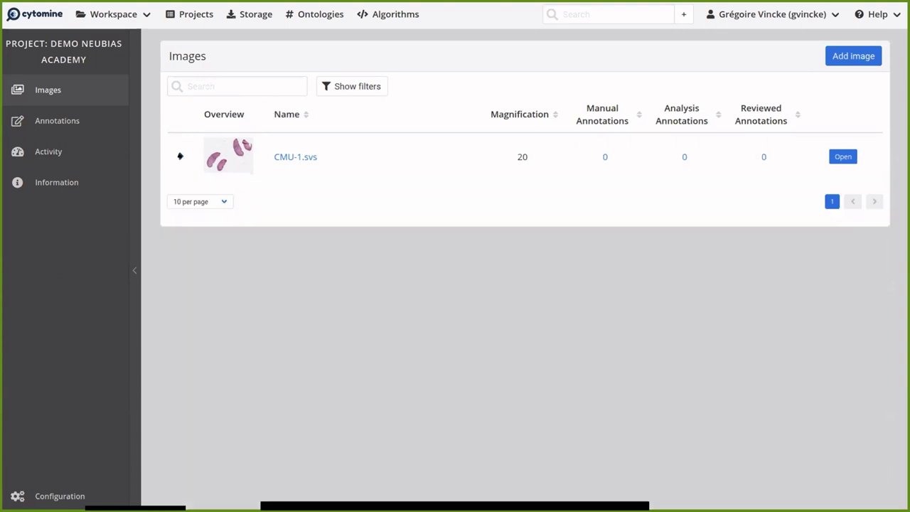
- Open CMU-1.svs in the viewer and magnify the large tissue section's outer edge to 5X
click(291, 156)
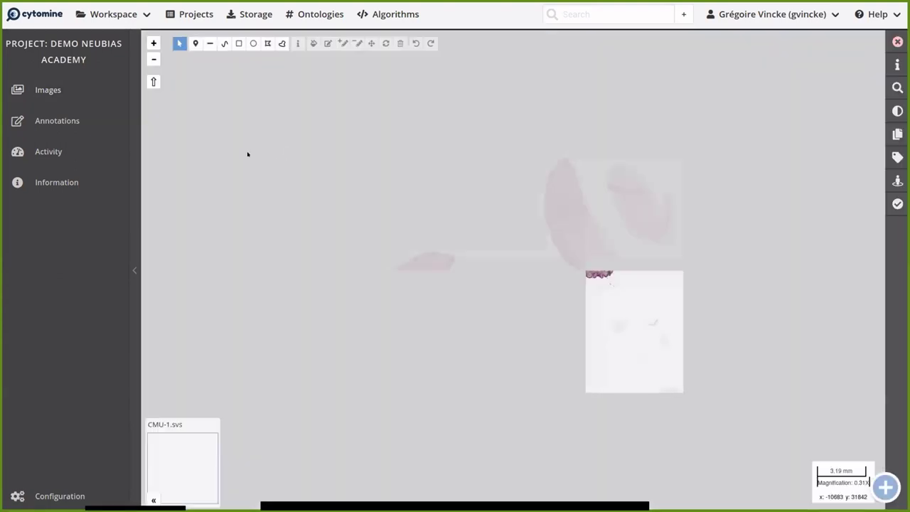
scroll(489, 225, up, 2)
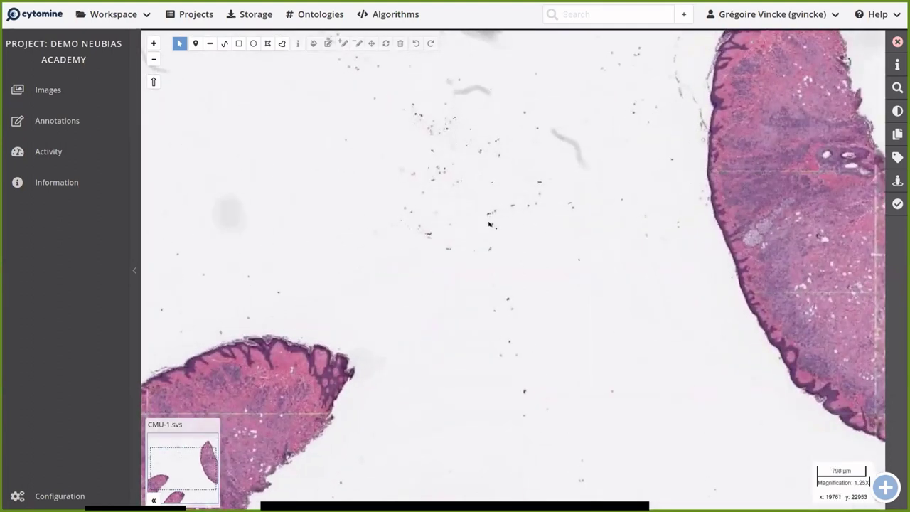
scroll(488, 225, up, 1)
key(Right)
key(Right)
key(Right)
key(Right)
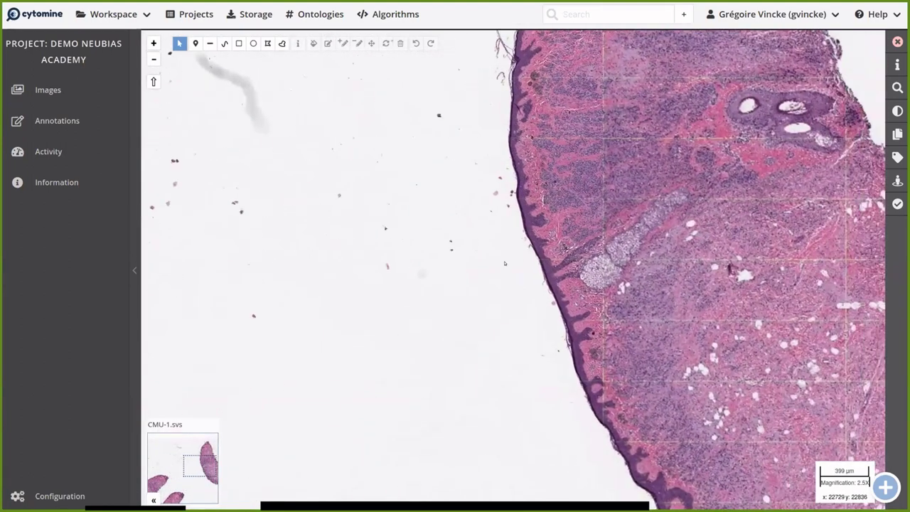
key(Right)
key(Right)
key(Right)
scroll(505, 264, up, 1)
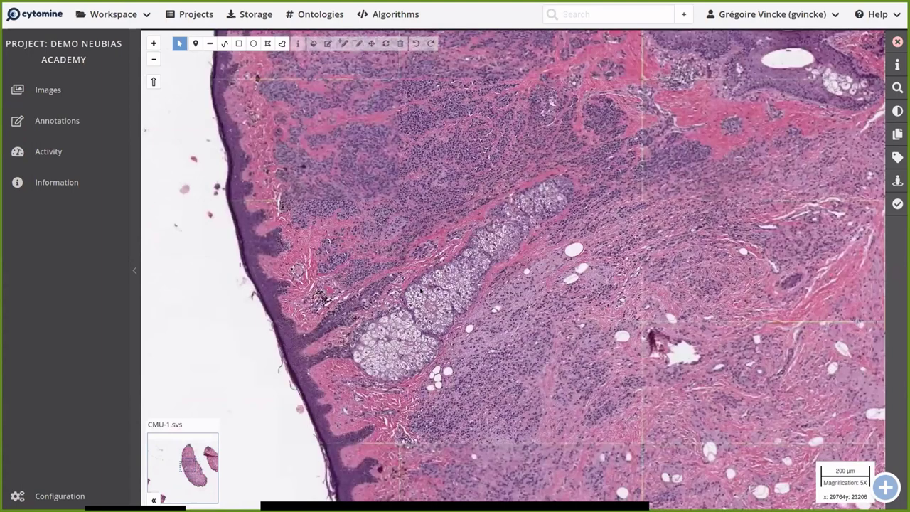
key(Right)
key(Right)
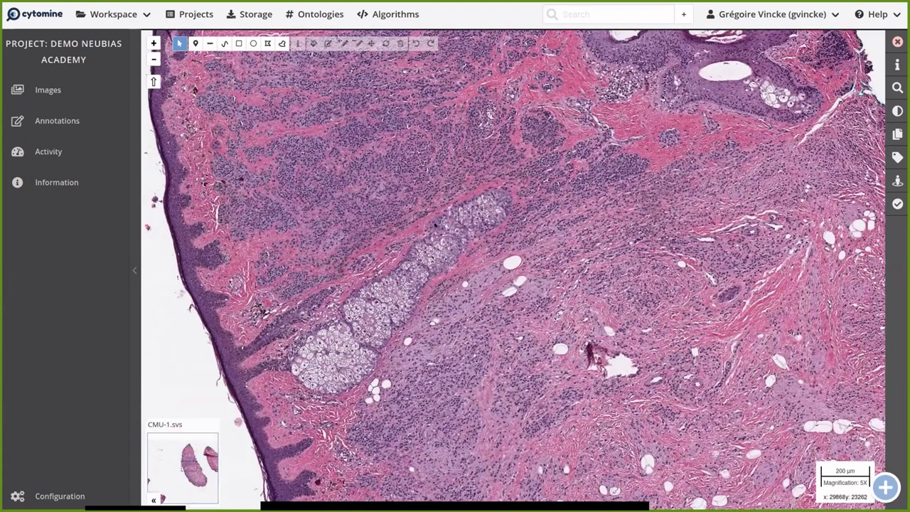
- Examine the upper part of the tissue section from one edge to the other at 5X magnification
key(Up)
key(Up)
key(Right)
key(Right)
key(Left)
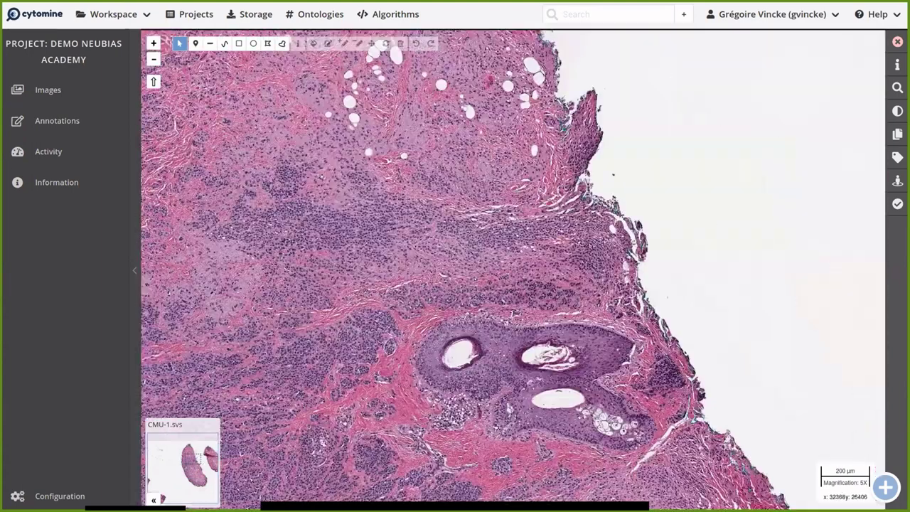
key(Left)
key(Left)
key(Left)
key(Left)
key(Left)
key(Left)
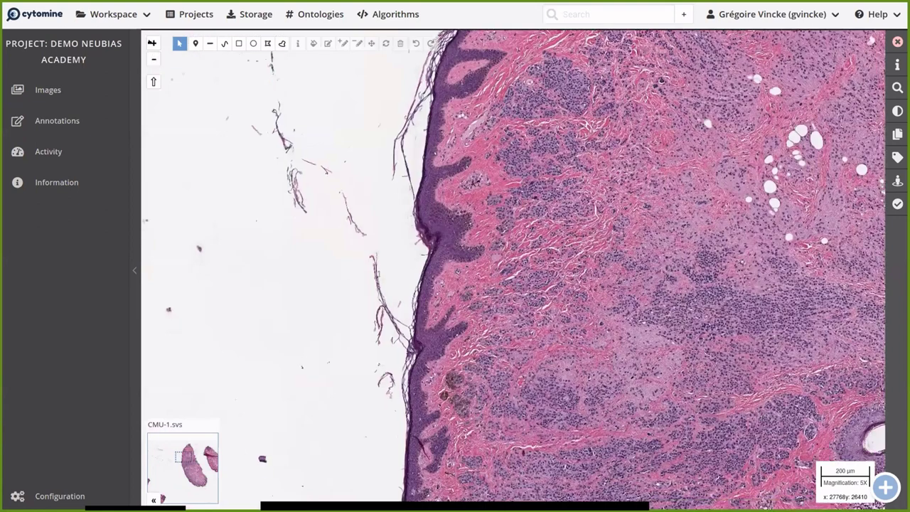
key(plus)
key(minus)
key(plus)
key(minus)
key(Up)
key(Right)
key(Right)
key(Right)
key(Right)
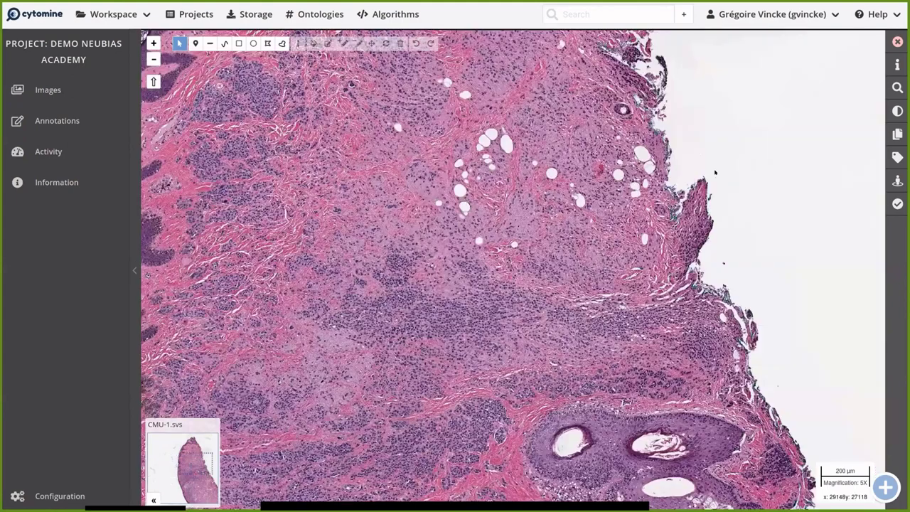
key(Left)
key(Left)
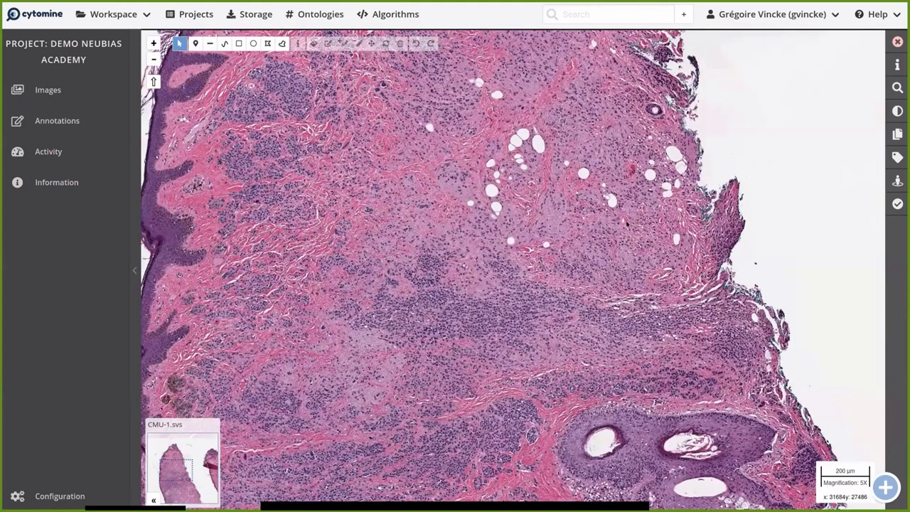
- Inspect the tissue's cells at 10X to 40X, comparing the 20X view with the 40X digital magnification
key(Down)
key(plus)
key(plus)
key(plus)
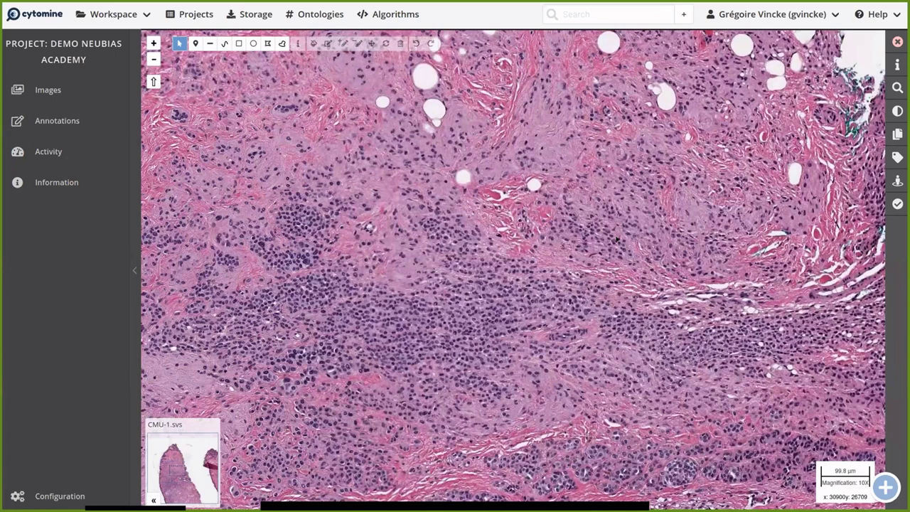
key(Right)
key(Right)
key(Up)
key(Left)
key(Down)
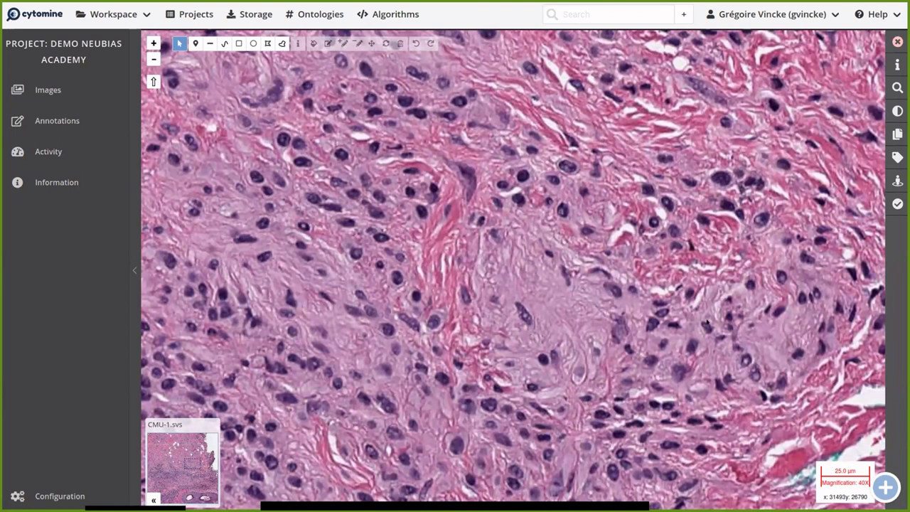
key(minus)
key(Up)
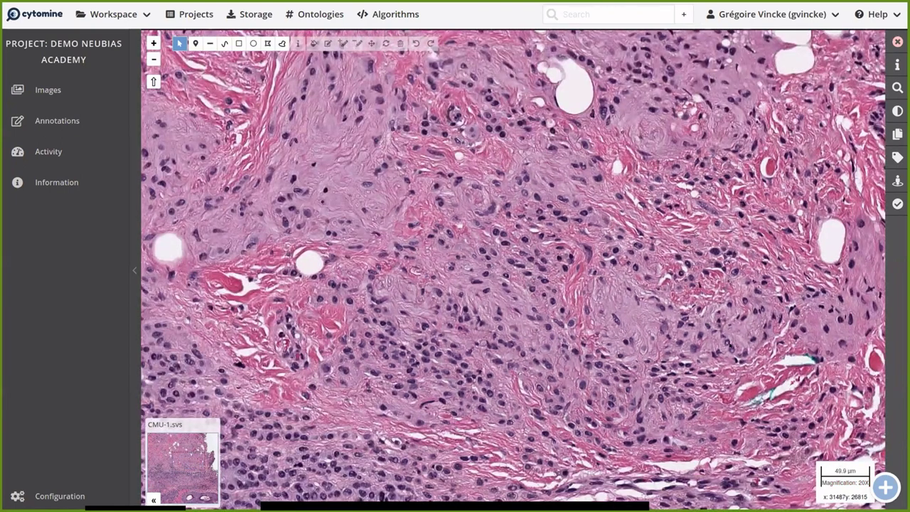
key(plus)
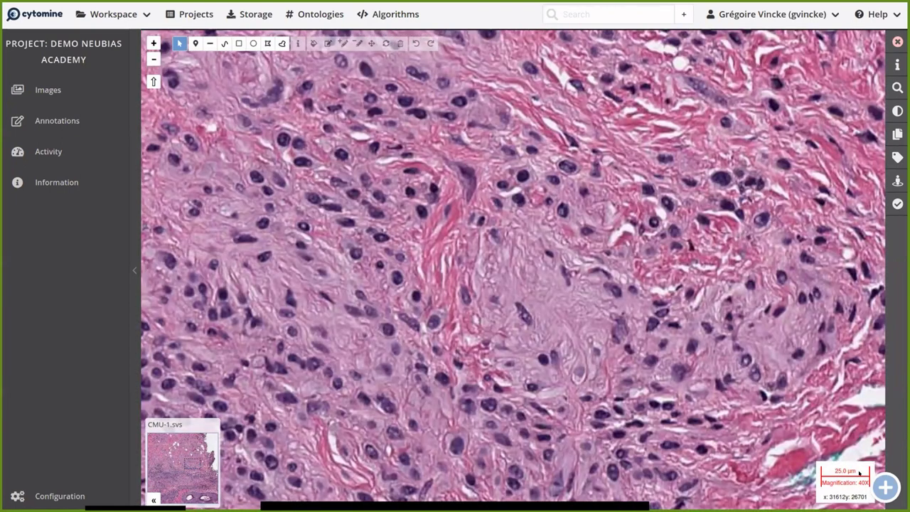
scroll(582, 276, down, 1)
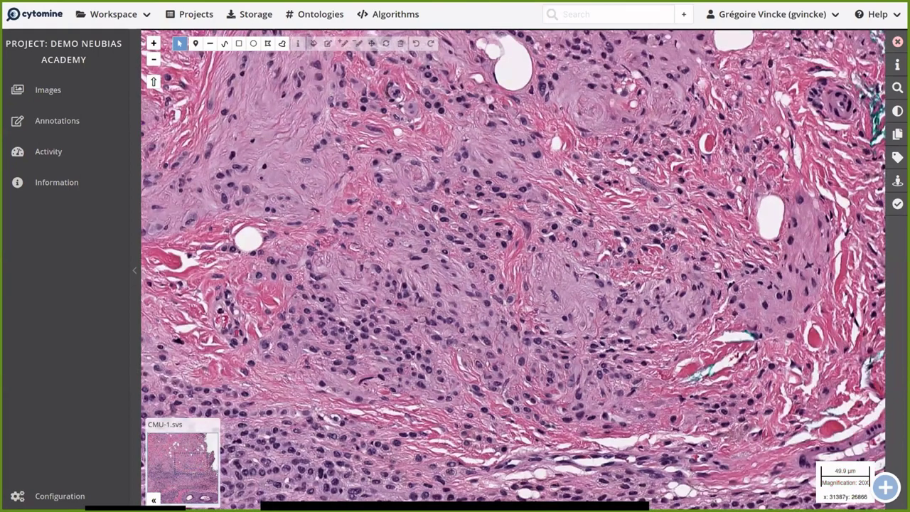
scroll(516, 291, up, 1)
scroll(515, 292, down, 1)
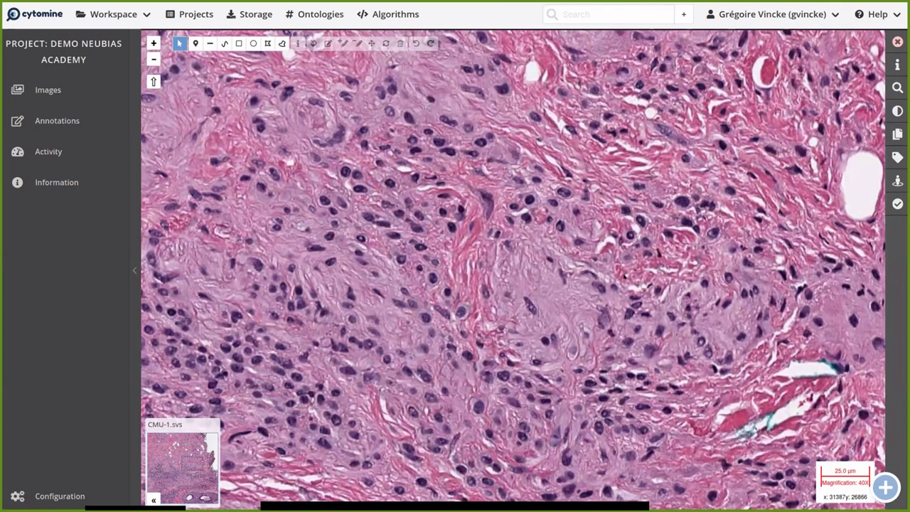
- Check the magnification of CMU-1.svs in the project's image list, and reopen the slide to inspect it at 40X
click(55, 88)
drag(527, 156, 512, 156)
double_click(522, 155)
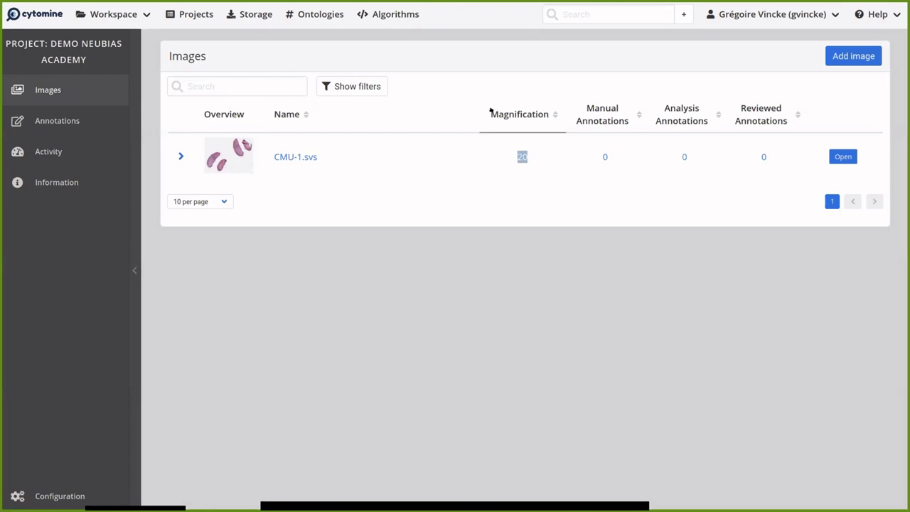
click(238, 163)
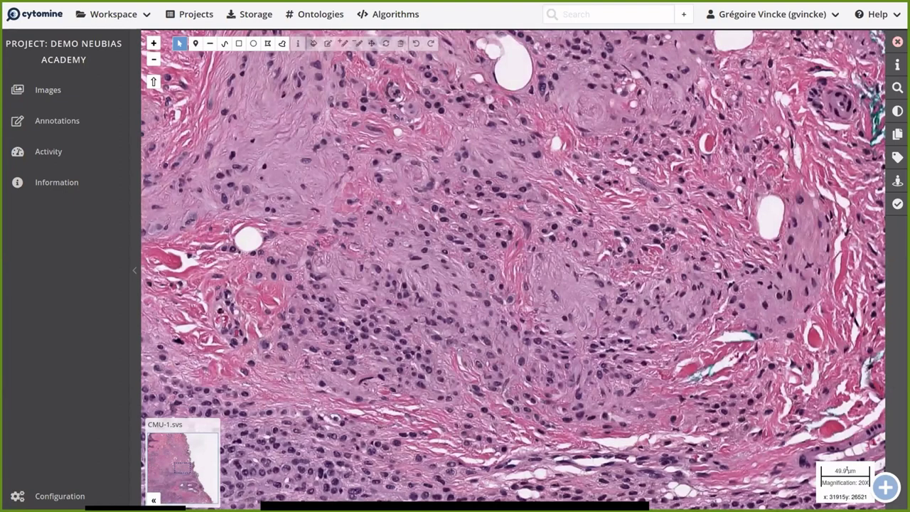
scroll(768, 334, up, 2)
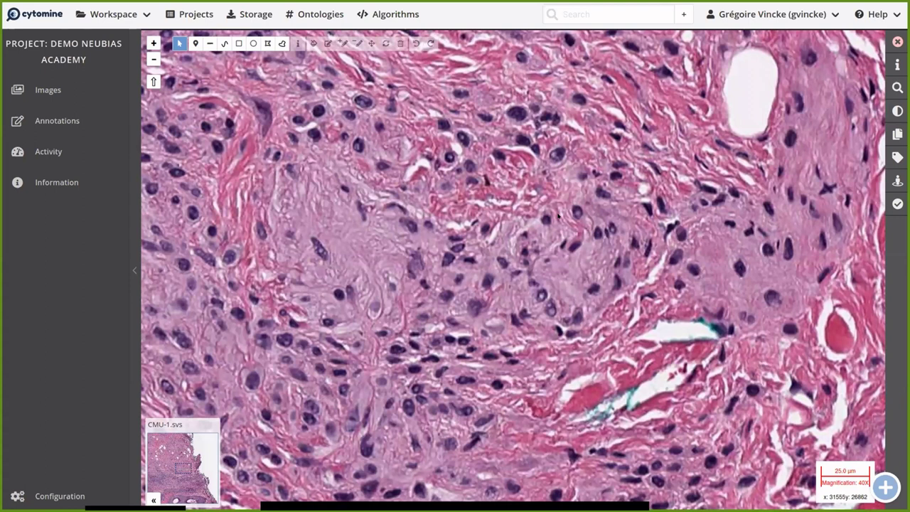
- Revisit the project's image list, reopen CMU-1.svs and compare the tissue at 40X and 20X magnification
click(38, 85)
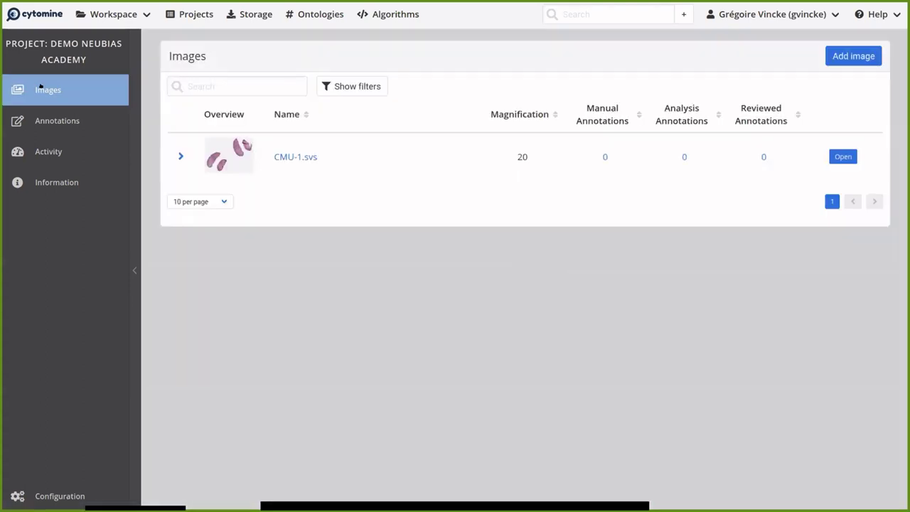
click(298, 157)
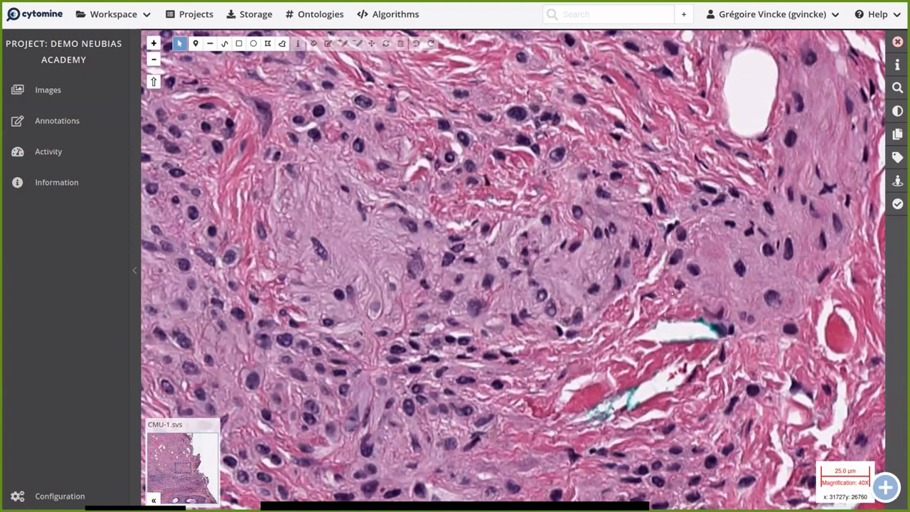
scroll(670, 293, down, 1)
scroll(669, 291, down, 1)
scroll(540, 229, up, 2)
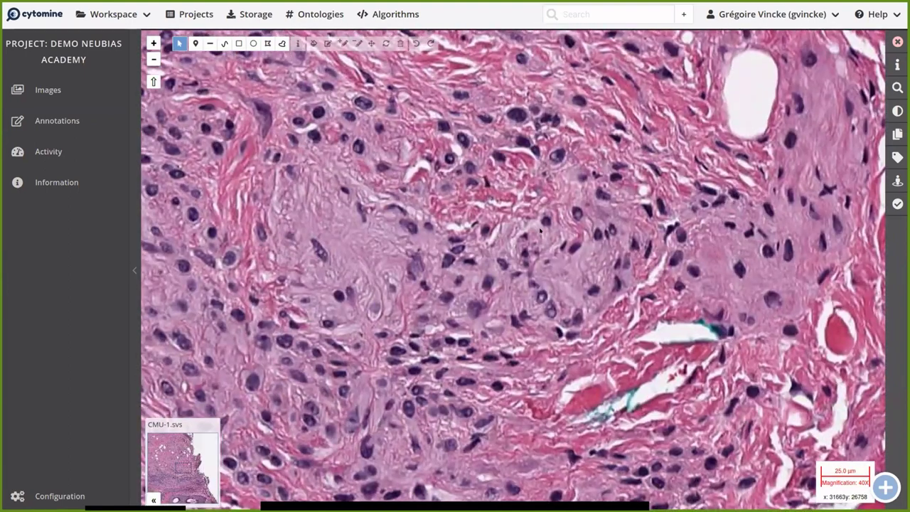
scroll(540, 229, down, 1)
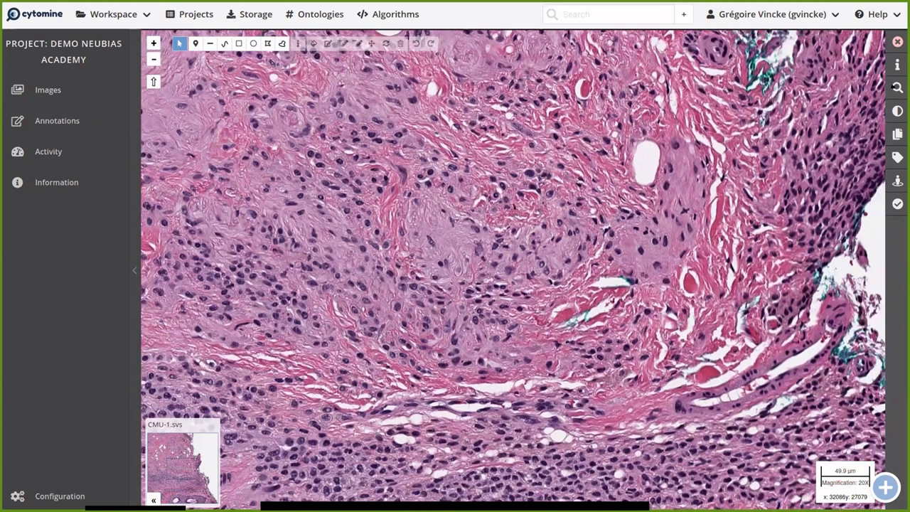
- Disable digital zoom (interpolation) for the slide and test the maximum magnification on the tissue
click(898, 87)
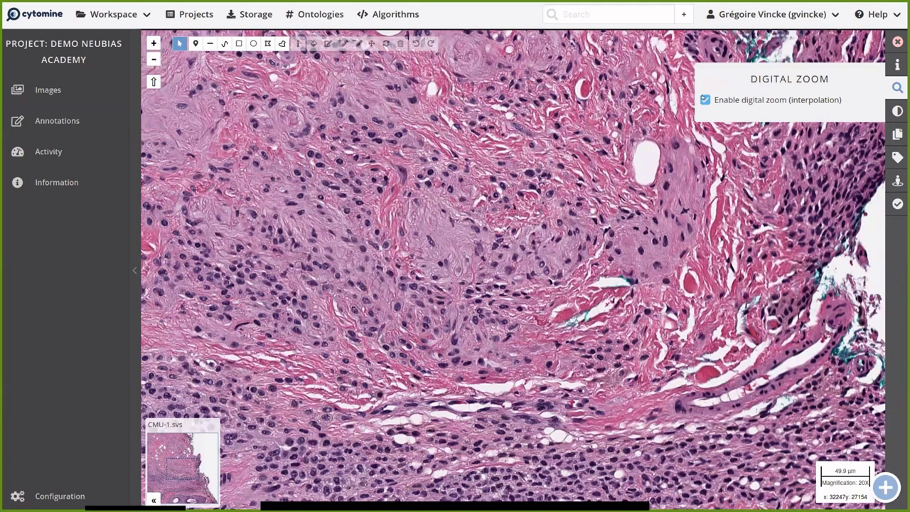
click(705, 100)
scroll(555, 233, down, 1)
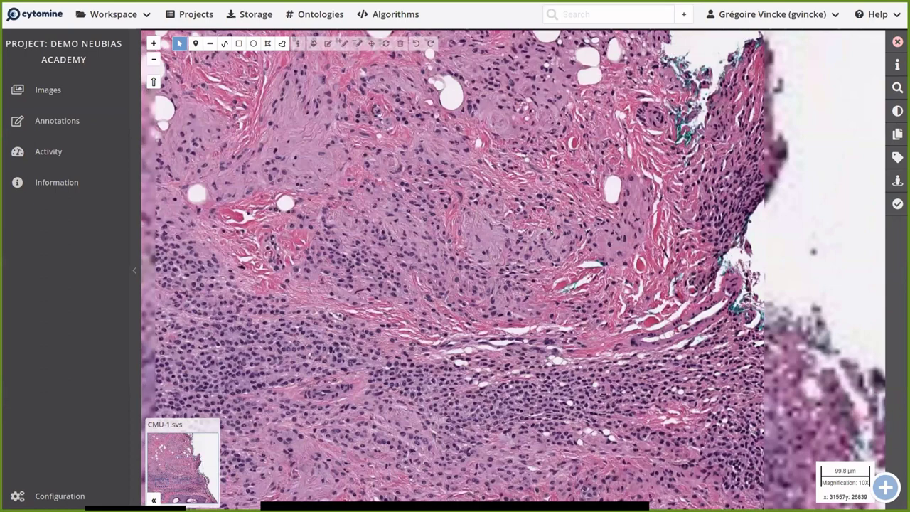
scroll(553, 232, up, 1)
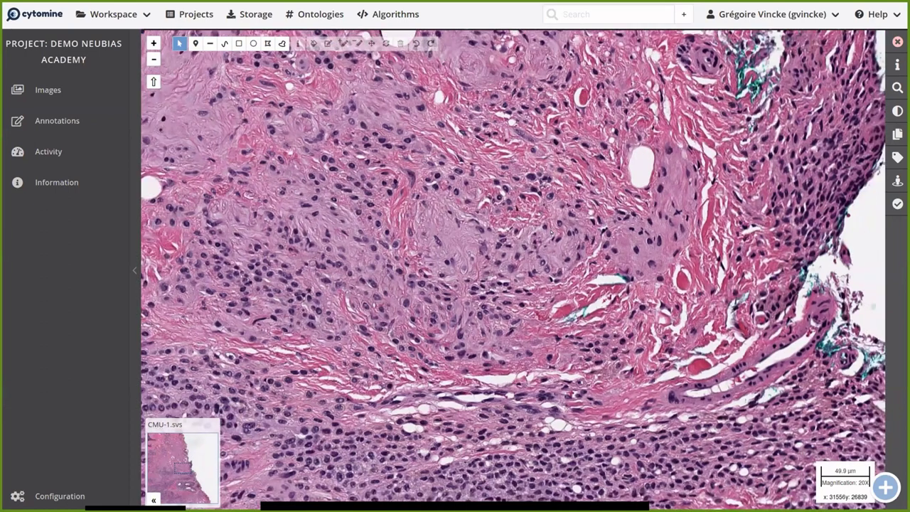
scroll(553, 232, down, 2)
scroll(553, 232, up, 2)
drag(553, 232, 754, 332)
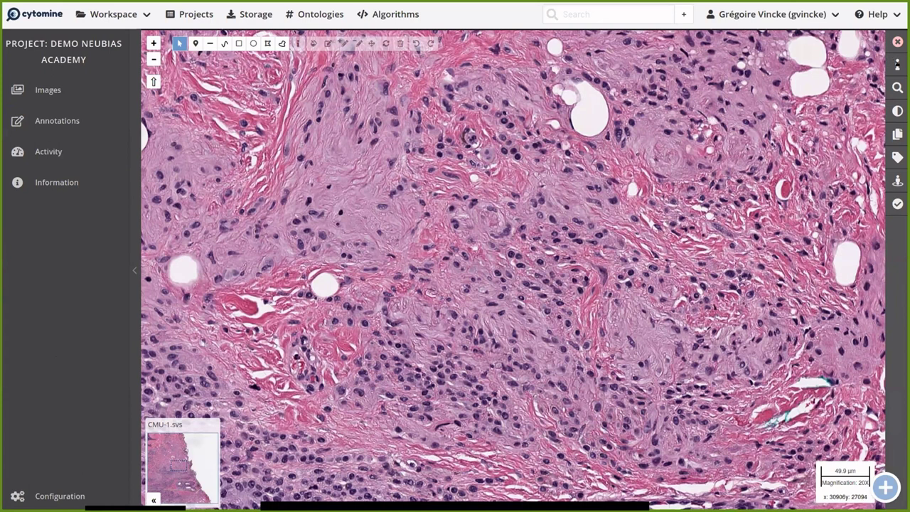
- Review the slide's name, dimensions, resolution and magnification information, and check its digital zoom setting
click(897, 64)
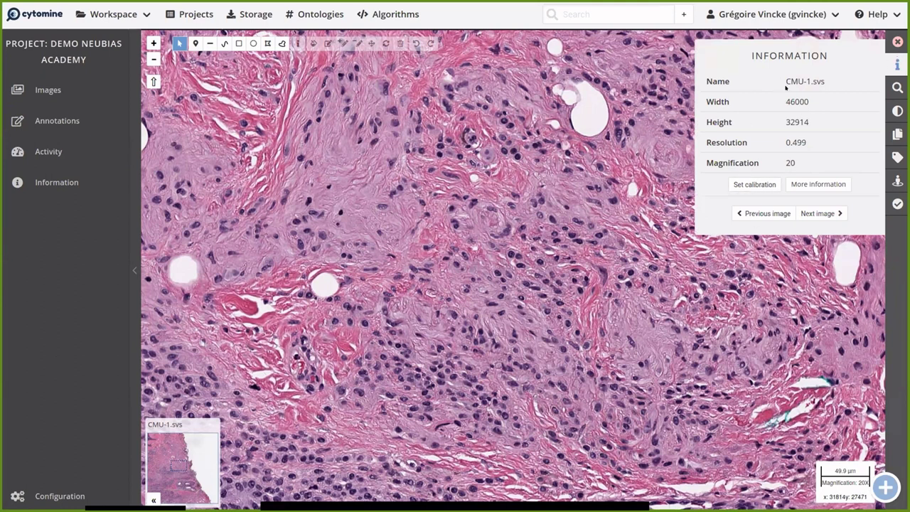
click(897, 86)
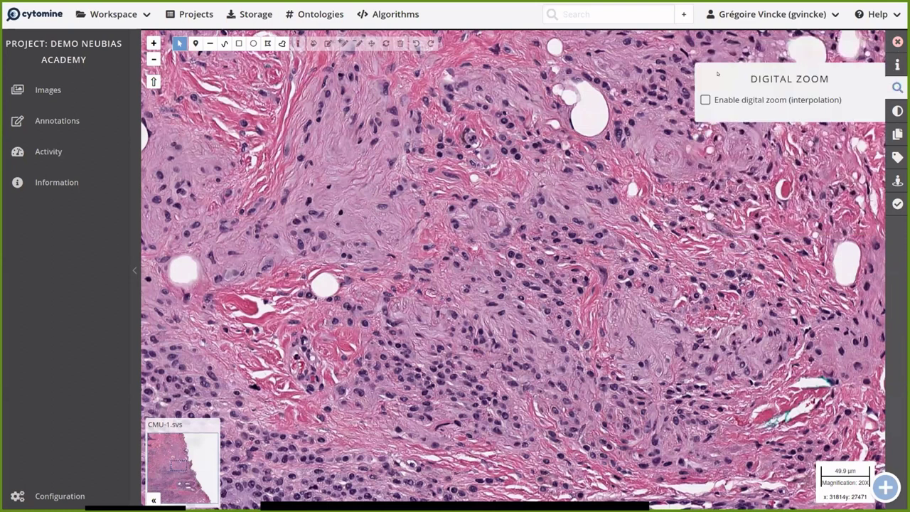
click(895, 87)
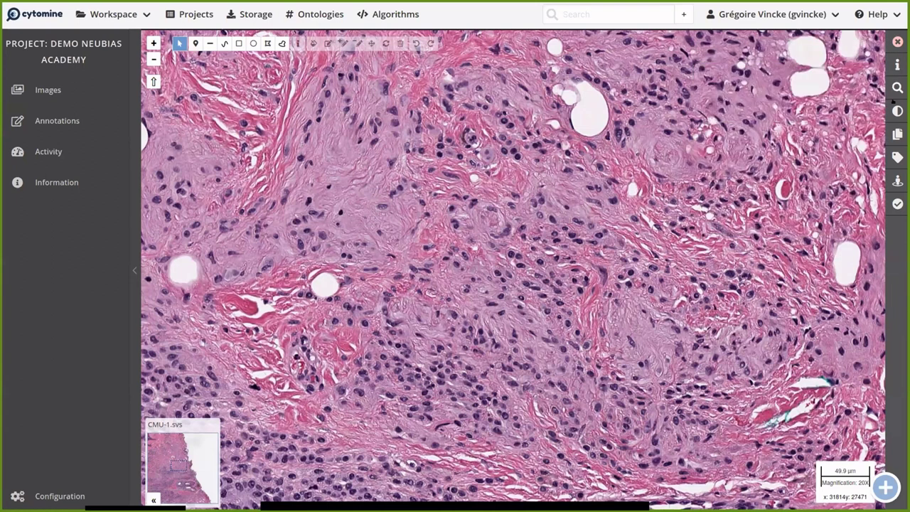
- Adjust the slide's colors to brightness -130, contrast 93, saturation -32 and hue 55
click(897, 111)
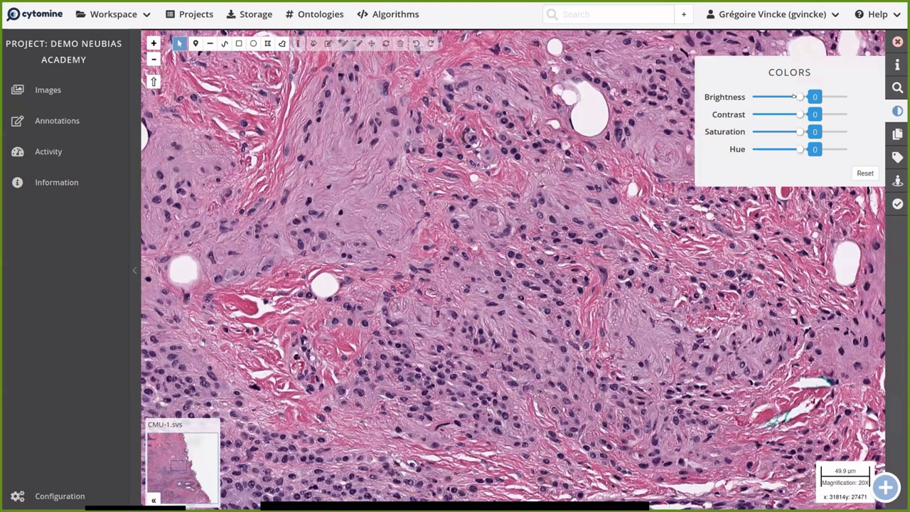
drag(794, 96, 815, 149)
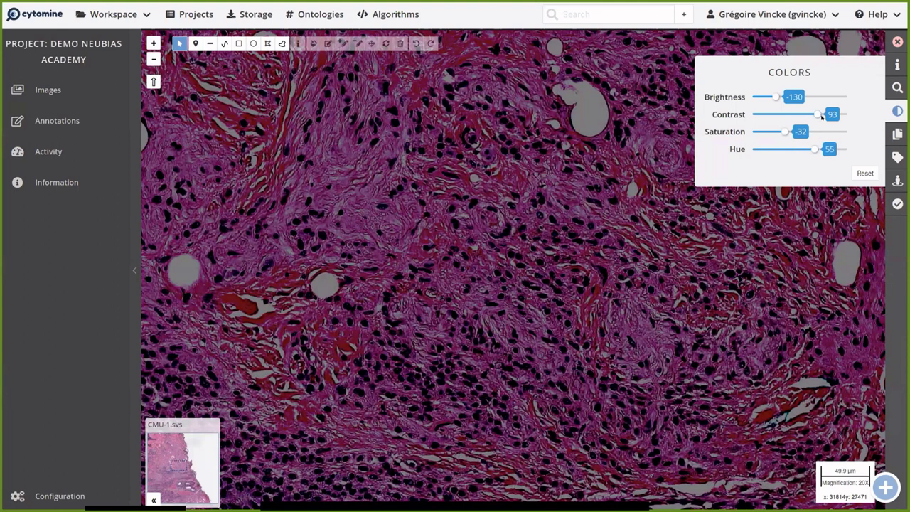
- Try brightness 7, contrast -115 and saturation 19 on the slide, and reset all color adjustments to 0
drag(817, 114, 801, 97)
drag(784, 131, 808, 132)
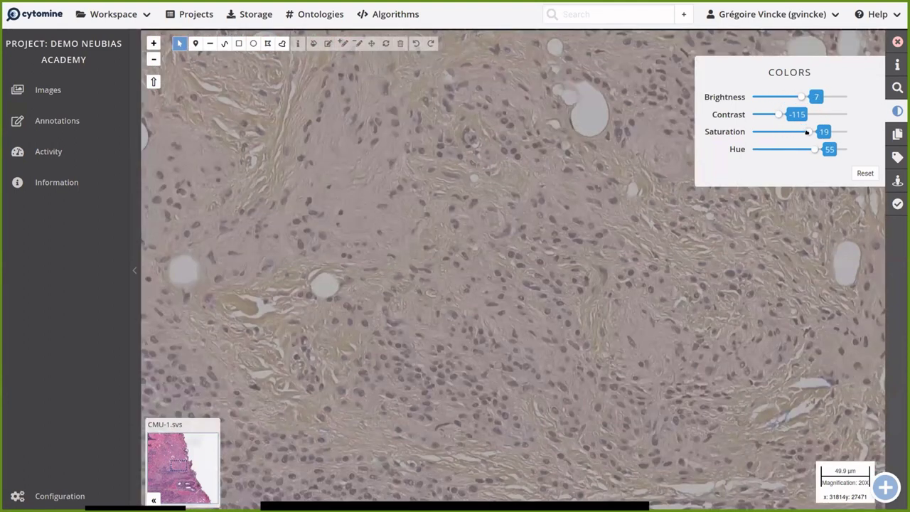
click(864, 173)
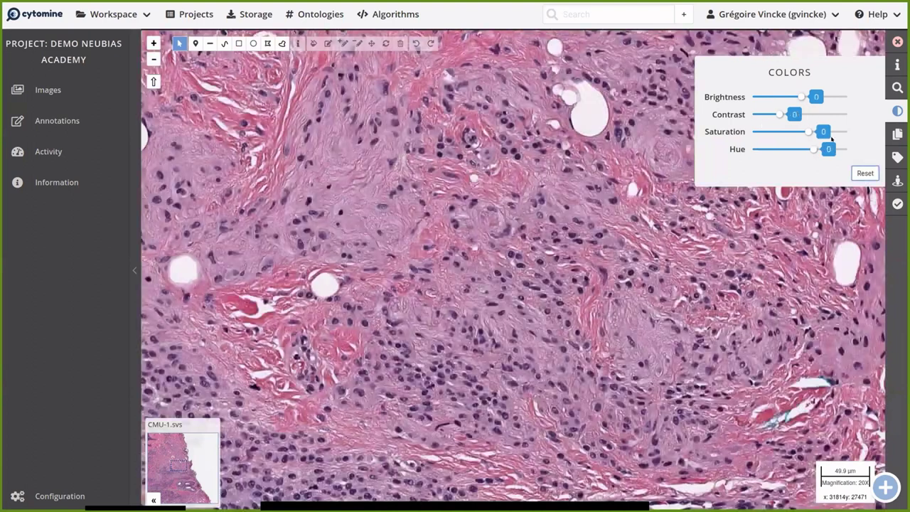
click(894, 110)
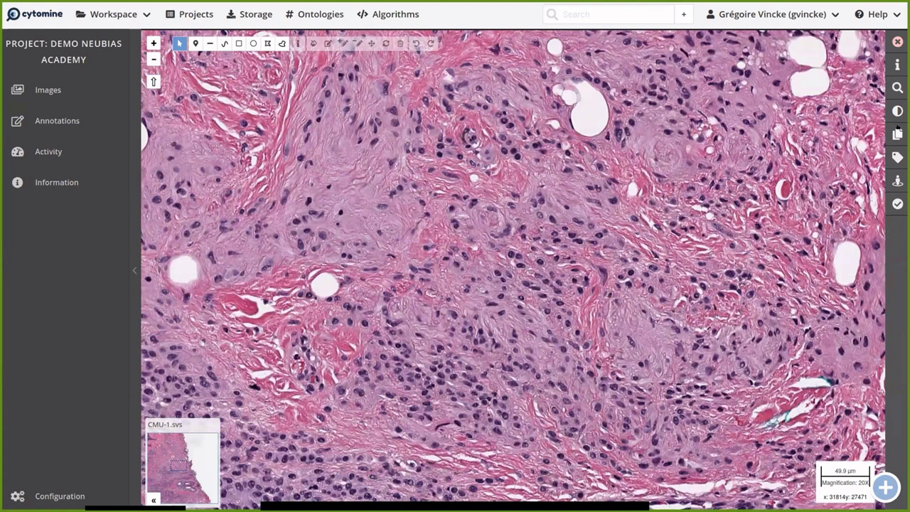
- Review the slide's annotation layers with the layer choices, and check its property display options
click(897, 128)
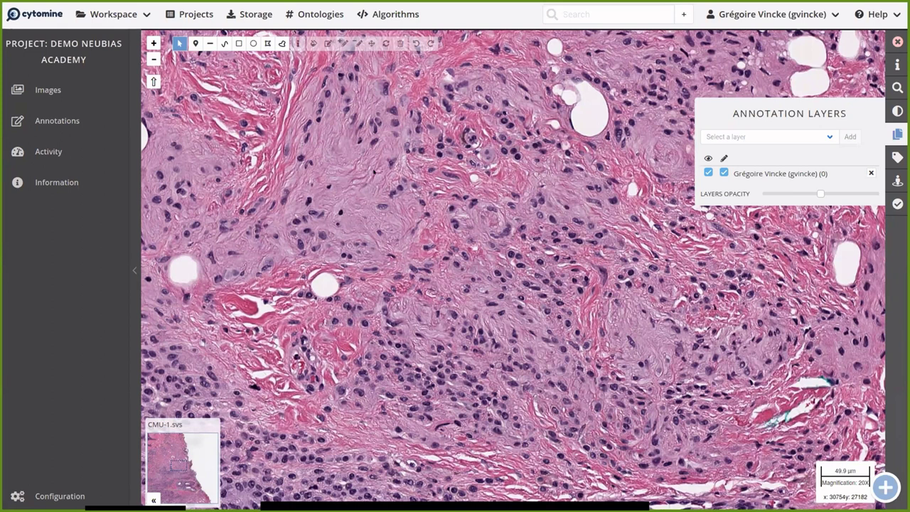
click(830, 136)
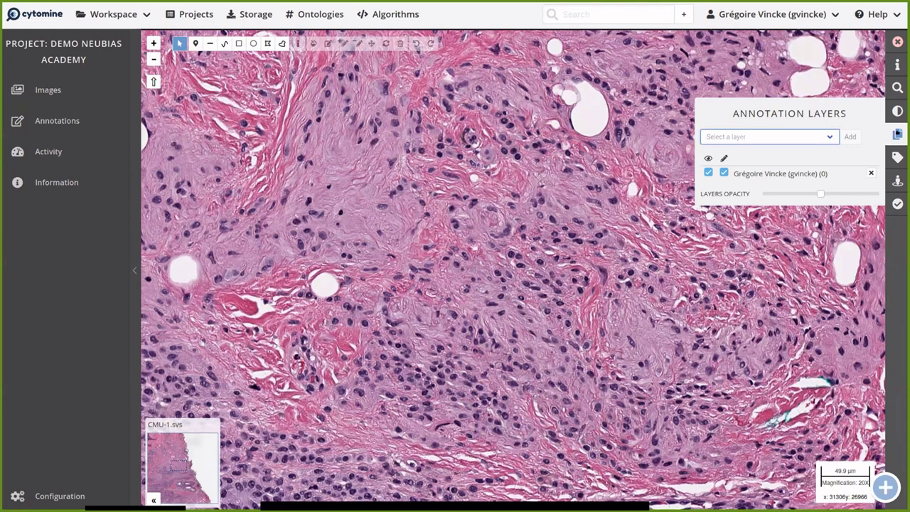
click(897, 134)
click(896, 157)
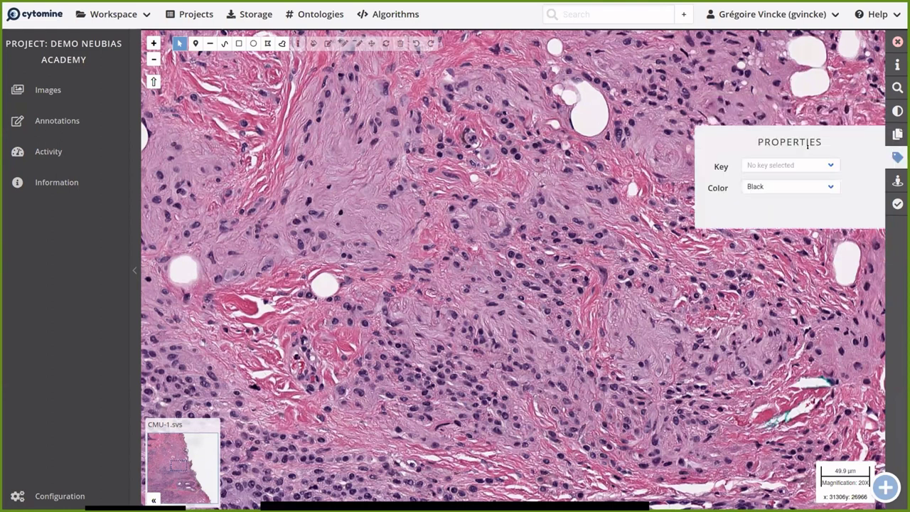
click(897, 157)
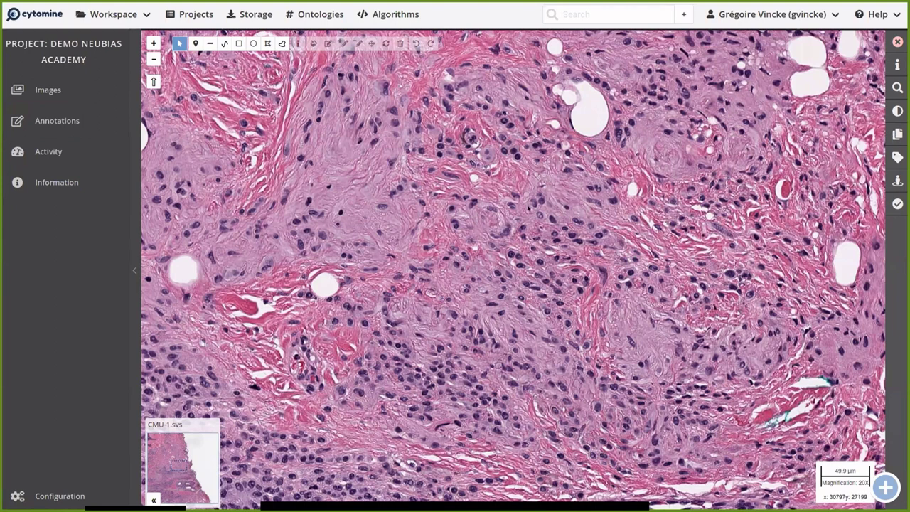
- Place three separate point annotations on the tissue and dismiss the annotation details
drag(394, 182, 389, 217)
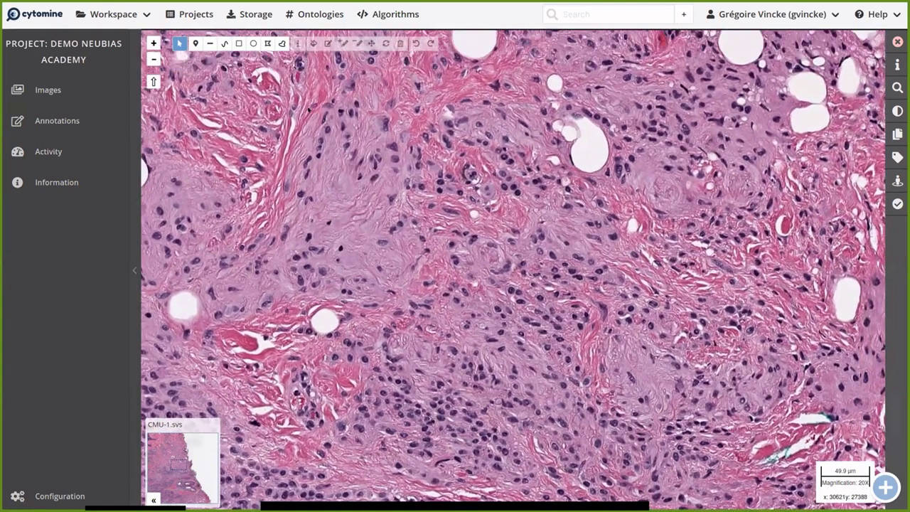
drag(389, 217, 454, 232)
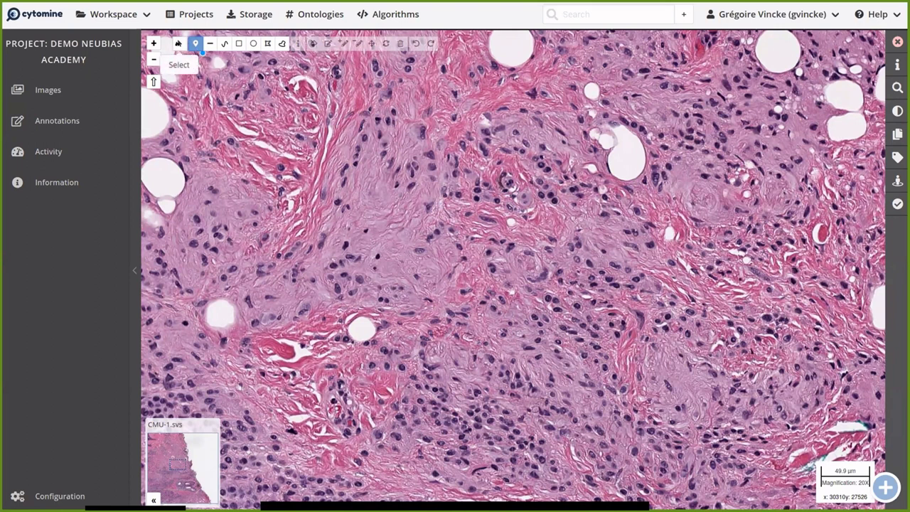
click(196, 43)
click(239, 43)
click(196, 43)
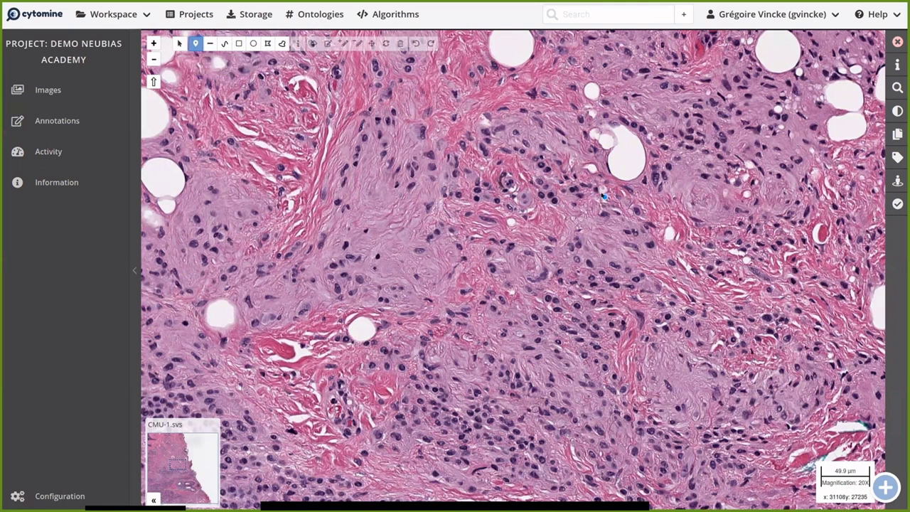
click(556, 201)
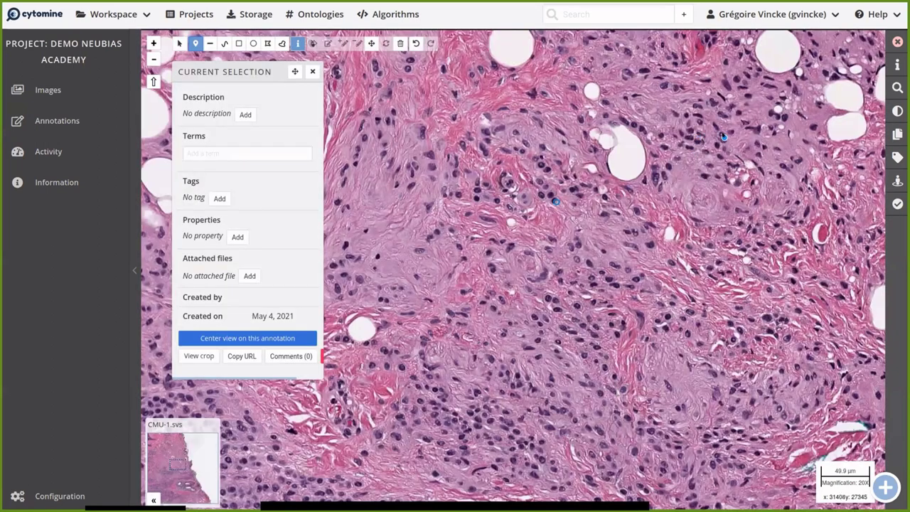
click(730, 132)
click(612, 323)
click(310, 71)
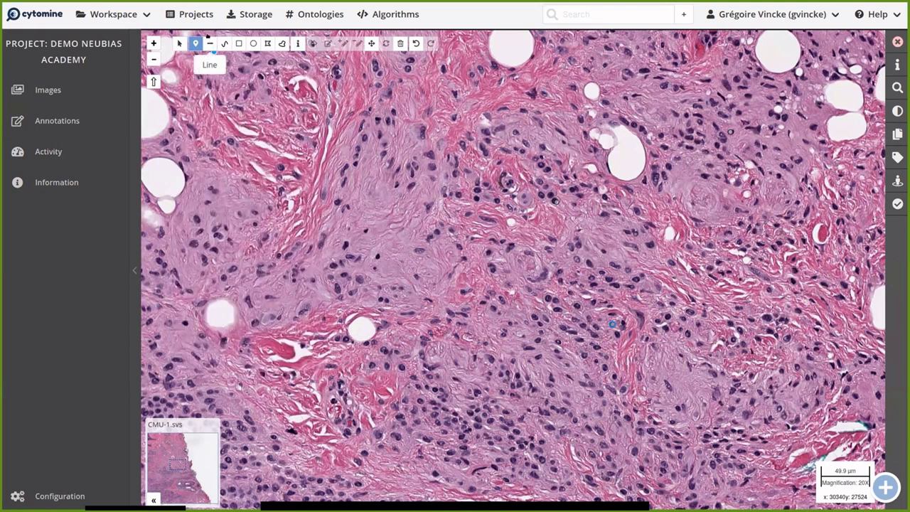
- Draw a straight diagonal line annotation about 0.144 mm long across the red tissue area and examine its length
click(210, 43)
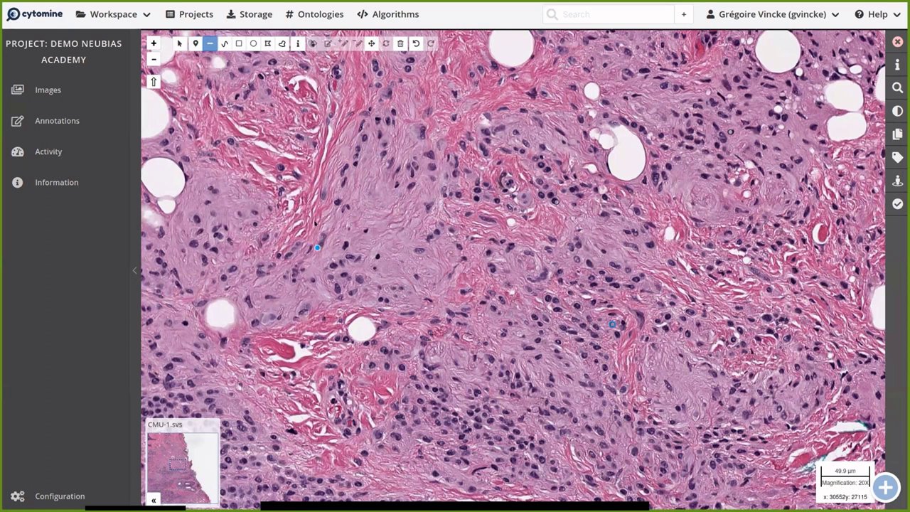
click(279, 328)
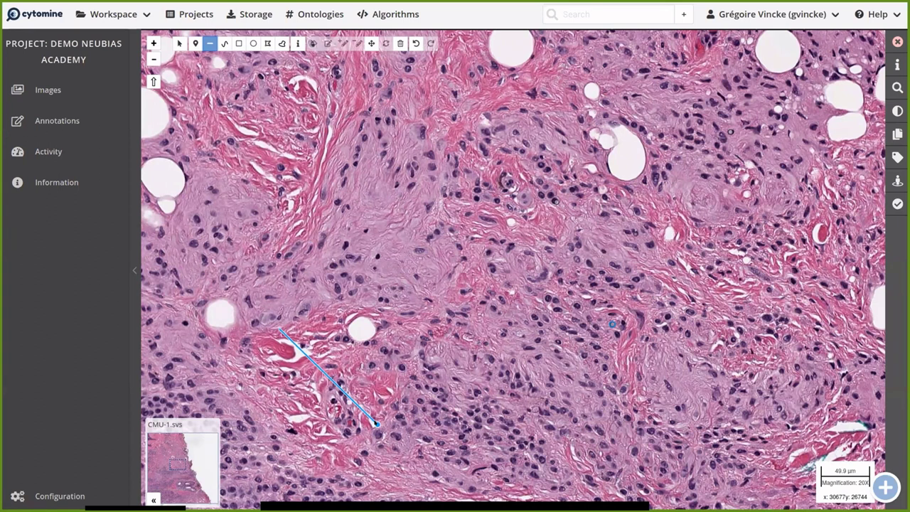
double_click(376, 425)
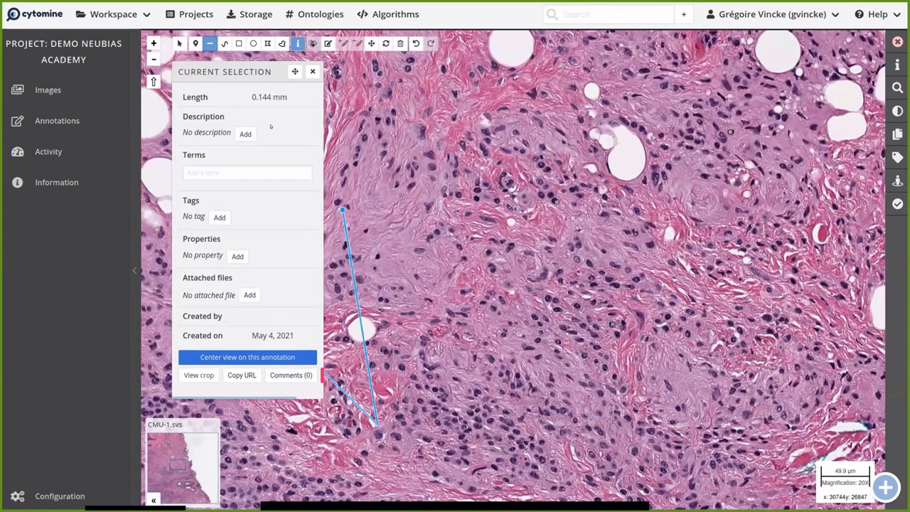
click(179, 43)
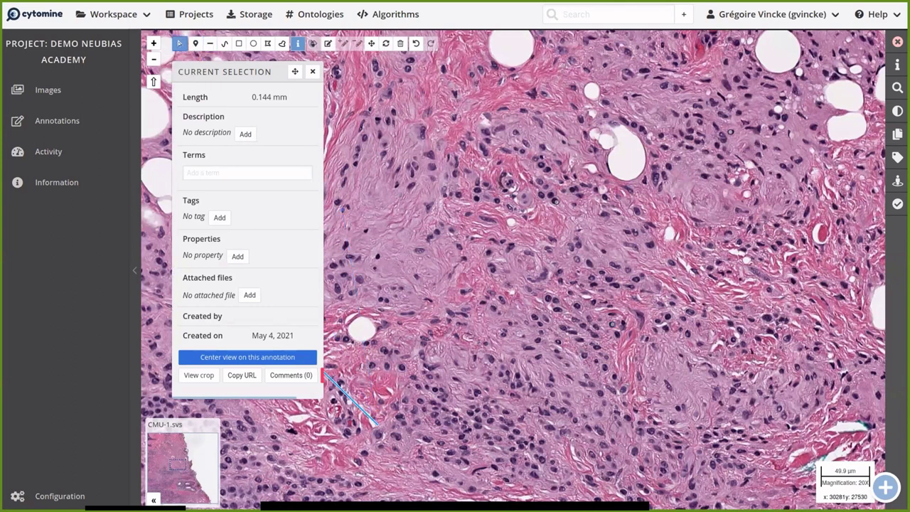
drag(227, 72, 308, 80)
click(263, 87)
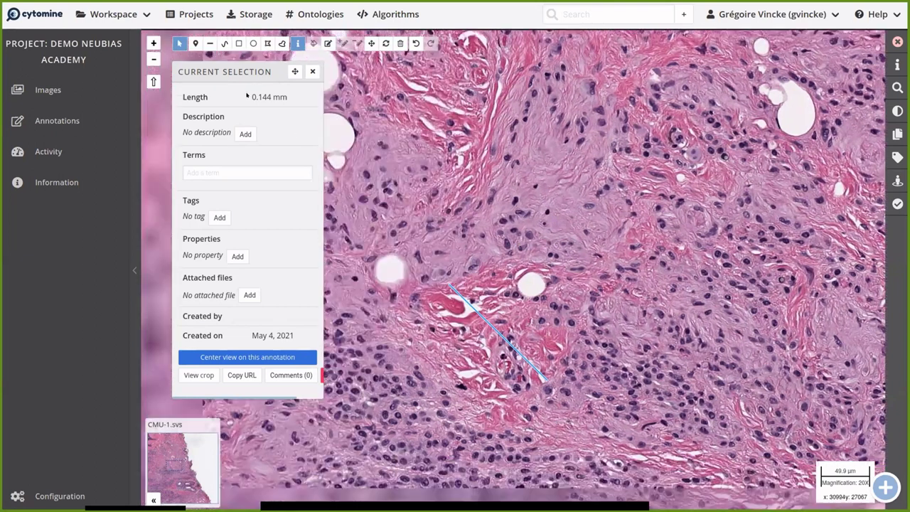
drag(182, 96, 285, 96)
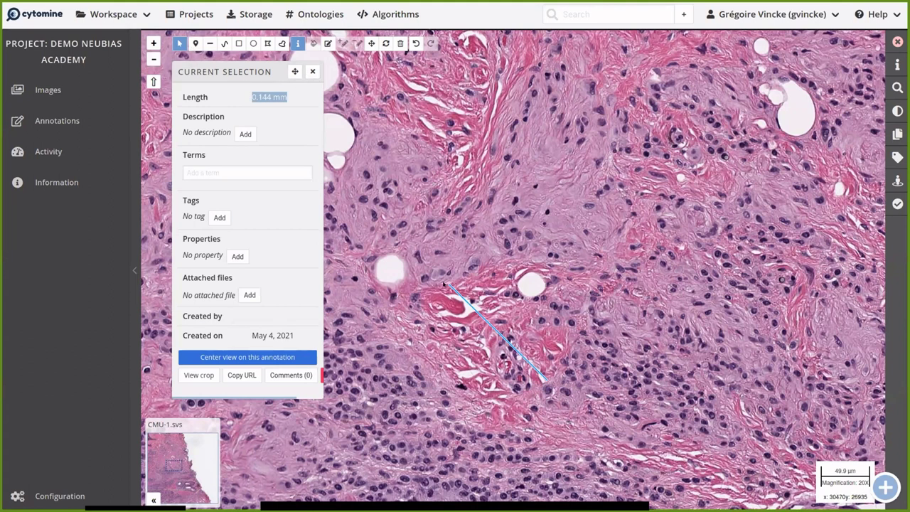
- Draw a W-shaped line annotation of four straight segments, about 0.436 mm long, above the diagonal line
click(210, 43)
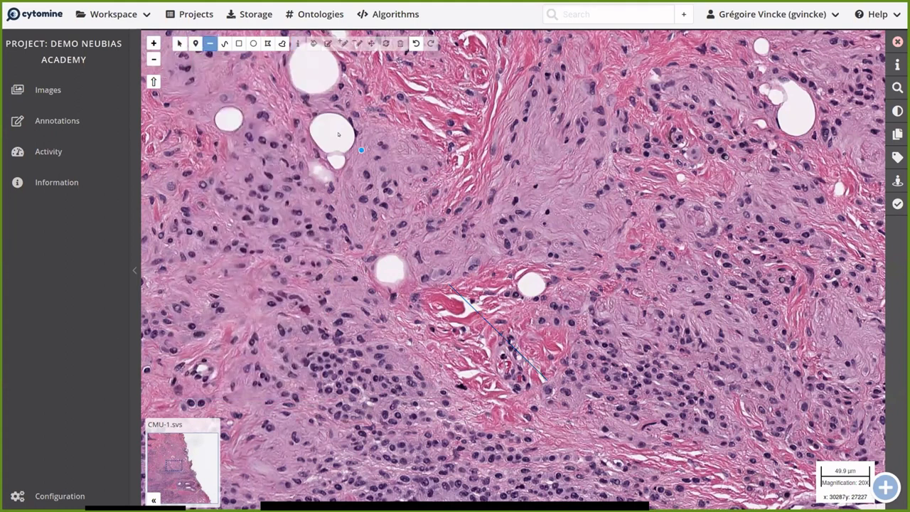
click(522, 178)
click(573, 259)
click(626, 162)
click(676, 257)
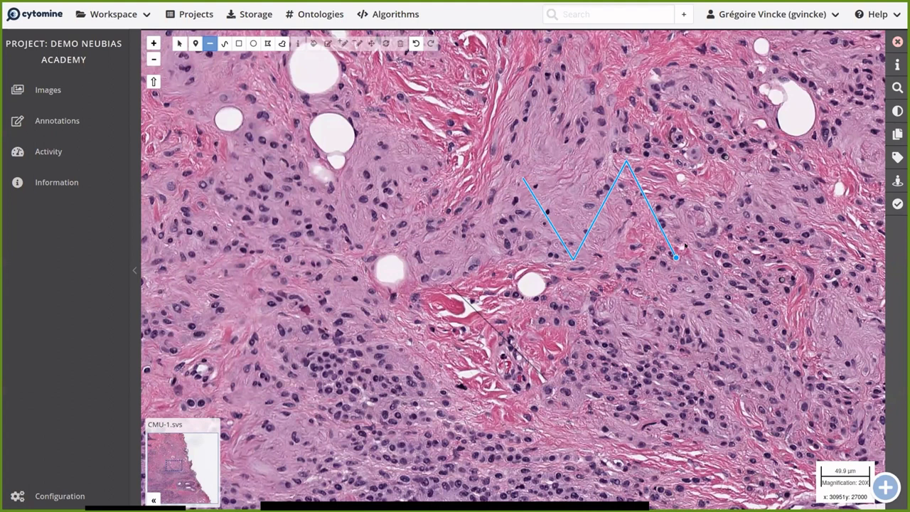
double_click(730, 176)
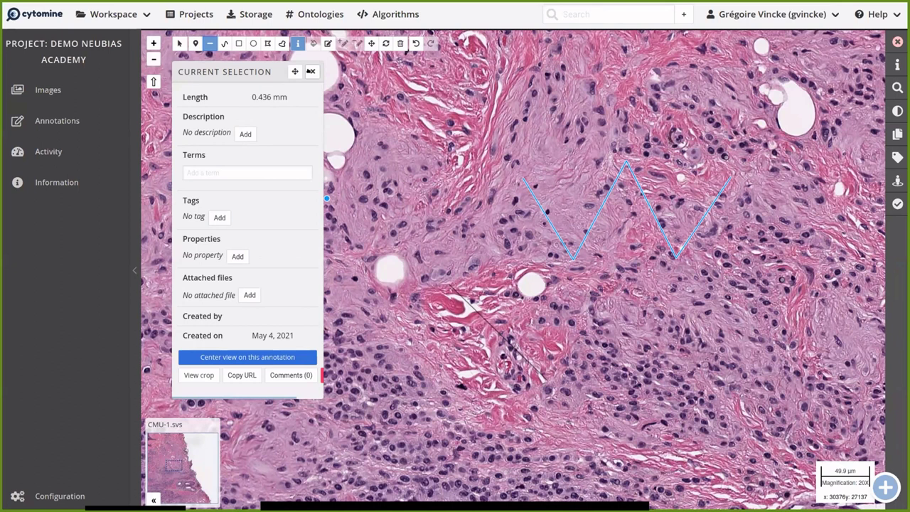
click(311, 71)
- Select the diagonal line annotation again and check its details
click(179, 44)
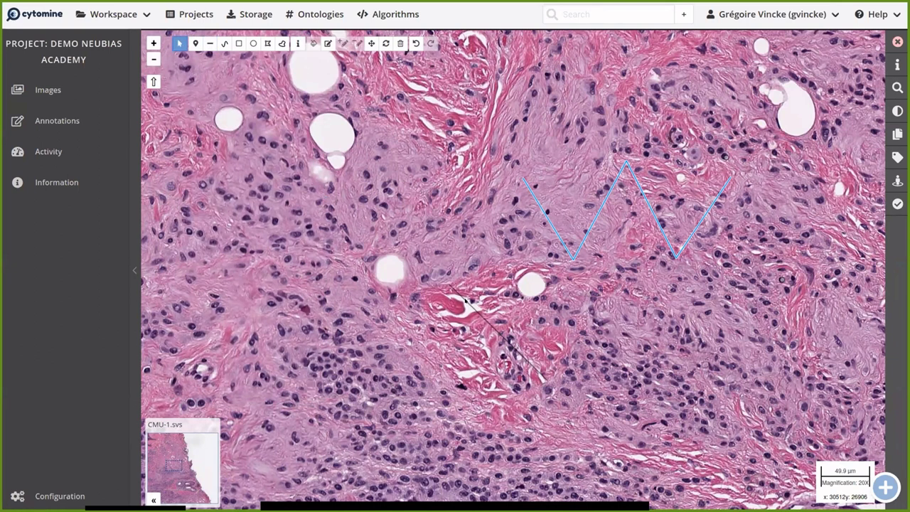
click(466, 302)
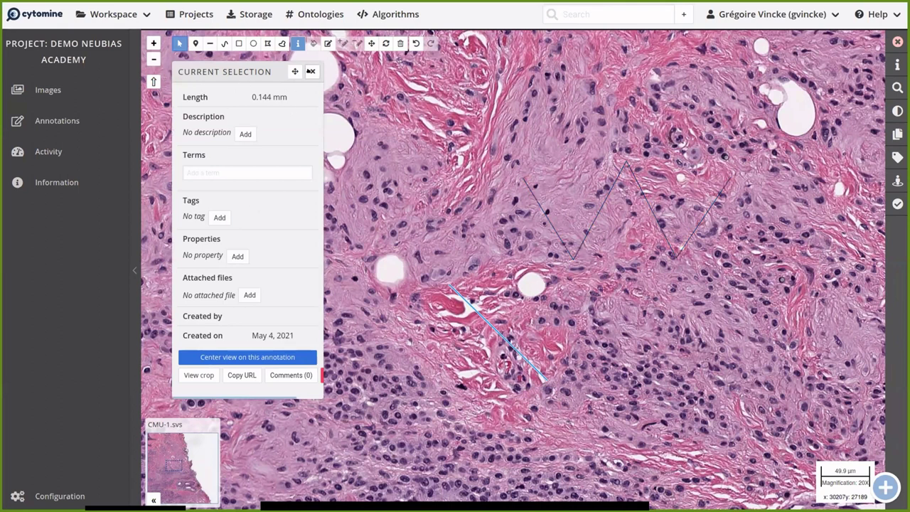
click(311, 71)
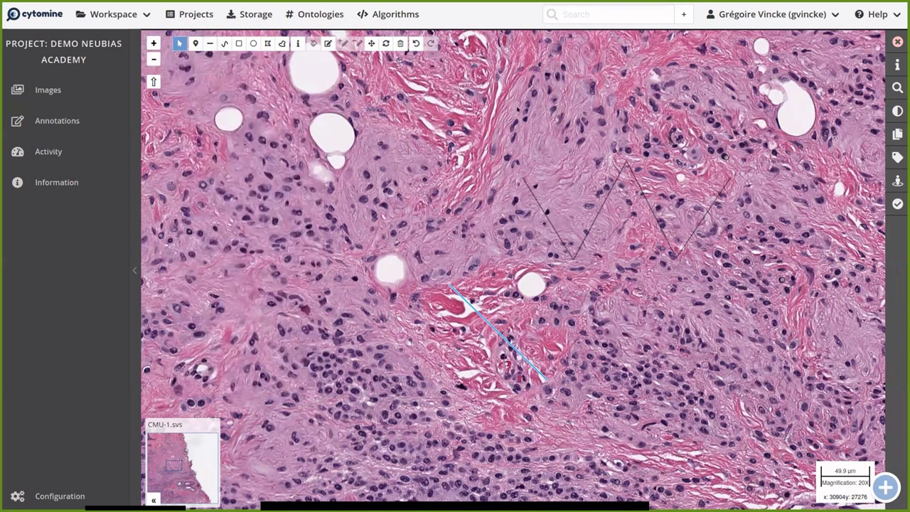
- Draw a wavy freehand line annotation about 0.421 mm long over the W-shaped line
click(219, 42)
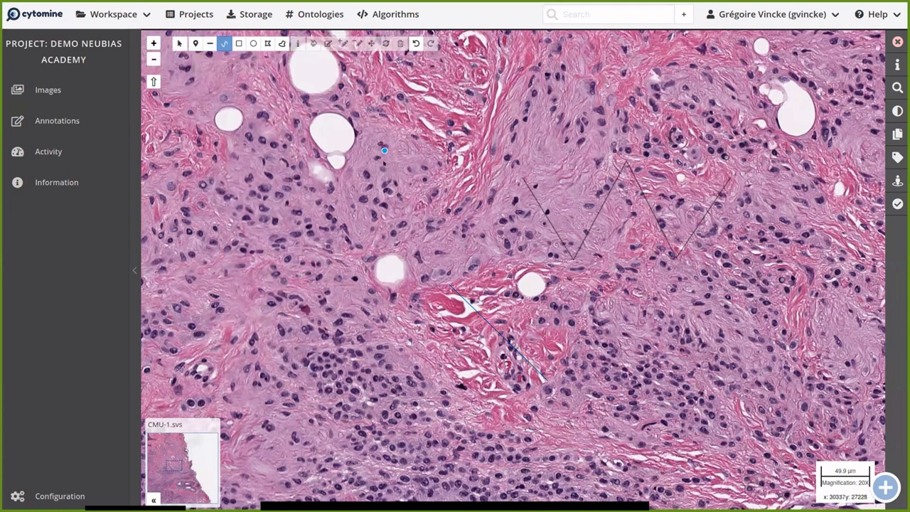
mouse_move(509, 190)
mouse_down()
mouse_move(578, 275)
mouse_move(621, 209)
mouse_move(671, 278)
mouse_move(708, 254)
mouse_move(740, 202)
mouse_up()
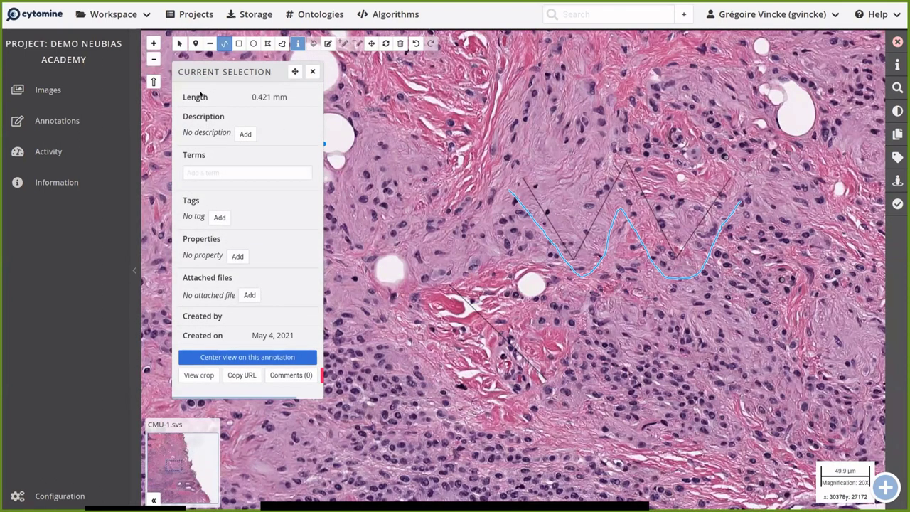
click(310, 71)
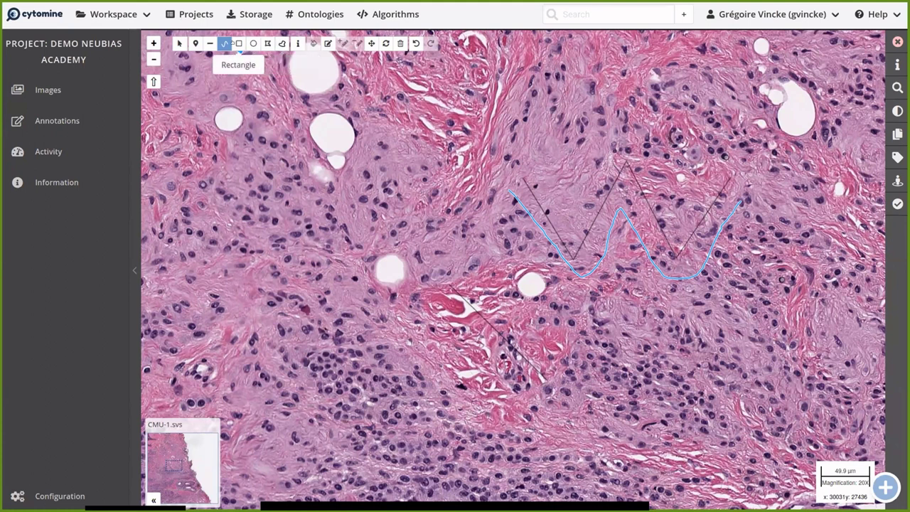
- Draw a rectangle annotation of about 11341 micron² on the tissue below the W-shaped lines and dismiss its details
click(239, 43)
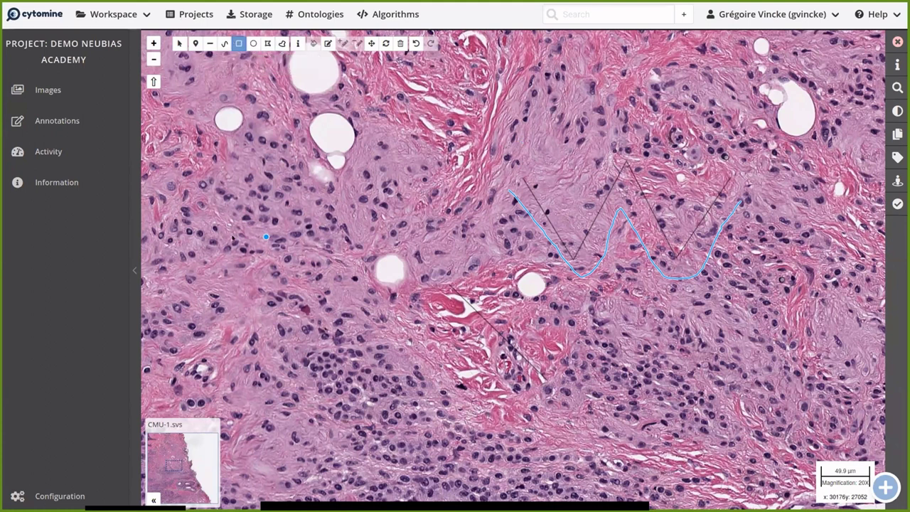
click(179, 44)
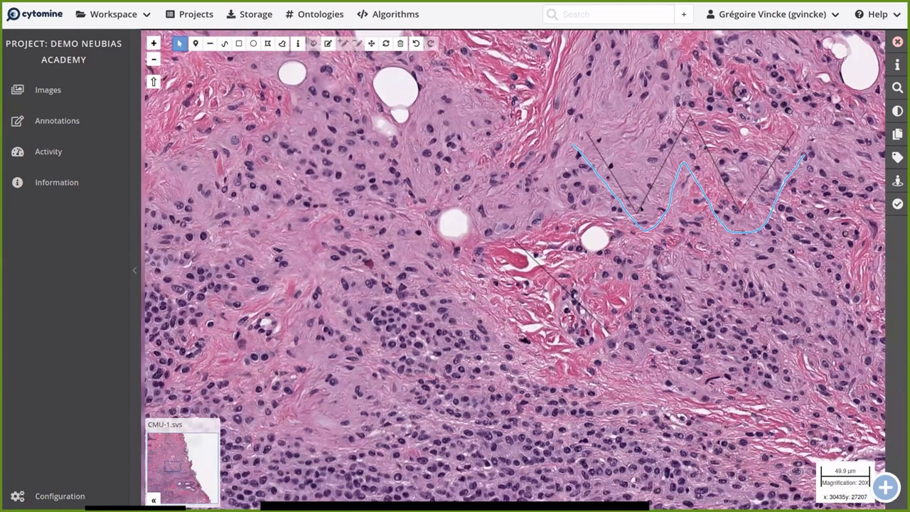
mouse_move(455, 140)
mouse_down()
mouse_move(465, 90)
mouse_move(333, 6)
mouse_move(233, 43)
mouse_up()
click(239, 43)
mouse_move(537, 194)
mouse_down()
mouse_move(589, 278)
mouse_move(605, 271)
mouse_move(648, 285)
mouse_move(346, 197)
mouse_move(202, 54)
mouse_up()
click(182, 43)
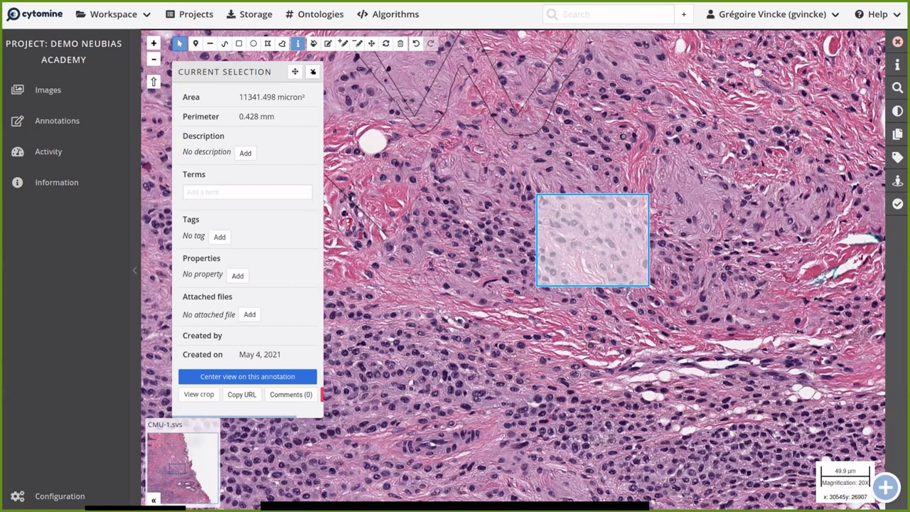
click(313, 71)
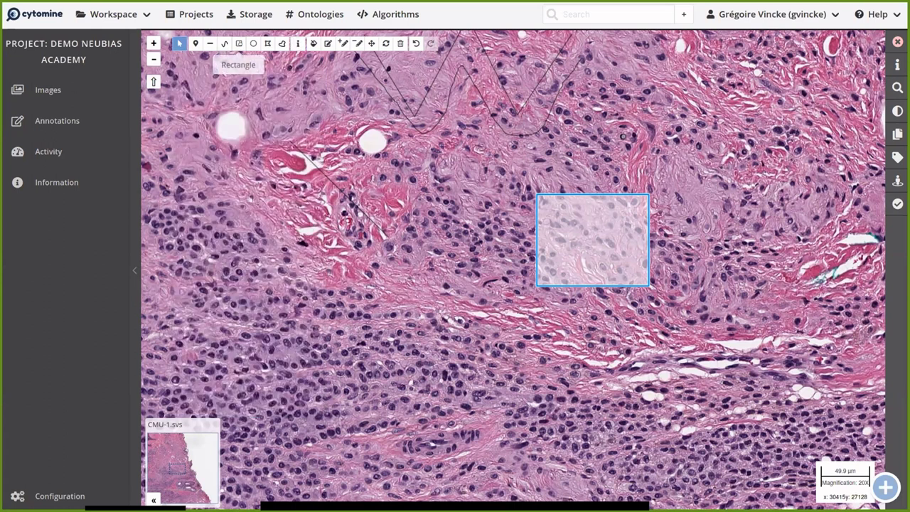
- Draw a circle annotation of about 8439 micron² on the dense cell area below and left of the rectangle
click(253, 43)
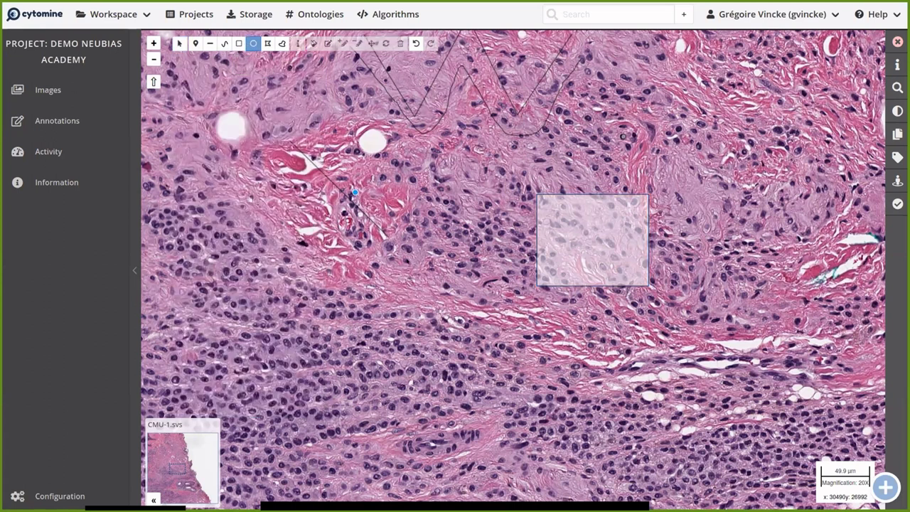
click(438, 361)
click(406, 323)
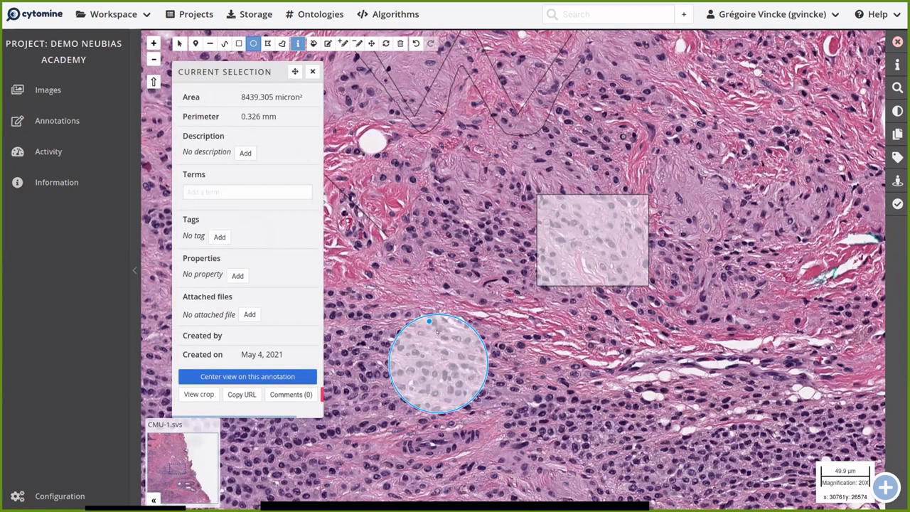
- Draw a notched polygon annotation of about 16560 micron² below the rectangle, beside the circle annotation
click(267, 43)
click(566, 333)
click(590, 414)
double_click(648, 403)
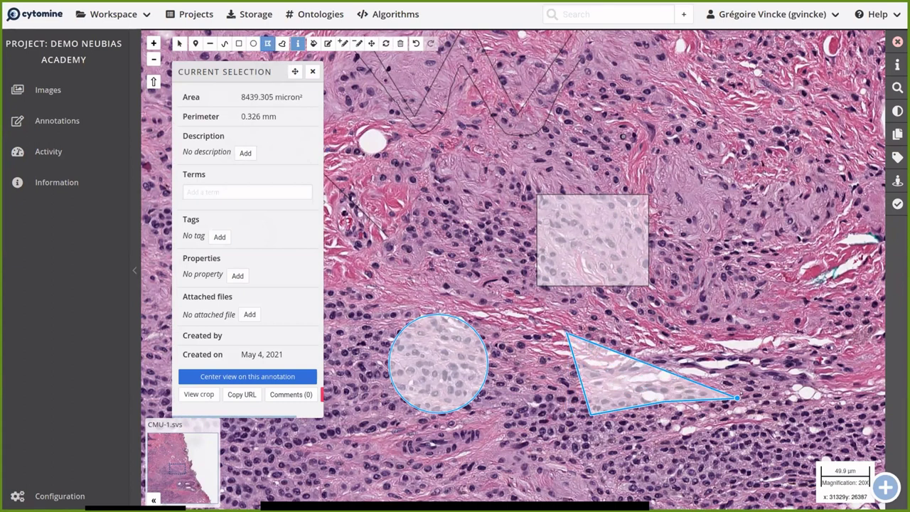
click(759, 380)
click(665, 346)
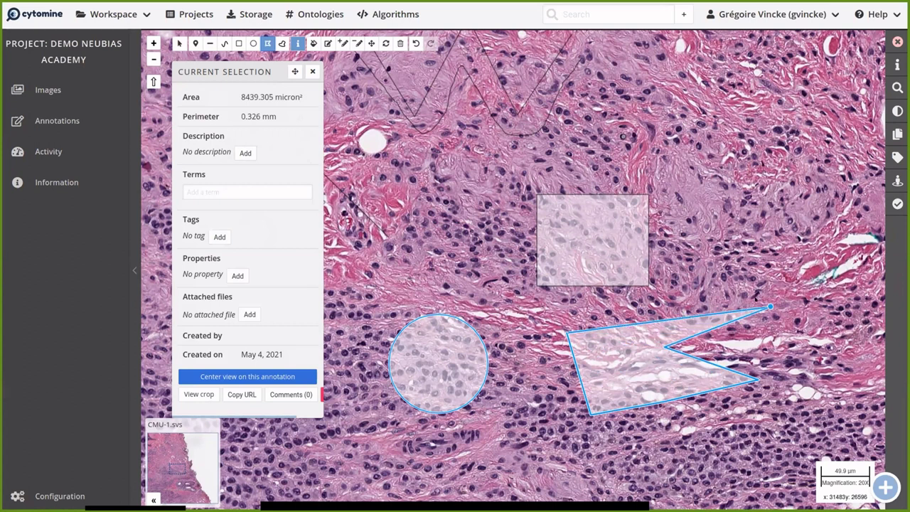
click(770, 304)
click(725, 288)
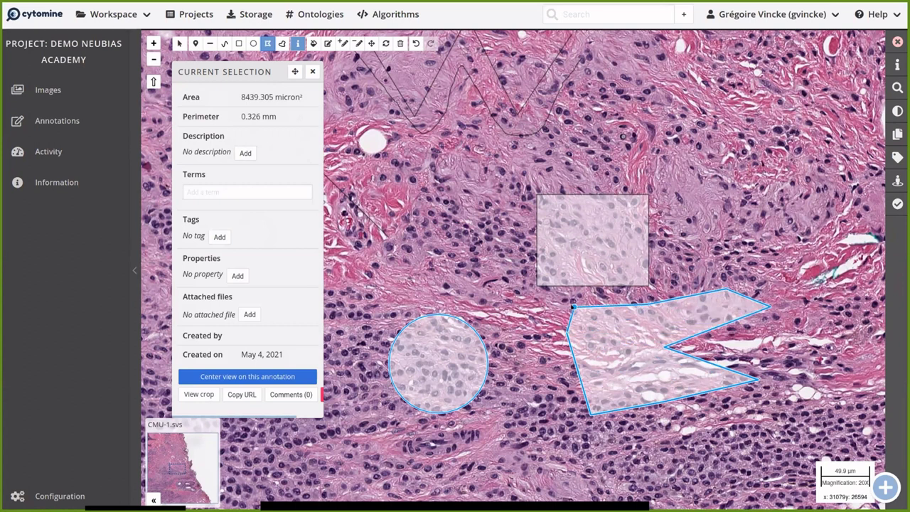
click(573, 307)
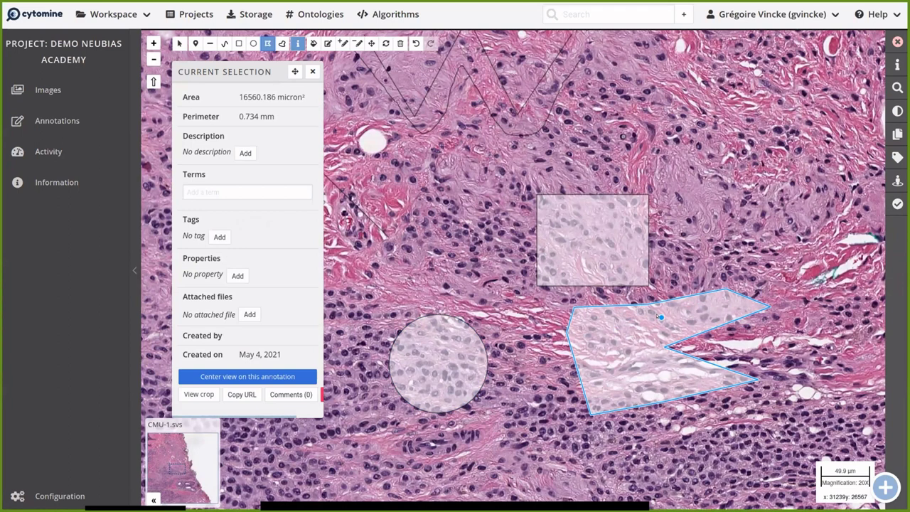
- Draw a rounded freehand polygon annotation of about 14365 micron² to the right of the rectangle, and dismiss its details
click(282, 43)
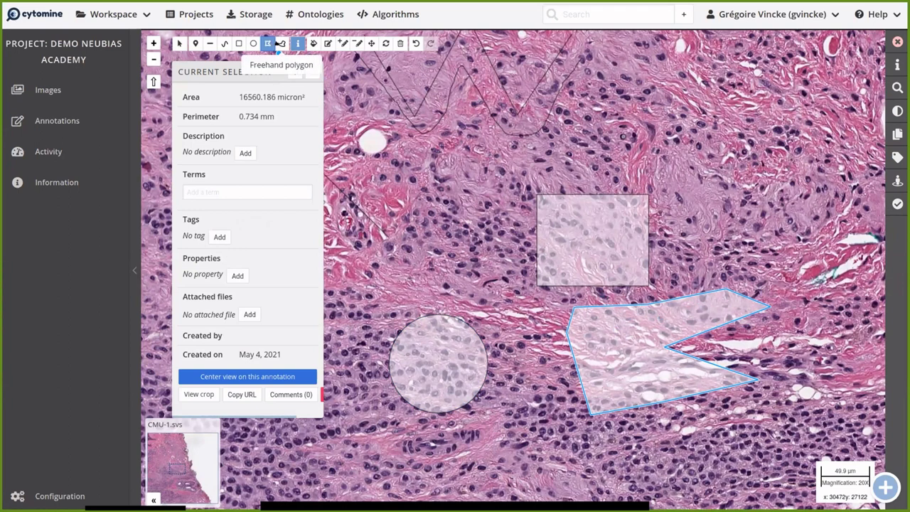
mouse_move(782, 134)
mouse_down()
mouse_move(711, 199)
mouse_move(730, 242)
mouse_move(772, 255)
mouse_move(836, 231)
mouse_move(842, 203)
mouse_move(818, 145)
mouse_up()
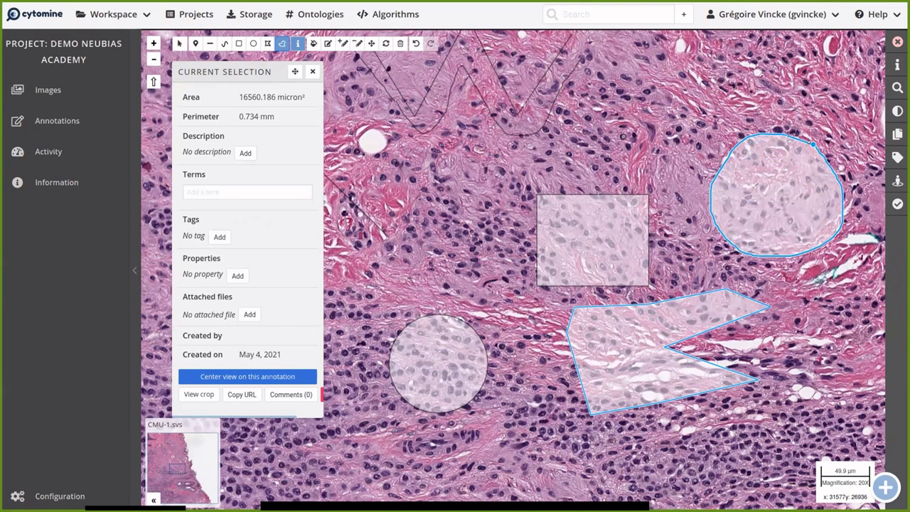
drag(813, 144, 811, 142)
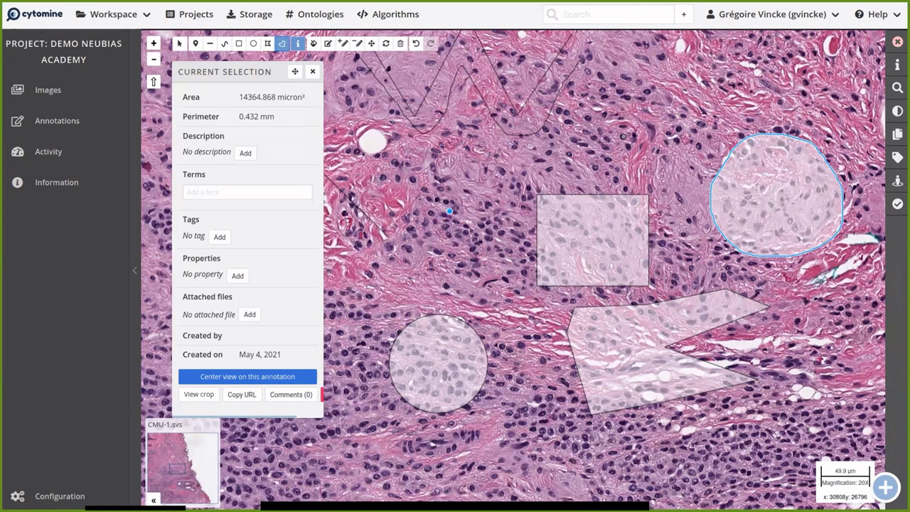
click(298, 44)
click(178, 44)
- Lower the annotation layers' opacity to about a quarter of its range
mouse_move(613, 217)
mouse_down()
mouse_move(645, 284)
mouse_move(629, 256)
mouse_up()
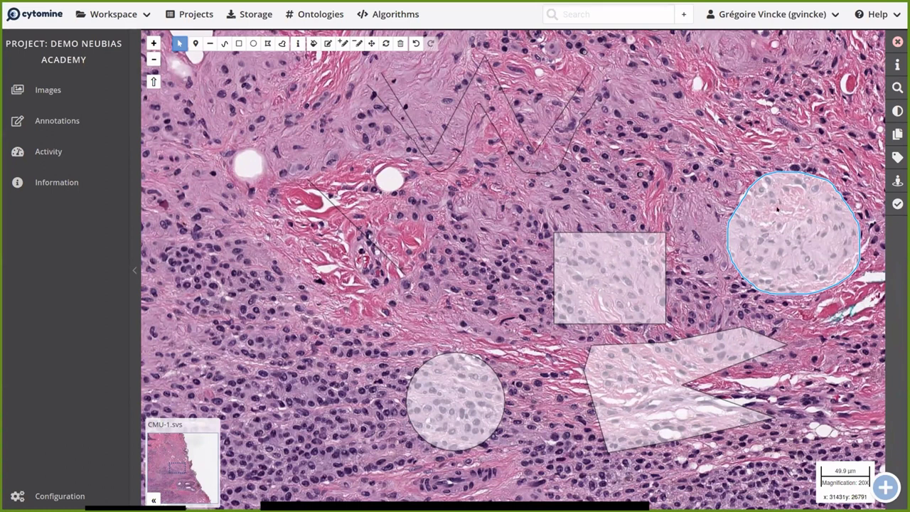
click(896, 134)
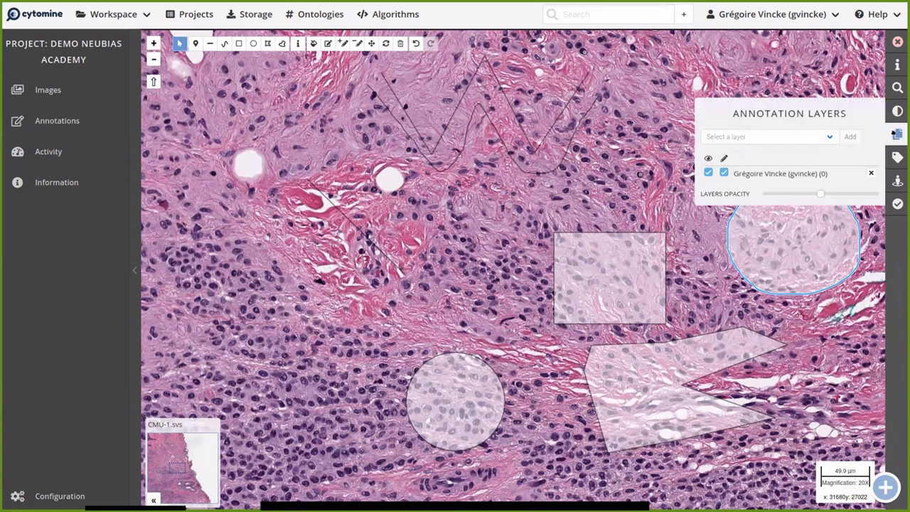
mouse_move(817, 194)
mouse_down()
mouse_move(772, 193)
mouse_move(869, 193)
mouse_move(761, 193)
mouse_move(823, 194)
mouse_move(769, 193)
mouse_move(800, 193)
mouse_up()
mouse_move(801, 193)
mouse_down()
mouse_move(815, 193)
mouse_move(791, 193)
mouse_up()
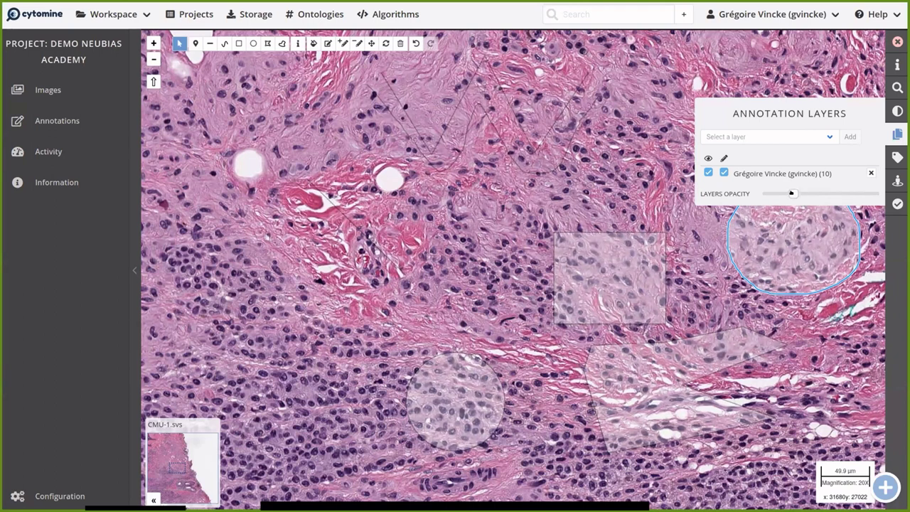
click(897, 134)
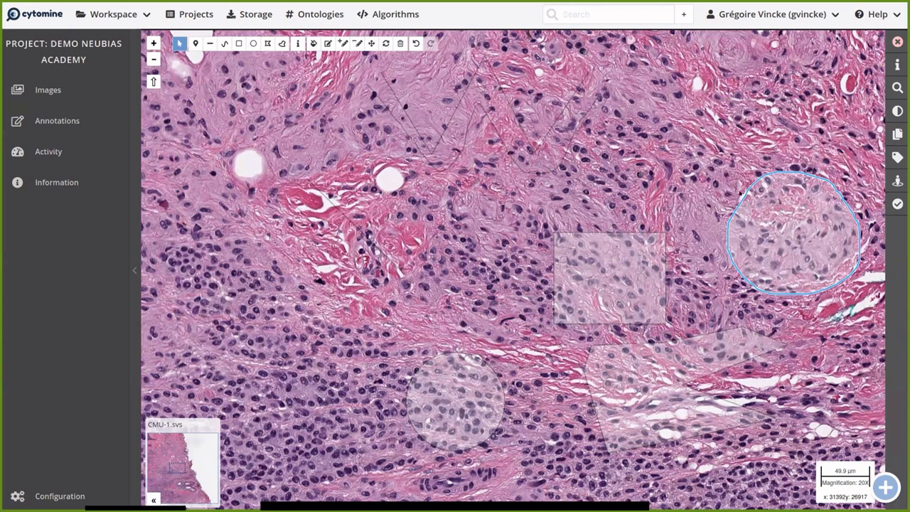
- Raise the annotation layers' opacity to roughly the middle of its range
click(897, 134)
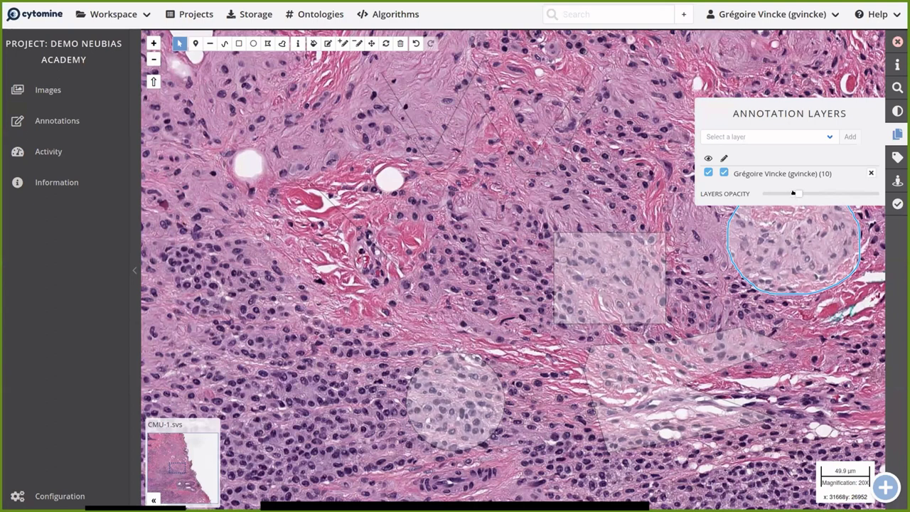
drag(792, 193, 816, 192)
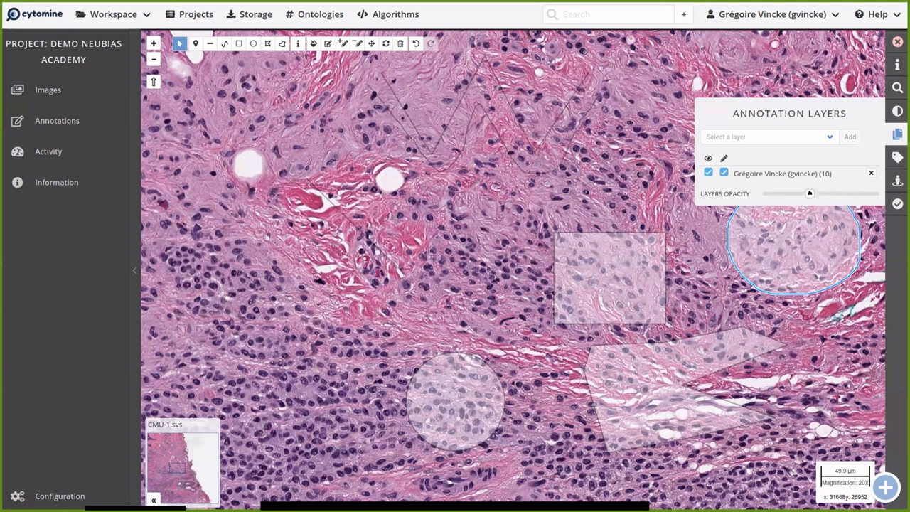
click(897, 131)
- Examine how the drawn annotations display at lower magnifications, down to the whole slide at 0.31X
scroll(497, 186, down, 1)
scroll(497, 186, up, 1)
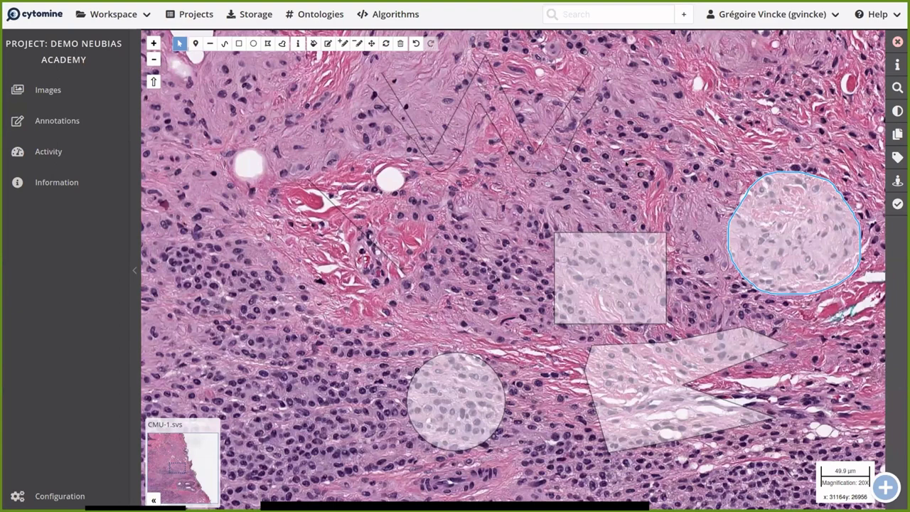
scroll(630, 169, down, 1)
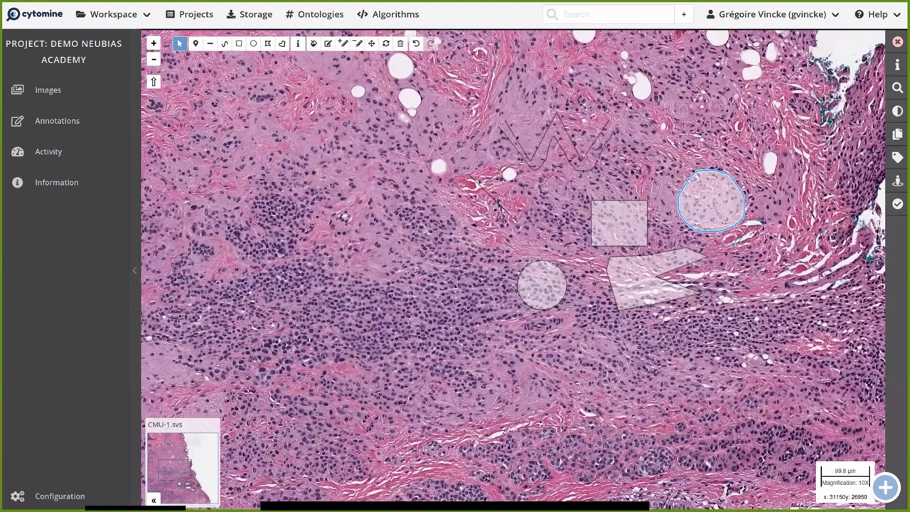
scroll(632, 172, down, 3)
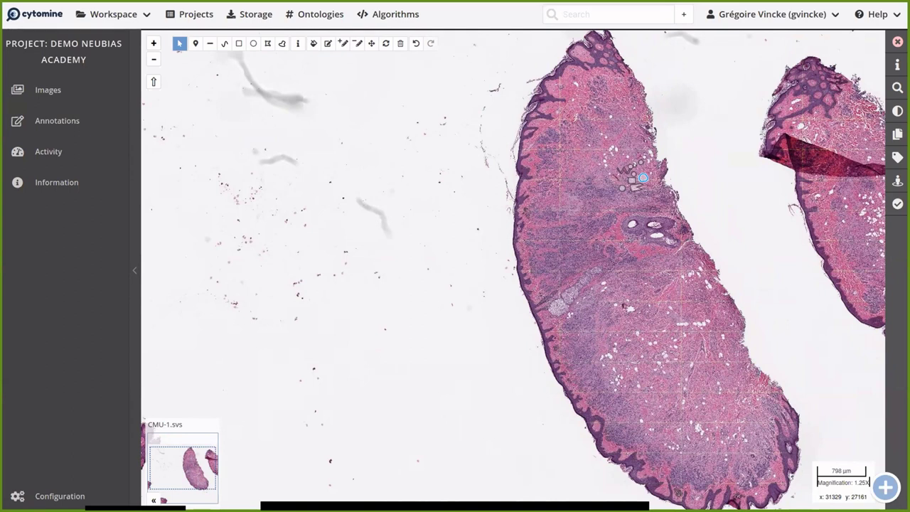
scroll(642, 178, down, 3)
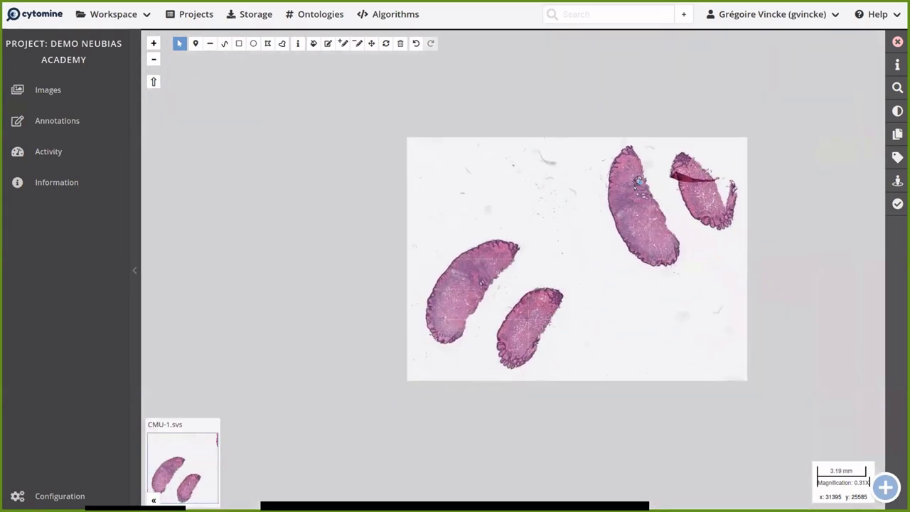
- Select the point annotation above the freehand polygon, check its details at 20X magnification, and dismiss them
scroll(639, 180, up, 1)
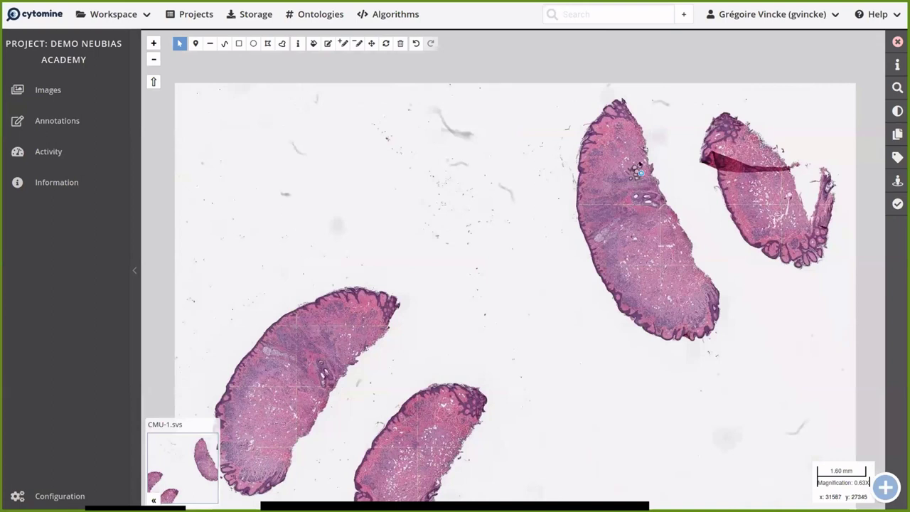
scroll(639, 165, up, 3)
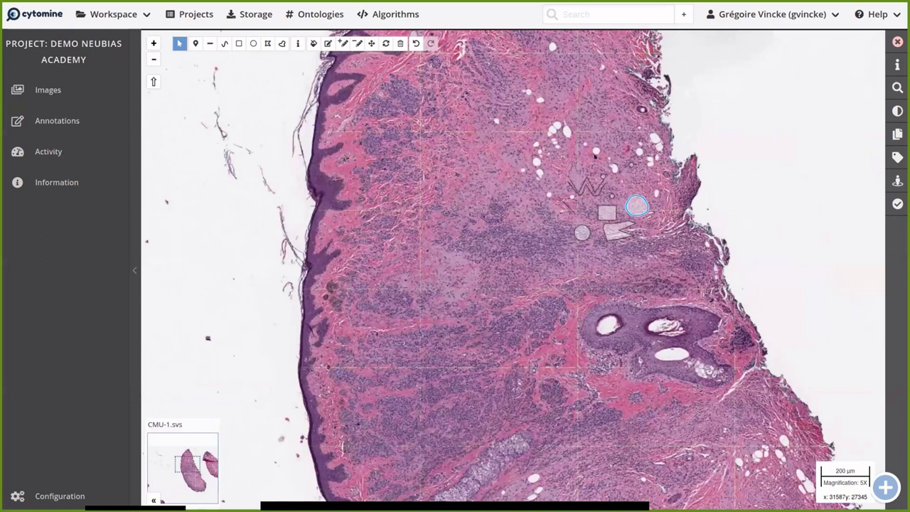
scroll(594, 162, up, 2)
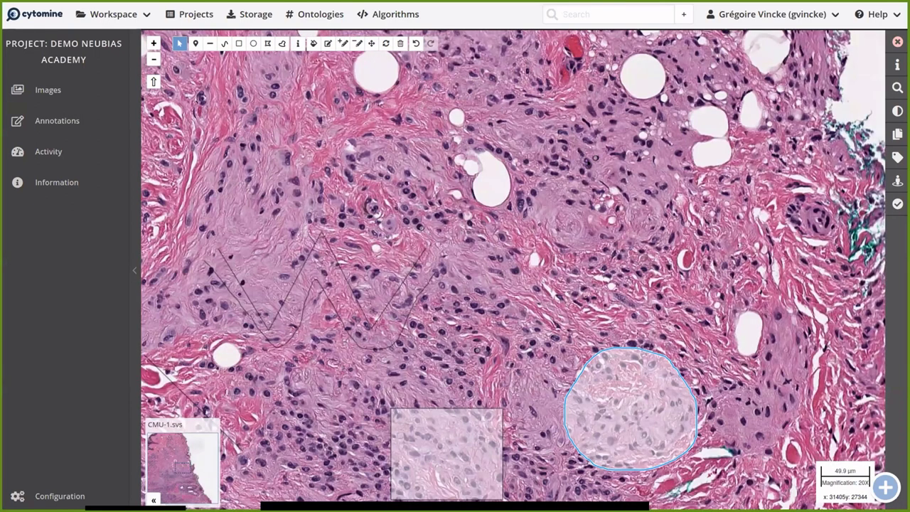
click(595, 158)
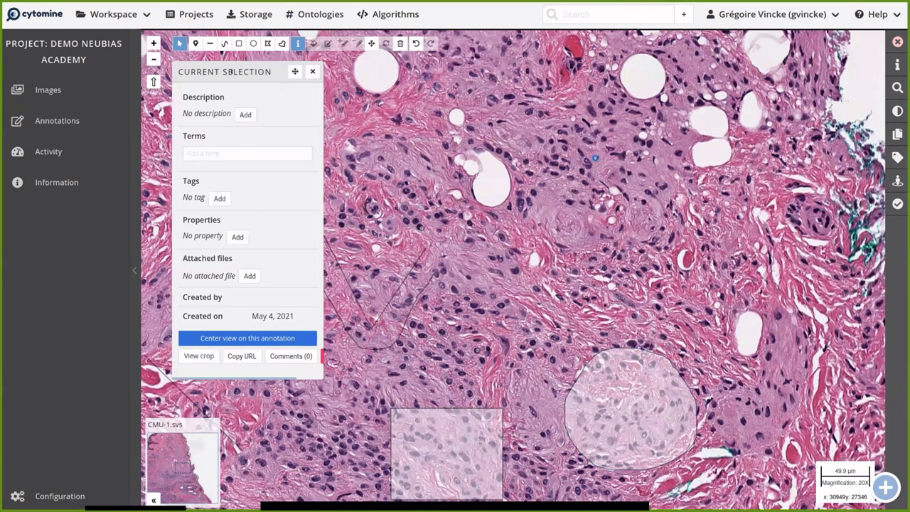
click(312, 71)
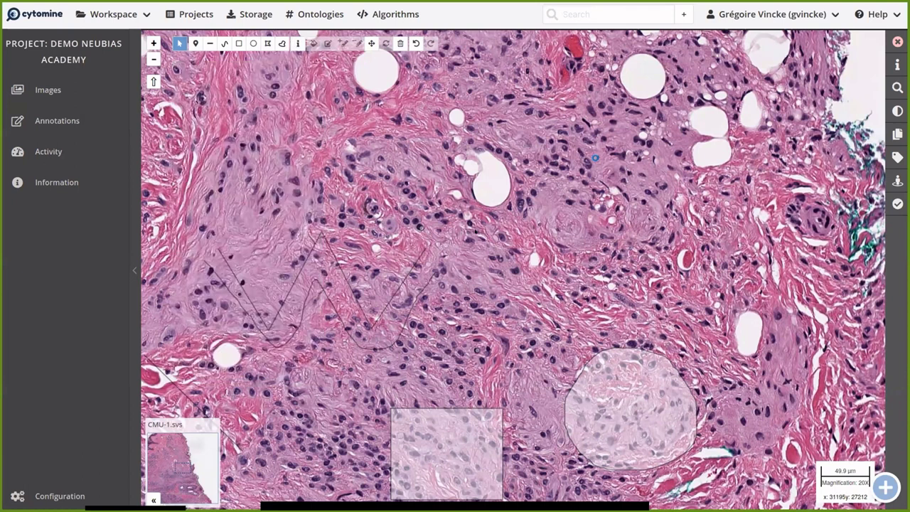
- Move the rectangle annotation onto the round structure near the green-stained tissue edge, and shift the freehand polygon a short way left
mouse_move(665, 381)
mouse_down()
mouse_move(635, 330)
mouse_move(617, 260)
mouse_up()
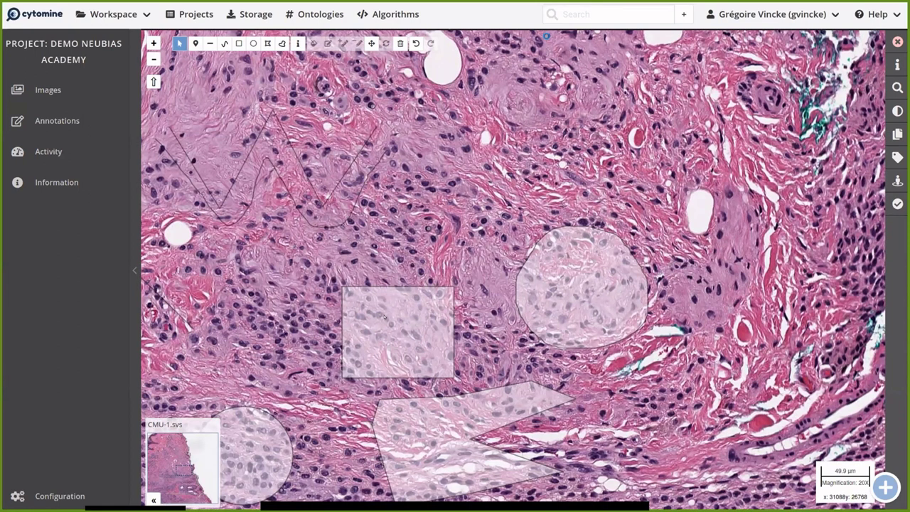
click(385, 317)
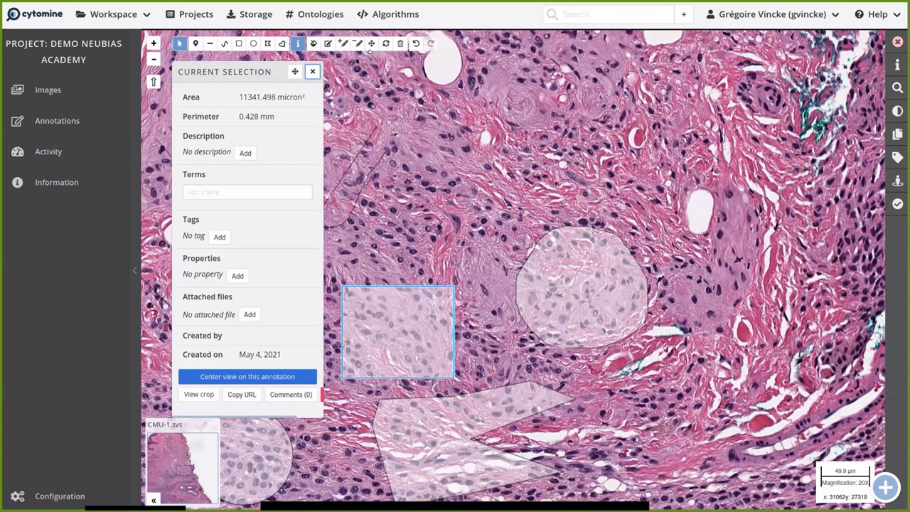
click(371, 44)
mouse_move(379, 318)
mouse_down()
mouse_move(413, 253)
mouse_move(382, 273)
mouse_move(416, 208)
mouse_move(510, 133)
mouse_move(630, 114)
mouse_move(745, 72)
mouse_up()
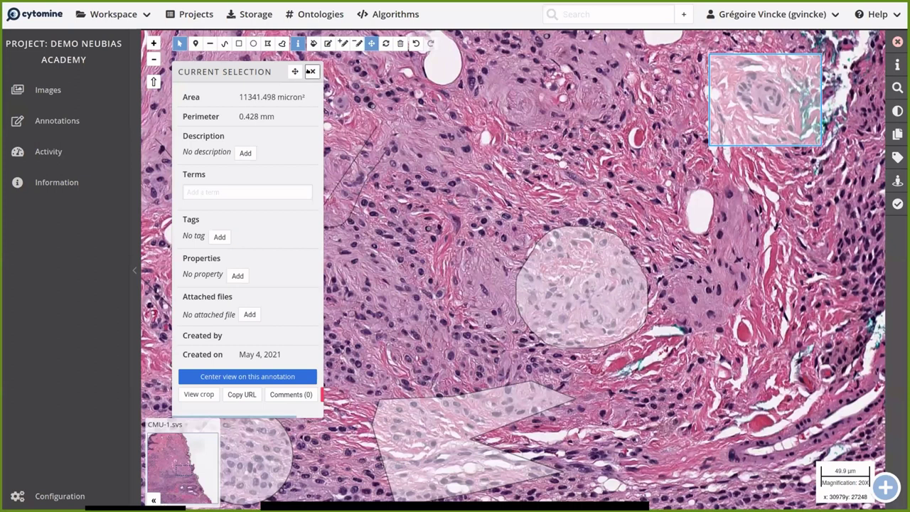
click(313, 71)
mouse_move(582, 287)
mouse_down()
mouse_move(497, 243)
mouse_move(496, 217)
mouse_move(481, 267)
mouse_up()
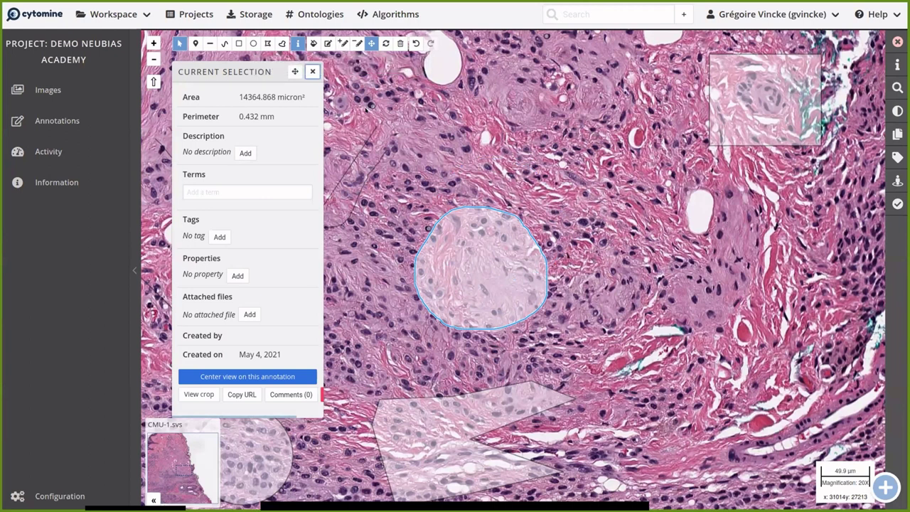
click(312, 72)
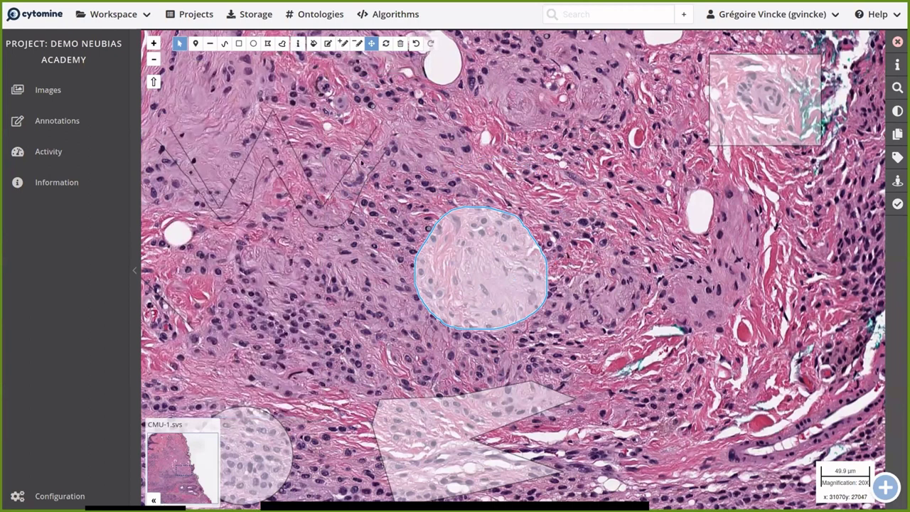
- Rotate the notched polygon annotation clockwise so its notch faces down and to the right, and center the view on it
click(441, 427)
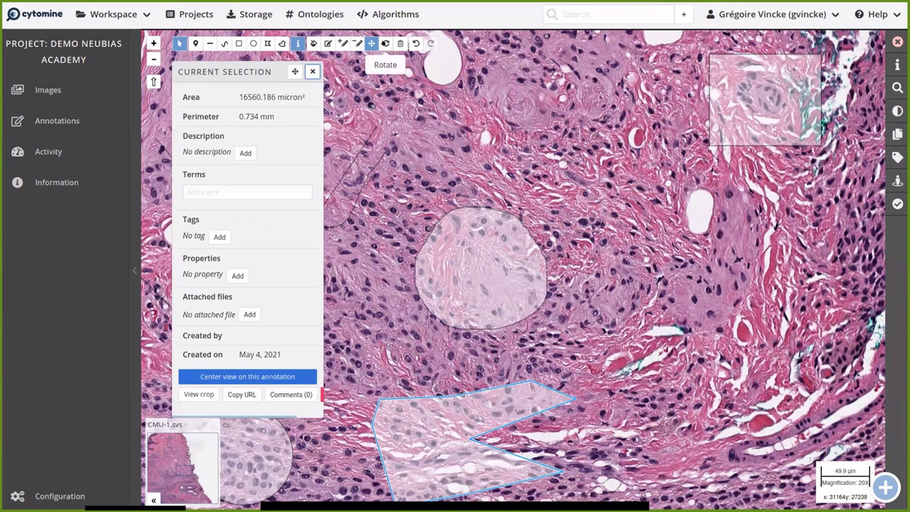
click(384, 44)
drag(522, 396, 526, 435)
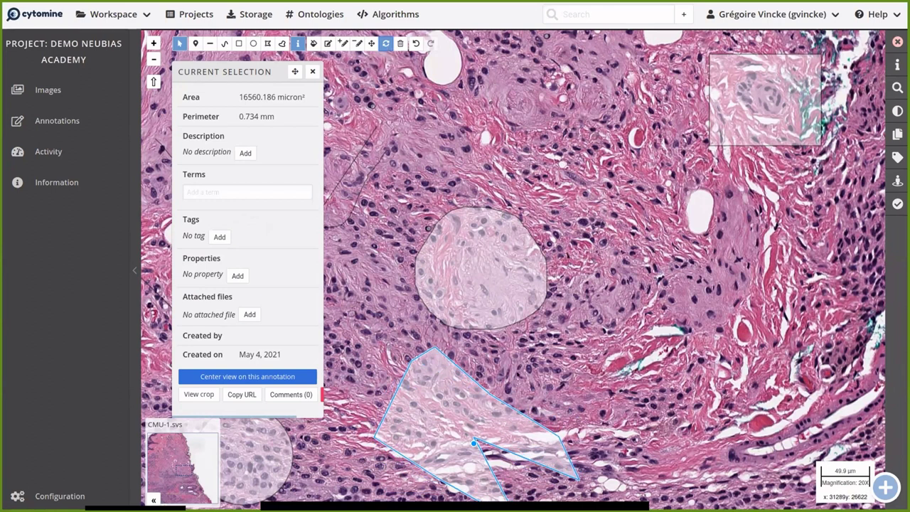
drag(526, 435, 550, 447)
drag(512, 398, 510, 439)
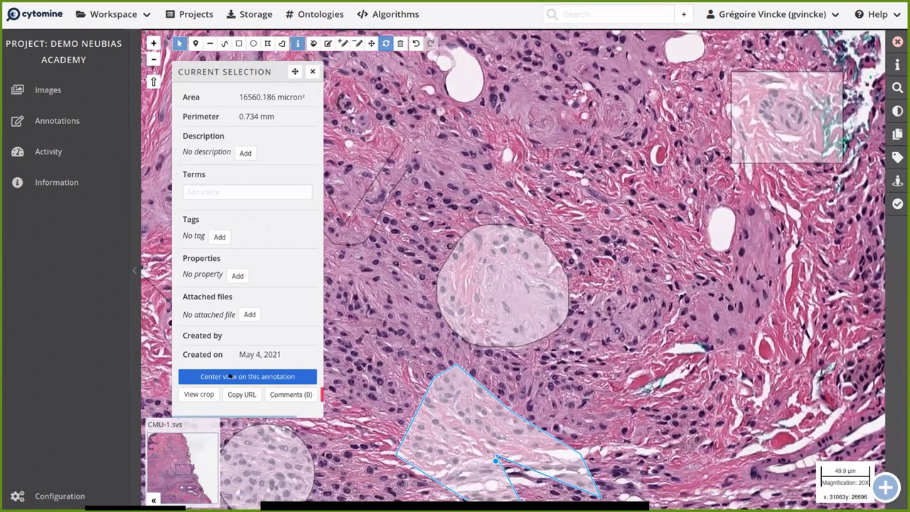
click(207, 376)
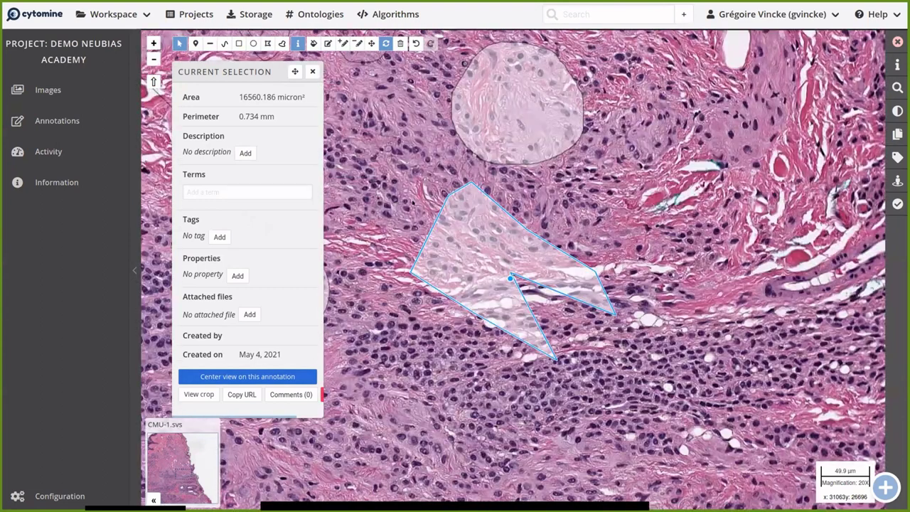
key(Left)
key(Left)
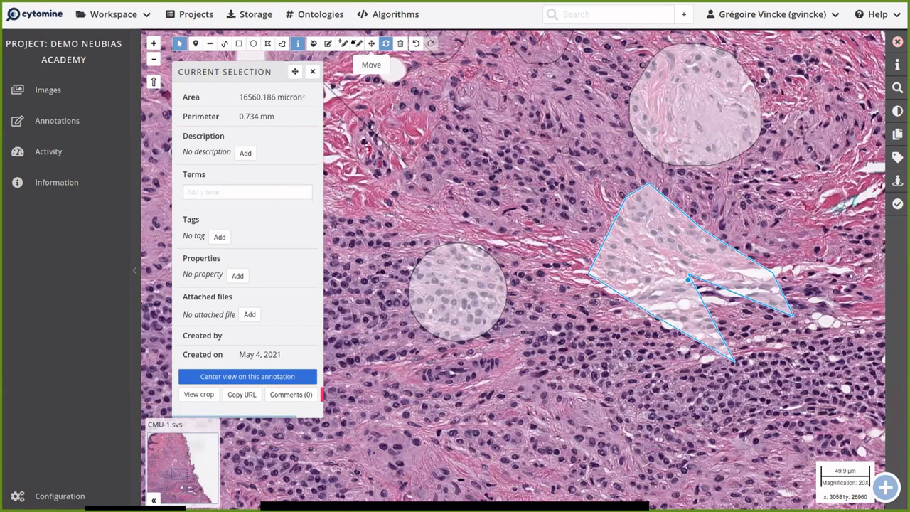
key(Up)
key(Right)
key(Up)
key(Right)
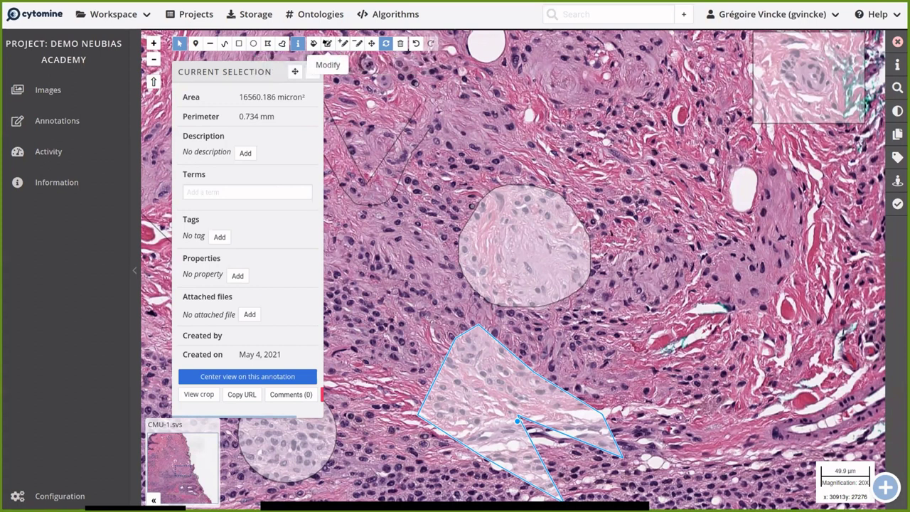
- Modify the notched polygon by pulling its upper-right and lower-left edges outward and reducing the notch, and dismiss its details
click(327, 43)
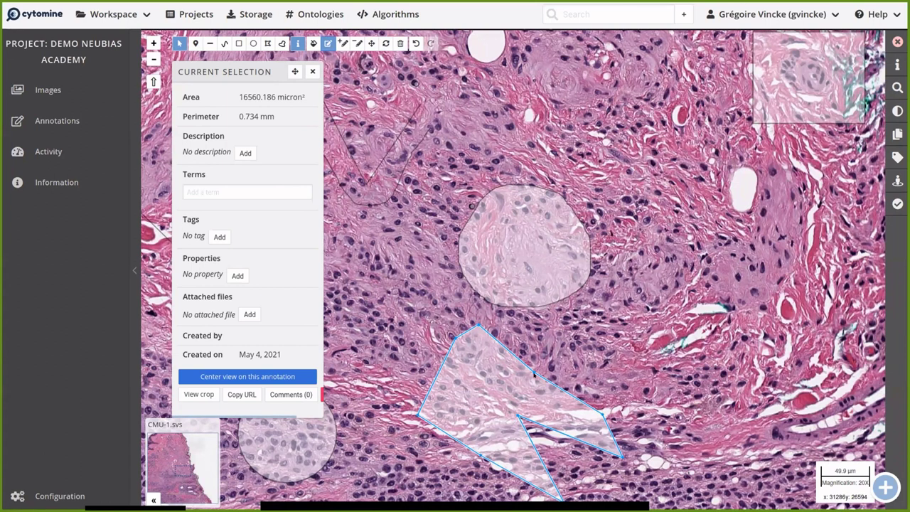
click(269, 376)
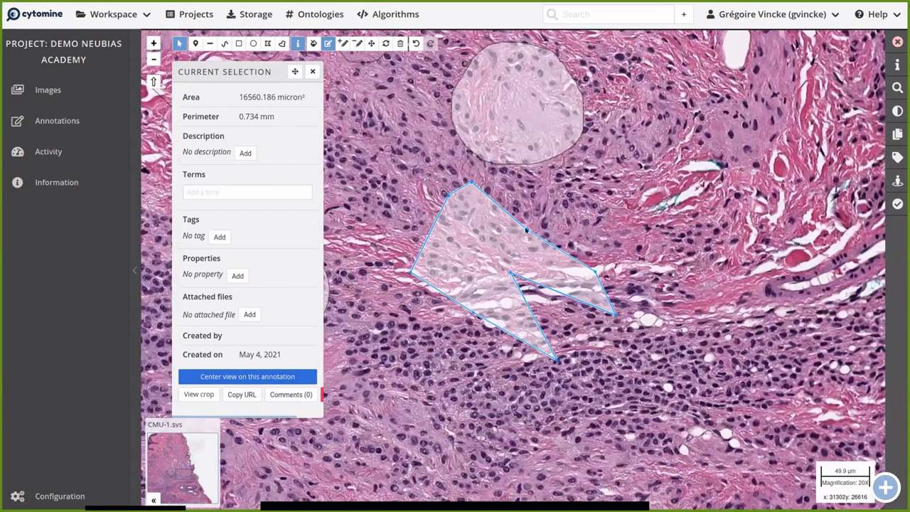
drag(526, 229, 554, 206)
drag(594, 271, 610, 266)
drag(510, 273, 561, 316)
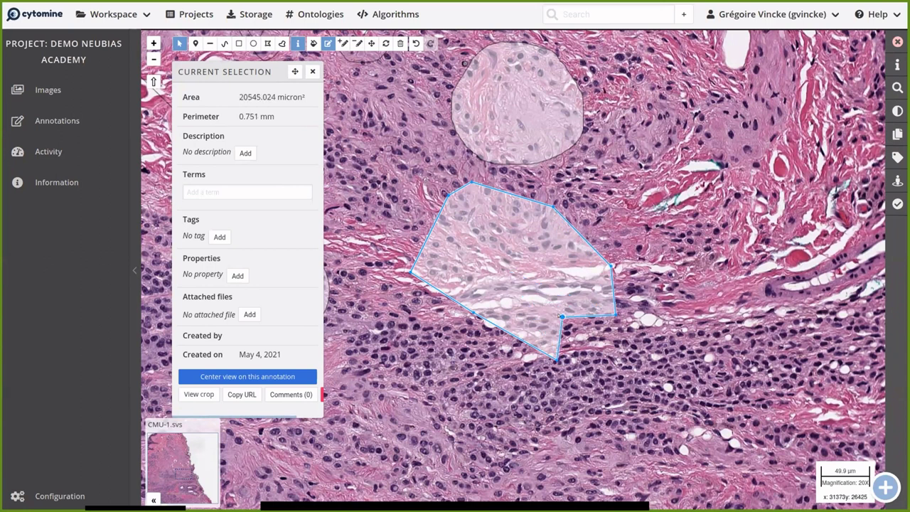
drag(463, 317, 445, 327)
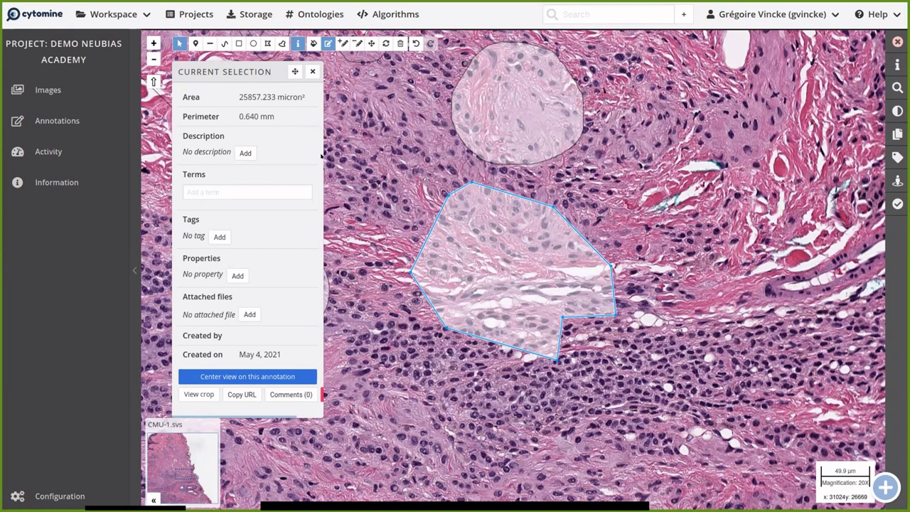
click(312, 72)
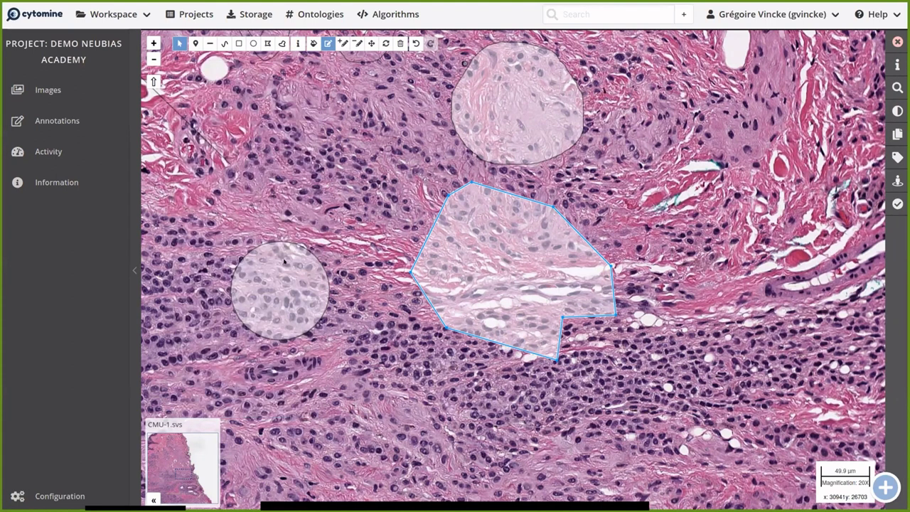
- Center the view on the circle annotation and reshape its upper edge by pulling several boundary points outward
click(279, 262)
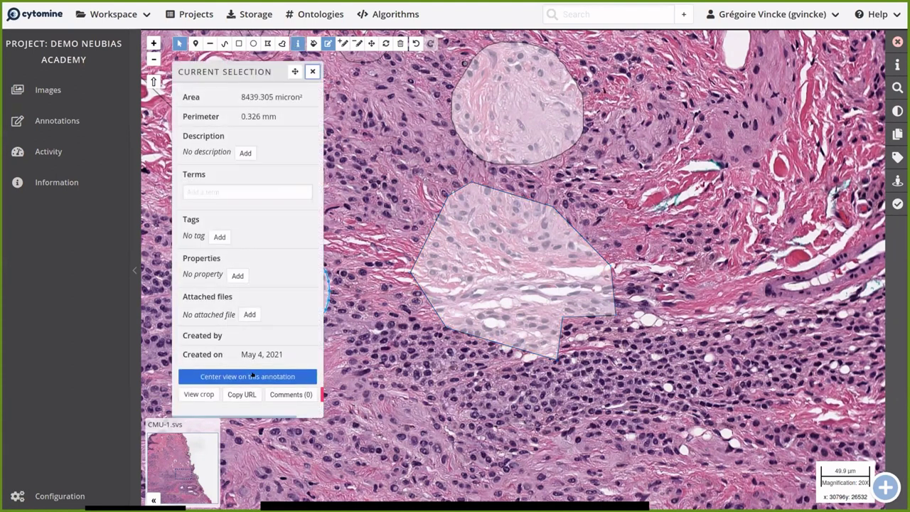
click(252, 371)
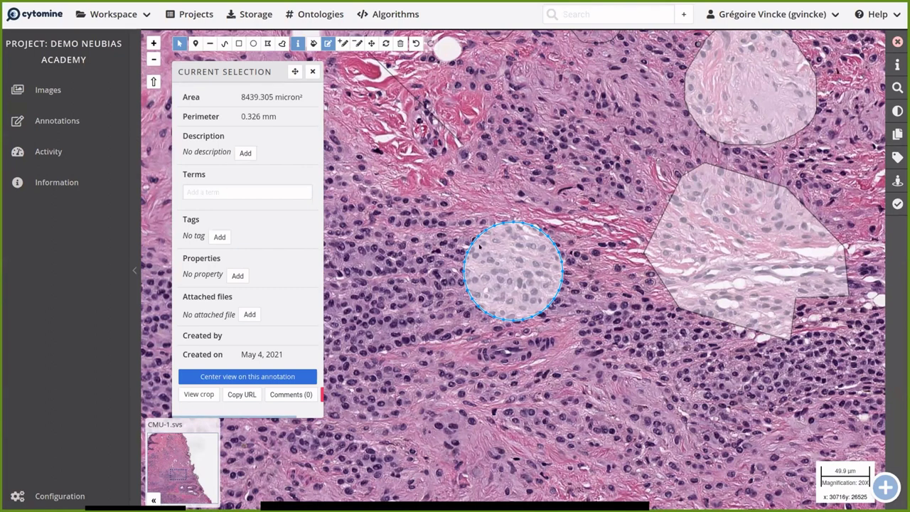
mouse_move(480, 233)
mouse_down()
mouse_move(472, 211)
mouse_move(513, 208)
mouse_move(525, 211)
mouse_move(515, 223)
mouse_move(543, 225)
mouse_move(543, 238)
mouse_move(566, 240)
mouse_up()
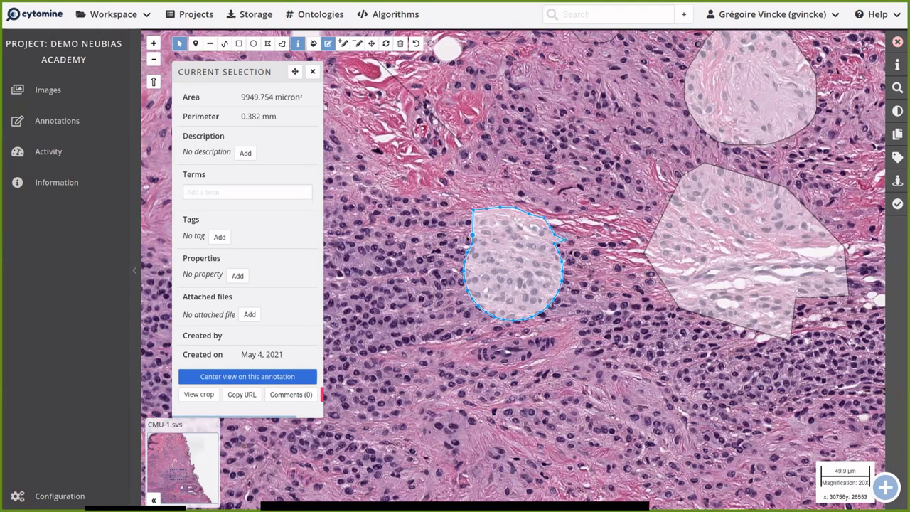
drag(470, 237, 458, 237)
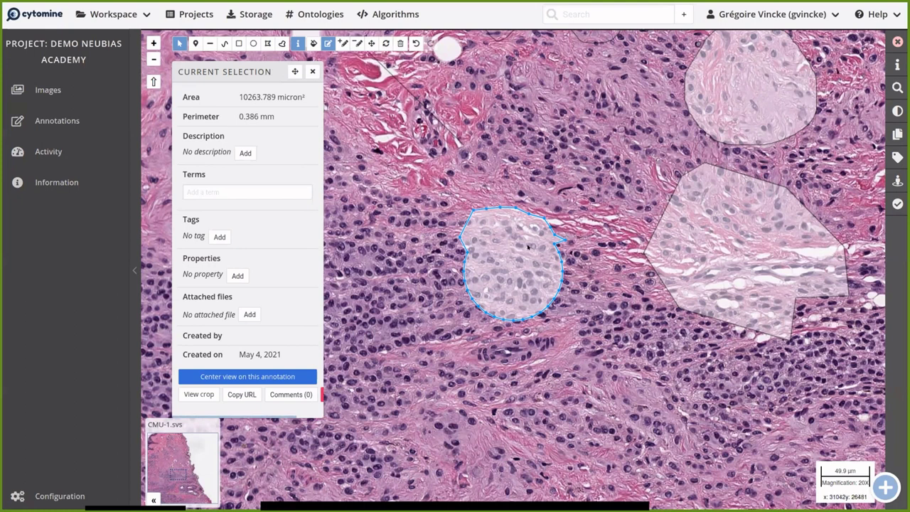
- Extend the reshaped circle with a freehand area on its upper edge and a separate one overlapping the large polygon's left side
click(342, 44)
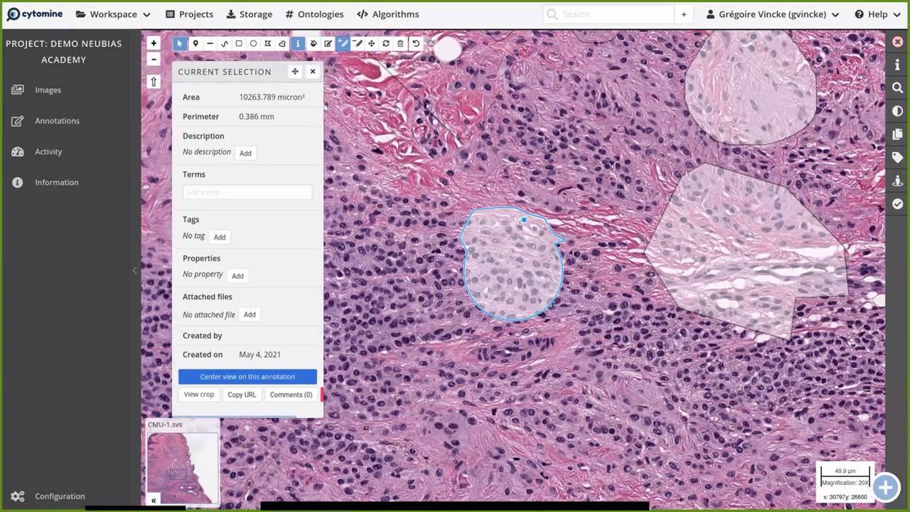
mouse_move(498, 215)
mouse_down()
mouse_move(502, 205)
mouse_move(535, 199)
mouse_move(554, 222)
mouse_move(553, 239)
mouse_move(538, 244)
mouse_up()
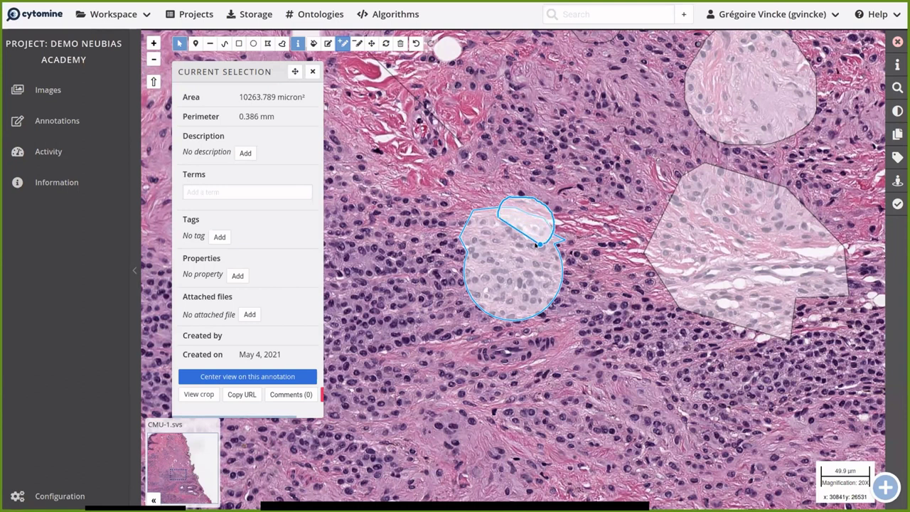
drag(539, 243, 536, 246)
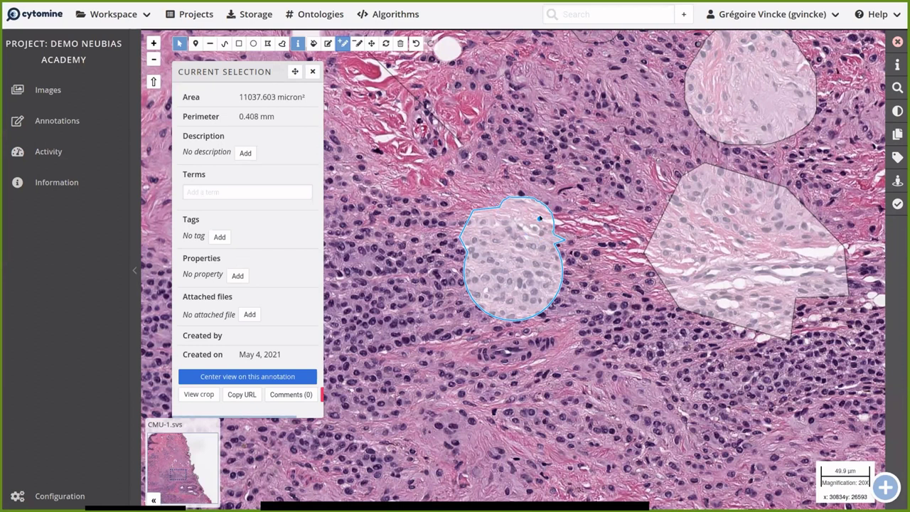
mouse_move(694, 177)
mouse_down()
mouse_move(632, 175)
mouse_move(661, 264)
mouse_move(686, 269)
mouse_move(714, 224)
mouse_up()
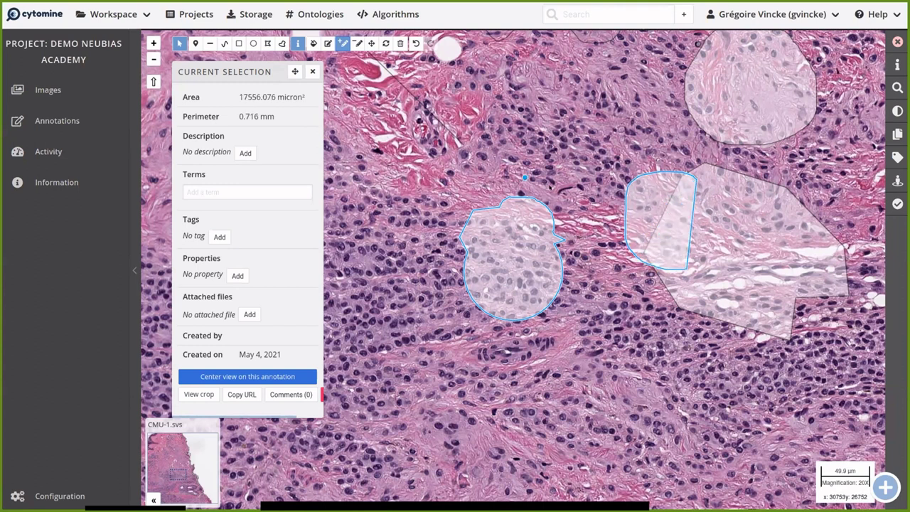
- Select the two-part annotation through its separate piece and move it left, clear of the large polygon
click(738, 226)
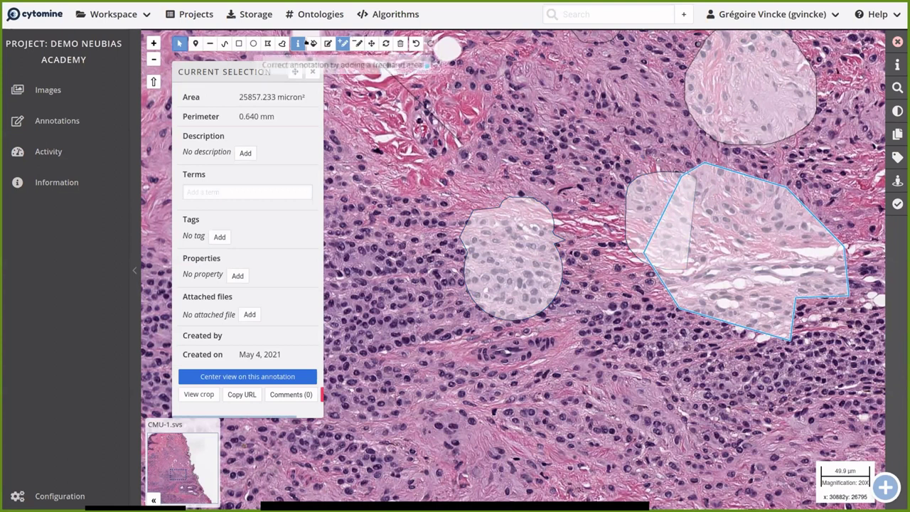
click(647, 204)
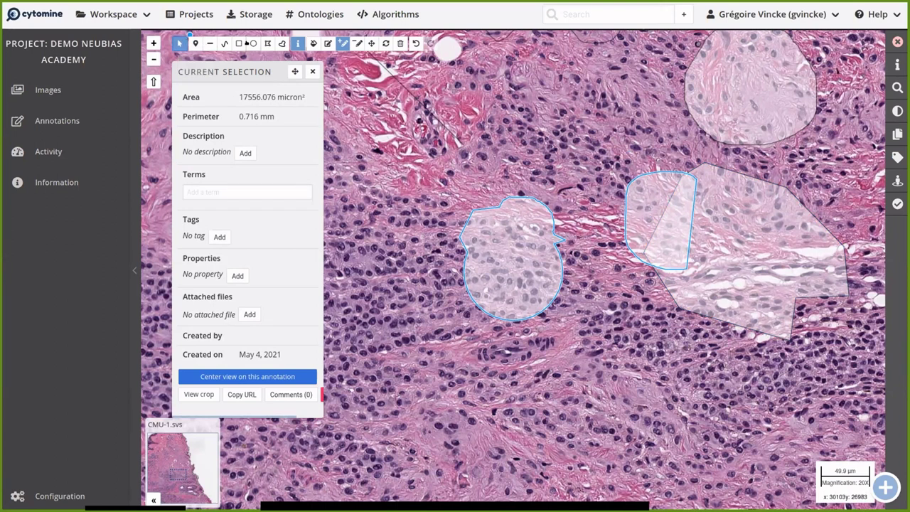
click(371, 43)
mouse_move(527, 239)
mouse_down()
mouse_move(462, 233)
mouse_move(484, 294)
mouse_move(420, 240)
mouse_move(427, 255)
mouse_move(432, 242)
mouse_up()
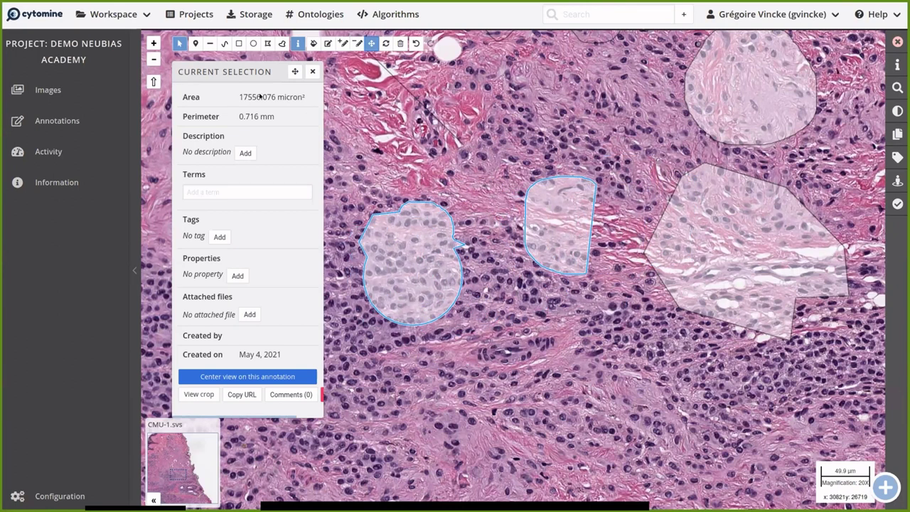
- Correct the large polygon by adding a freehand area on its upper-left edge and removing areas from its lower-left edge and bottom corner
click(693, 208)
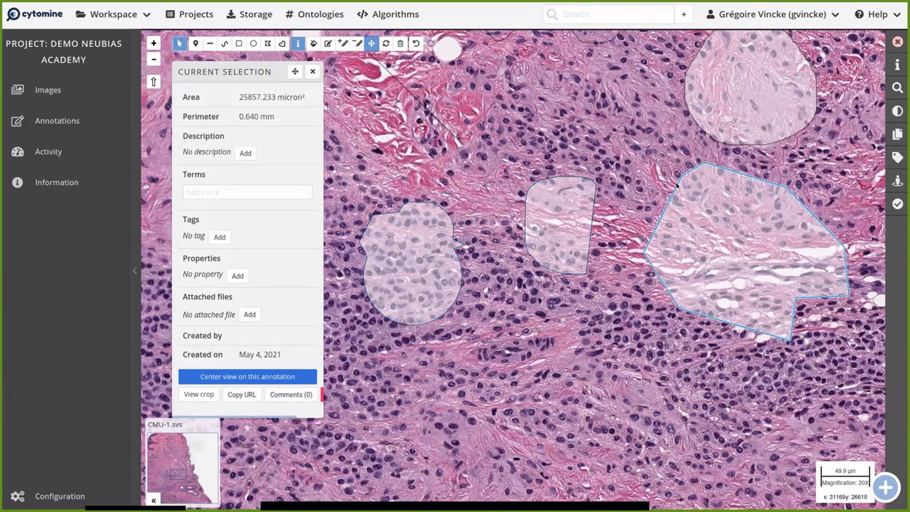
click(343, 43)
mouse_move(708, 184)
mouse_down()
mouse_move(657, 186)
mouse_move(652, 227)
mouse_move(704, 249)
mouse_up()
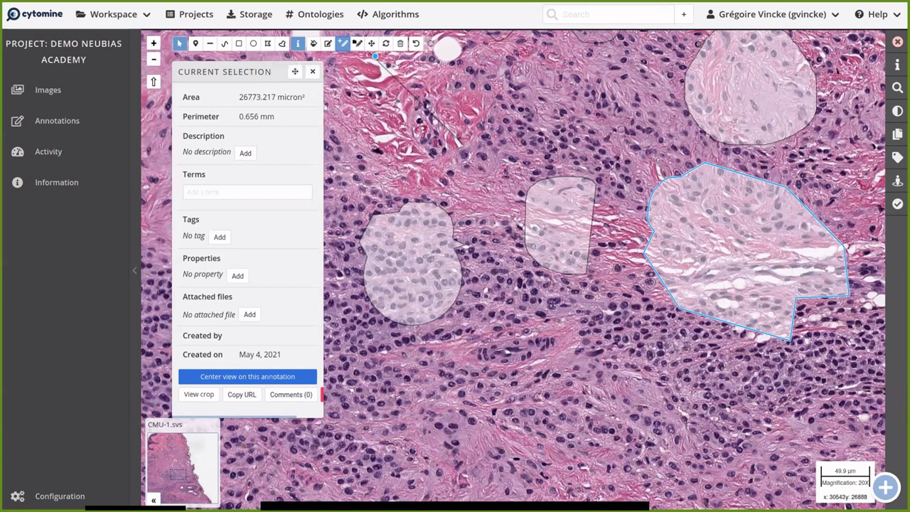
click(358, 44)
drag(662, 291, 722, 339)
mouse_move(799, 336)
mouse_down()
mouse_move(810, 309)
mouse_move(776, 344)
mouse_move(782, 334)
mouse_up()
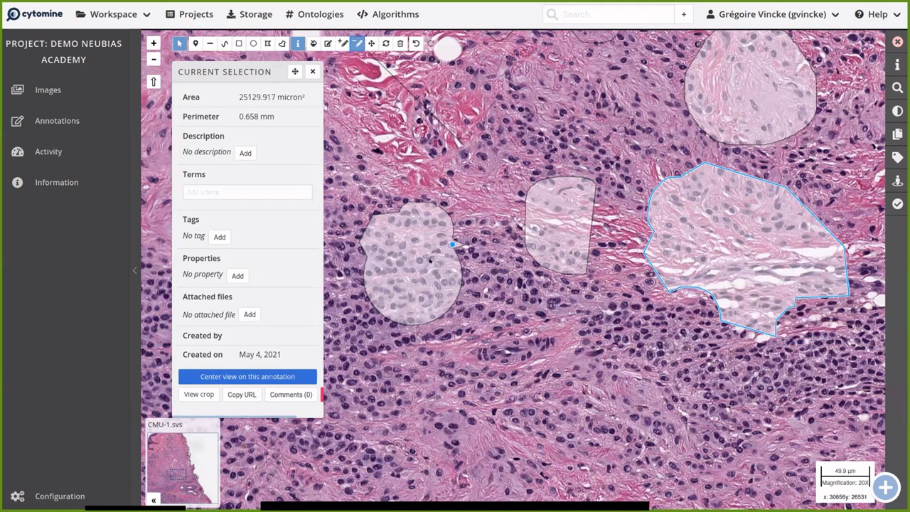
- Cut a small freehand hole inside the round part of the two-part annotation and fill it again
mouse_move(419, 253)
mouse_down()
mouse_move(387, 265)
mouse_move(426, 284)
mouse_move(422, 260)
mouse_up()
click(376, 261)
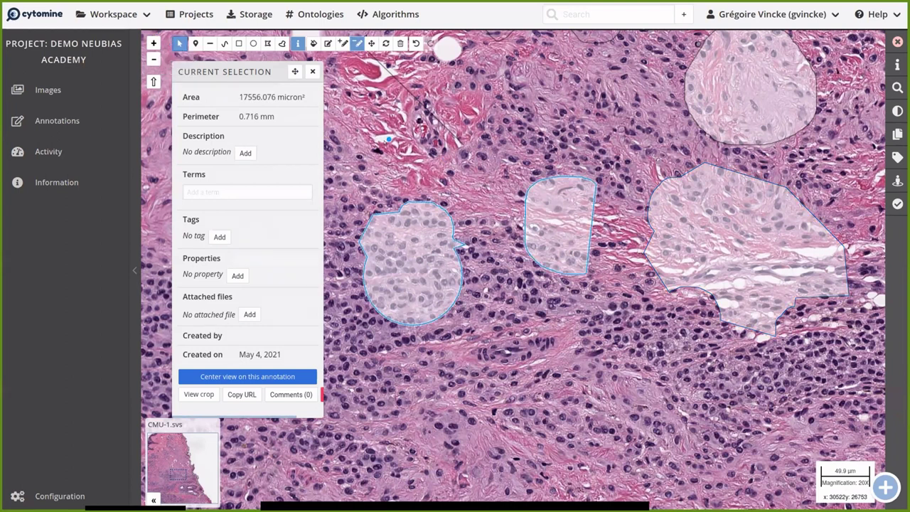
mouse_move(410, 258)
mouse_down()
mouse_move(416, 283)
mouse_move(411, 260)
mouse_up()
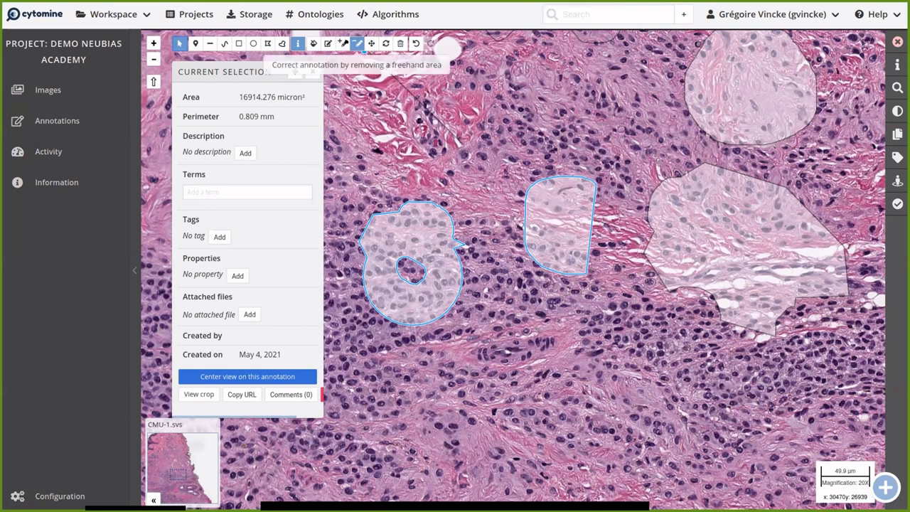
click(313, 44)
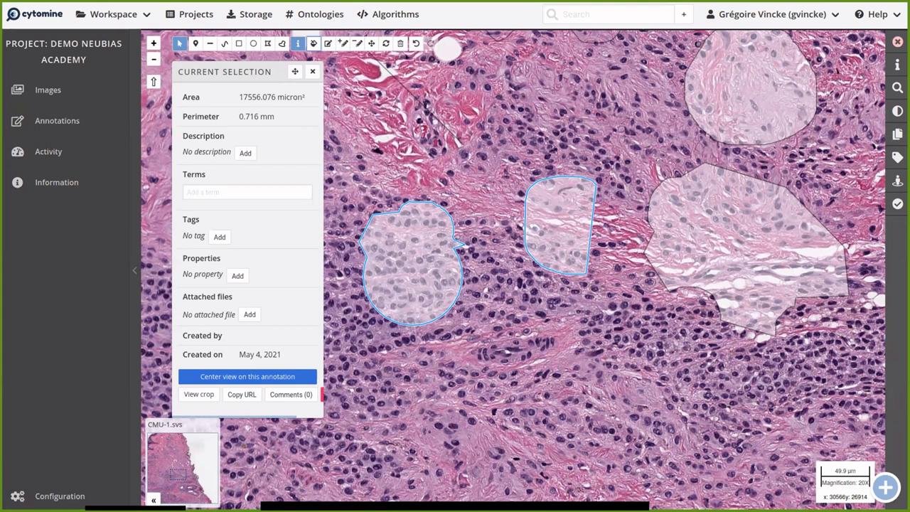
- Delete the two-part annotation from the slide
click(400, 43)
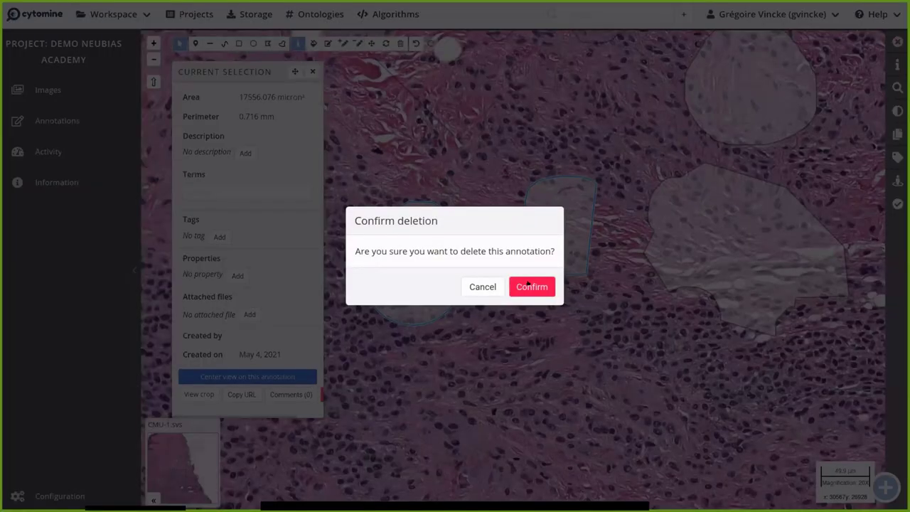
click(529, 286)
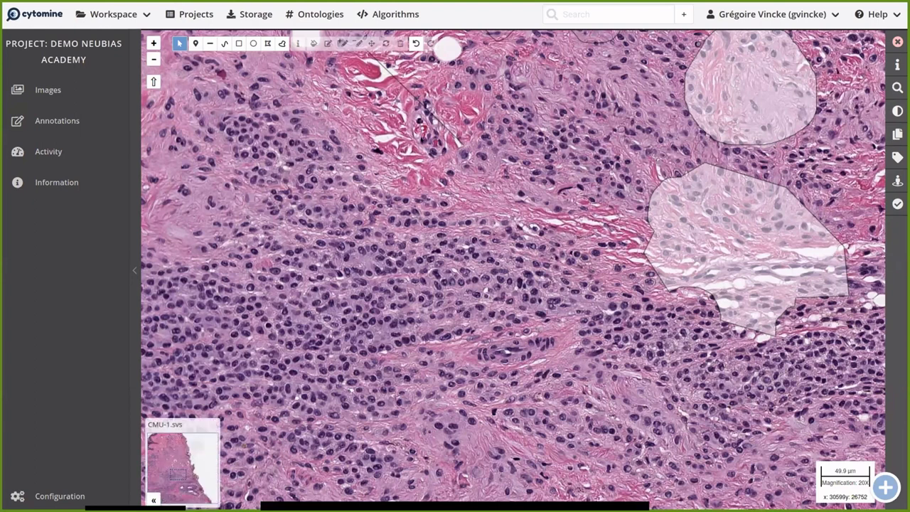
scroll(425, 137, down, 2)
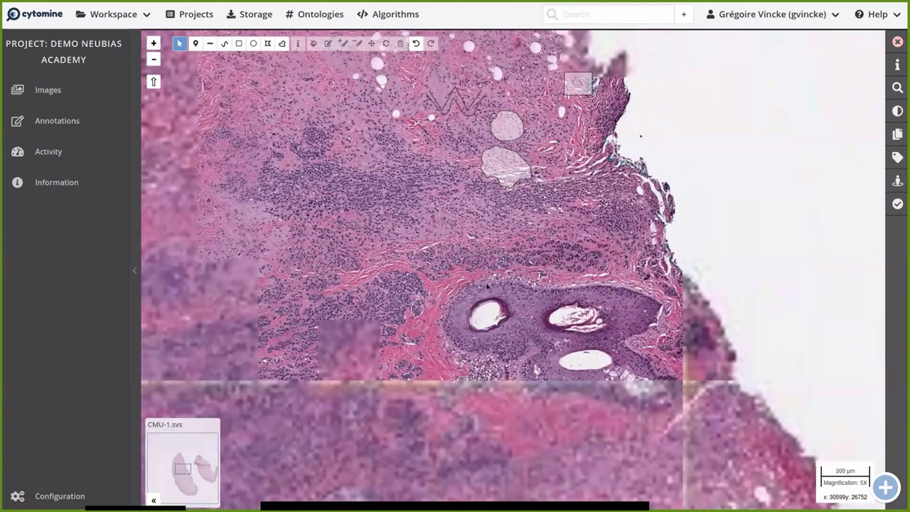
drag(487, 284, 633, 433)
- Check the details of CMU-1.svs in the project's image list and collapse them
click(37, 92)
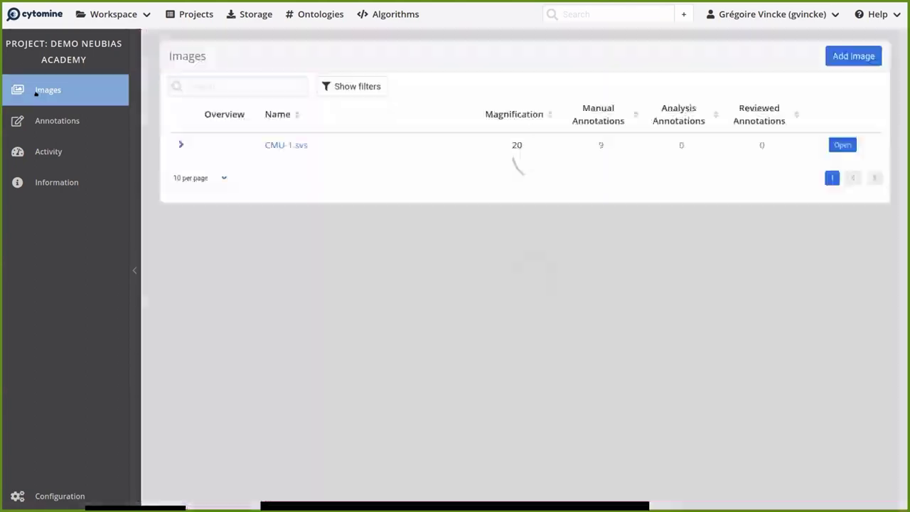
click(180, 156)
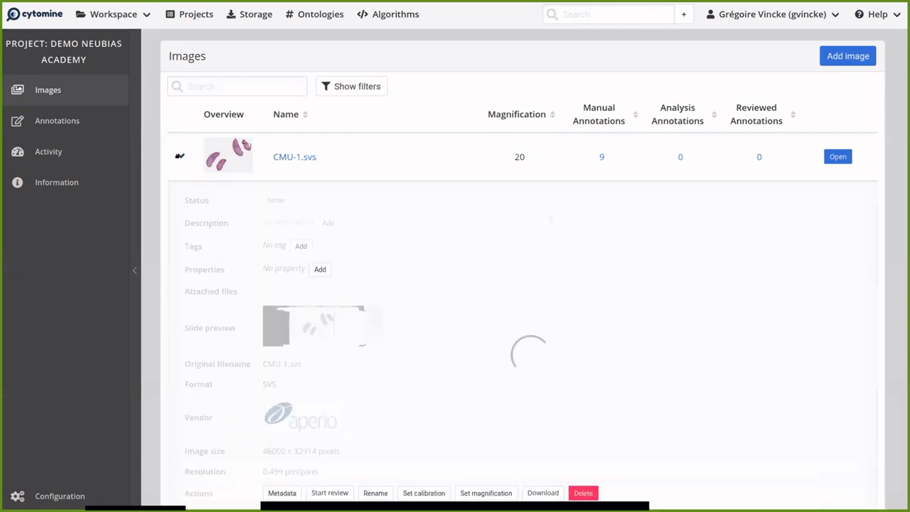
click(179, 156)
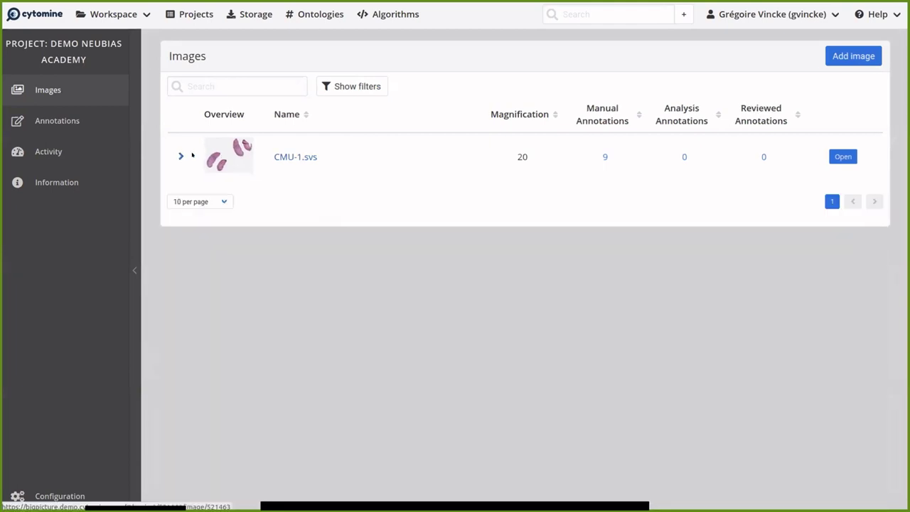
- Queue CMU-1-Small-Region.svs and HSV0135.svs for upload to the storage, and upload only CMU-1-Small-Region.svs
click(246, 12)
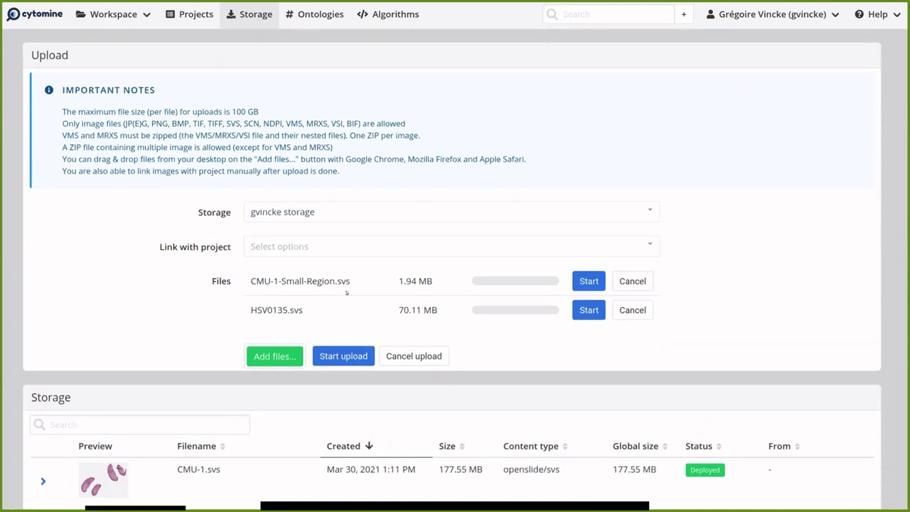
click(589, 280)
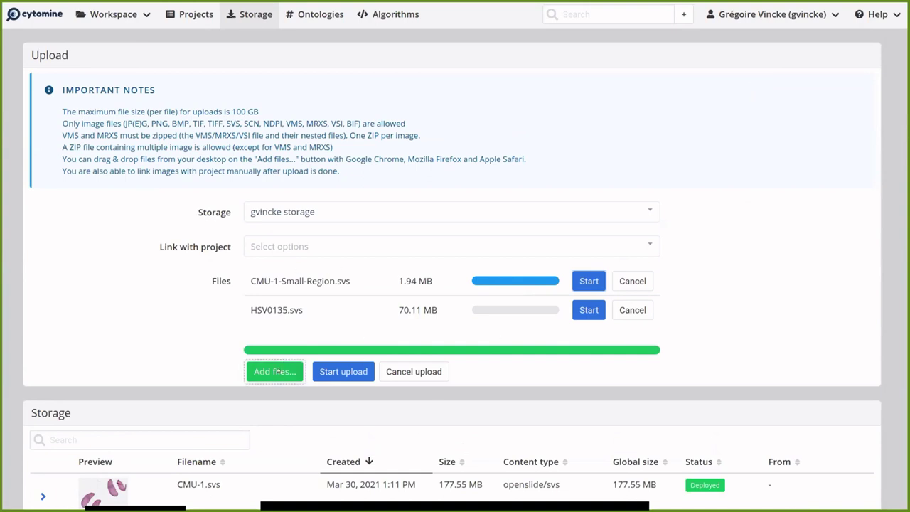
scroll(213, 346, down, 2)
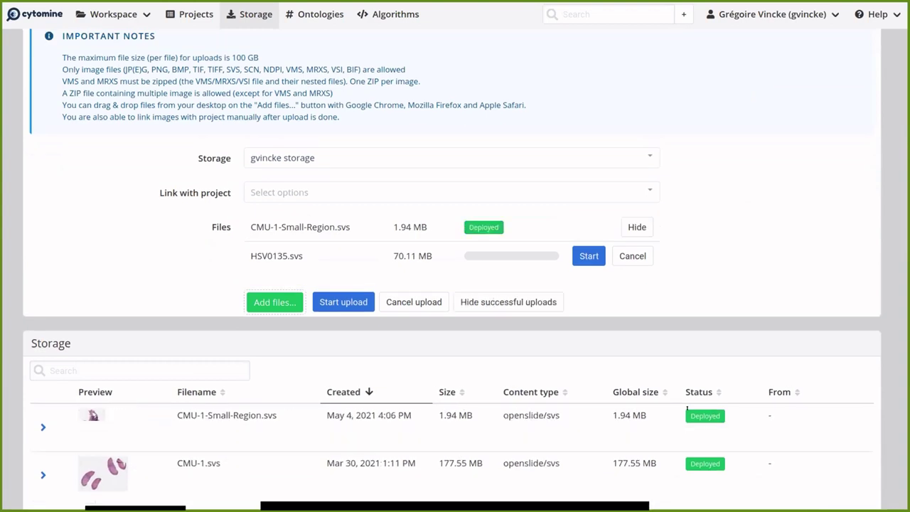
scroll(155, 346, up, 2)
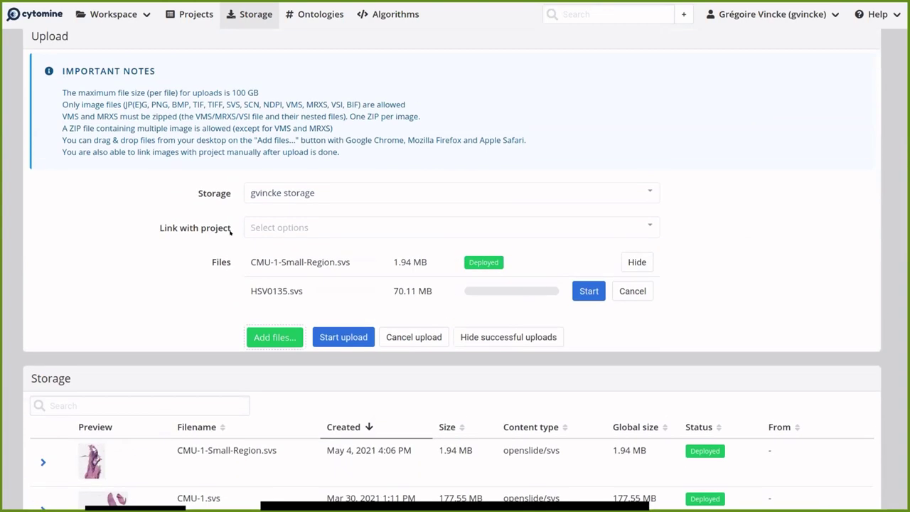
- Add the stored image CMU-1-Small-Region.svs to the Demo Neubias Academy project
mouse_move(115, 11)
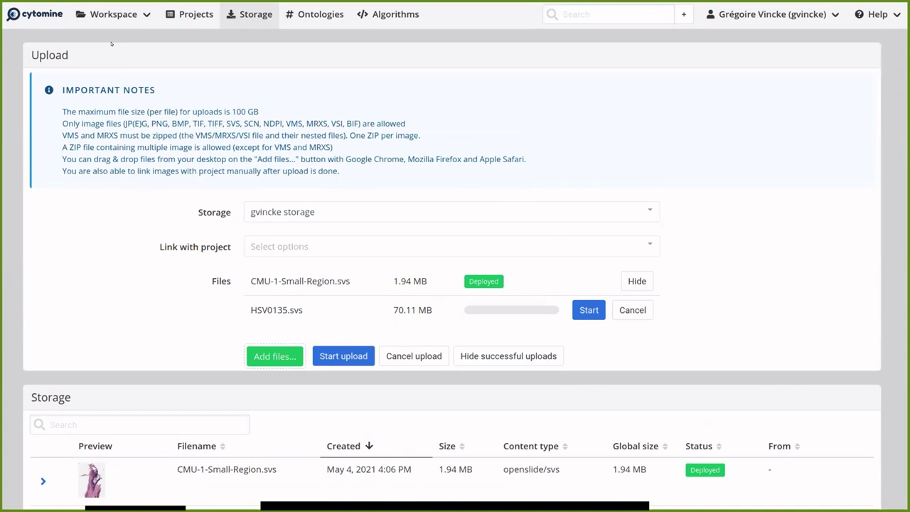
click(111, 44)
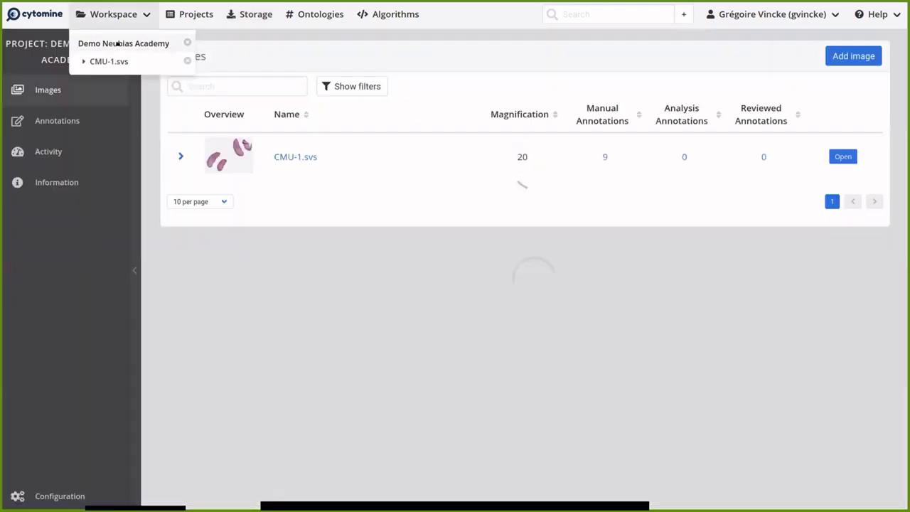
click(850, 56)
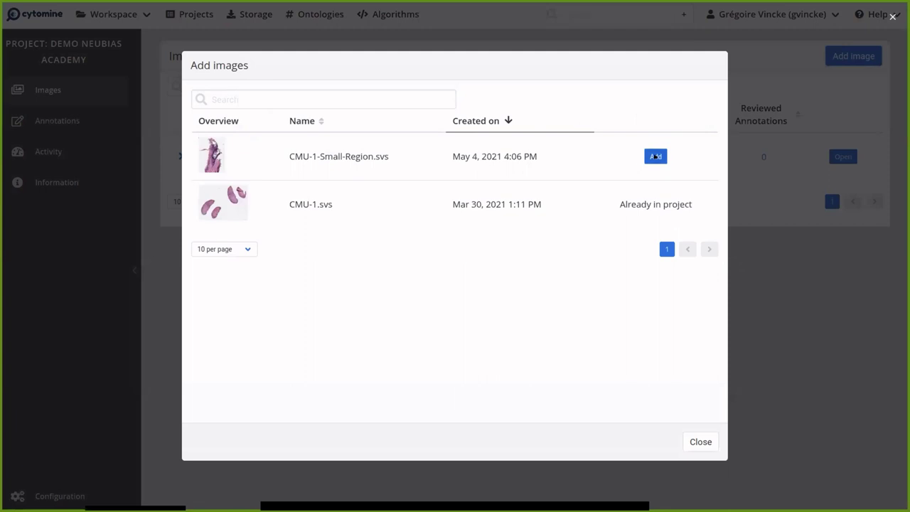
click(656, 156)
click(696, 437)
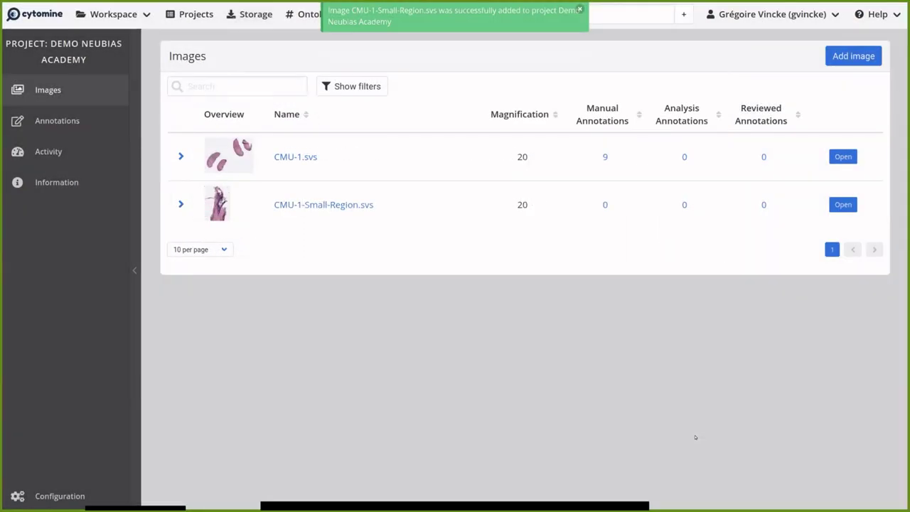
- Link the storage upload with the Demo Neubias Academy project and start uploading HSV0135.svs
click(249, 14)
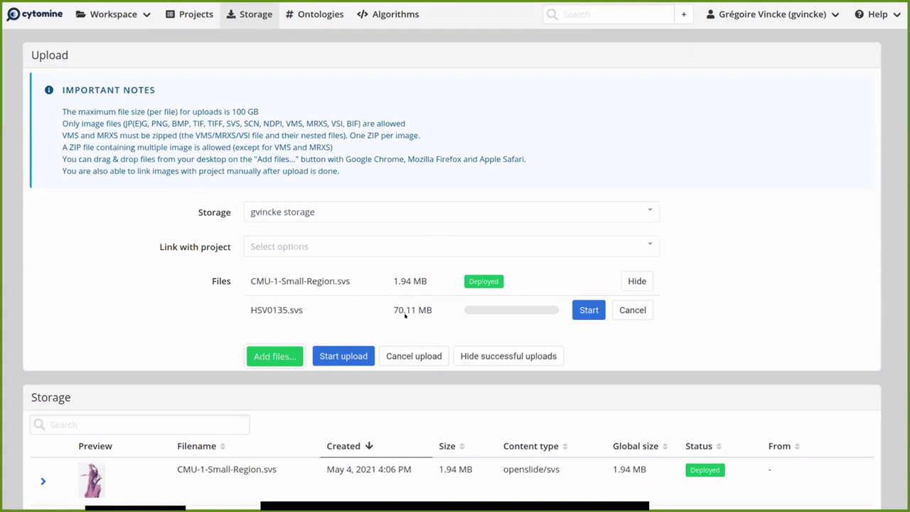
click(308, 248)
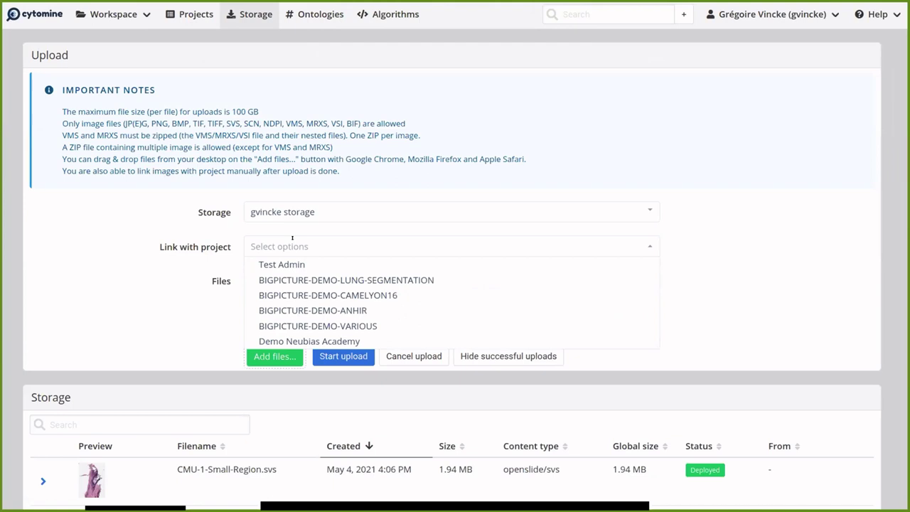
click(309, 341)
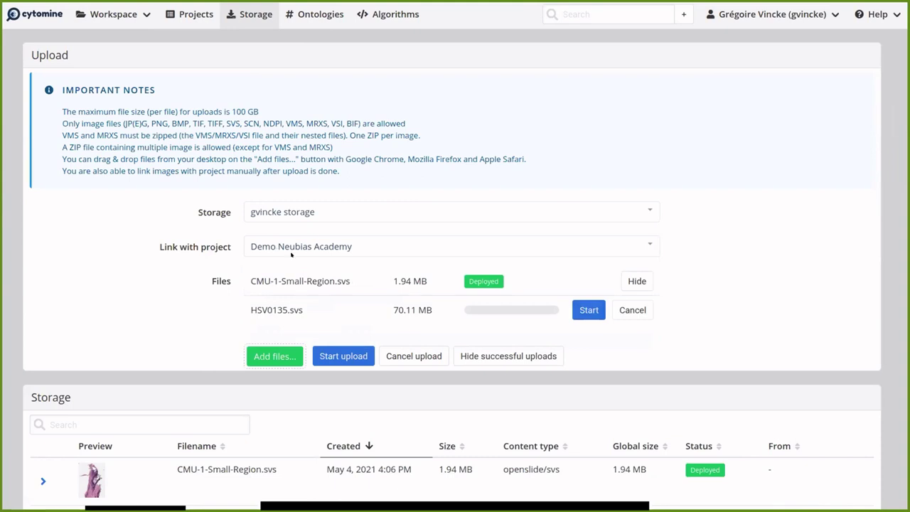
click(589, 310)
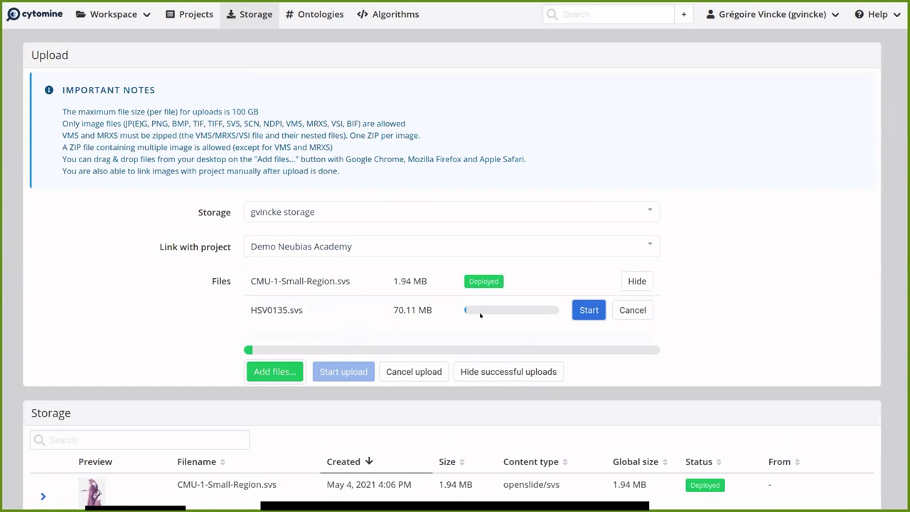
- Switch between the project list and the storage page to check on the HSV0135.svs upload
click(192, 13)
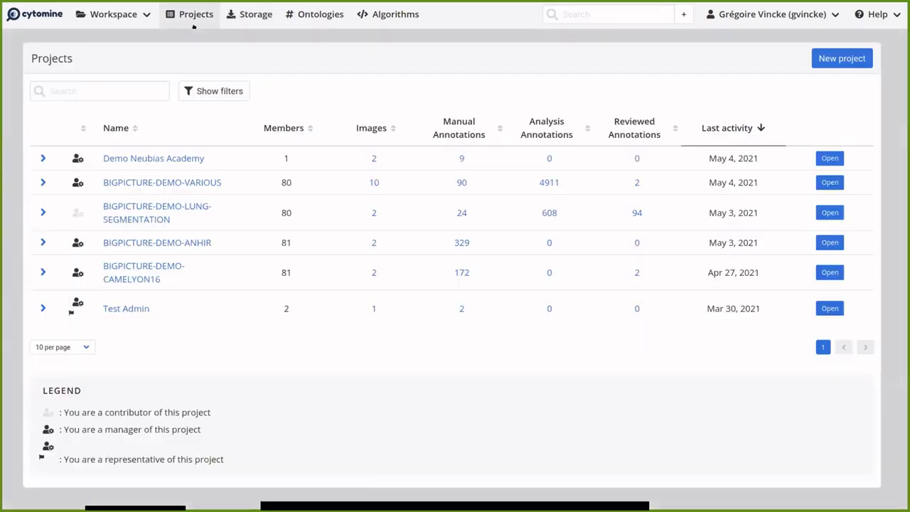
click(250, 16)
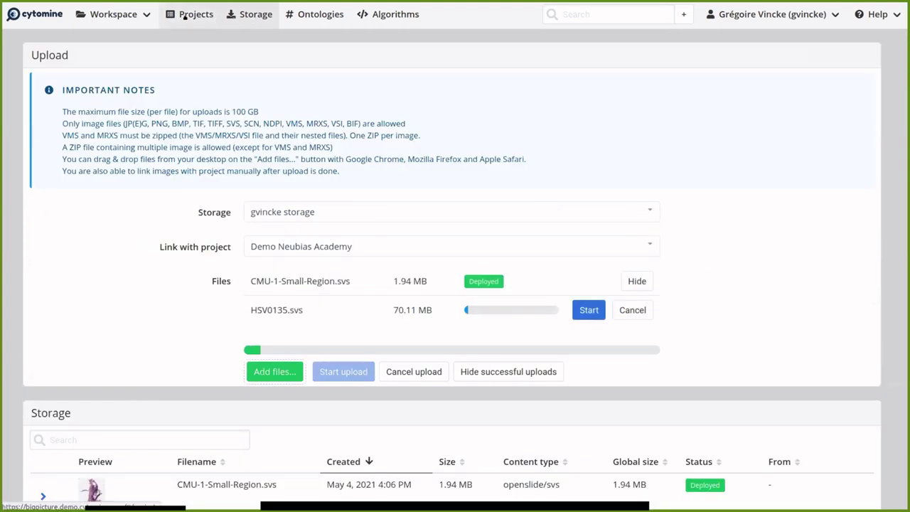
click(186, 14)
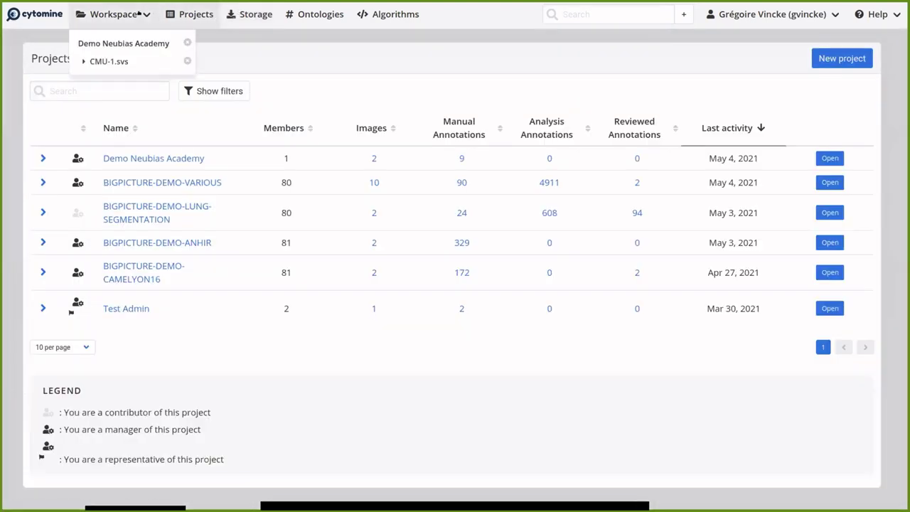
click(254, 14)
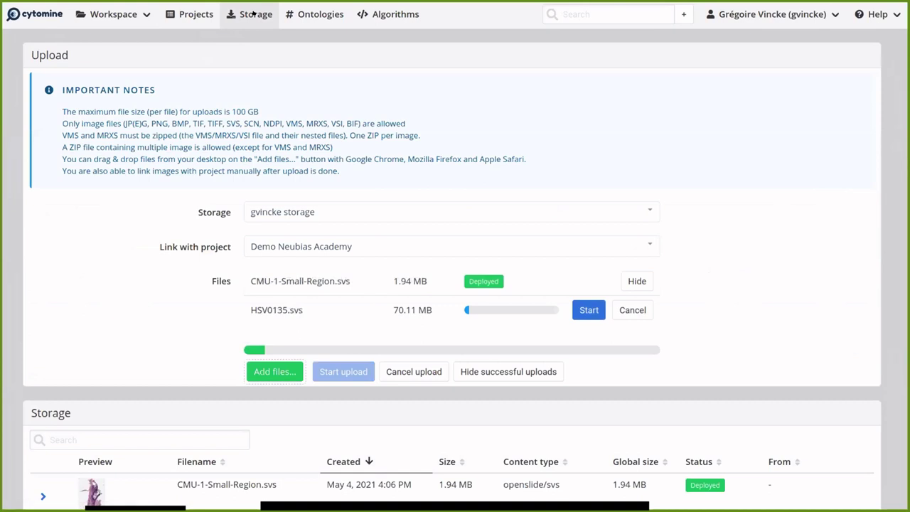
- Check the details of CMU-1-Small-Region.svs in the Demo Neubias Academy image list and collapse them
mouse_move(114, 15)
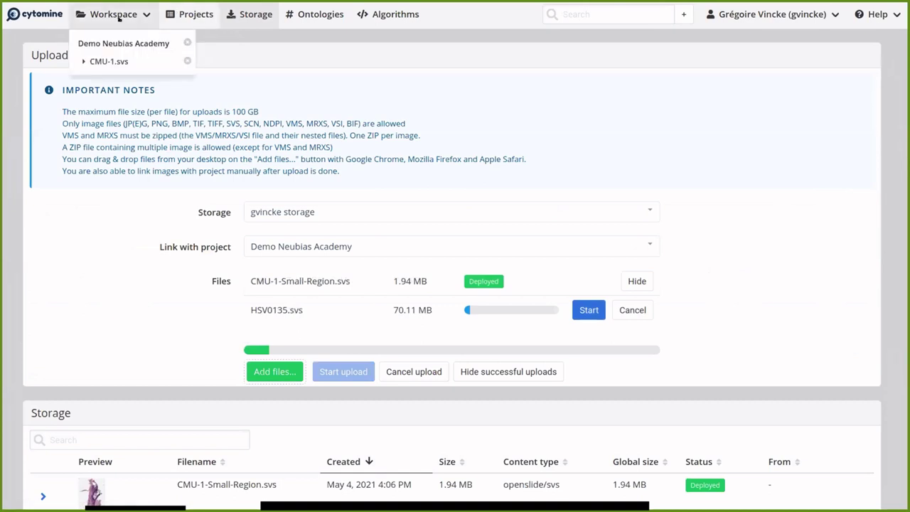
click(122, 43)
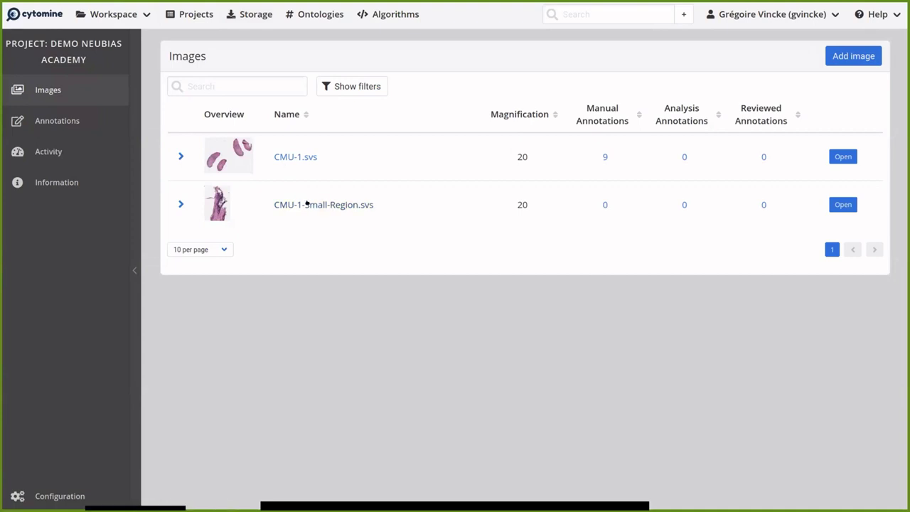
click(181, 204)
scroll(323, 239, down, 2)
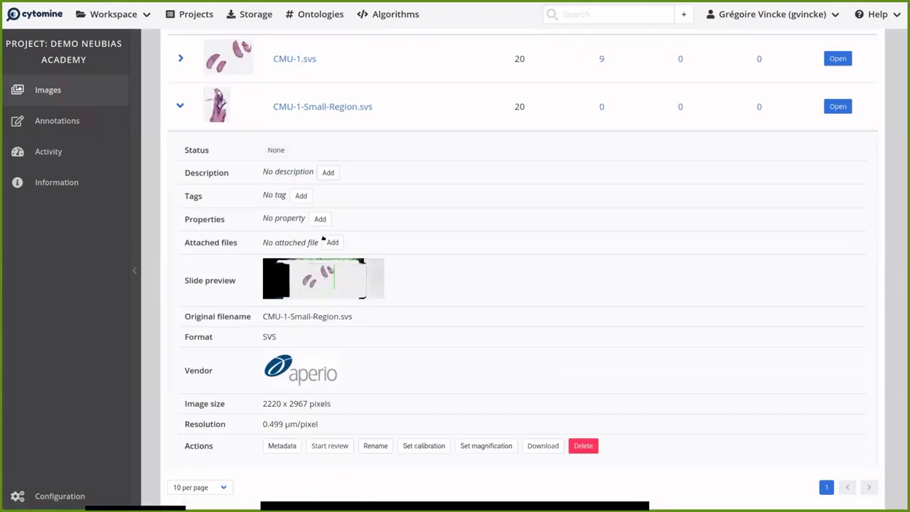
scroll(323, 239, up, 3)
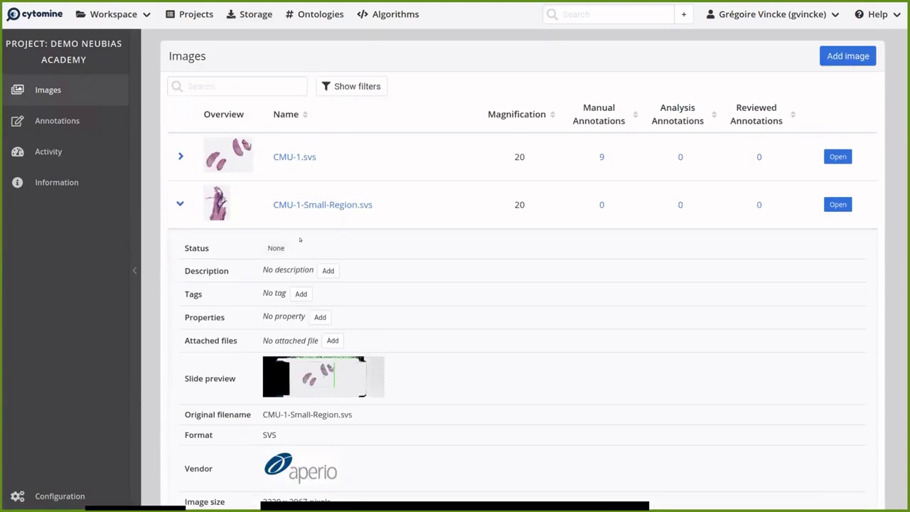
click(180, 204)
- View CMU-1-Small-Region.svs in the image viewer, and collapse and restore the project sidebar
click(290, 204)
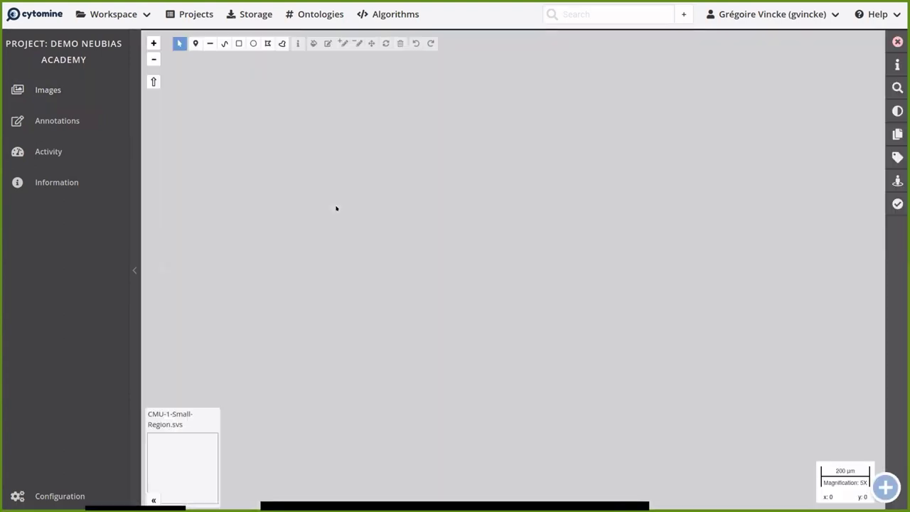
drag(383, 102, 327, 133)
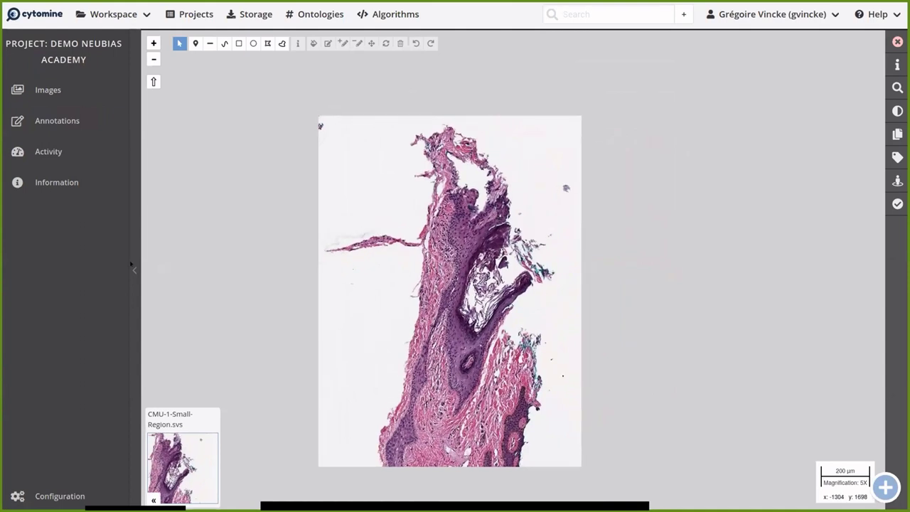
click(133, 269)
click(28, 269)
- Open CMU-1.svs from the project's image list and use its image information to move to the previous project image
click(48, 83)
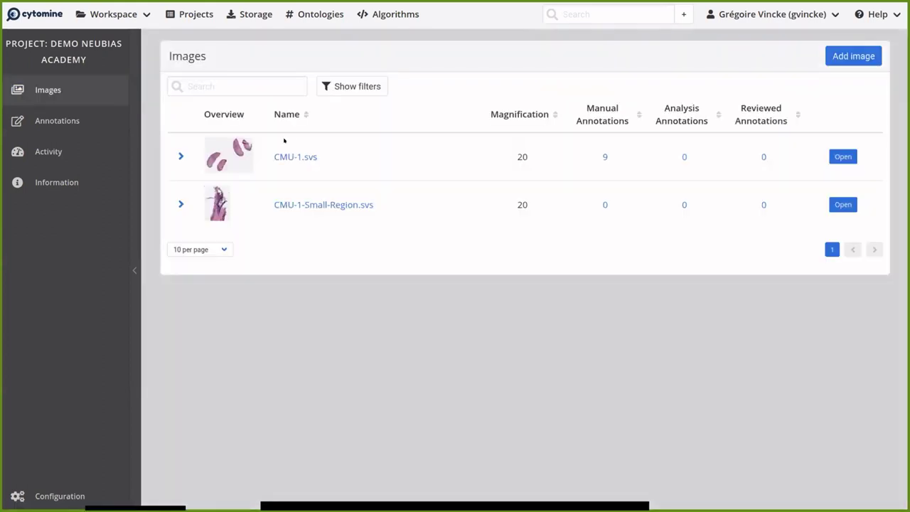
click(305, 155)
click(897, 64)
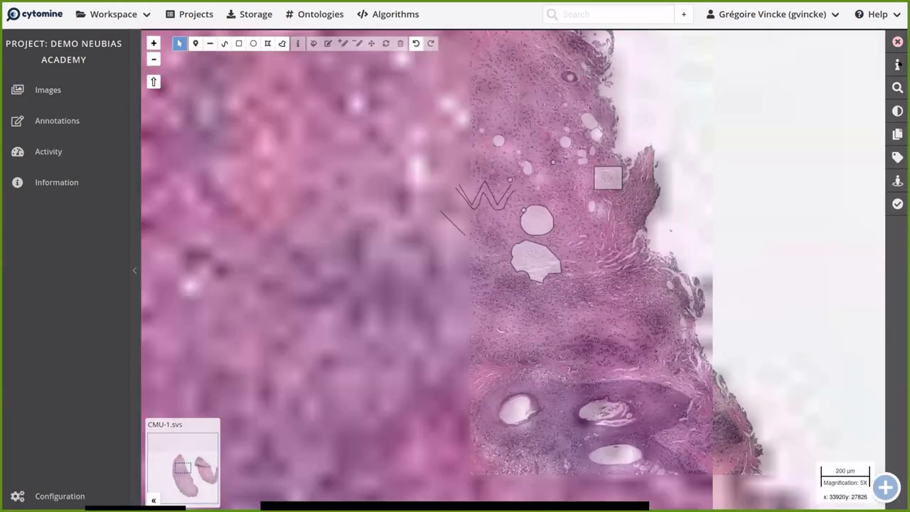
click(819, 213)
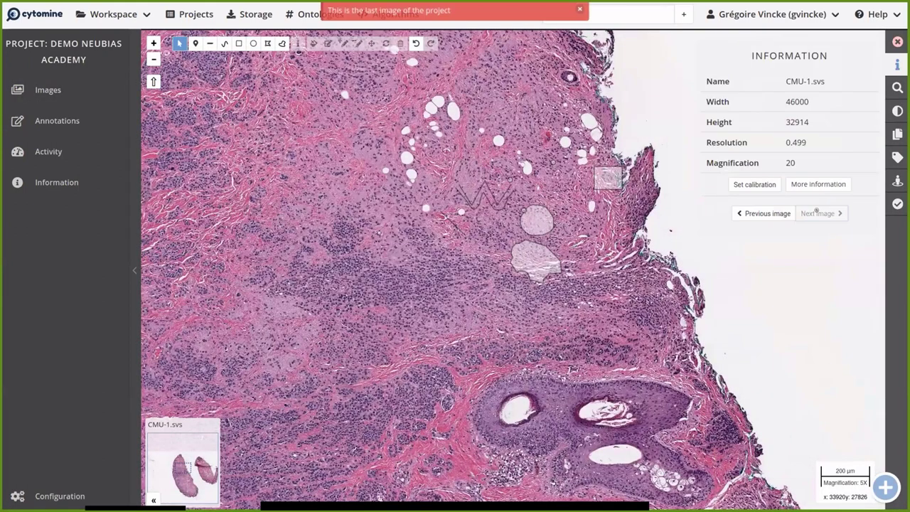
click(762, 213)
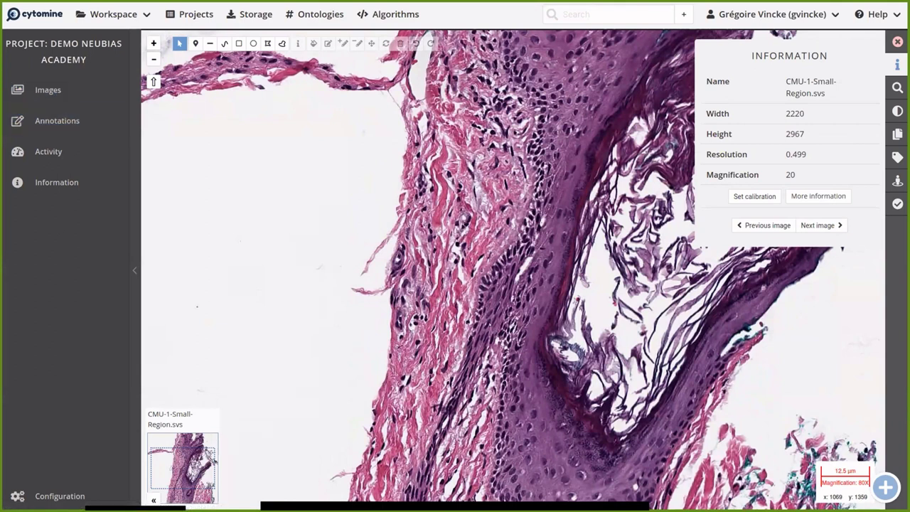
- Add CMU-1.svs as a second view beside CMU-1-Small-Region.svs and hide the first view's image information
click(885, 488)
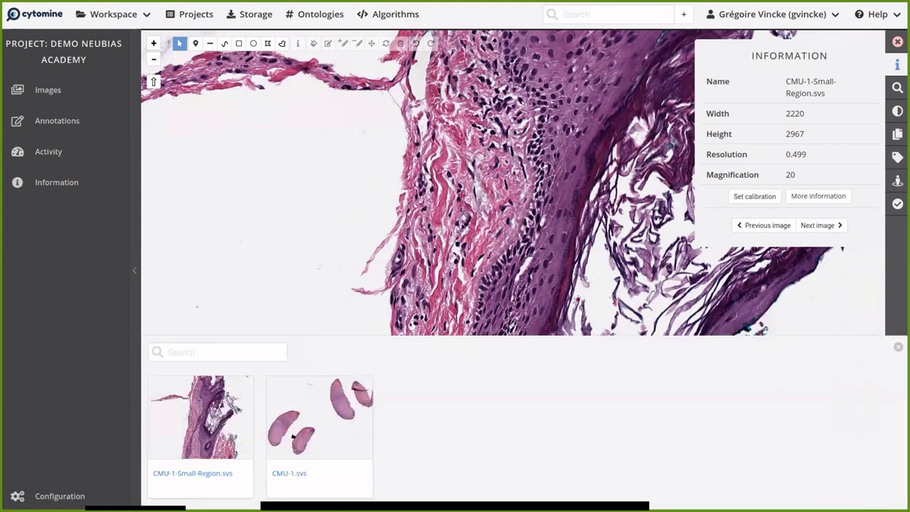
click(292, 438)
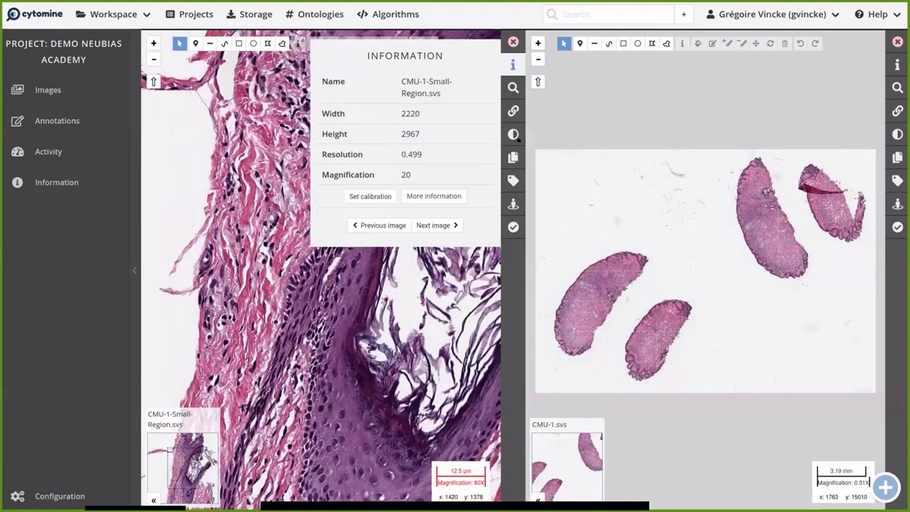
click(513, 64)
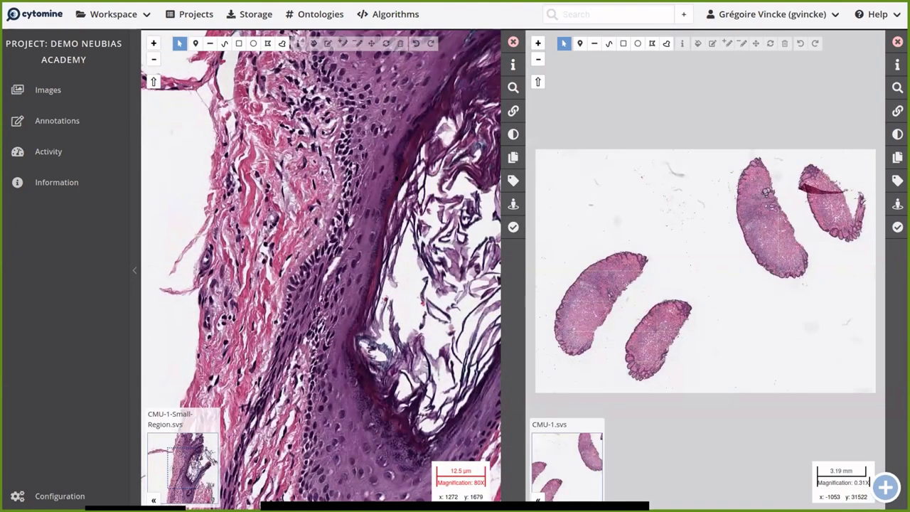
- Bring both views to the same elongated tissue fragment at 5X magnification
scroll(339, 234, down, 4)
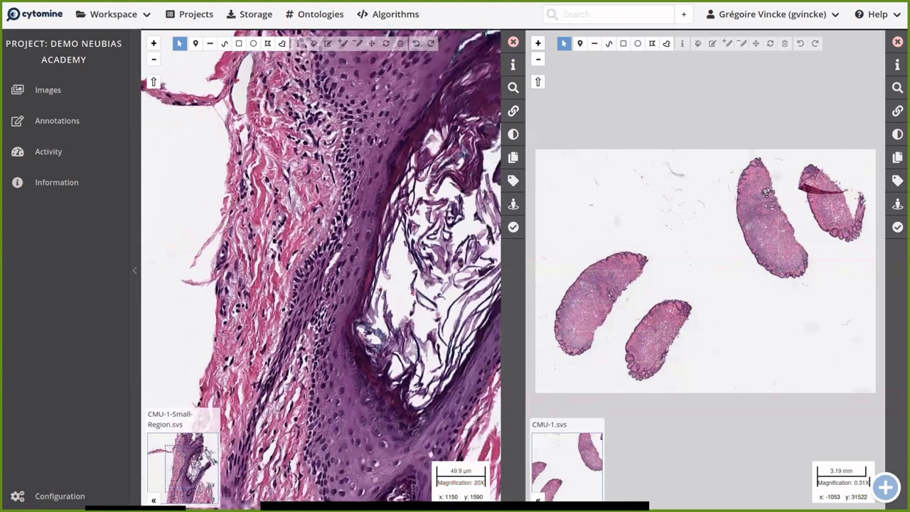
scroll(669, 231, up, 1)
scroll(669, 231, up, 3)
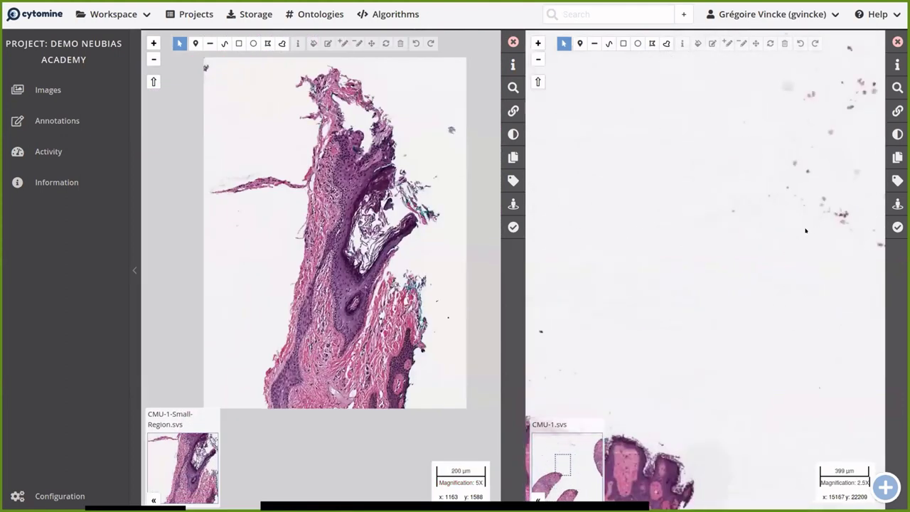
drag(725, 232, 639, 235)
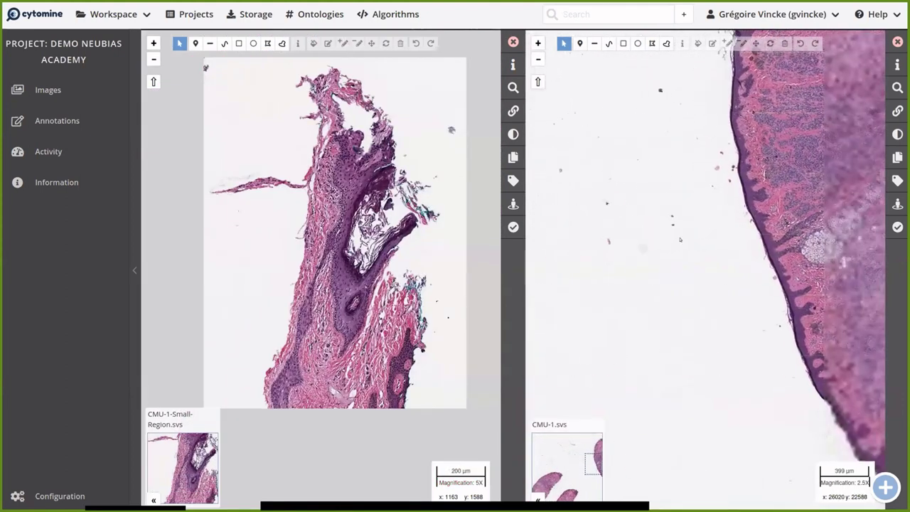
drag(740, 235, 640, 239)
drag(737, 237, 657, 230)
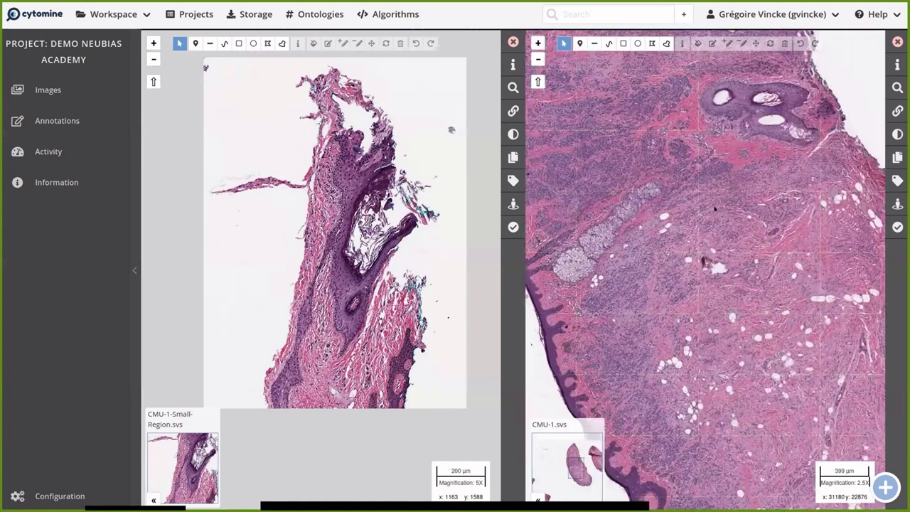
scroll(739, 232, up, 2)
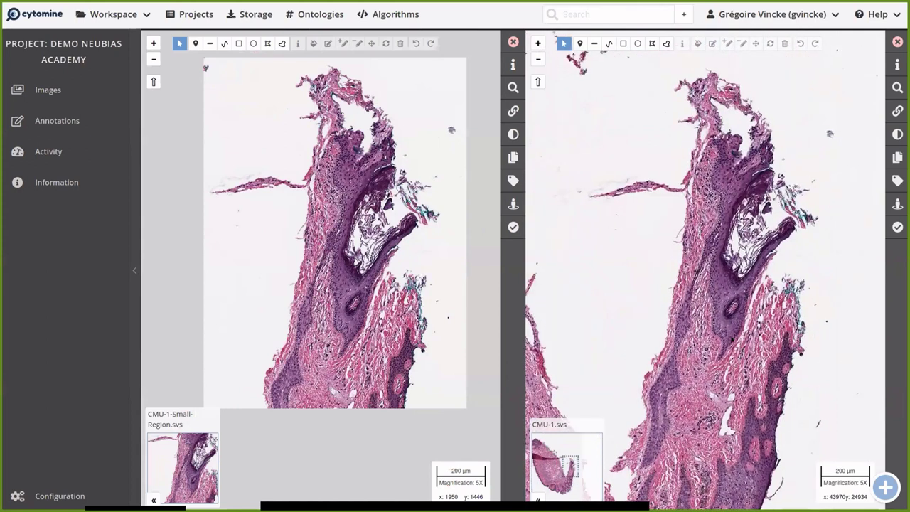
- Link the CMU-1-Small-Region.svs view with View 2 (CMU-1.svs) and test the synchronized navigation up to 20X magnification
click(511, 111)
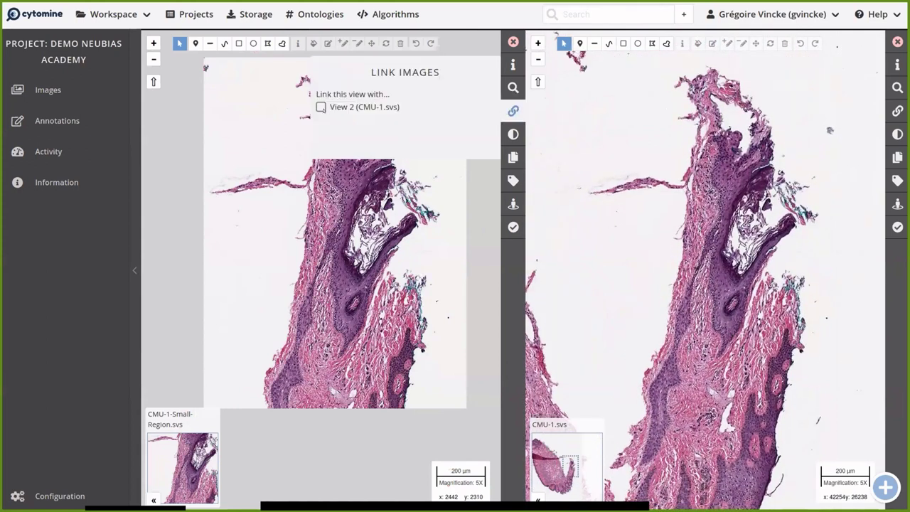
click(513, 111)
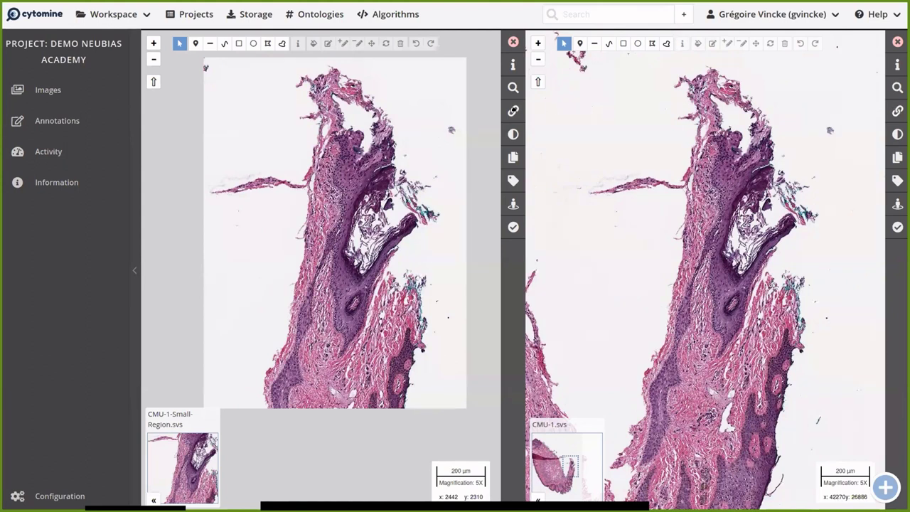
click(513, 110)
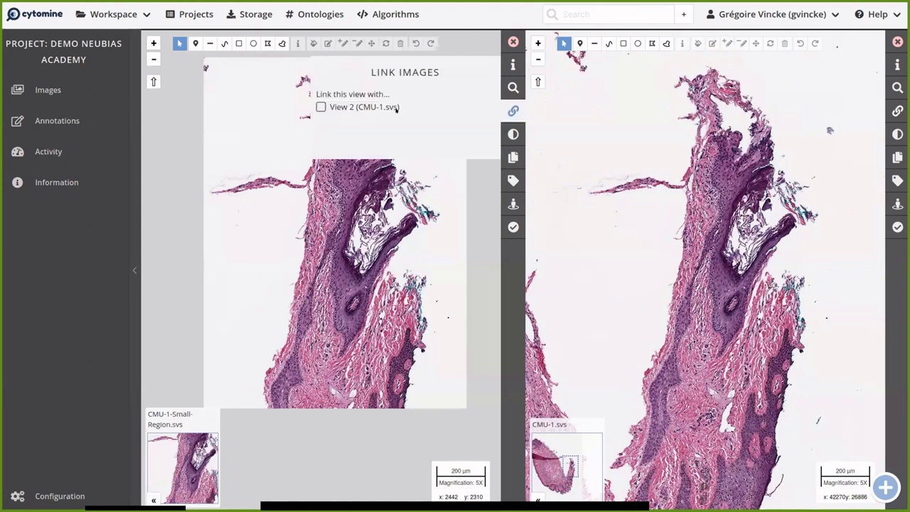
click(321, 107)
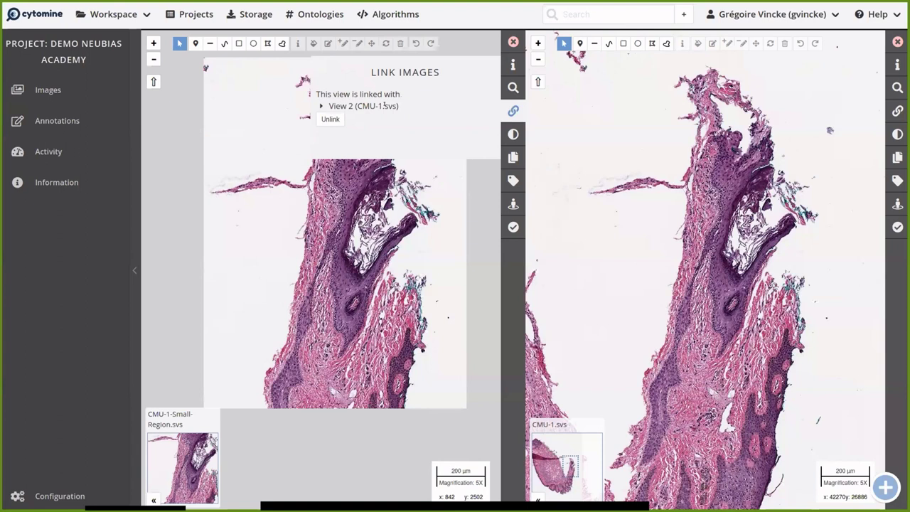
click(513, 110)
drag(405, 169, 409, 211)
scroll(409, 211, up, 2)
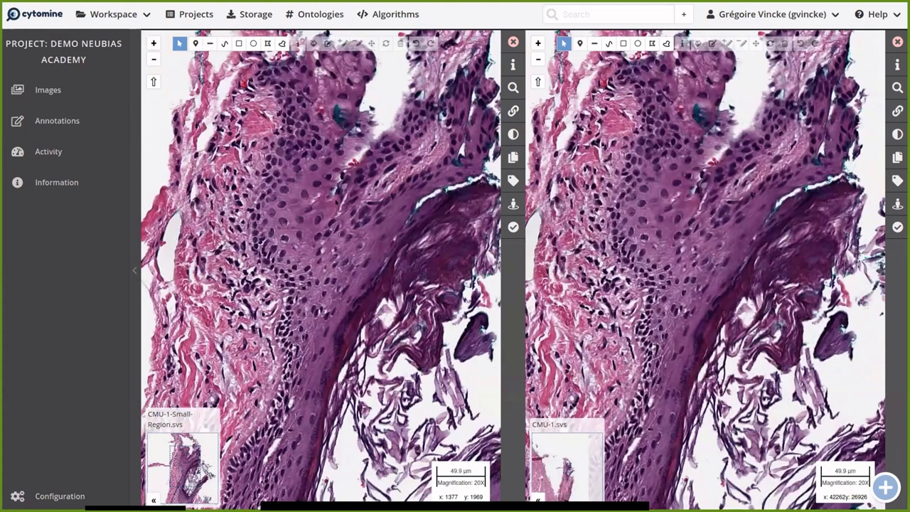
- Collapse the project sidebar and test synchronized navigation in the linked views at 20X and 5X magnification
drag(409, 211, 358, 193)
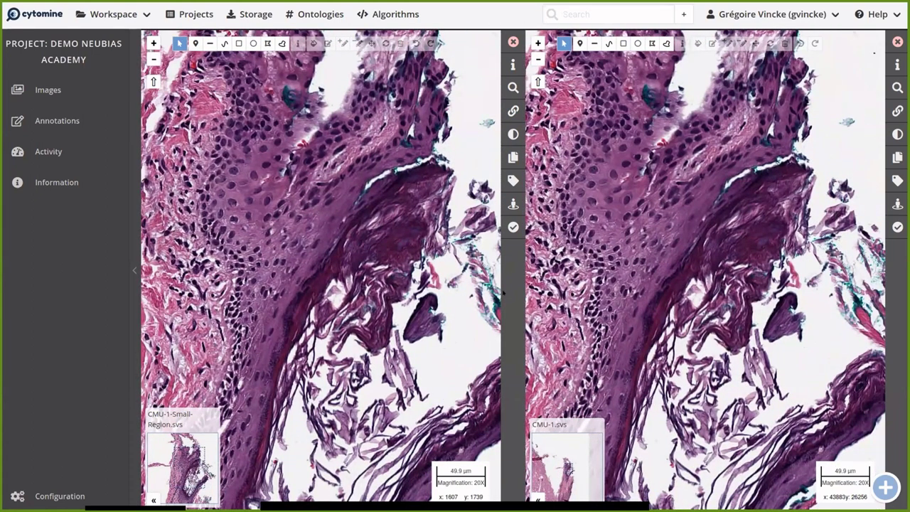
drag(306, 213, 360, 280)
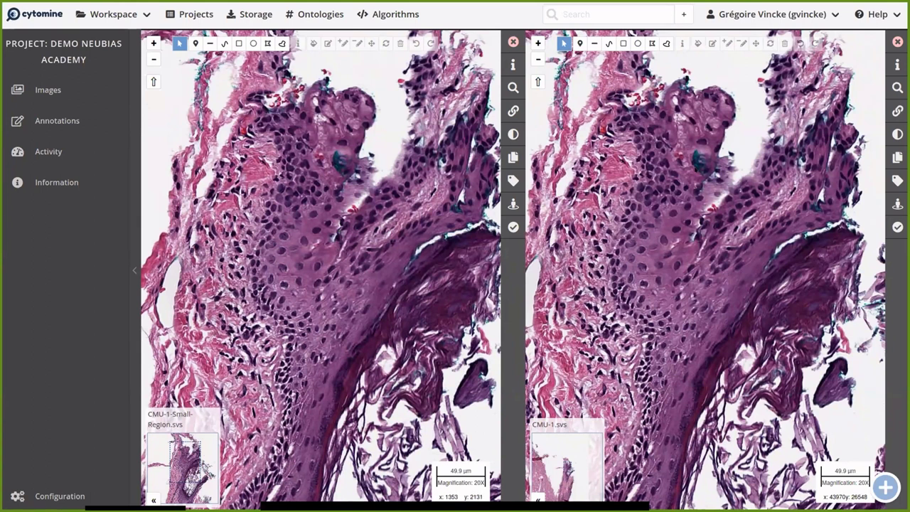
click(133, 224)
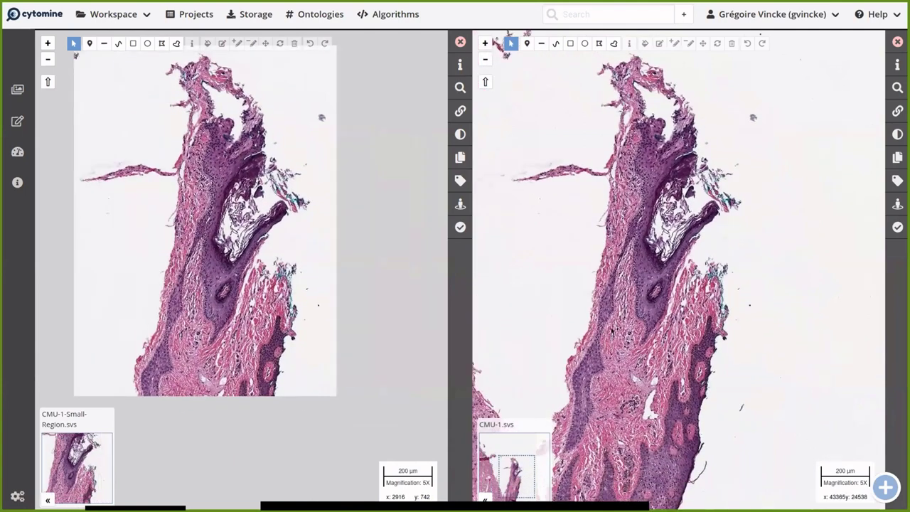
drag(522, 403, 632, 322)
drag(641, 285, 689, 253)
drag(725, 193, 568, 324)
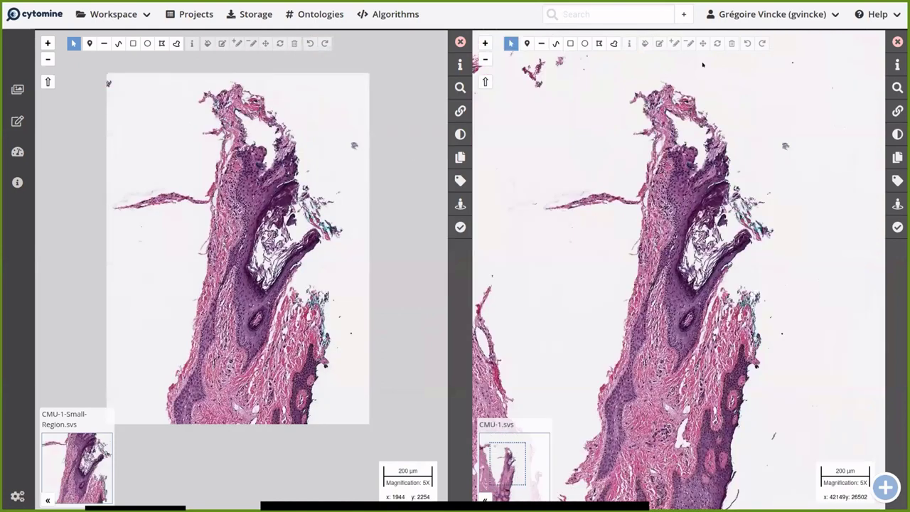
- Unlink the CMU-1-Small-Region.svs view from the CMU-1.svs view and test its independent navigation
click(460, 110)
click(270, 118)
click(460, 110)
scroll(277, 207, down, 1)
scroll(277, 207, up, 1)
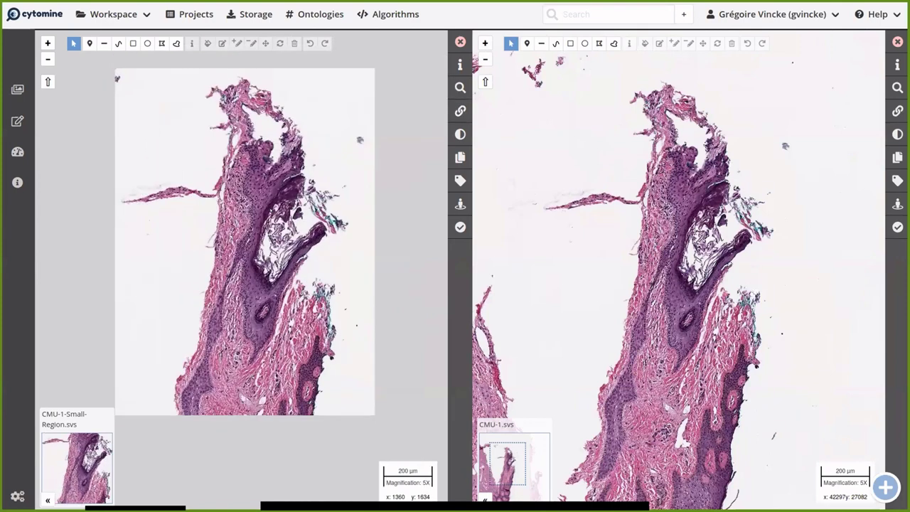
scroll(277, 207, up, 1)
scroll(277, 207, down, 1)
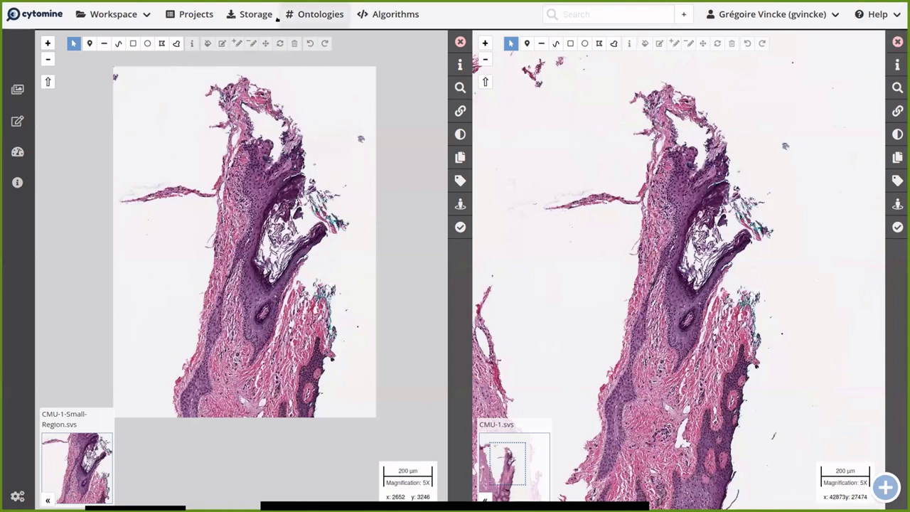
- Check the HSV0135.svs upload in the storage and view the standalone CMU-1-Small-Region.svs before returning to the two-image viewer group
click(252, 15)
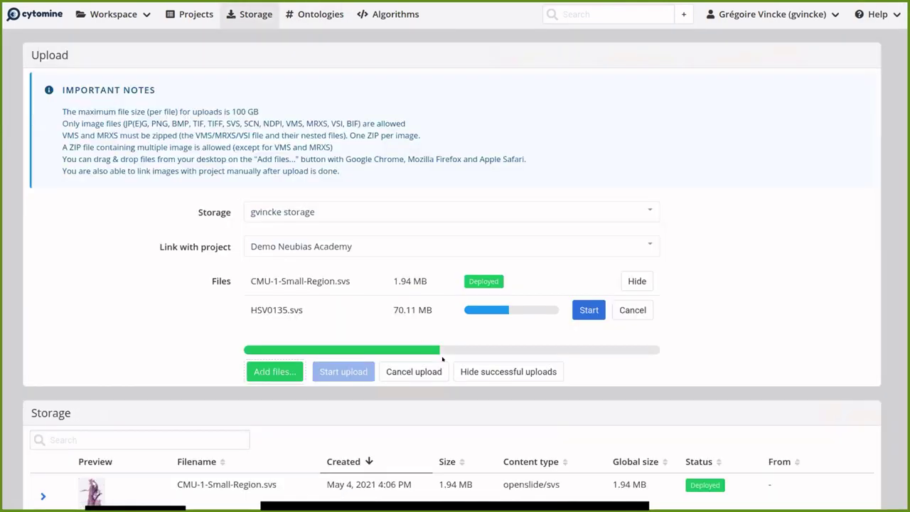
mouse_move(141, 19)
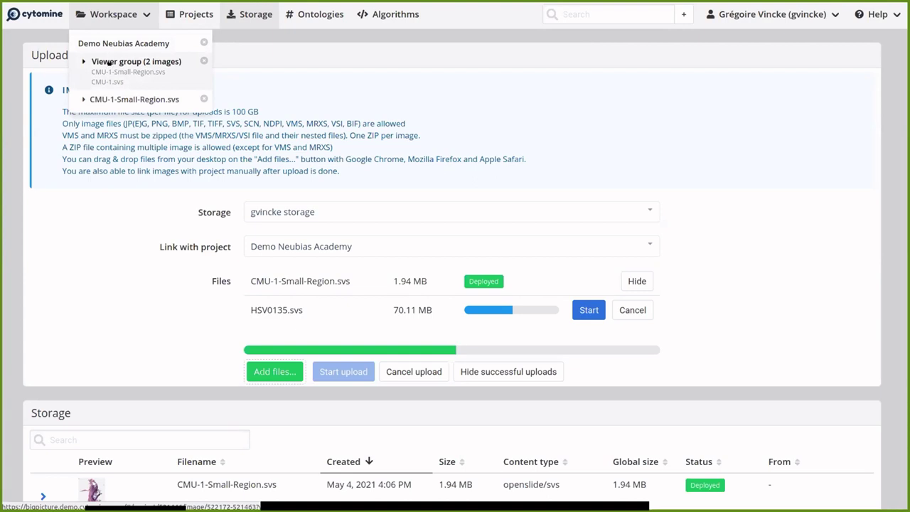
click(131, 102)
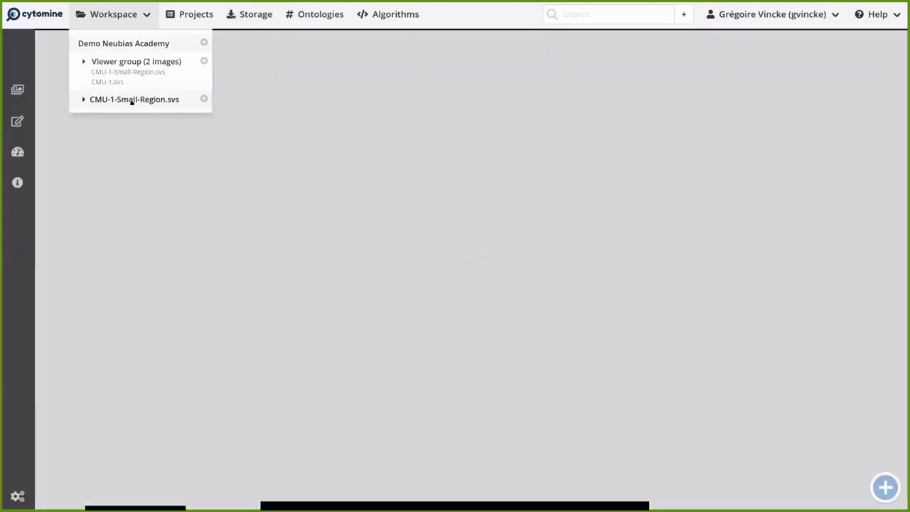
mouse_move(96, 13)
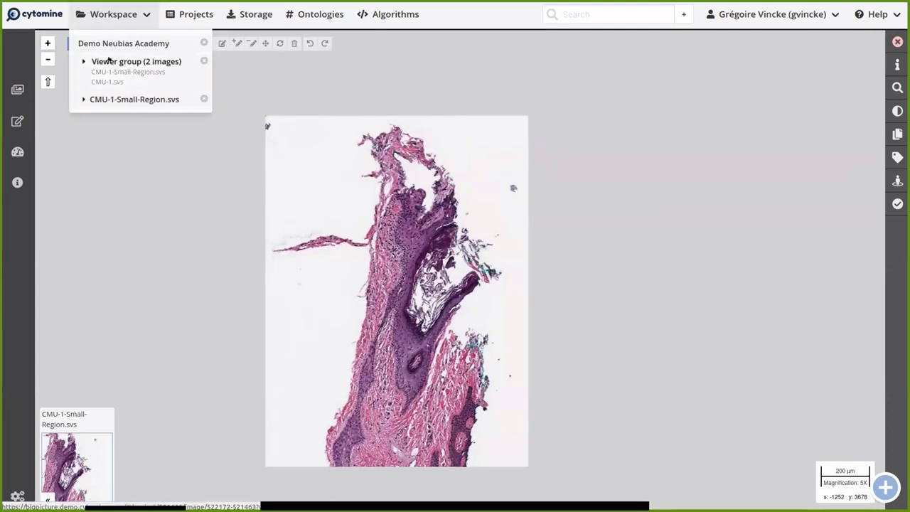
click(110, 62)
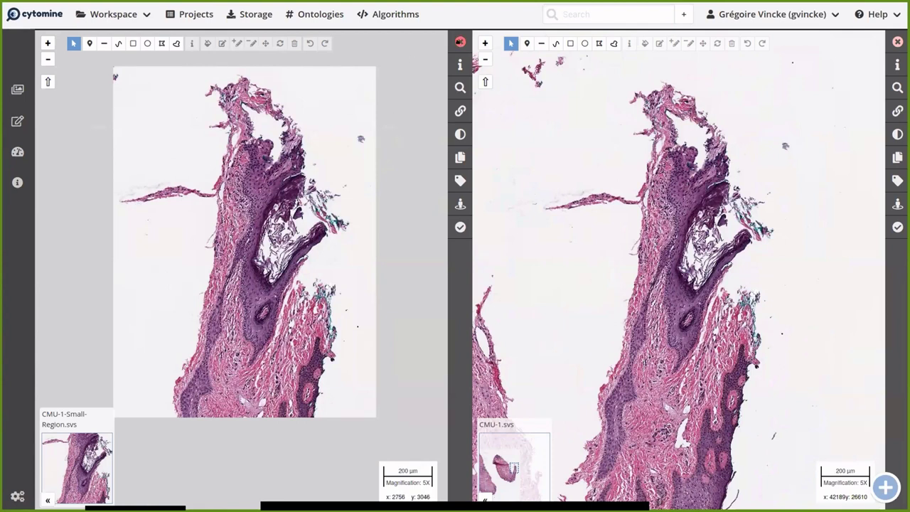
- Close the CMU-1-Small-Region.svs view in the viewer group and remove the standalone CMU-1-Small-Region.svs from the workspace
click(460, 42)
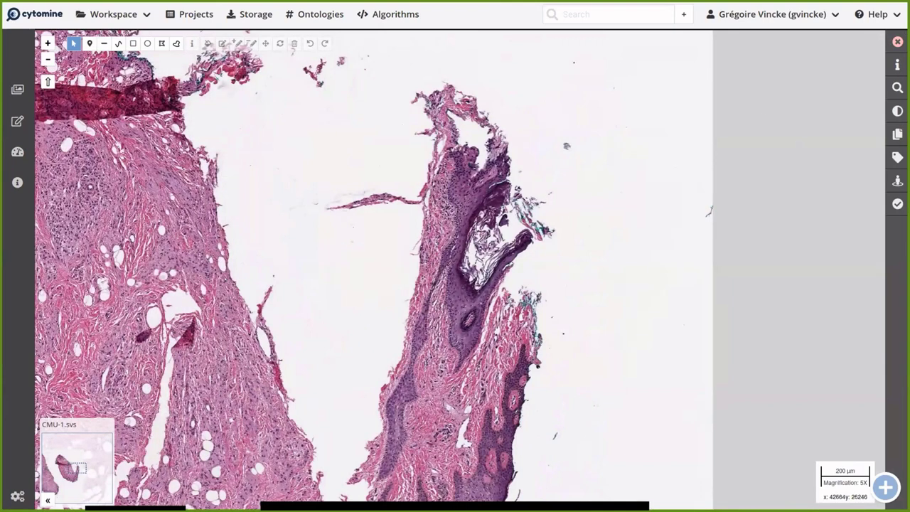
drag(308, 208, 414, 187)
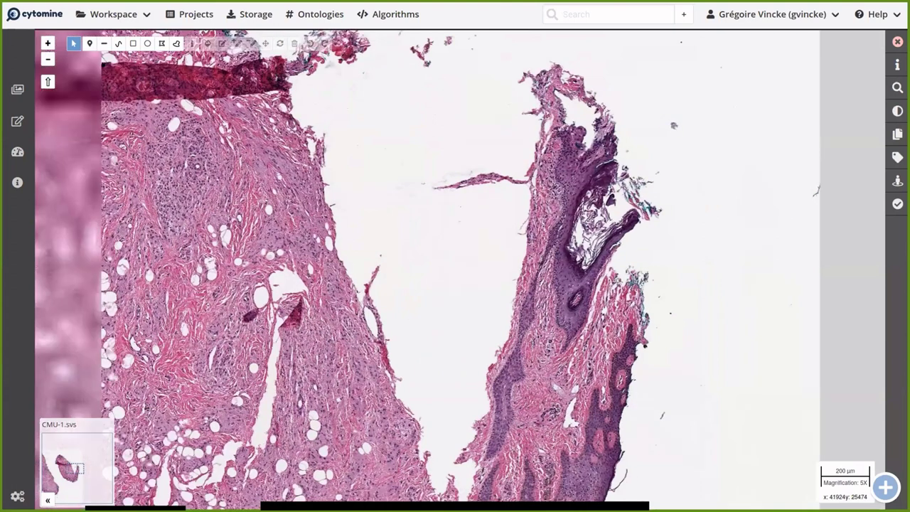
mouse_move(112, 14)
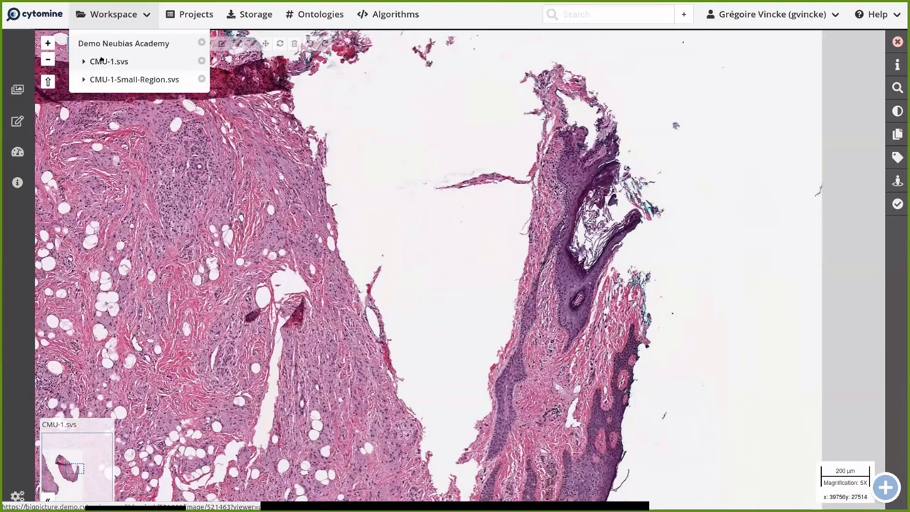
click(201, 79)
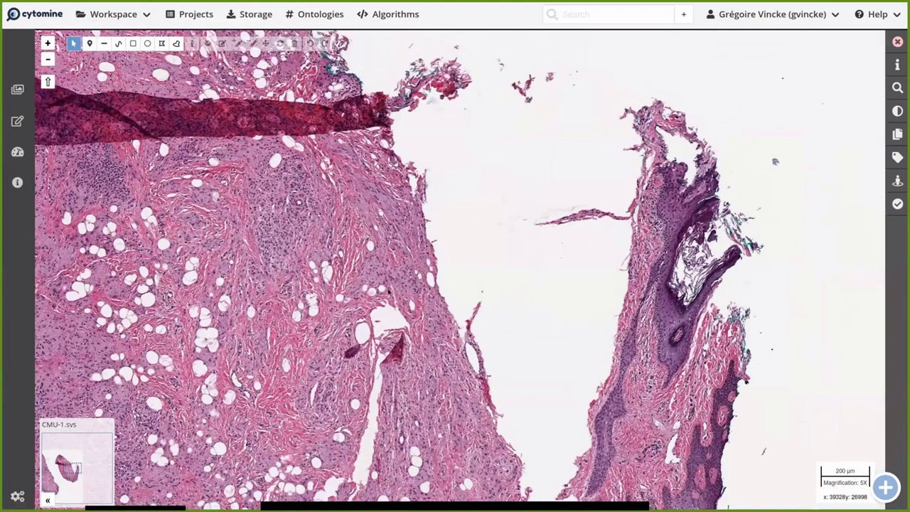
- Check the HSV0135.svs upload progress in the storage and return to the open CMU-1.svs image
click(242, 14)
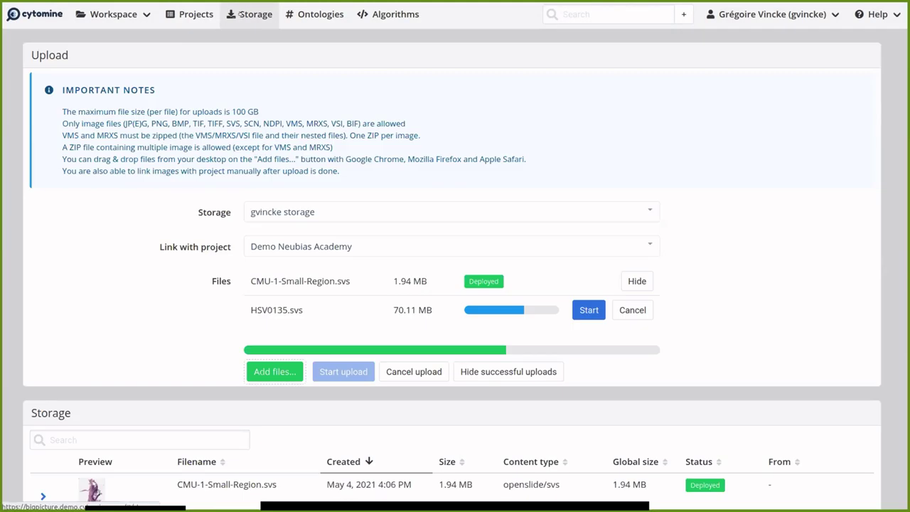
mouse_move(113, 15)
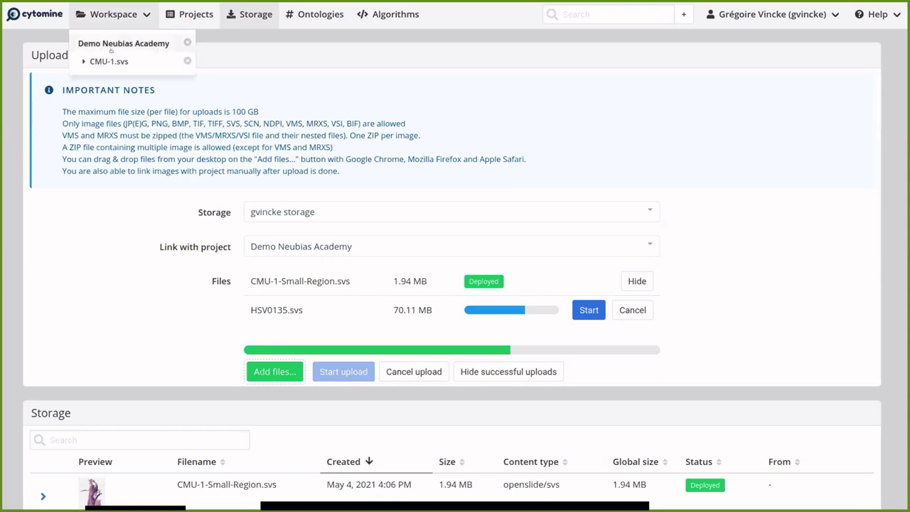
click(109, 61)
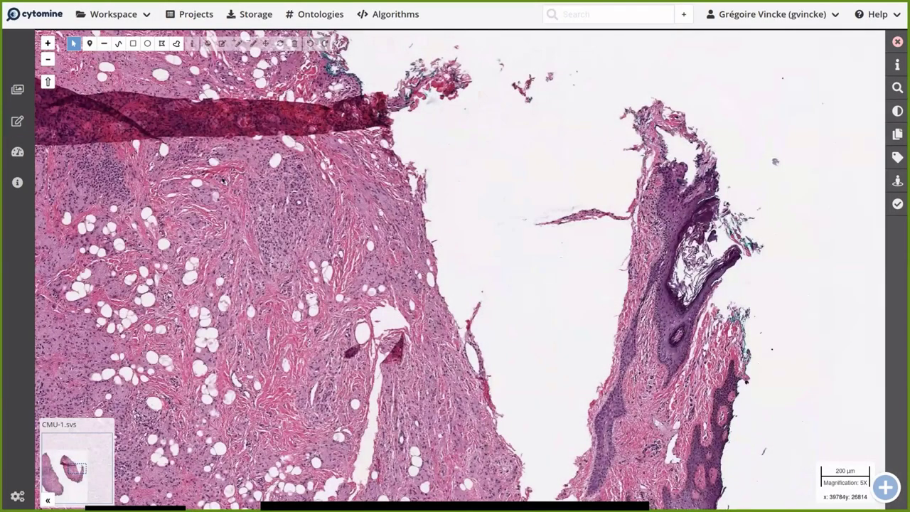
- Locate the drawn annotations on the larger tissue section at 10X magnification and select the circular one
scroll(199, 155, down, 2)
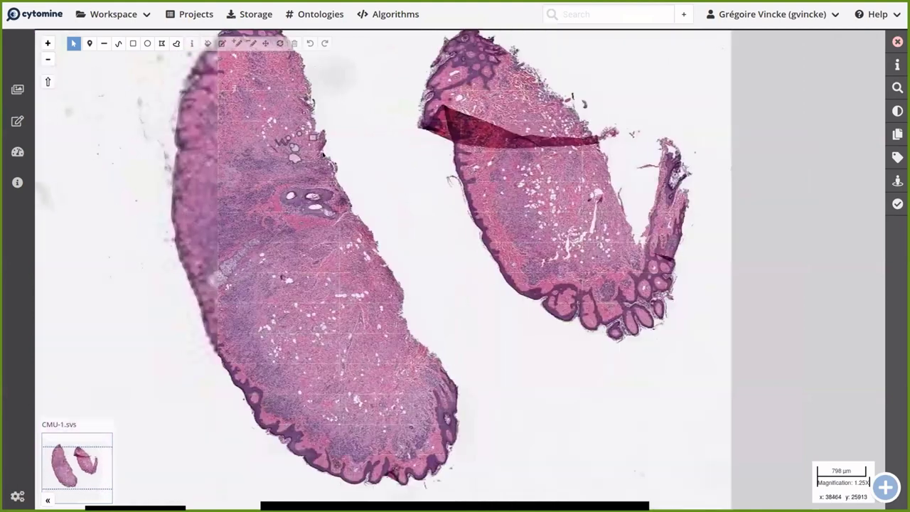
drag(200, 155, 235, 157)
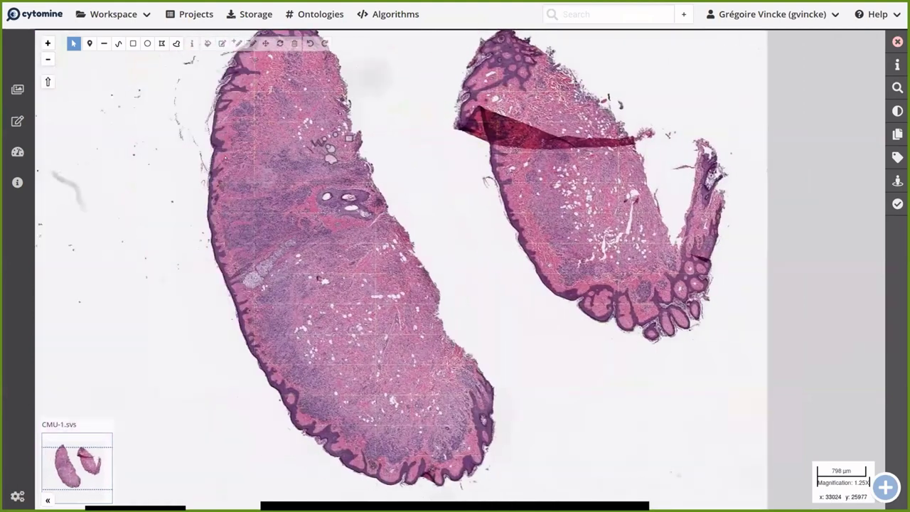
scroll(345, 149, up, 2)
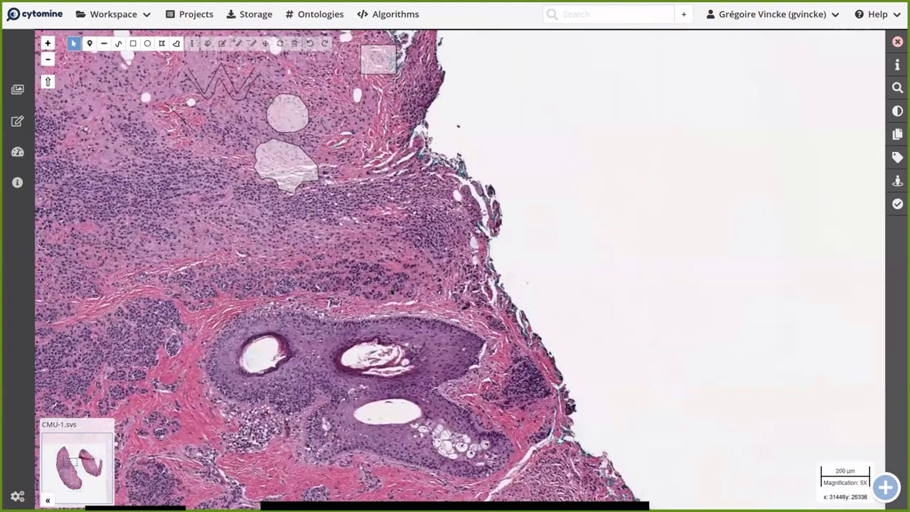
scroll(277, 159, up, 1)
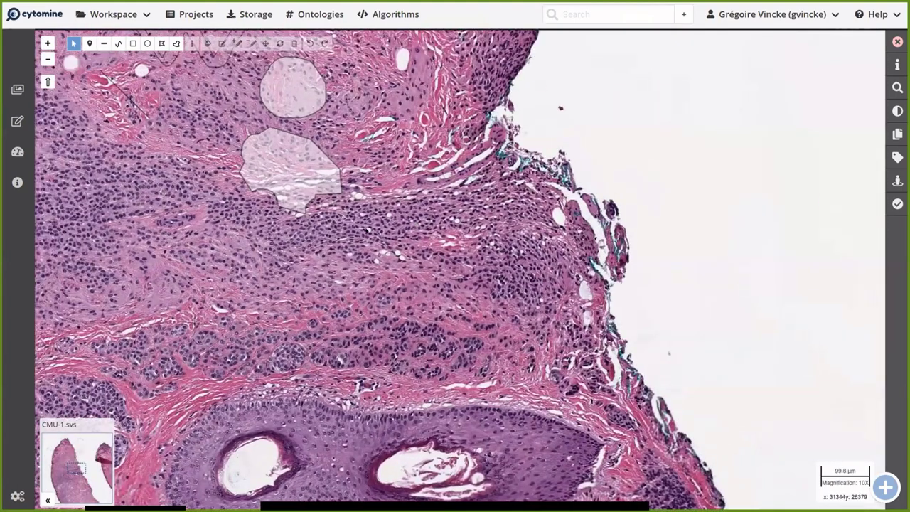
drag(288, 112, 399, 225)
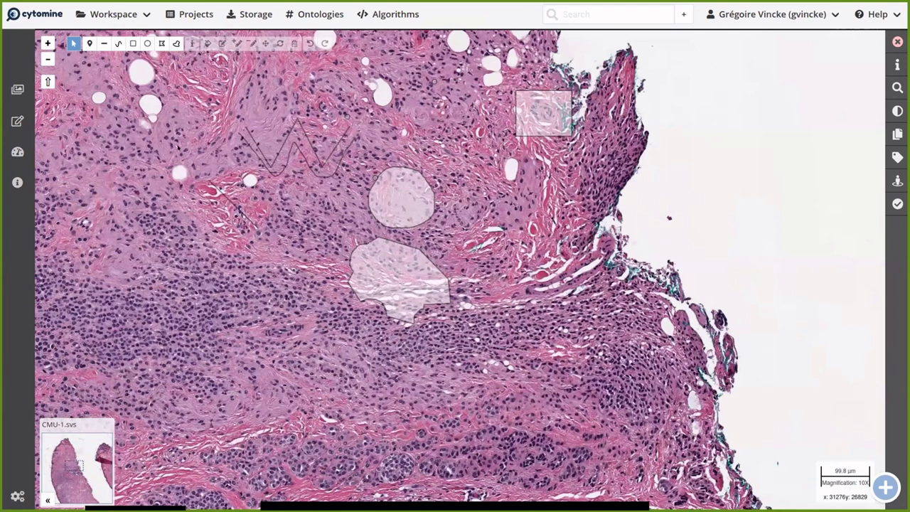
drag(278, 163, 342, 190)
click(453, 208)
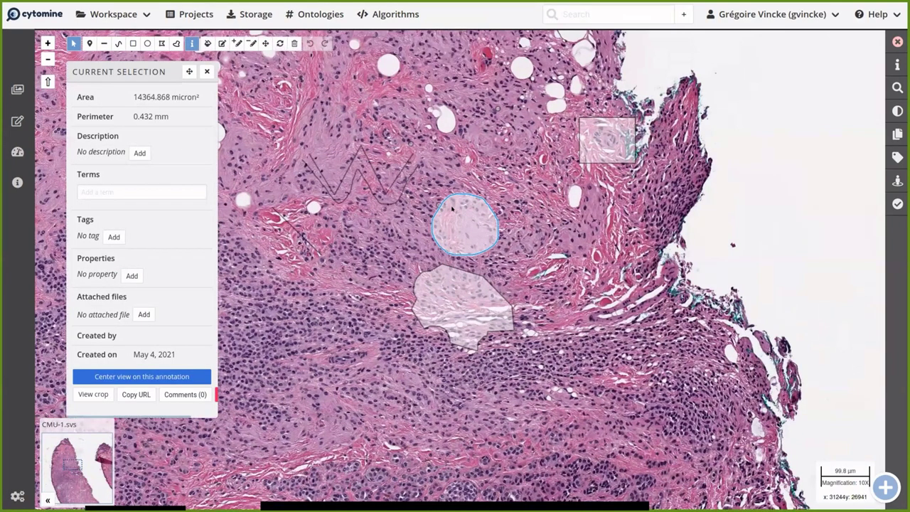
- Add the description "I did this annotation during the neubias webinar as an example" to the circular annotation and save it
click(140, 153)
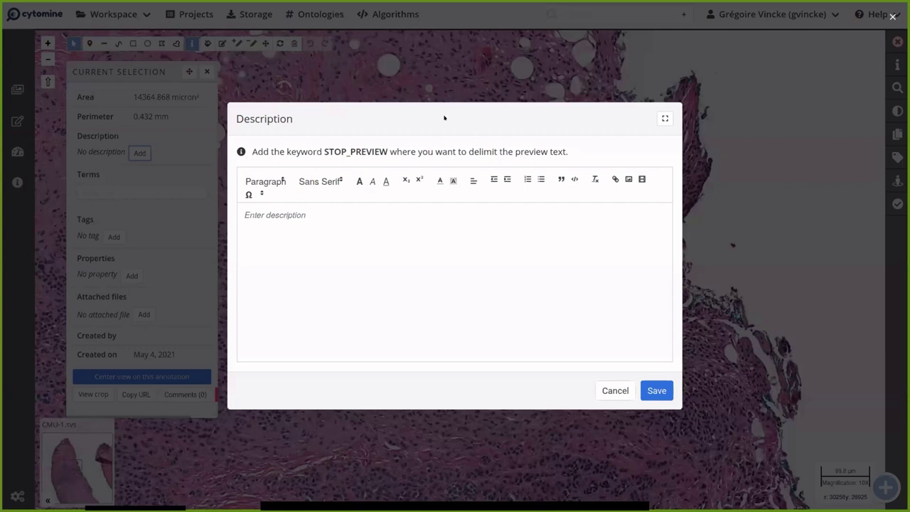
double_click(444, 118)
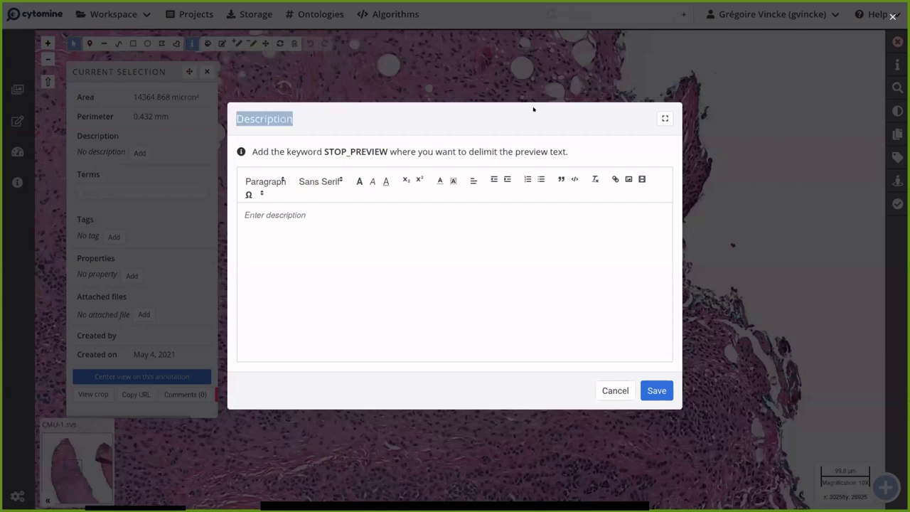
click(308, 111)
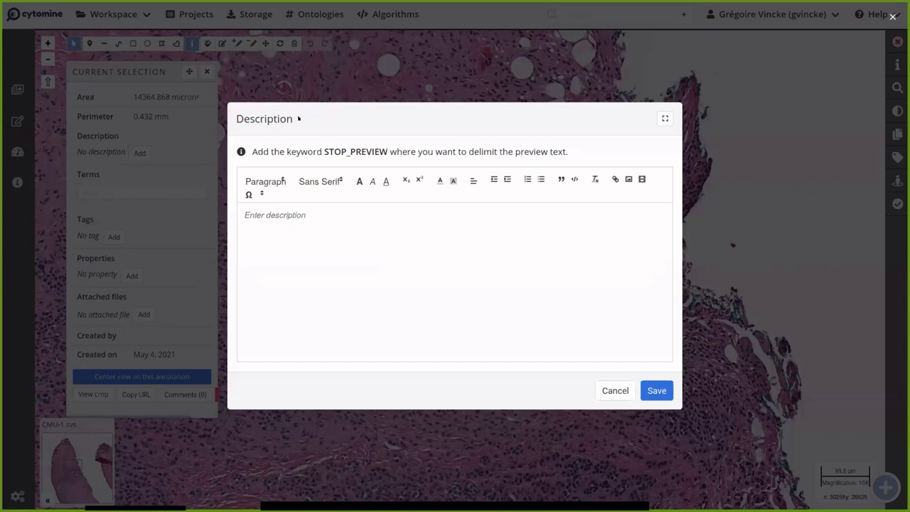
click(292, 215)
text(I did this annotation)
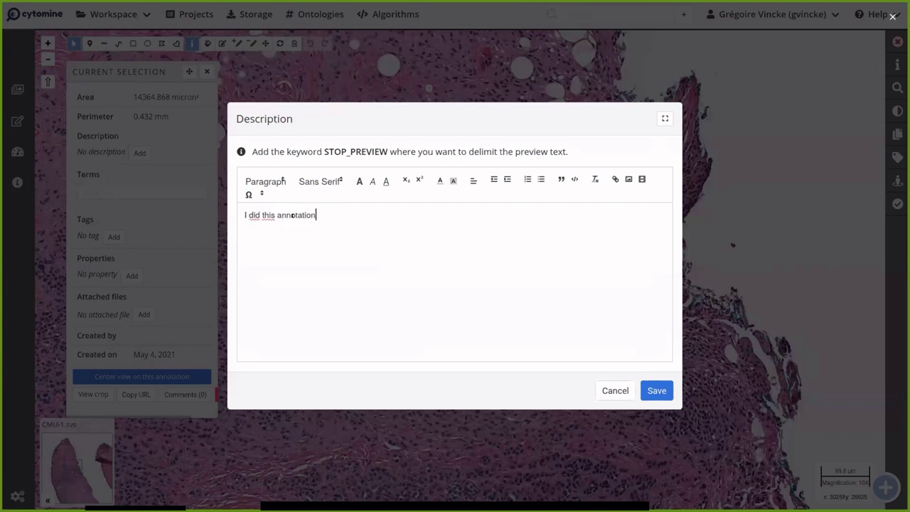
text( during the neubias webinar as an example)
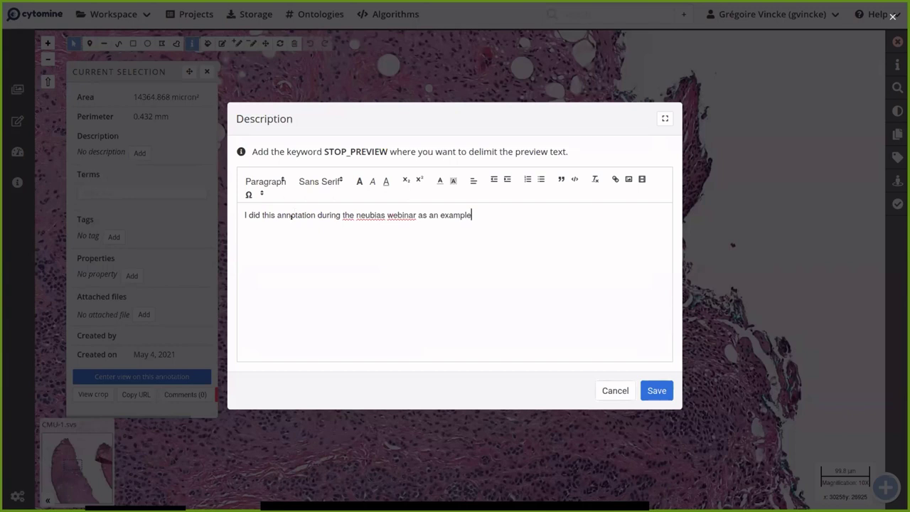
click(656, 390)
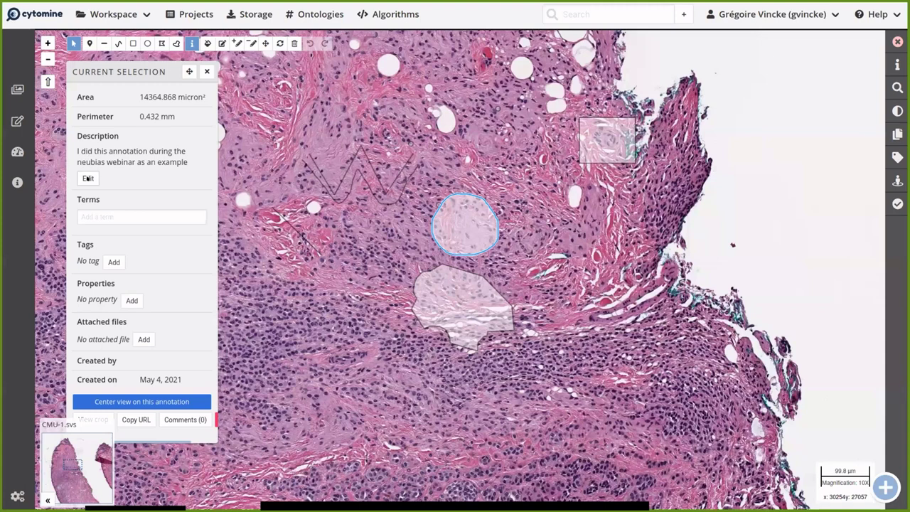
- Reopen the circular annotation's description for editing and try code block formatting on its text before reverting to plain text
click(87, 178)
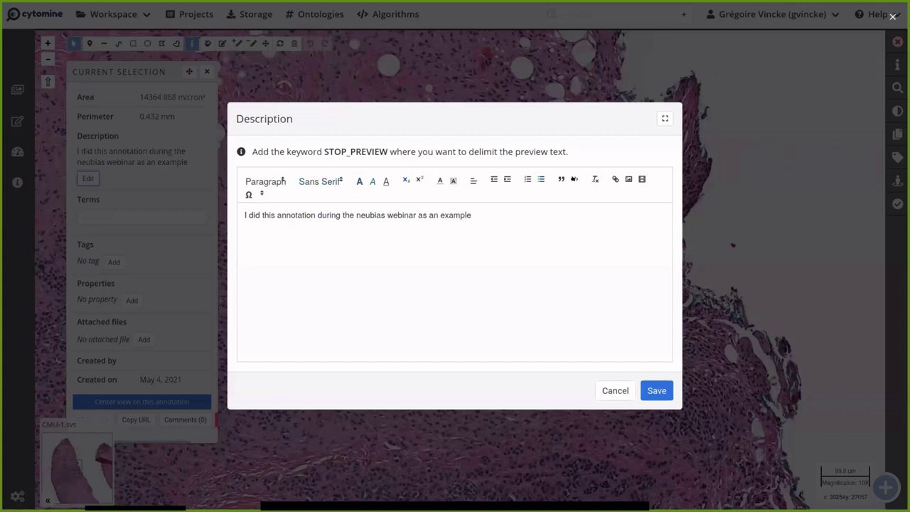
click(575, 179)
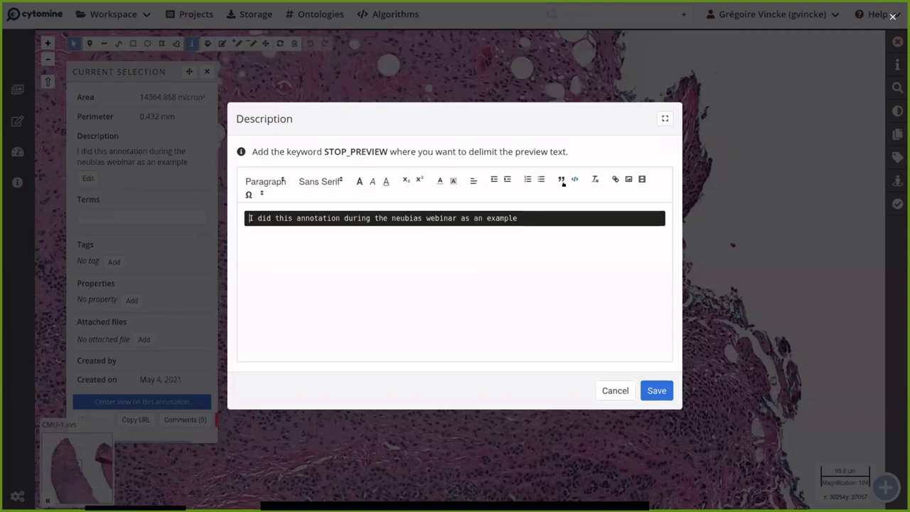
click(574, 180)
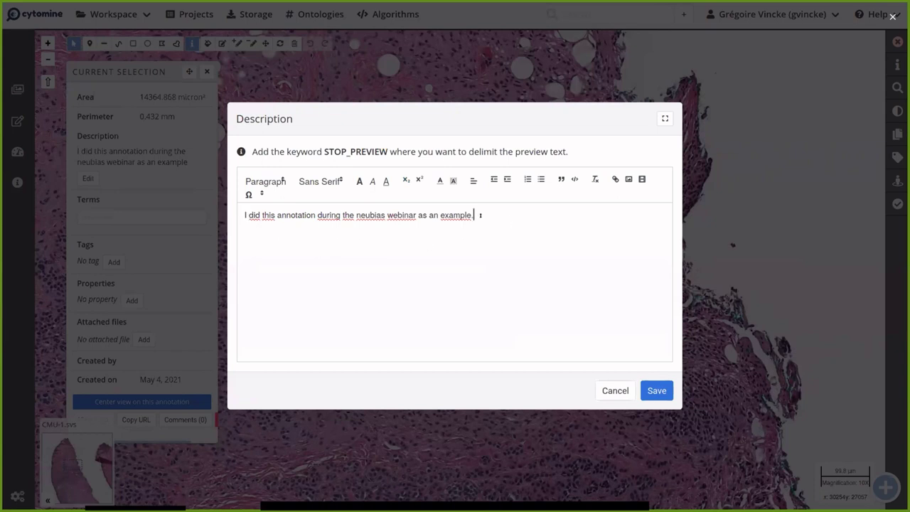
- Extend the circular annotation's description to four copies of "I did this annotation during the neubias webinar as an example."
drag(474, 215, 231, 217)
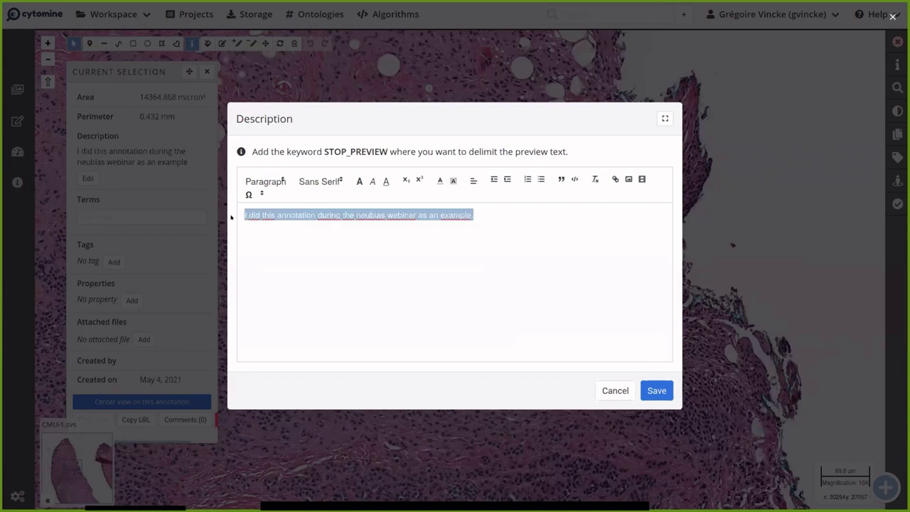
key(ctrl+c)
key(Right)
text(.)
key(ctrl+v)
text(.)
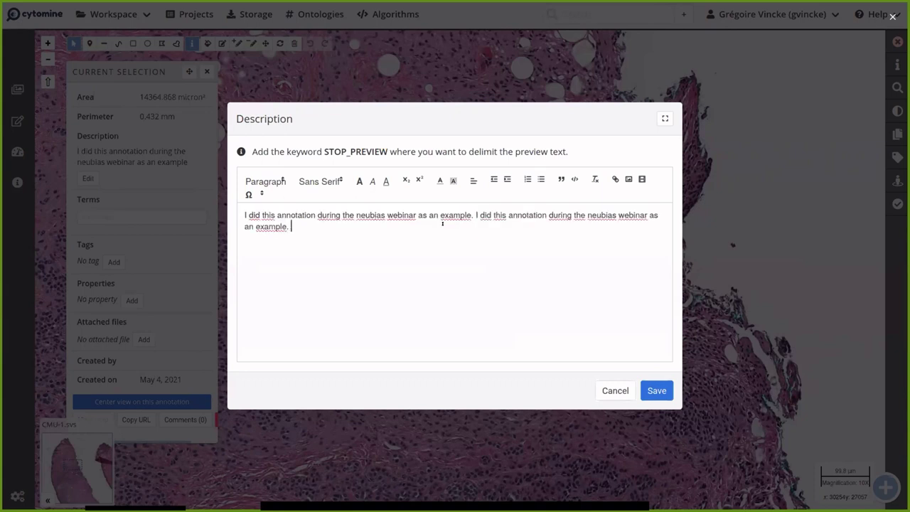
key(ctrl+v)
text(.)
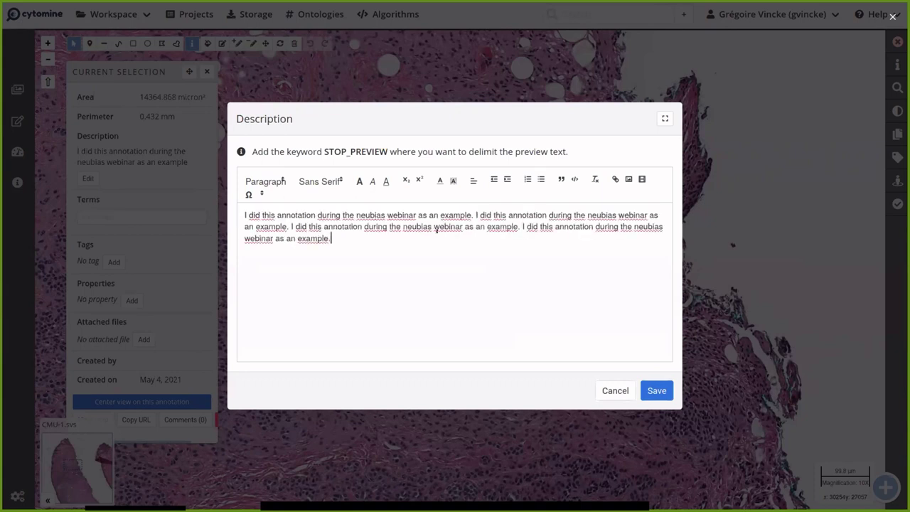
- Duplicate the four-sentence block twice to make twelve copies of the sentence, and save the annotation's description
drag(331, 238, 243, 215)
key(ctrl+c)
key(Right)
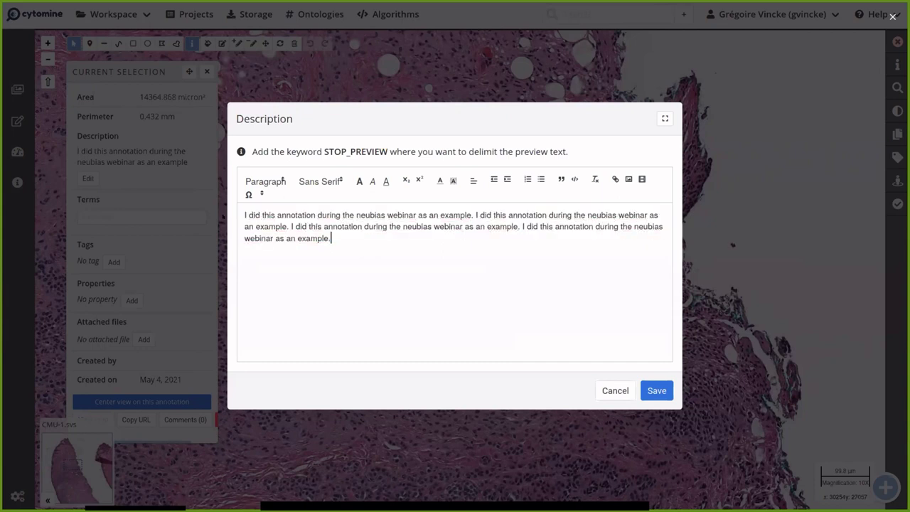
key(ctrl+v)
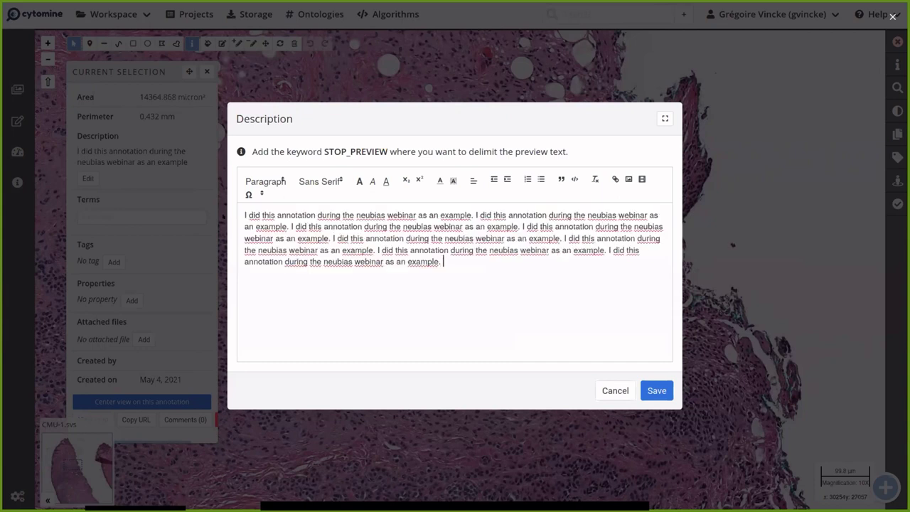
key(ctrl+v)
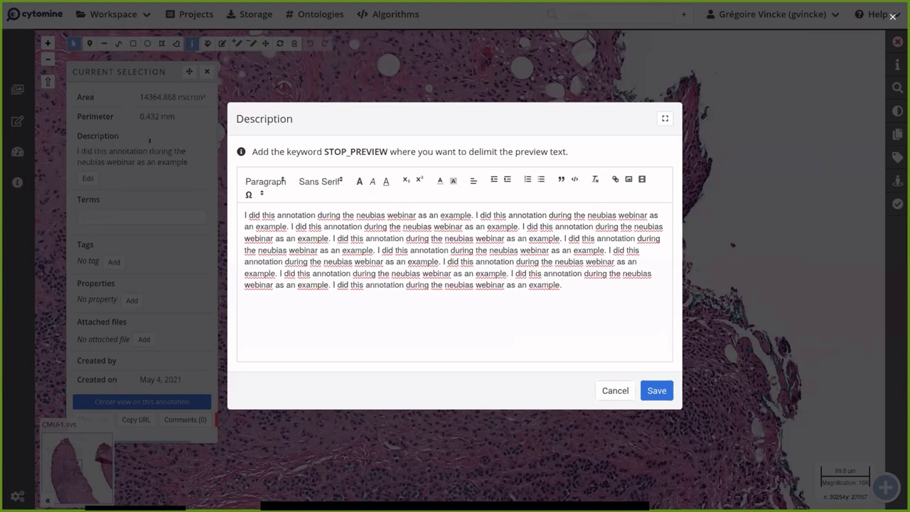
click(656, 390)
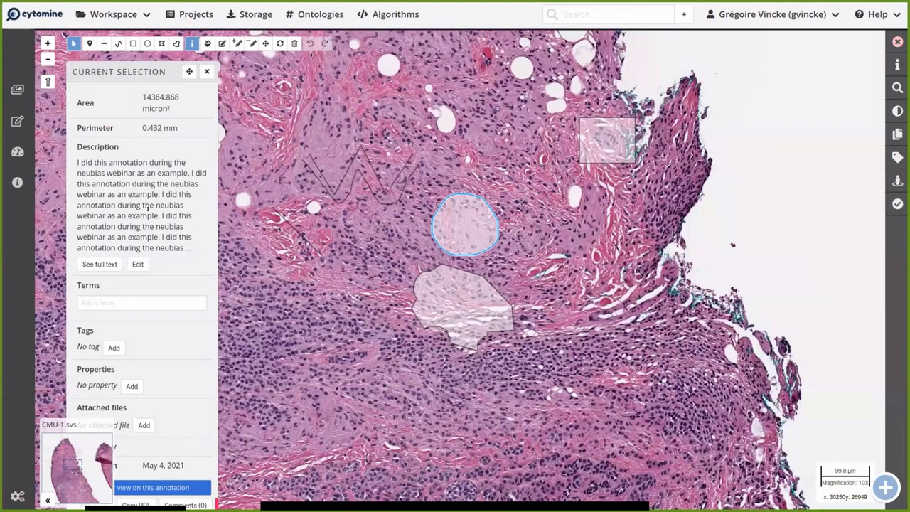
- Insert the keyword STOP_PREVIEW after the first sentence of the circular annotation's description and save it
click(138, 264)
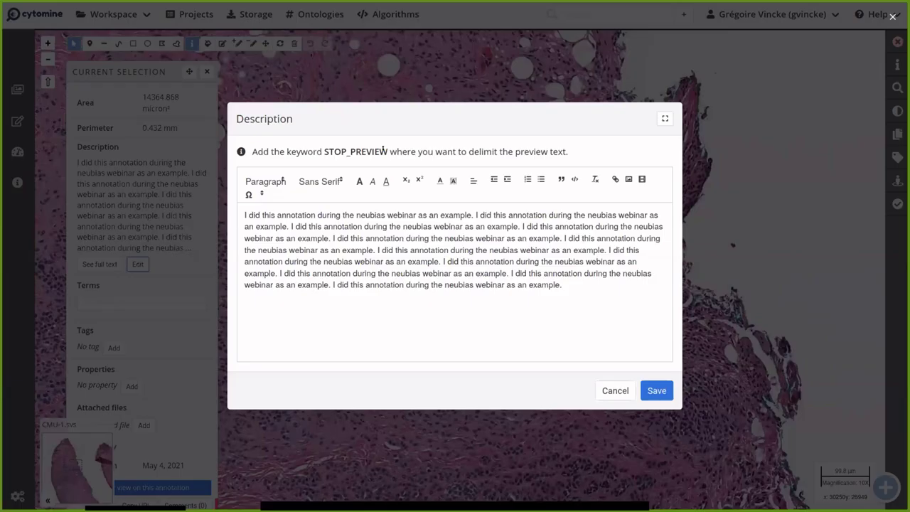
drag(388, 152, 321, 152)
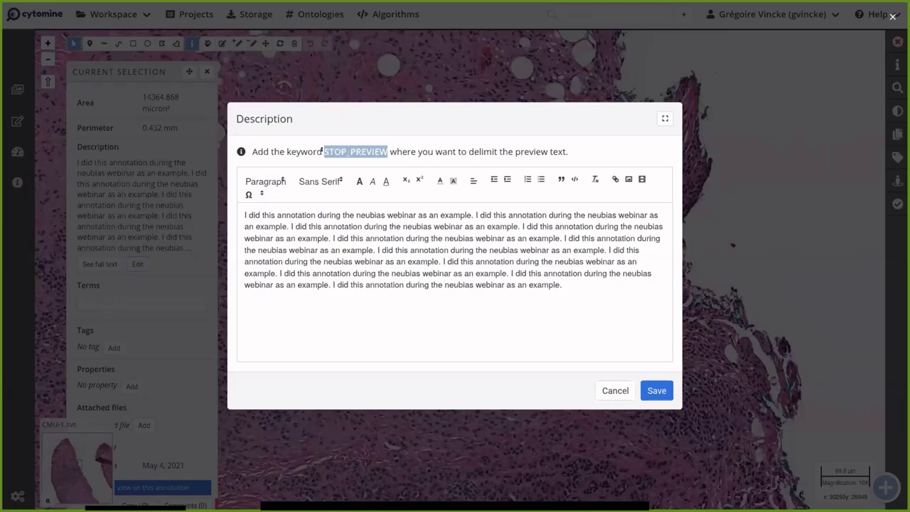
key(ctrl+c)
double_click(477, 214)
key(ctrl+v)
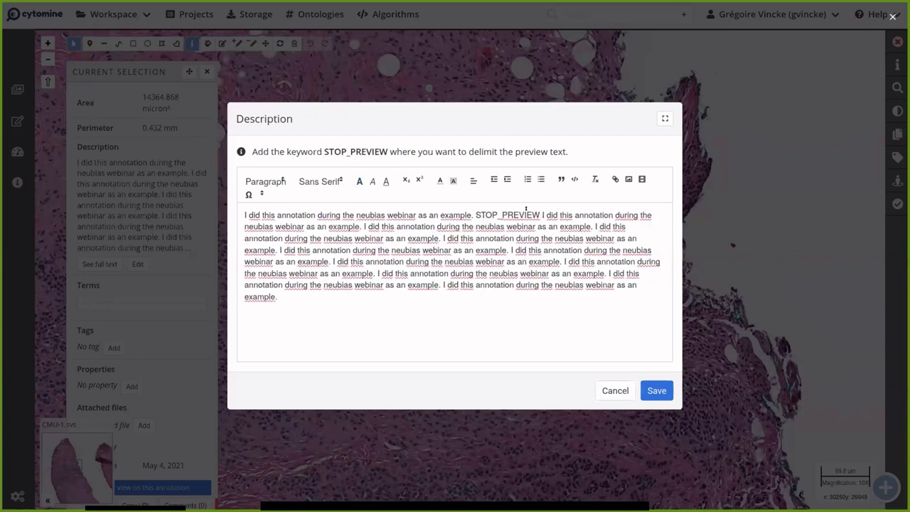
click(662, 398)
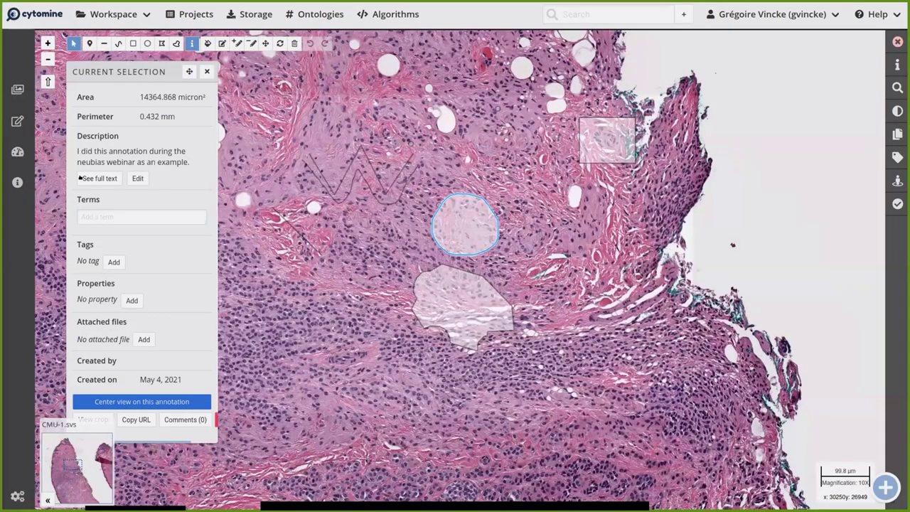
- View the circular annotation's full description, including in the enlarged window, and close the annotation's details
click(80, 178)
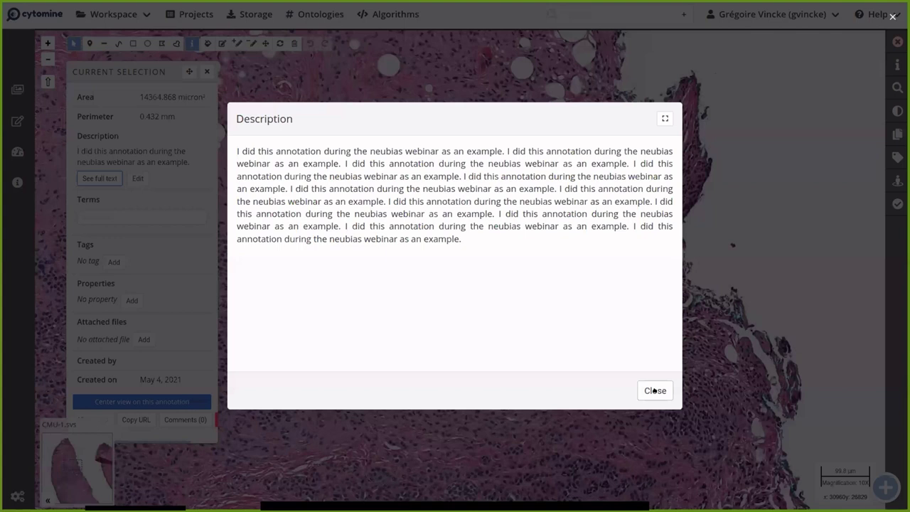
click(654, 390)
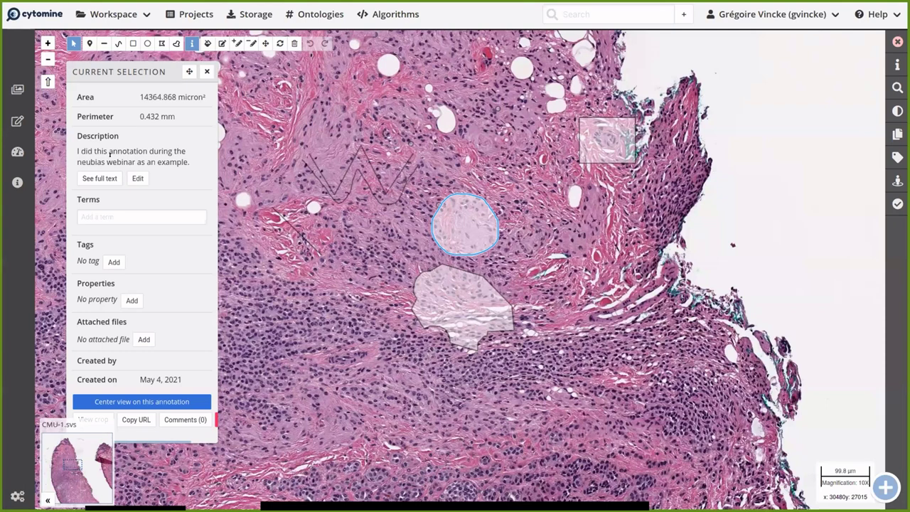
click(109, 178)
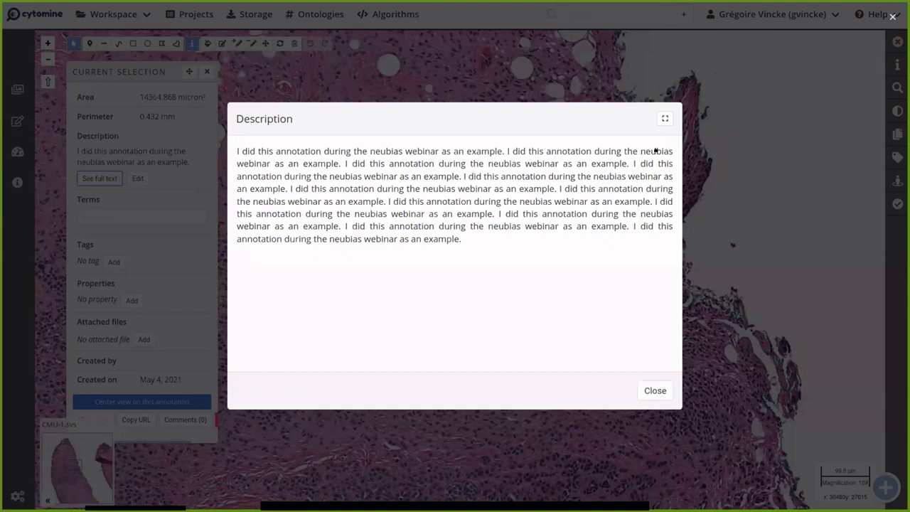
click(665, 118)
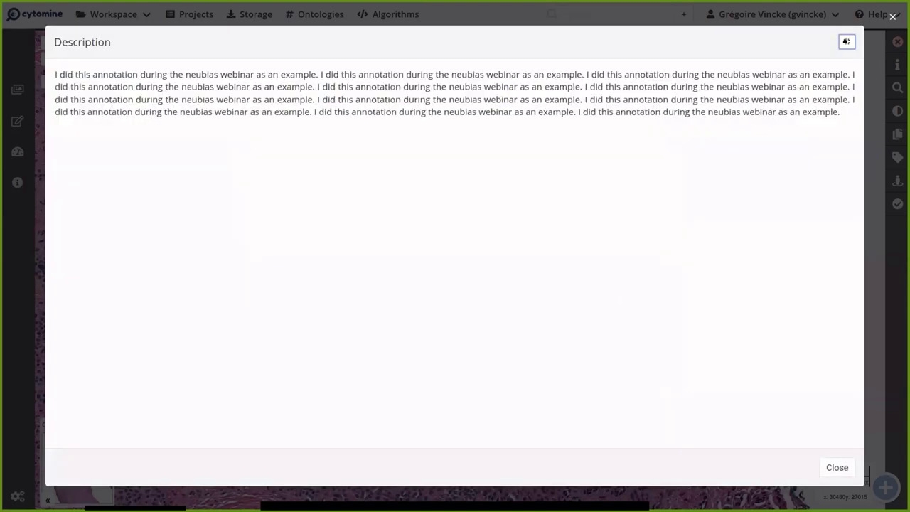
key(Escape)
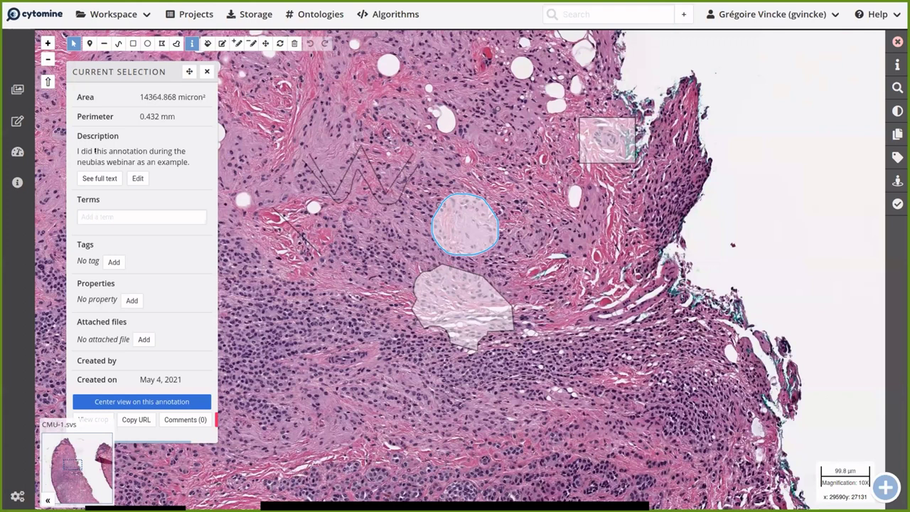
click(207, 72)
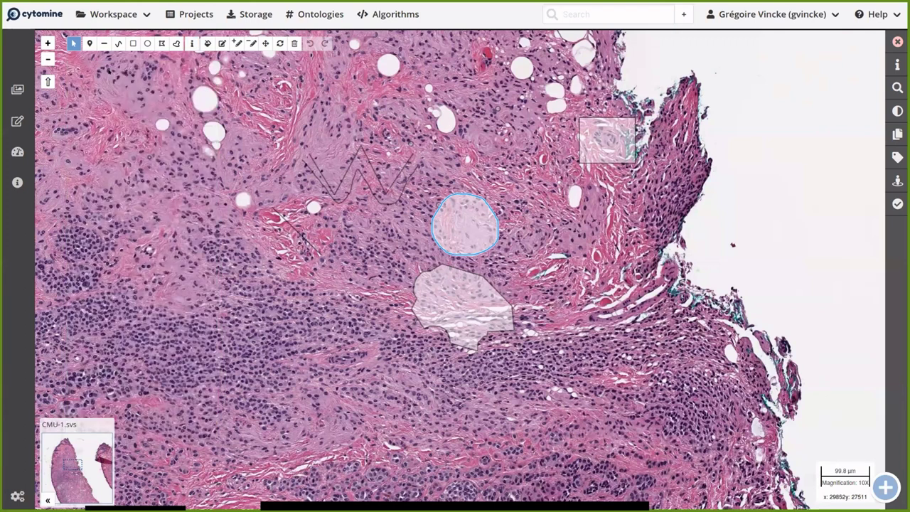
- Show the details of CMU-1.svs in the project's image list and look at its empty description editor without saving
click(11, 87)
click(77, 157)
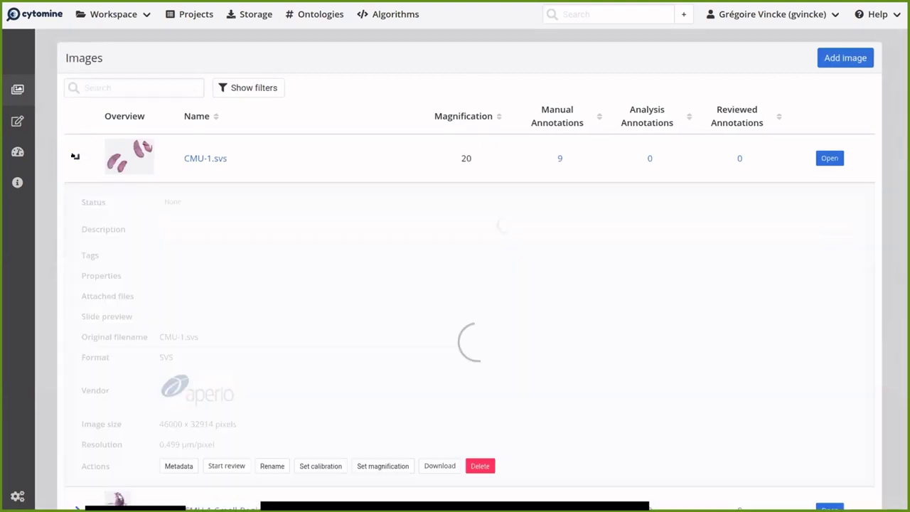
click(225, 224)
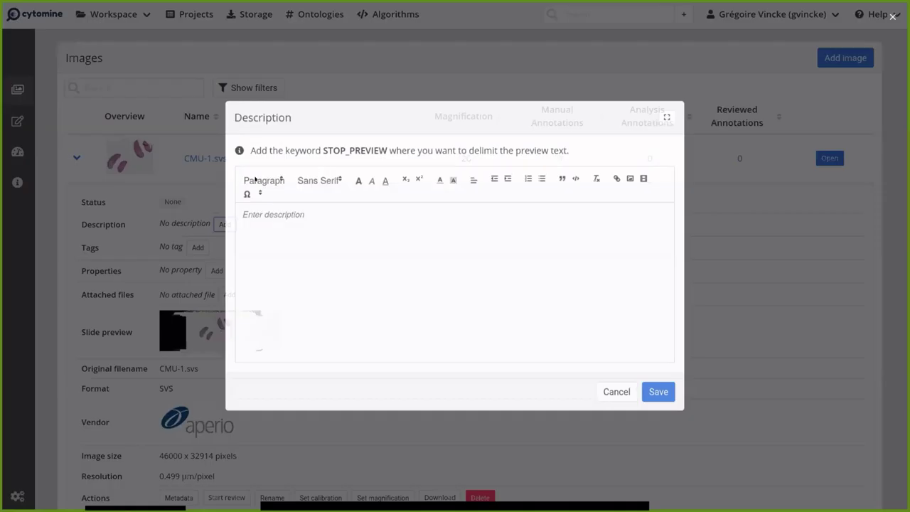
click(615, 391)
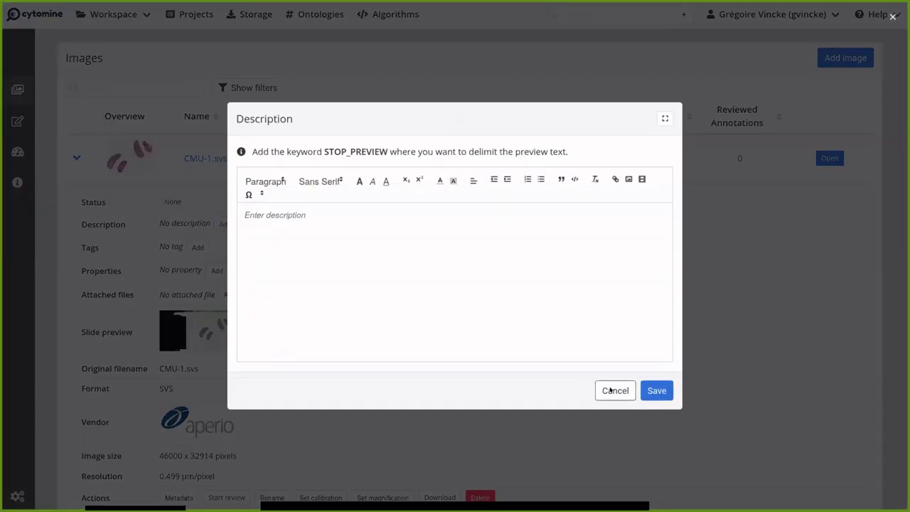
- Look at the description editor in the Demo Neubias Academy project's information and leave it without saving
click(17, 182)
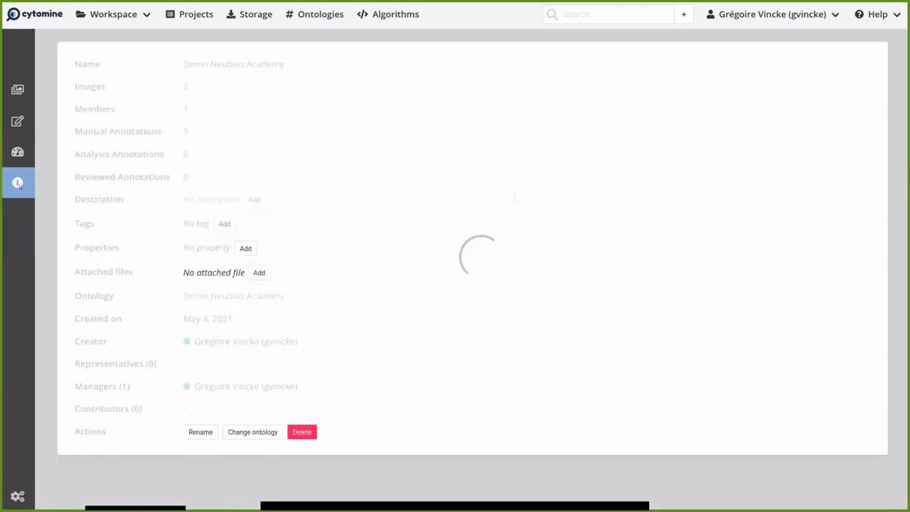
click(254, 200)
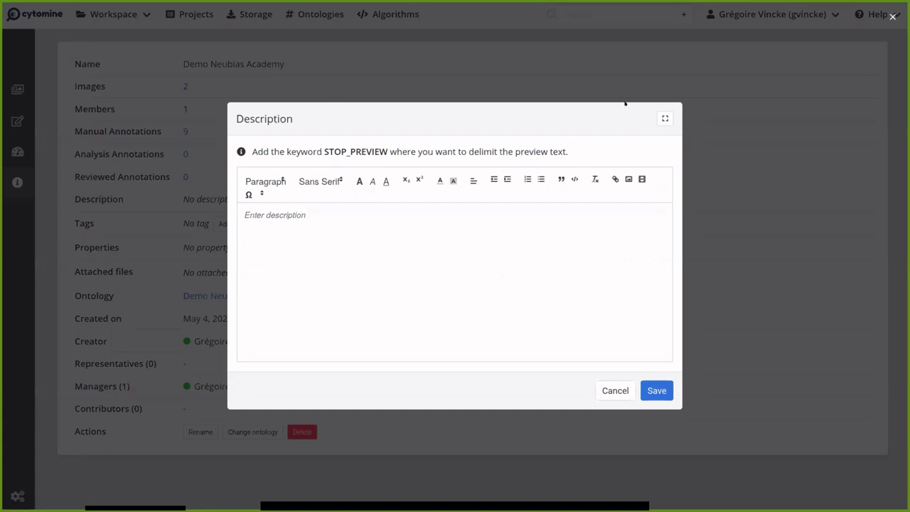
click(613, 390)
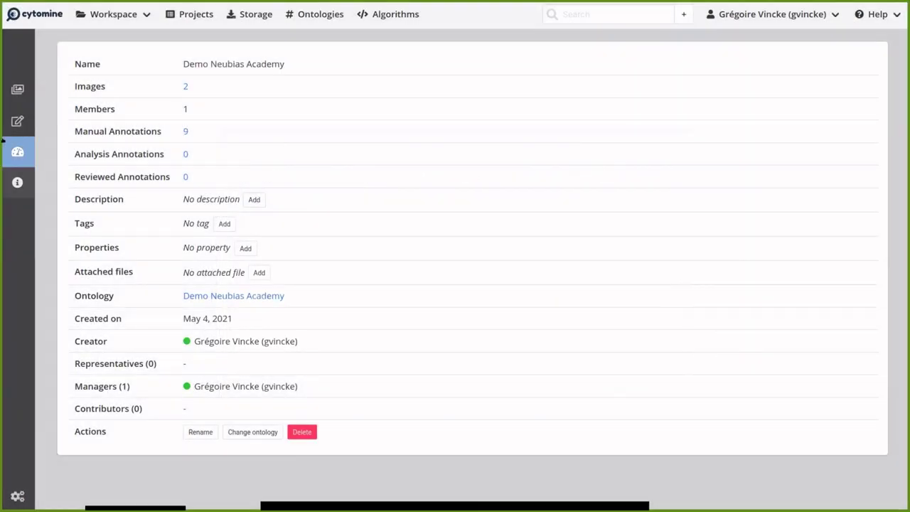
- Reopen the CMU-1.svs image and look at the terms available for the circular annotation
click(17, 89)
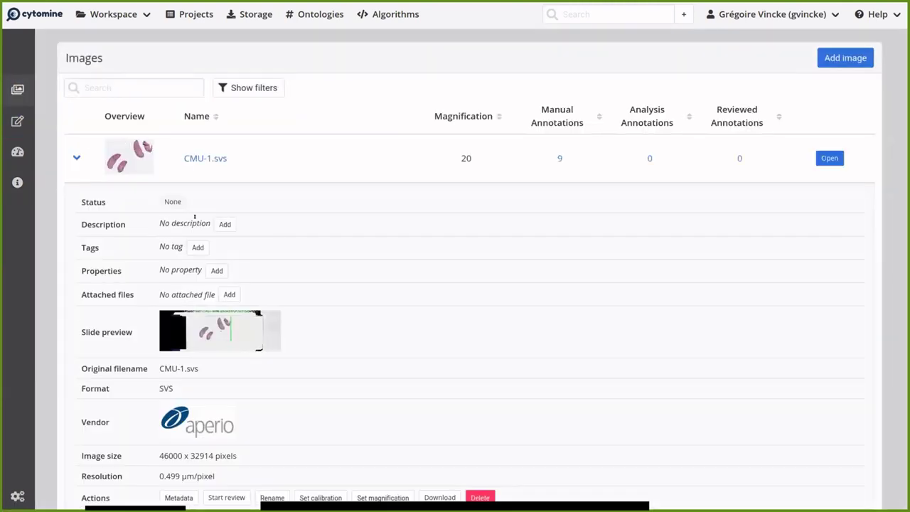
click(201, 155)
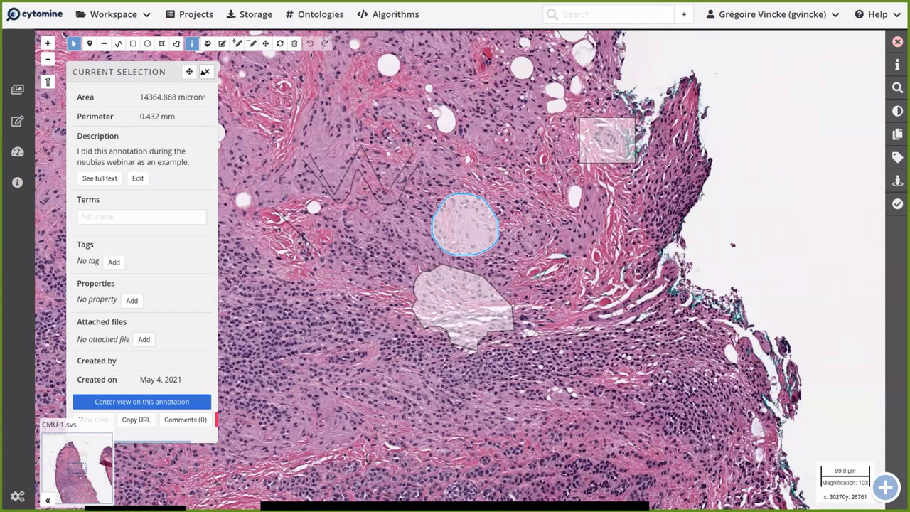
click(104, 214)
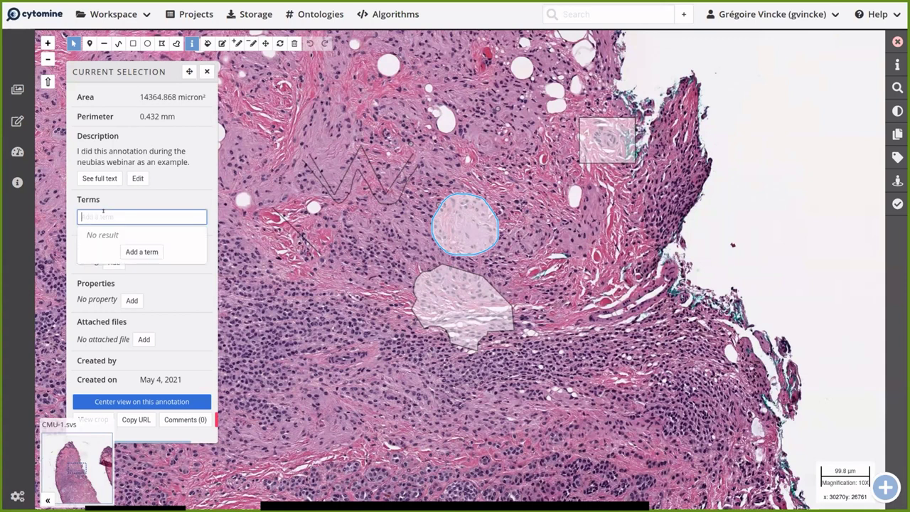
- Create the new tag Neubias and associate it with the Demo Neubias Academy project in its information
click(17, 88)
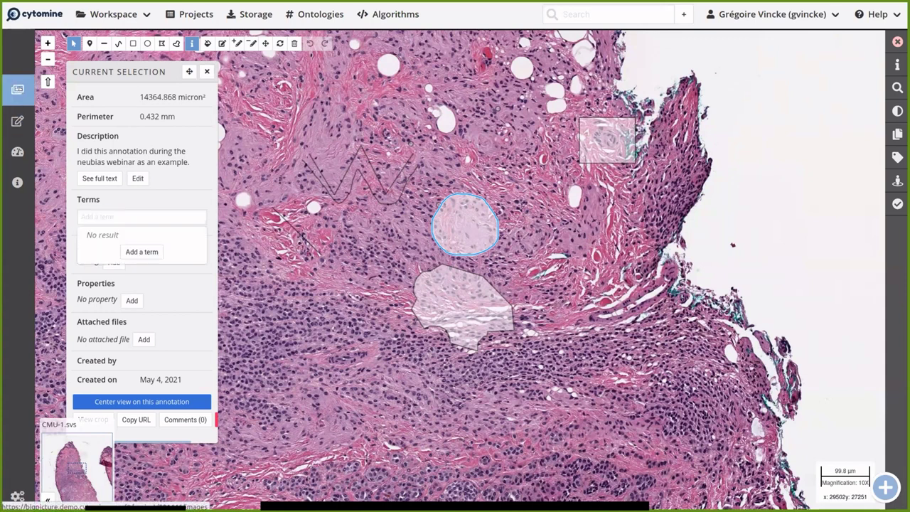
click(17, 182)
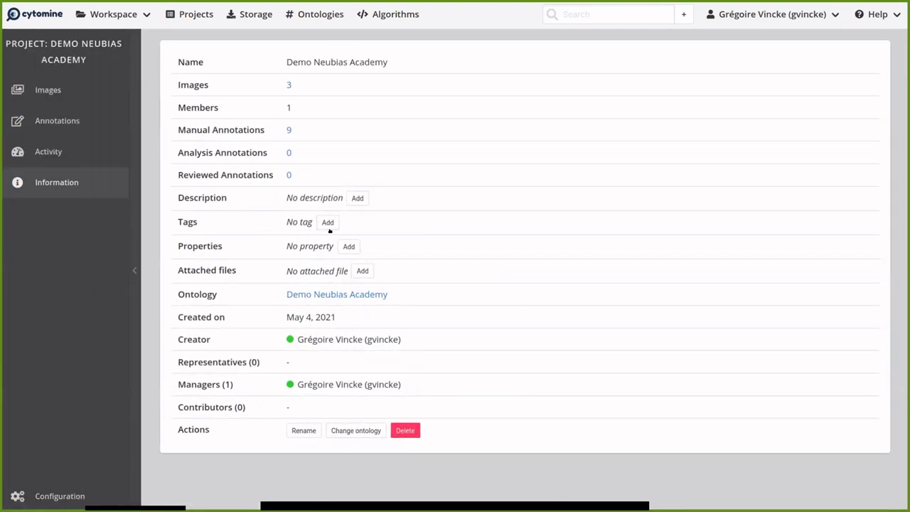
click(328, 222)
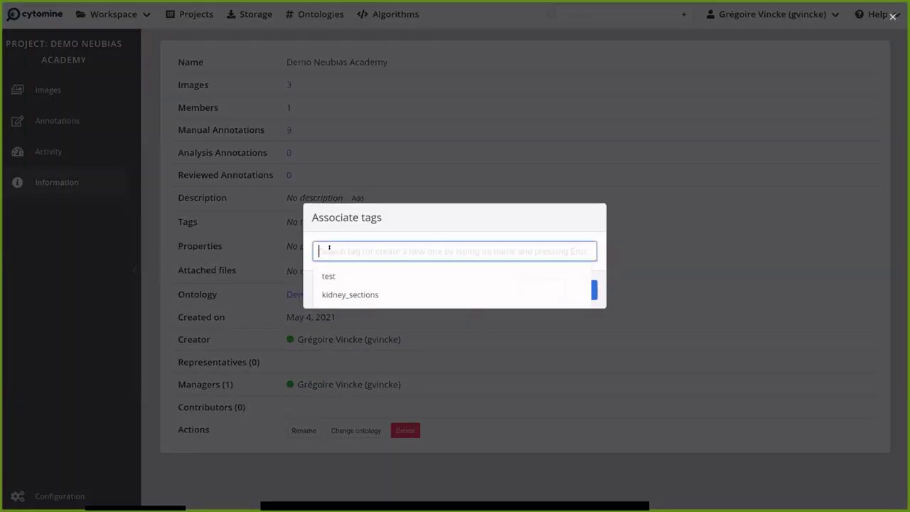
text(Neubias)
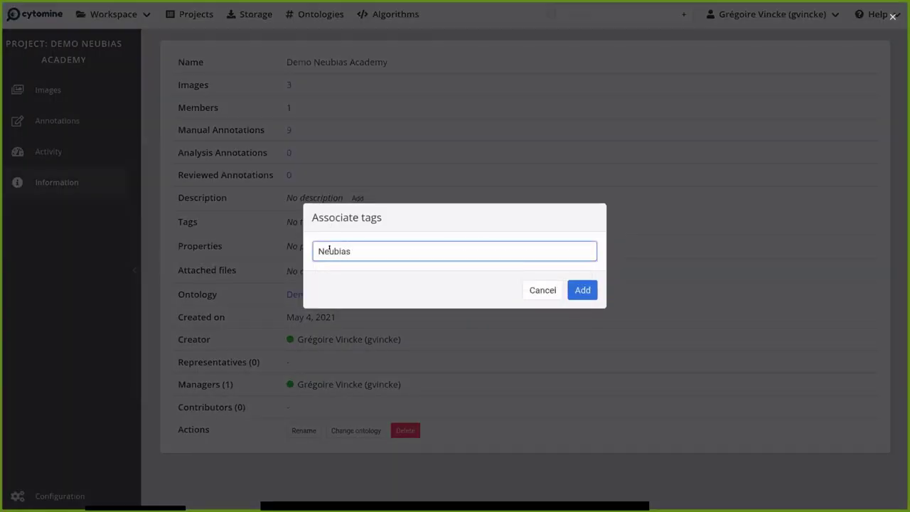
key(Return)
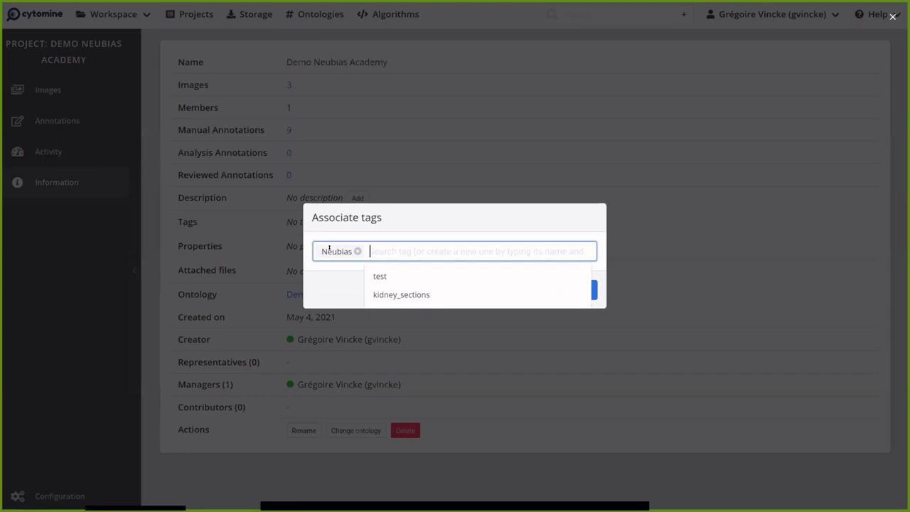
click(581, 290)
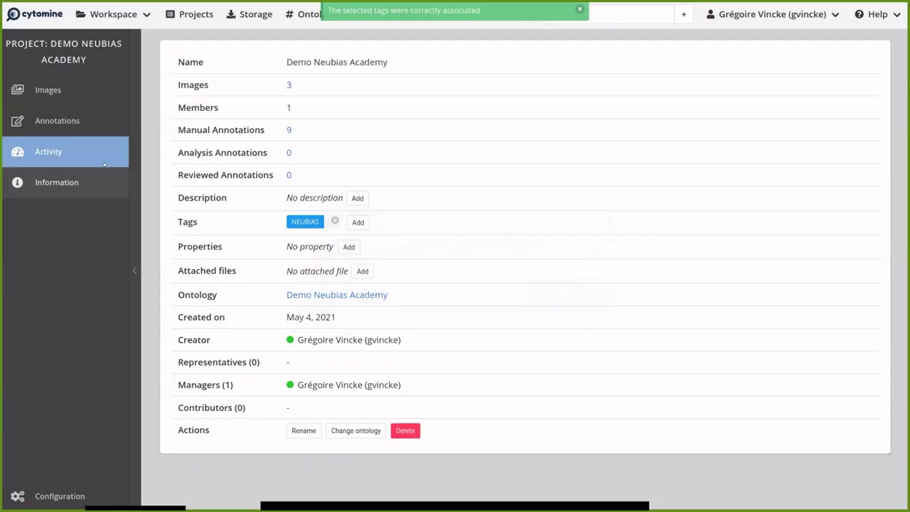
- Associate the existing Neubias tag with the CMU-1.svs image in the project's image list
click(56, 93)
click(301, 246)
click(325, 249)
text(e)
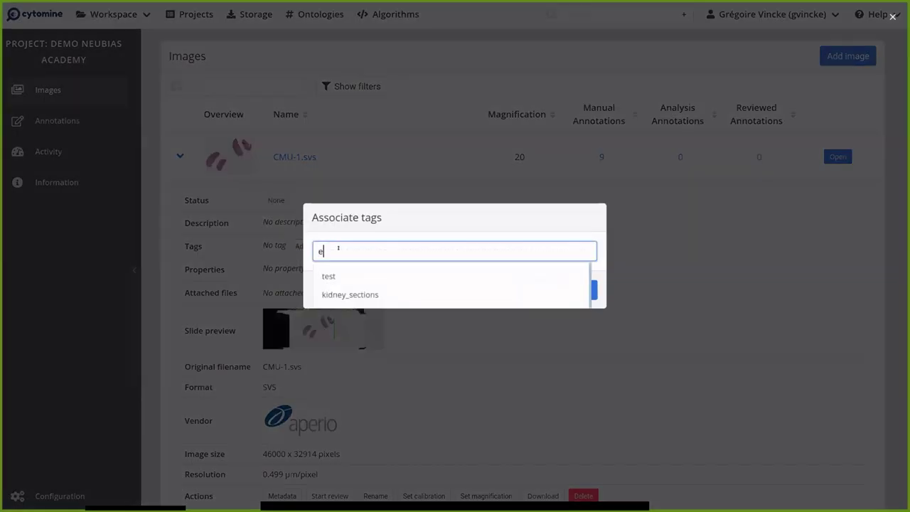
text(n)
key(BackSpace)
key(BackSpace)
text(neubl)
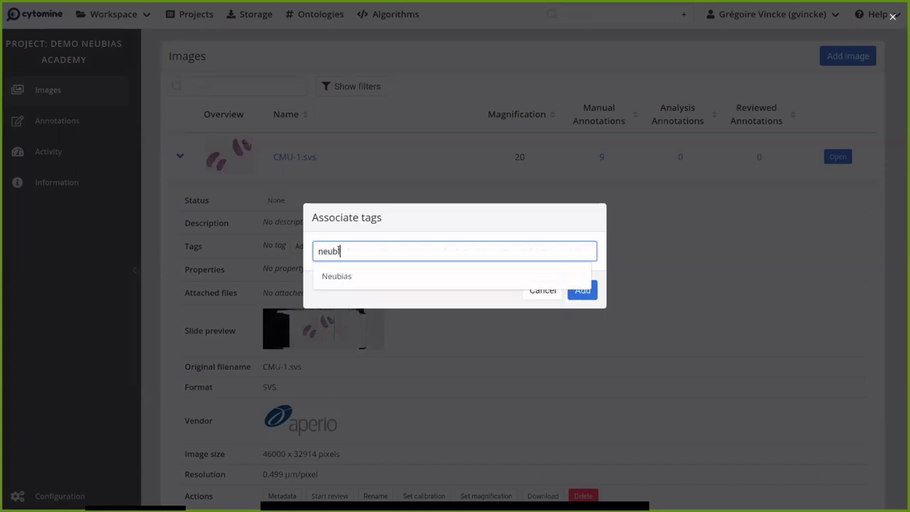
click(336, 276)
click(582, 290)
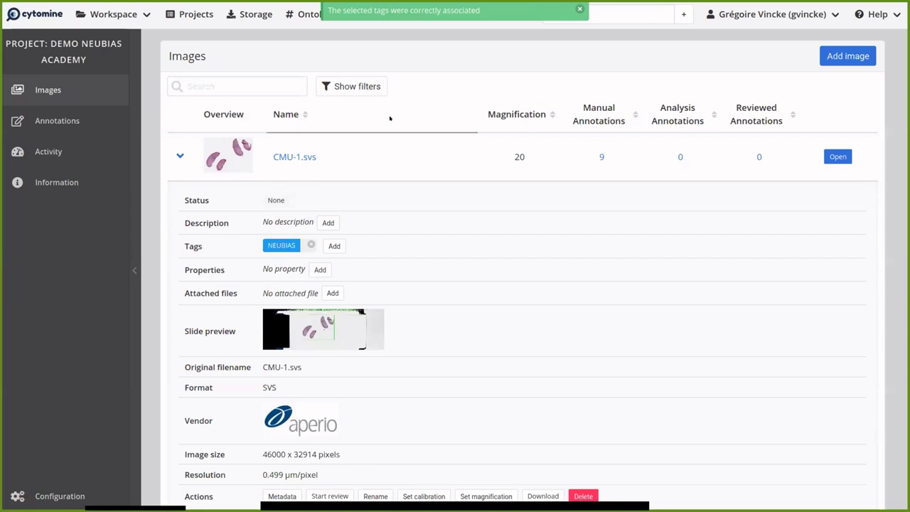
- Search the whole platform for "neubias"
click(574, 13)
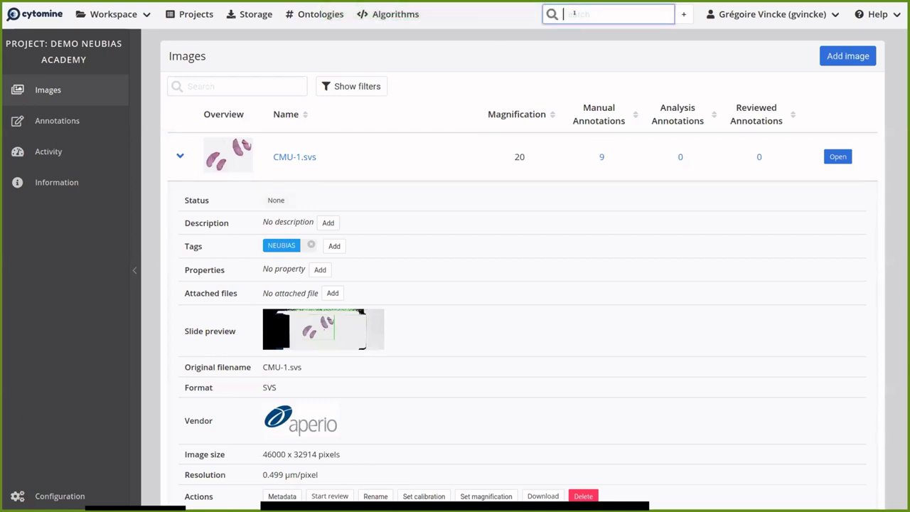
text(neubia)
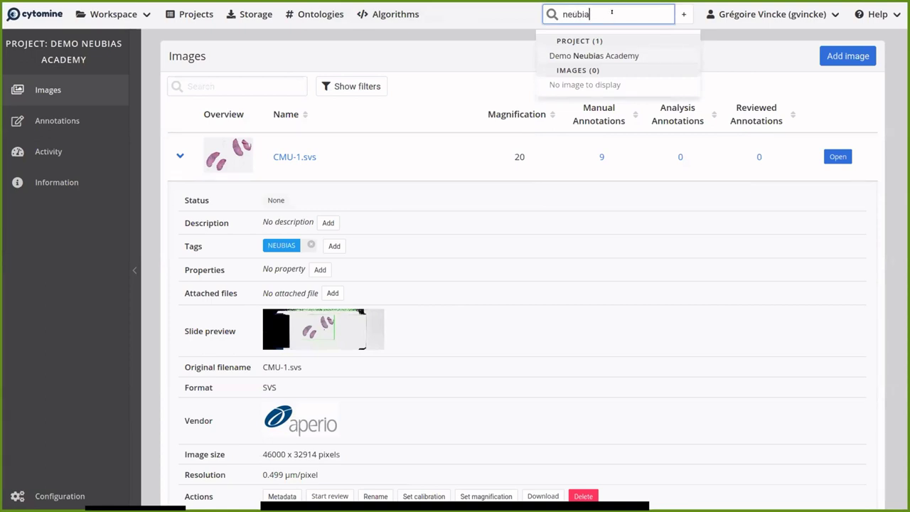
double_click(573, 14)
key(BackSpace)
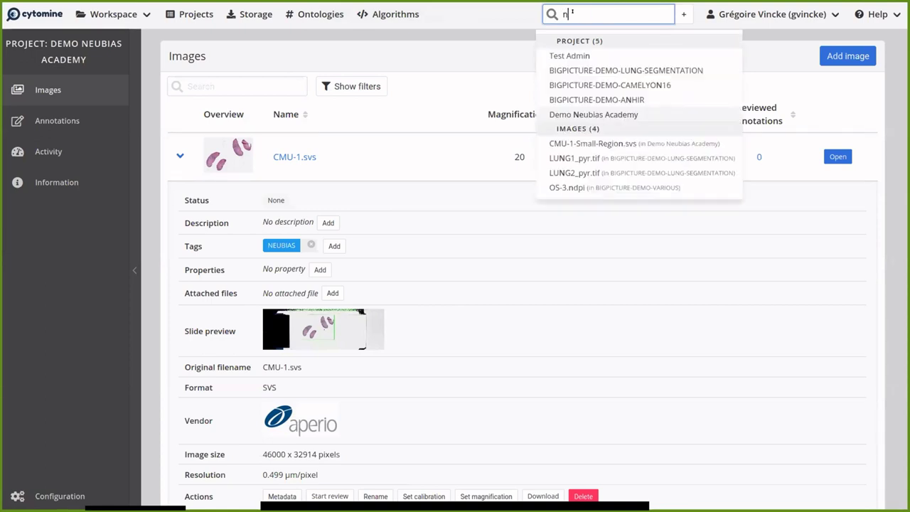
text(neubias)
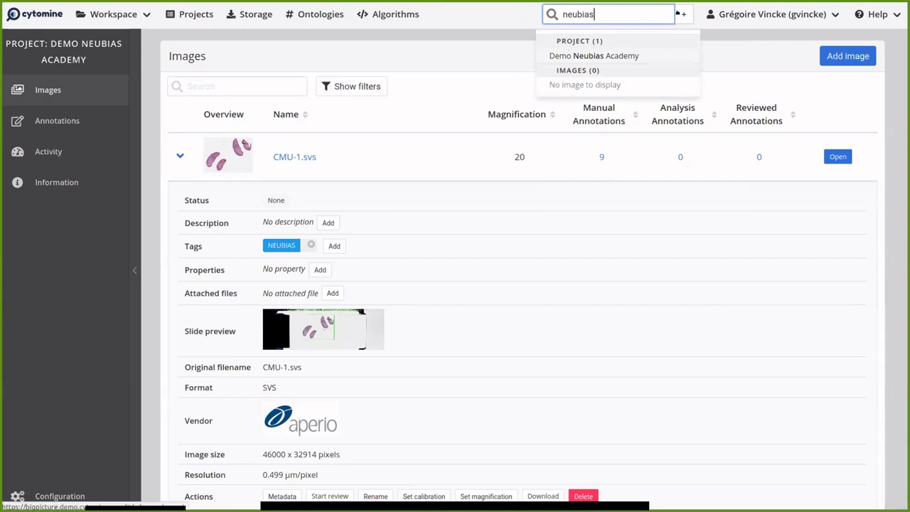
- Filter the advanced search by the Neubias tag and look at the matching images and the other available tags
click(680, 13)
click(71, 142)
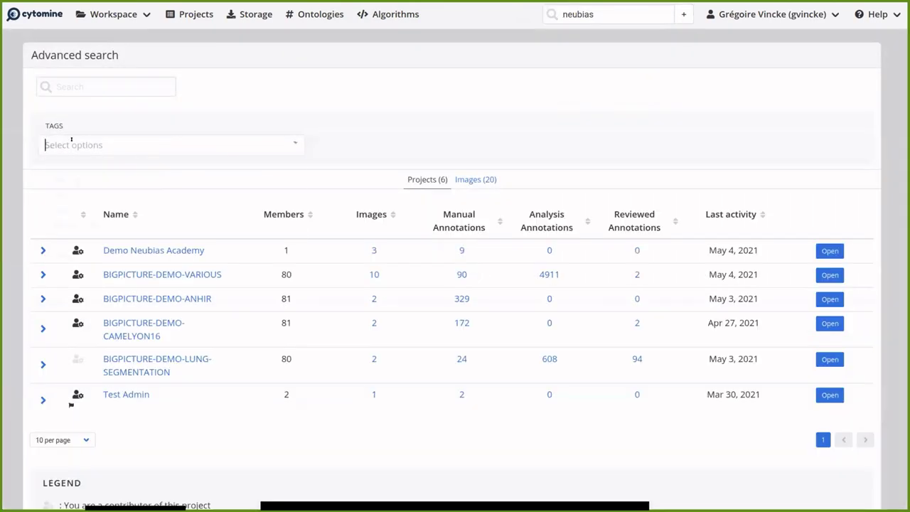
text(neubia)
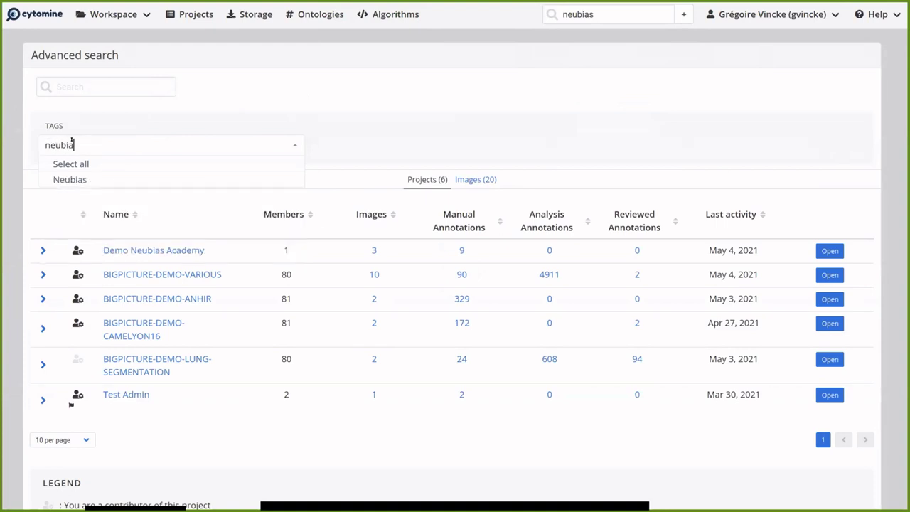
click(64, 174)
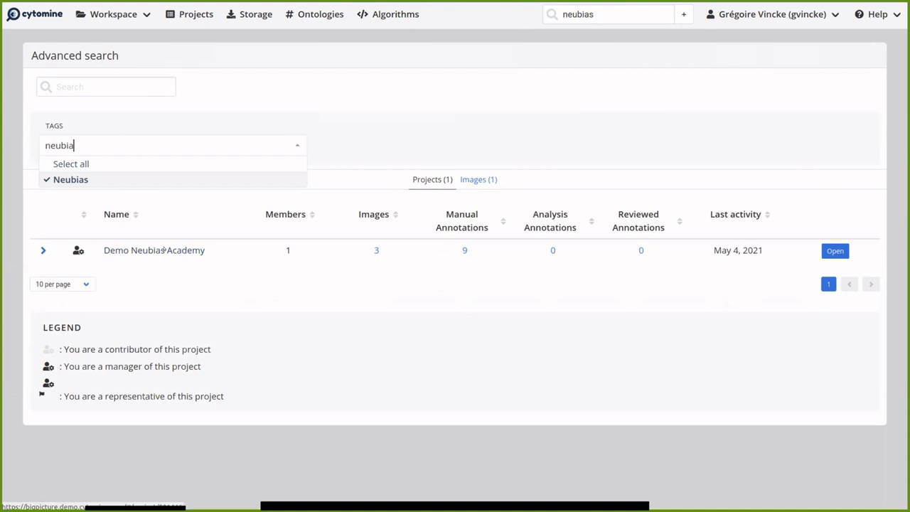
click(478, 179)
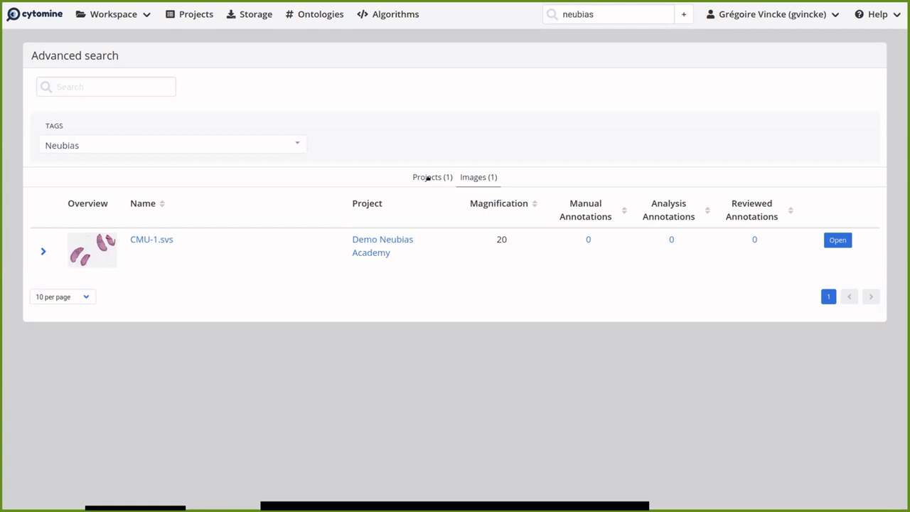
click(172, 143)
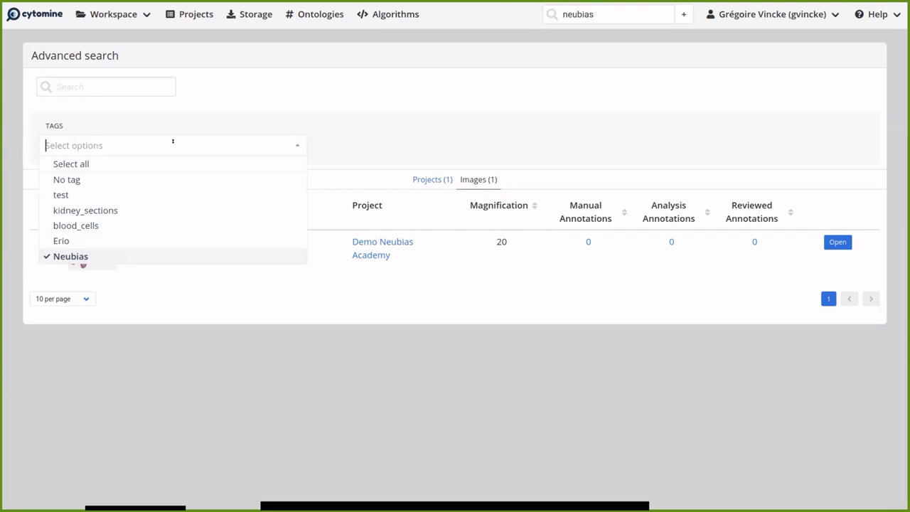
click(343, 124)
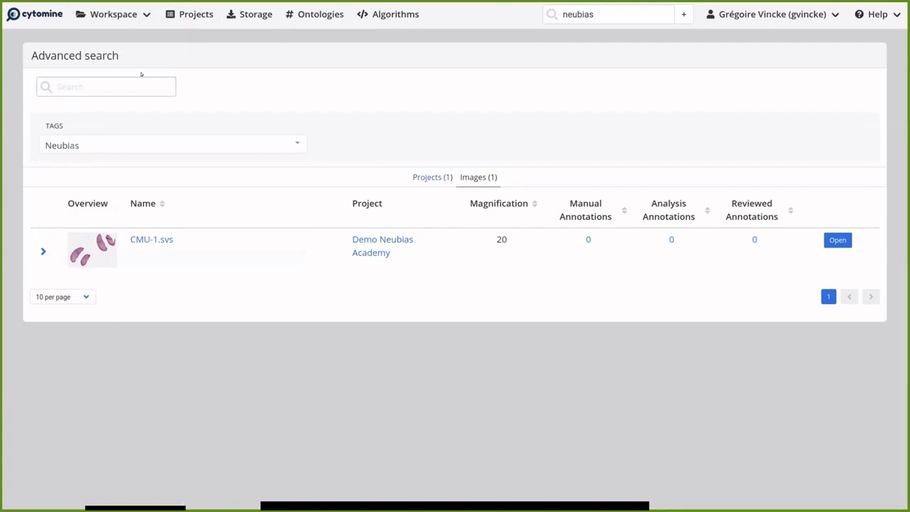
- Open the CMU-1.svs image from the search results and associate the existing Neubias tag with the circular annotation
click(142, 240)
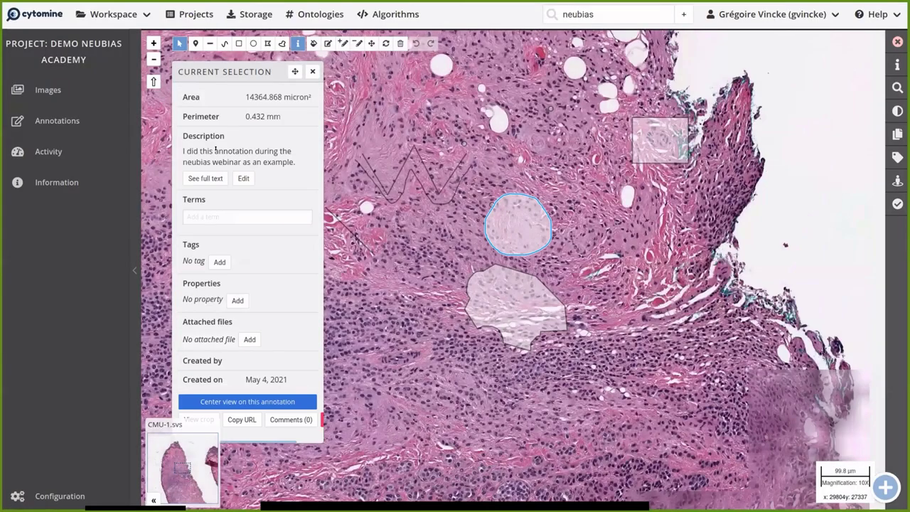
click(214, 216)
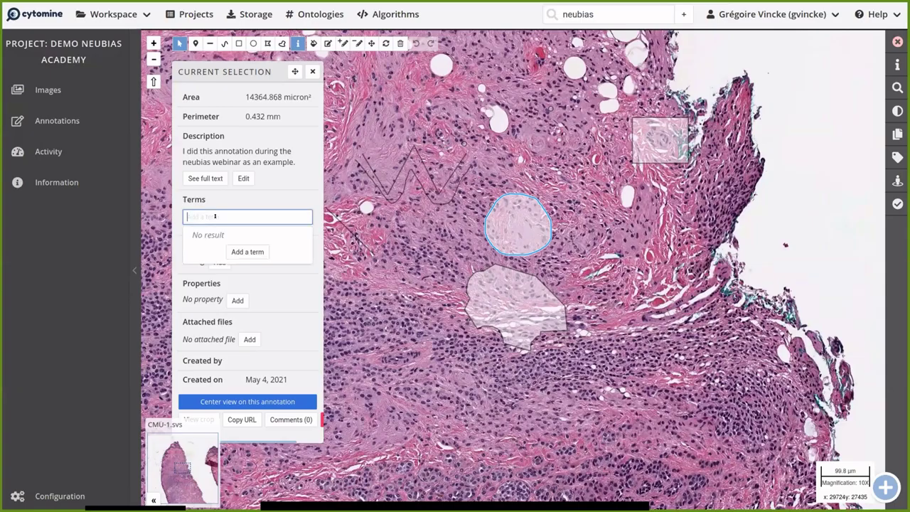
click(219, 262)
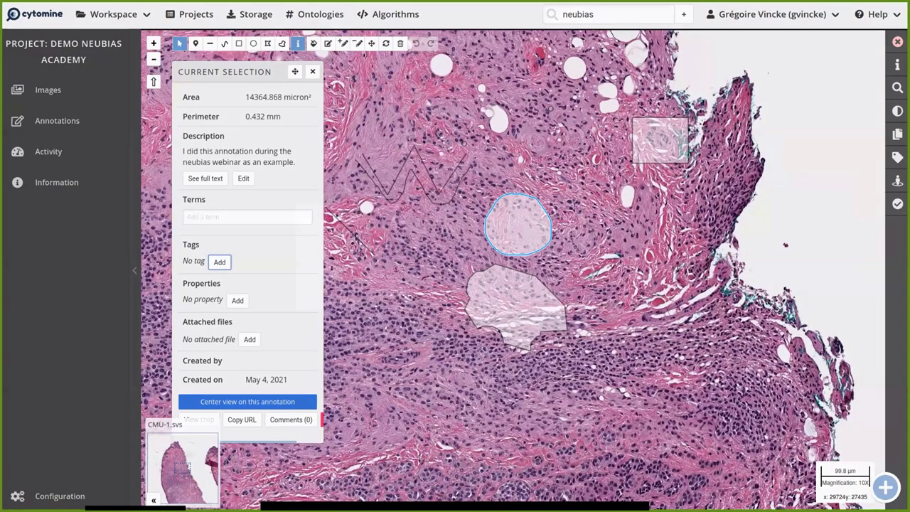
click(344, 252)
text(Neubias)
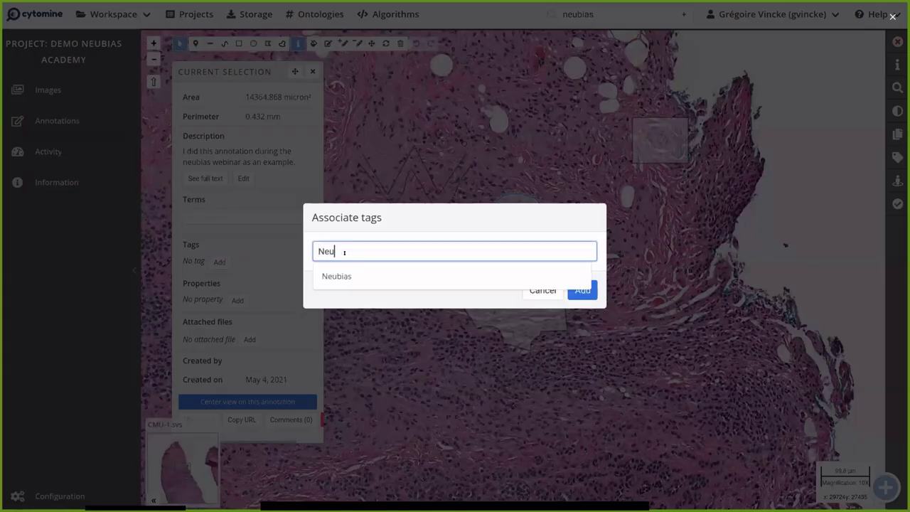
click(344, 273)
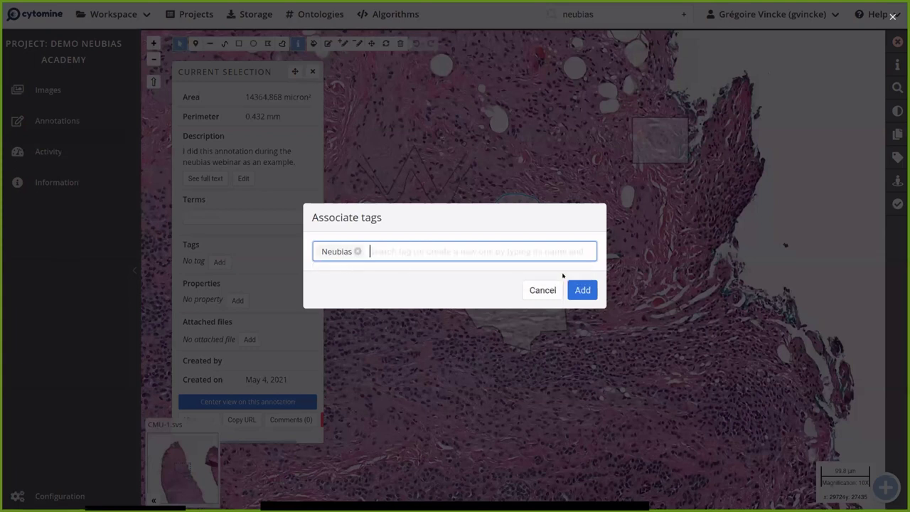
click(582, 290)
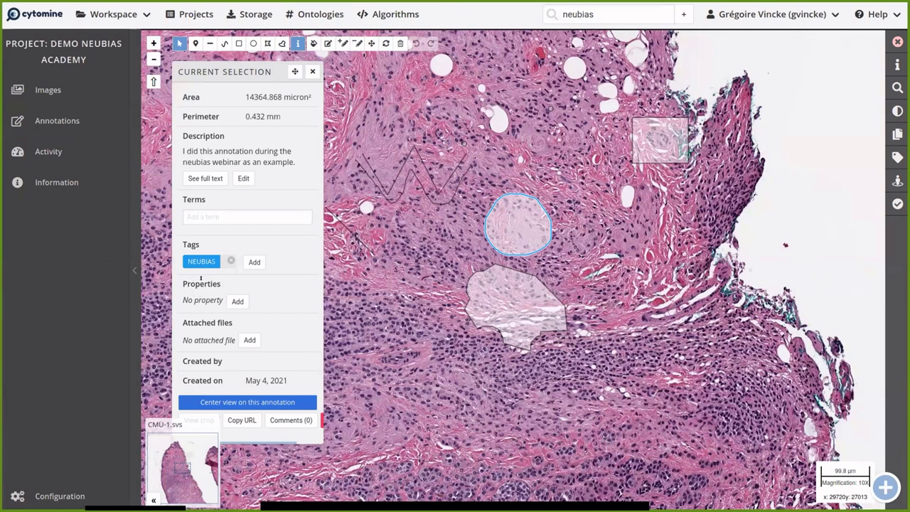
- Add a property with key n and value 1 to the circular annotation
click(238, 301)
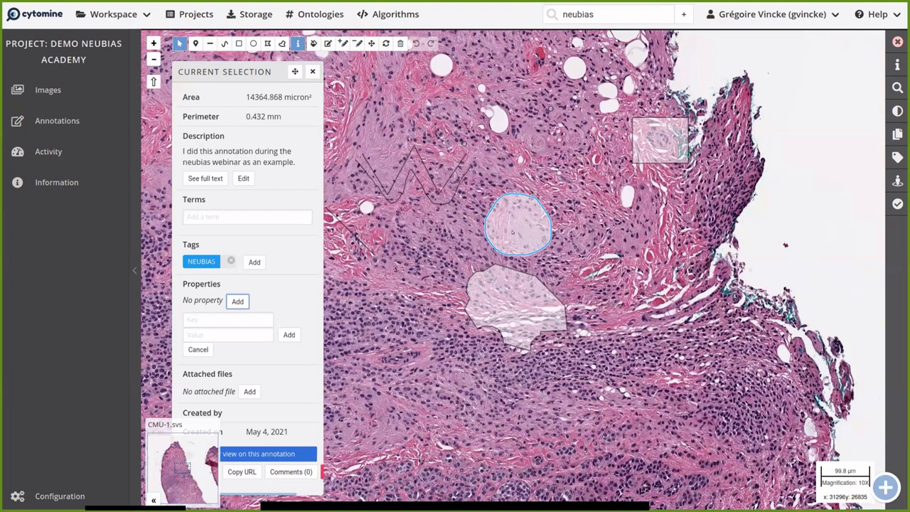
click(216, 318)
click(216, 318)
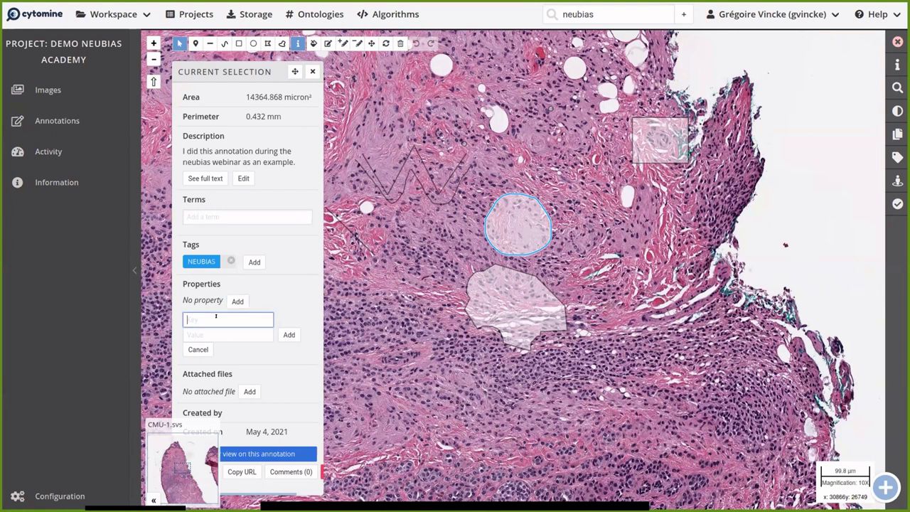
text(n)
click(208, 332)
text(1)
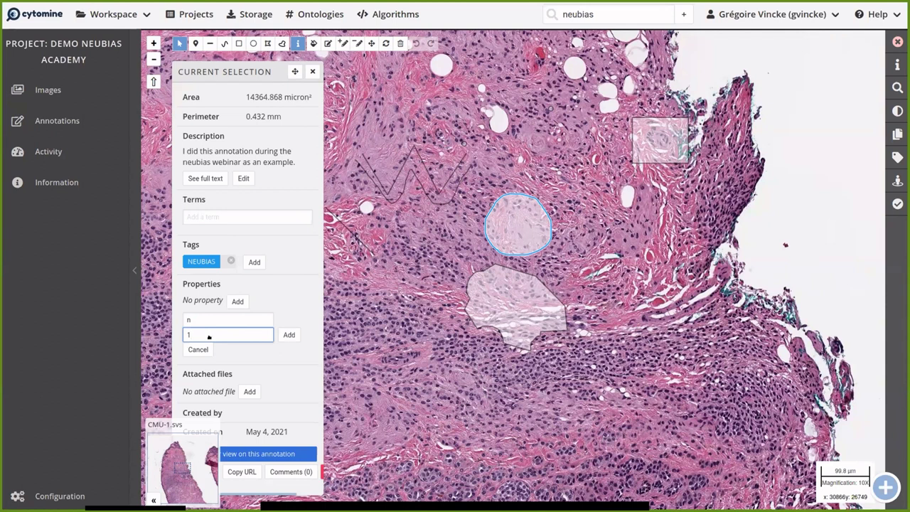
click(289, 335)
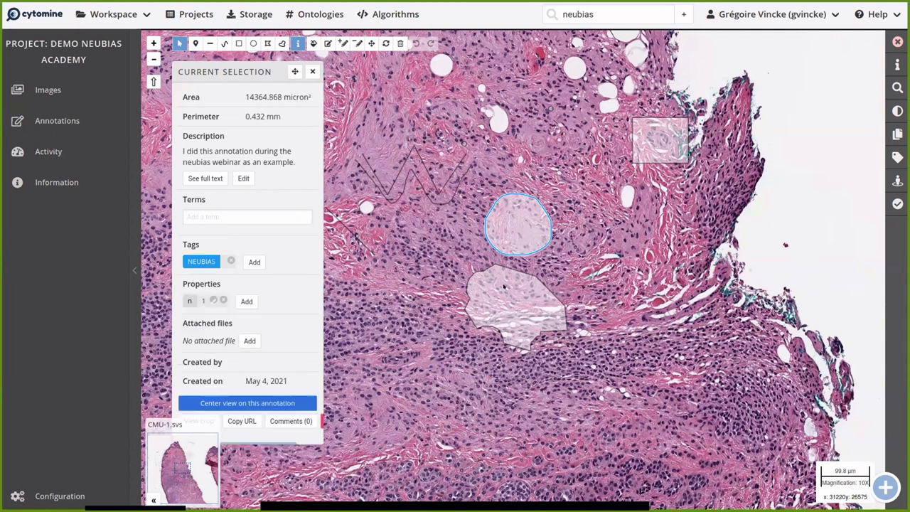
- Add a property with key n and value 2 to the irregular polygon annotation below the circle
click(506, 290)
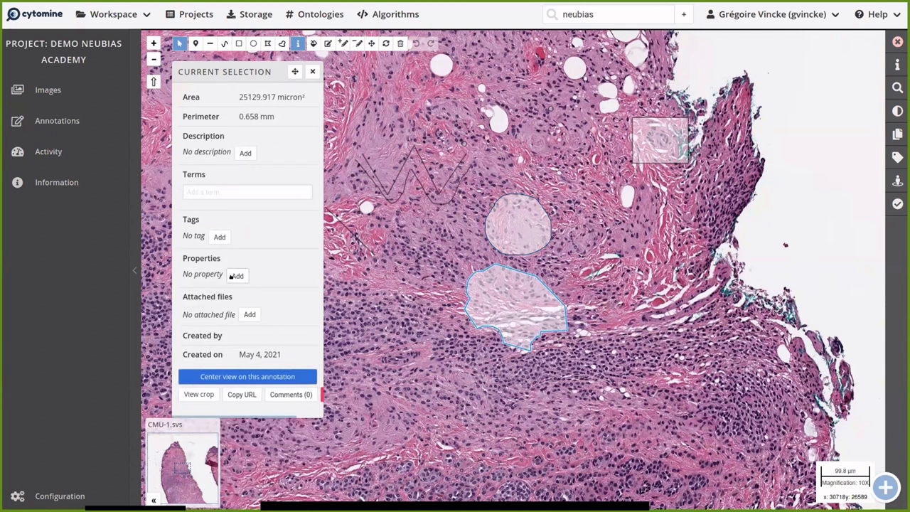
click(237, 275)
click(210, 291)
text(n)
click(194, 304)
text(2)
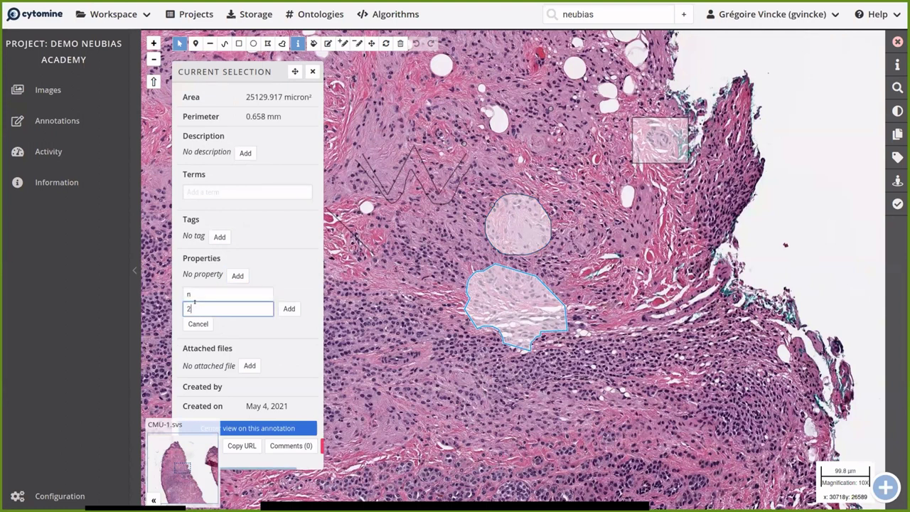
click(289, 308)
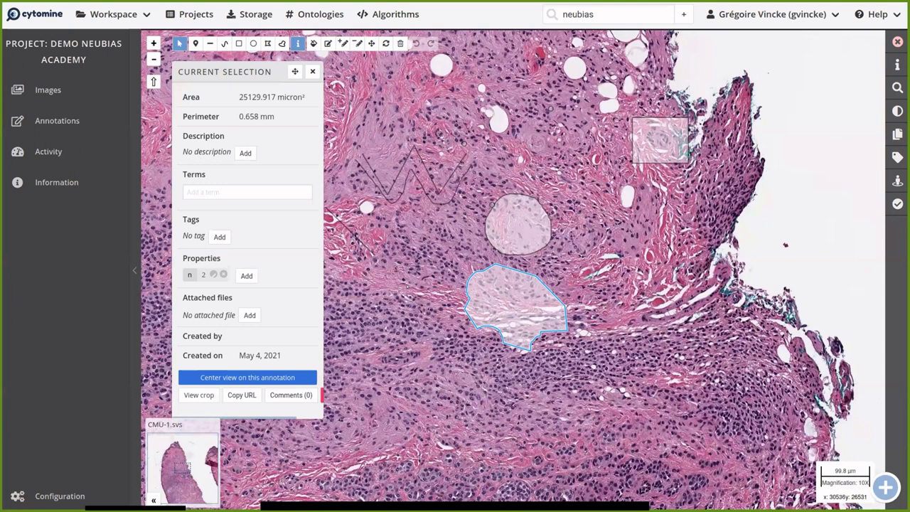
- Add a property with key n and value 3 to the rectangular annotation near the tissue edge
click(654, 132)
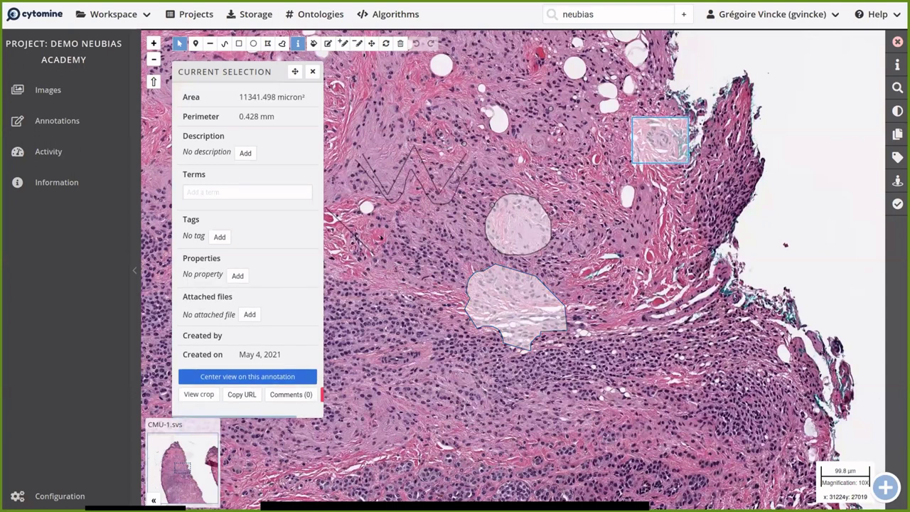
click(236, 276)
click(214, 296)
text(n)
click(217, 307)
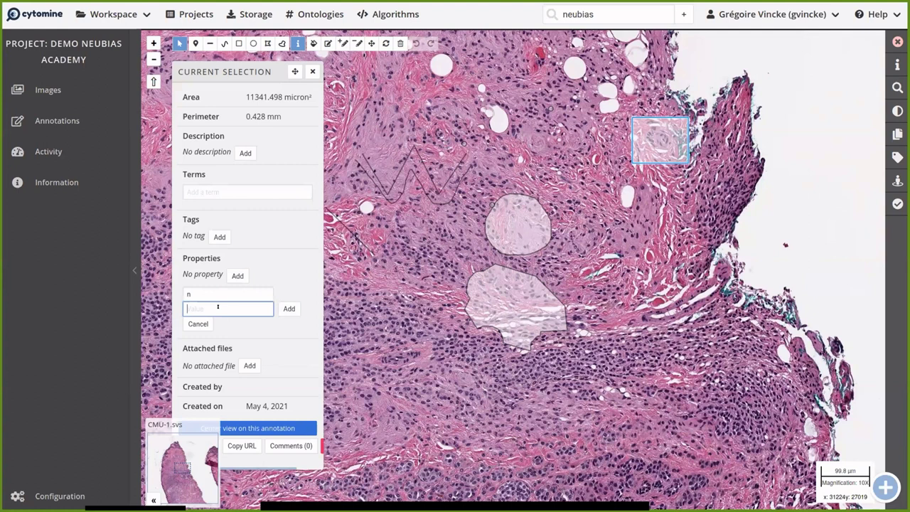
text(3)
click(290, 309)
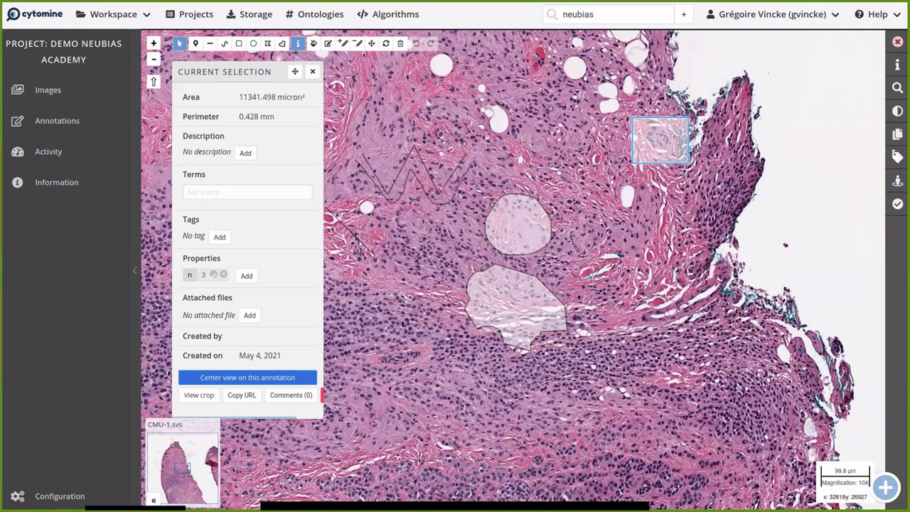
- Display the values of property key n on the image's annotations and close the details of the current selection
click(896, 156)
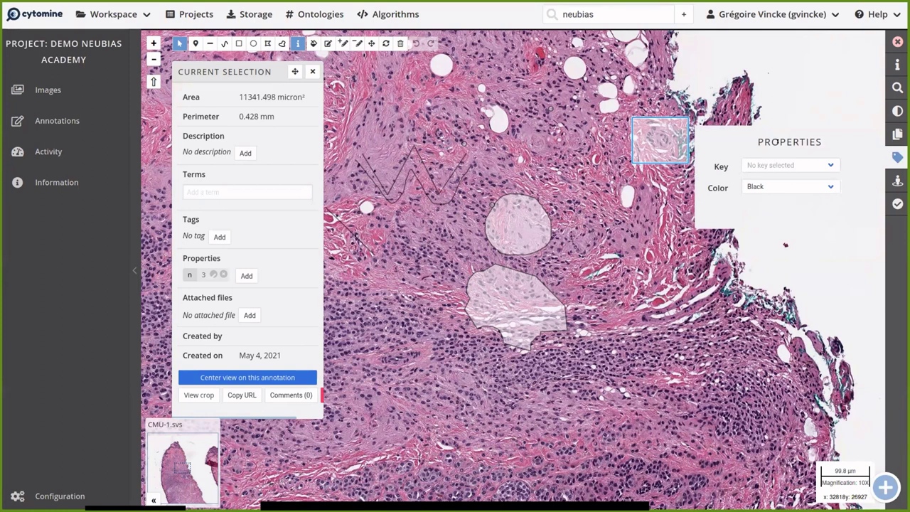
click(776, 164)
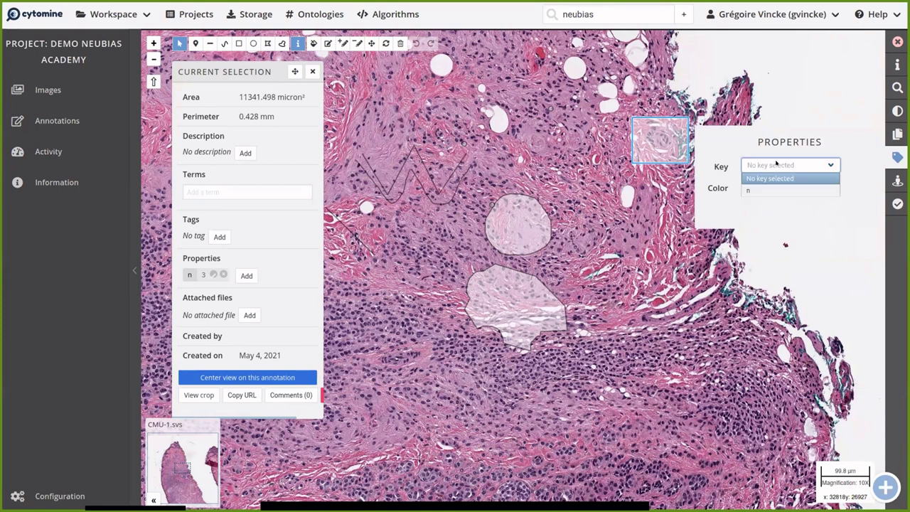
click(747, 189)
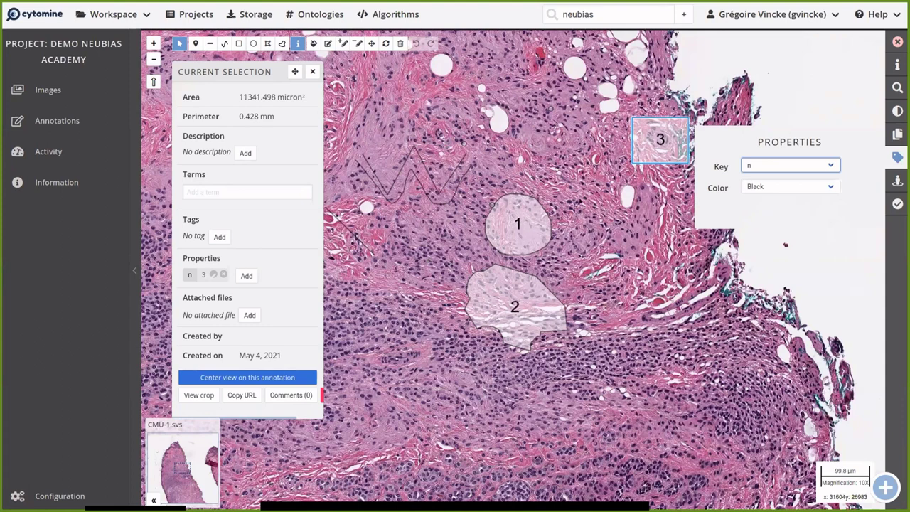
scroll(537, 216, up, 1)
scroll(537, 217, up, 1)
scroll(537, 217, down, 2)
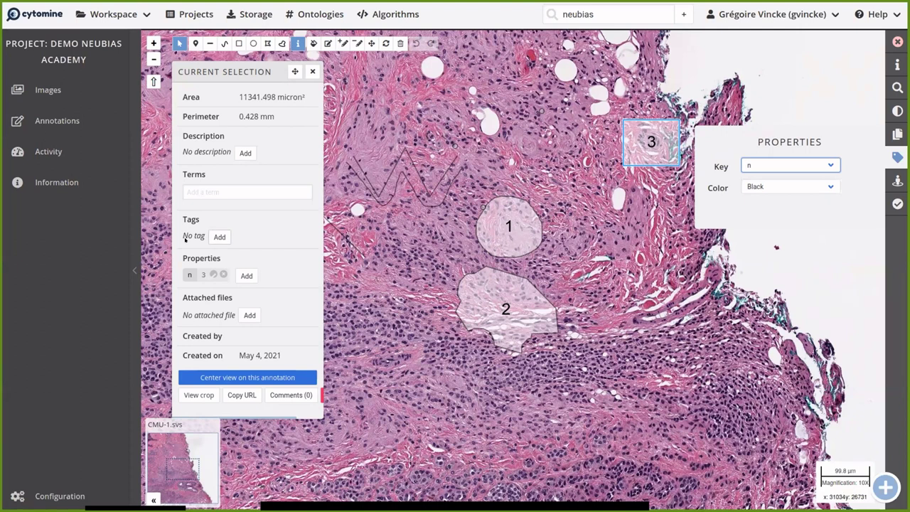
click(188, 273)
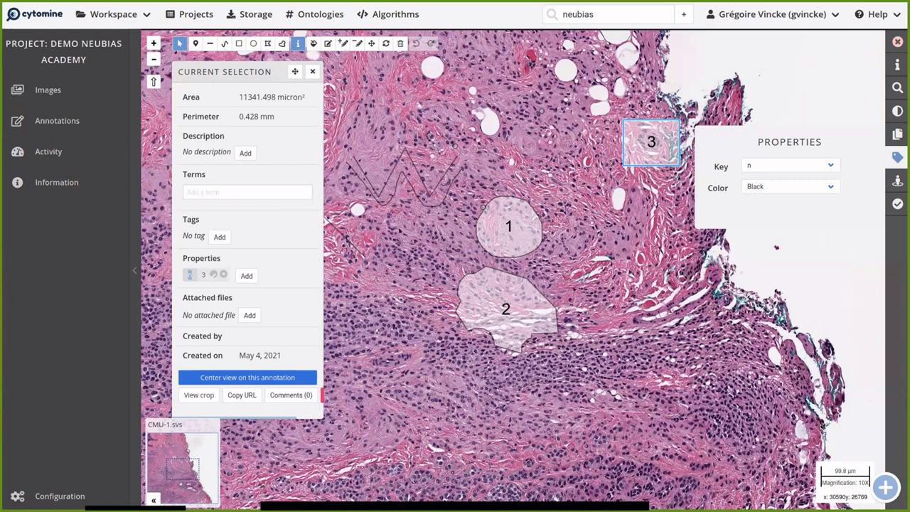
click(312, 71)
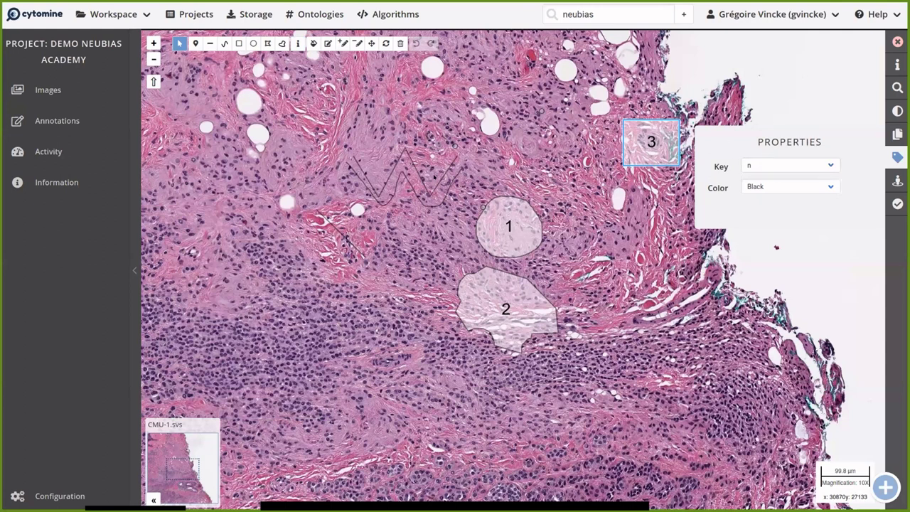
- Look at the property entries in the CMU-1.svs image details and in the Demo Neubias Academy project's information
click(44, 91)
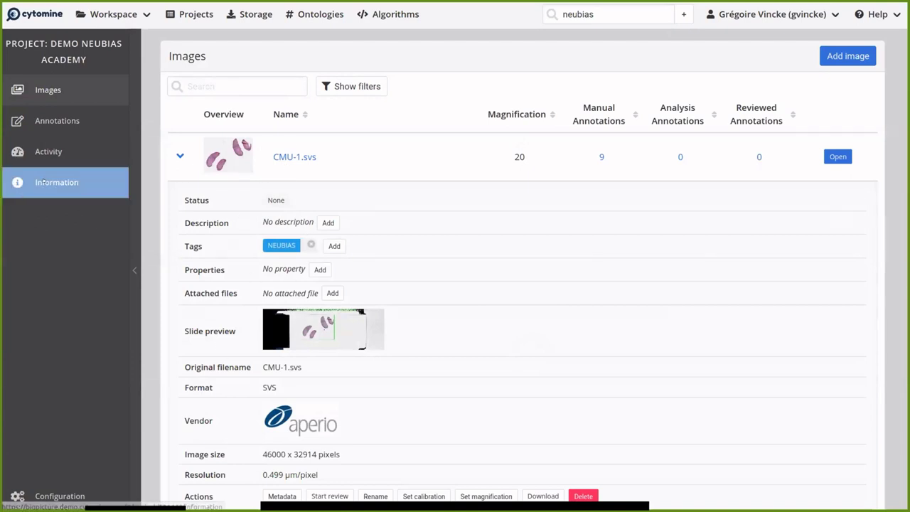
click(65, 180)
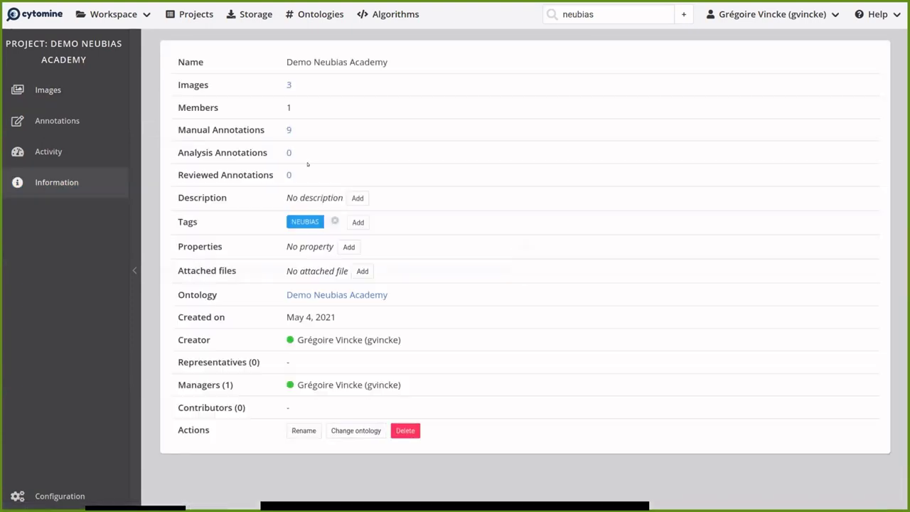
click(349, 247)
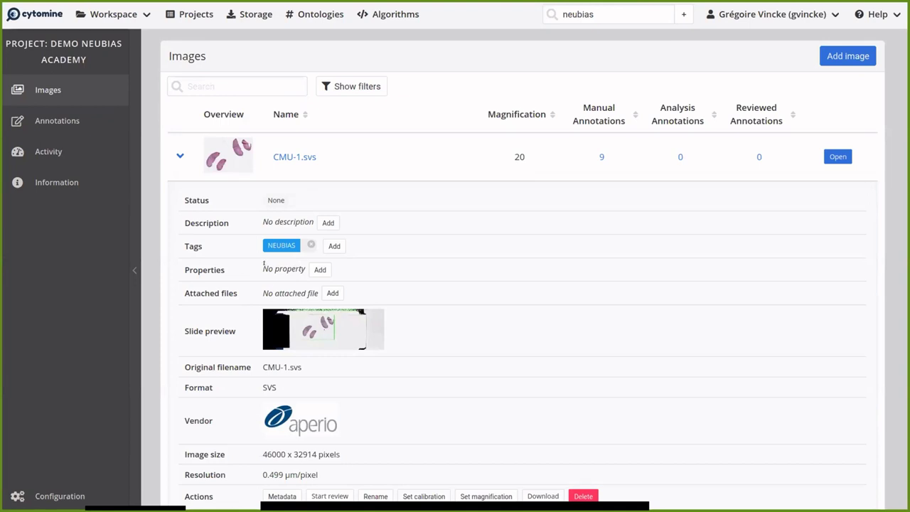
- Reopen CMU-1.svs, select the circular annotation and check which terms are available for it
click(294, 157)
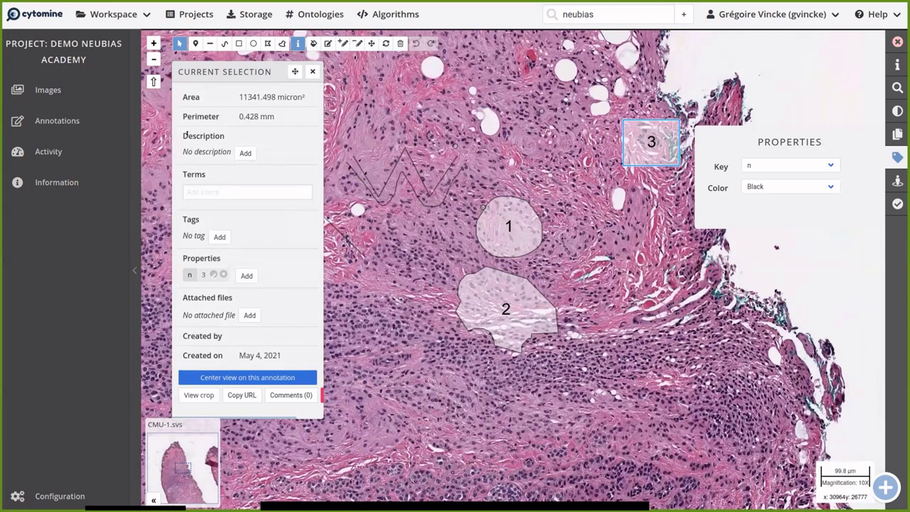
click(508, 231)
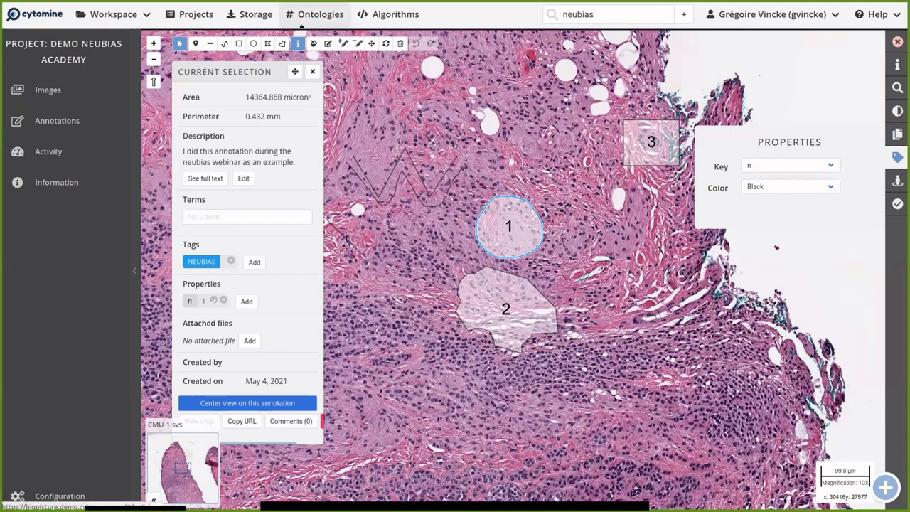
click(208, 211)
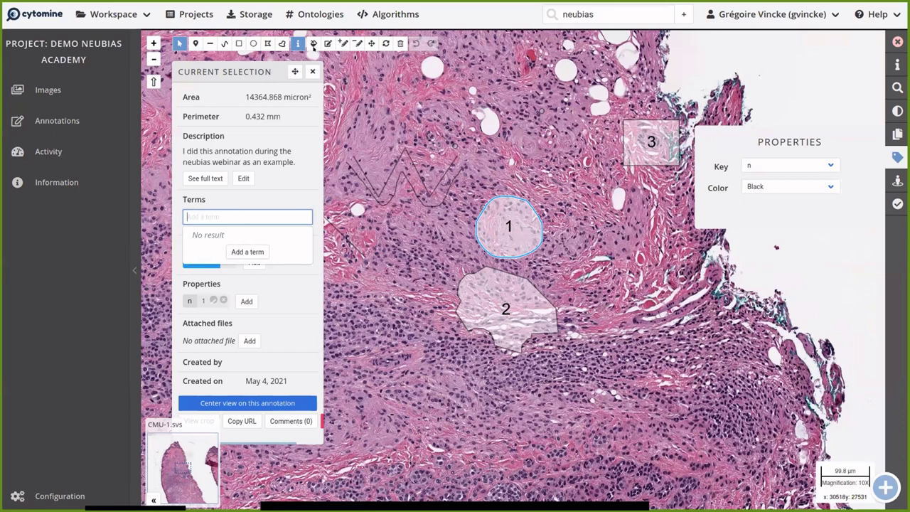
- Add a term named TermA with the proposed green color to the Demo Neubias Academy ontology
click(306, 16)
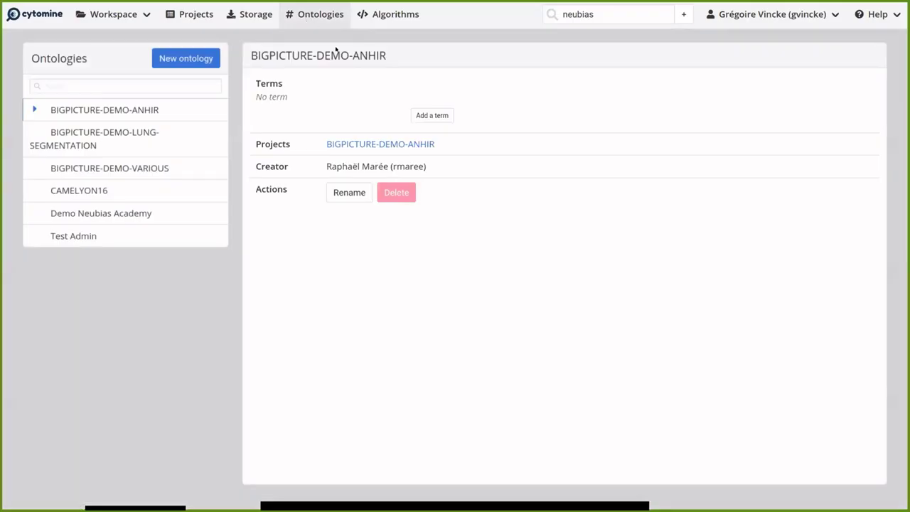
click(103, 212)
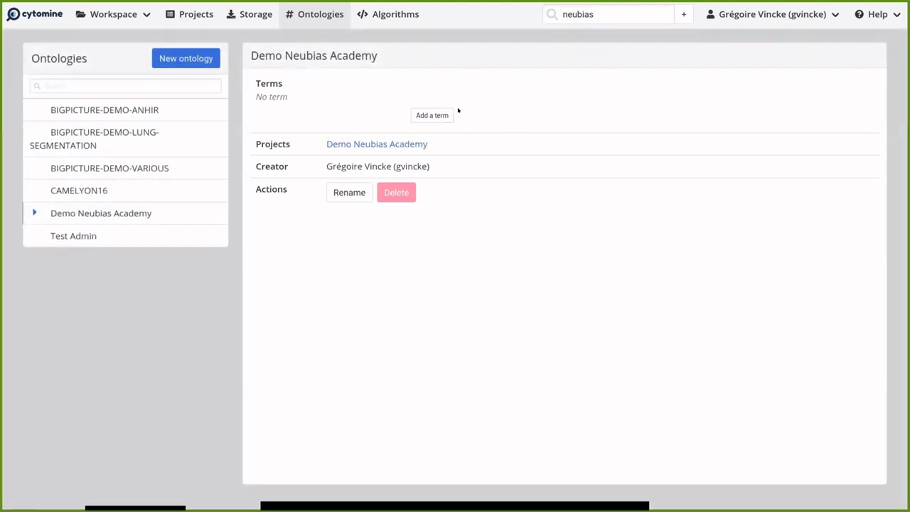
click(429, 113)
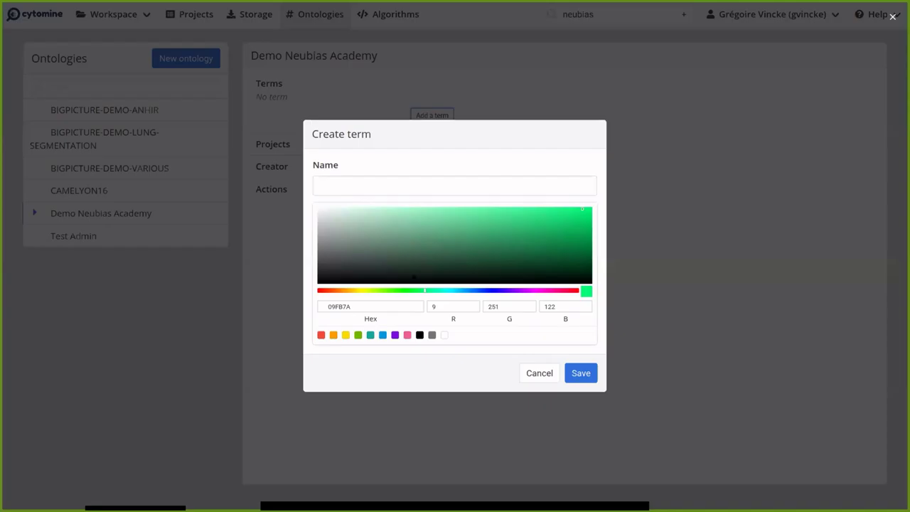
click(337, 180)
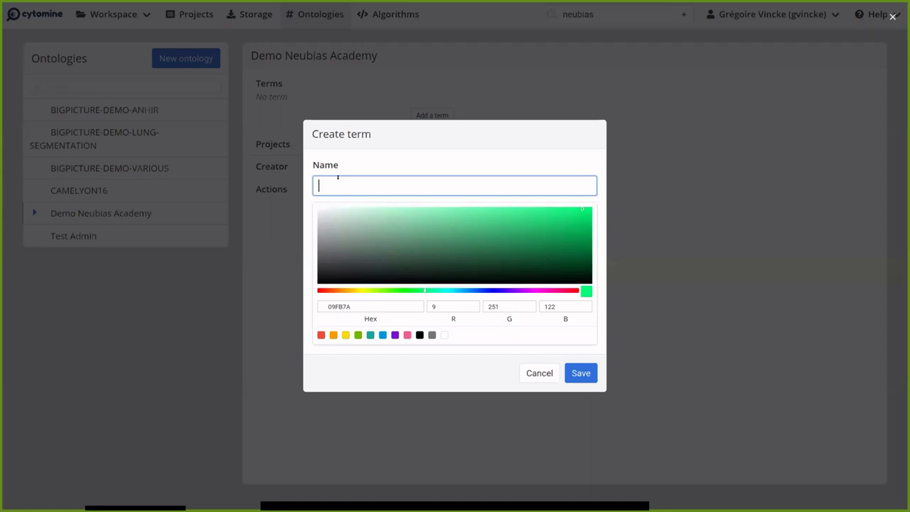
click(338, 180)
text(TermA)
click(579, 371)
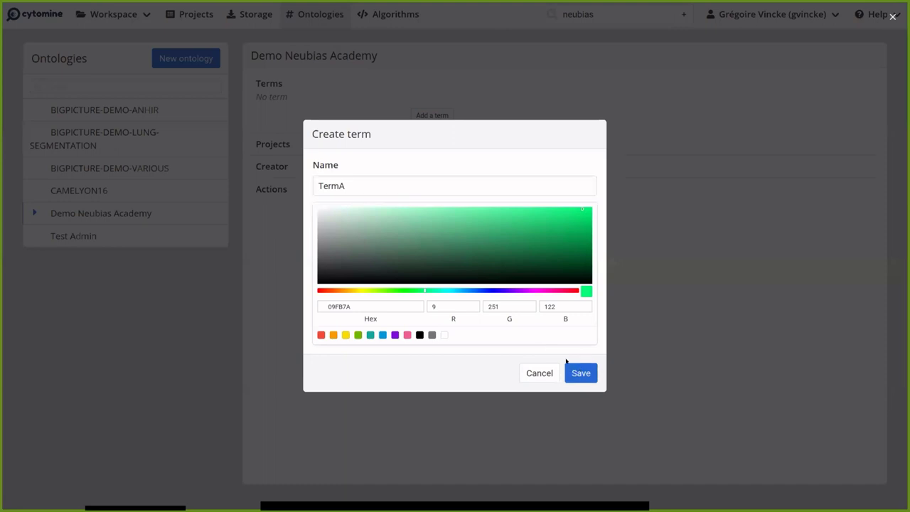
- Add a second term named TermB with the dark red color 2B030A to the same ontology
click(436, 118)
click(367, 179)
text(Term)
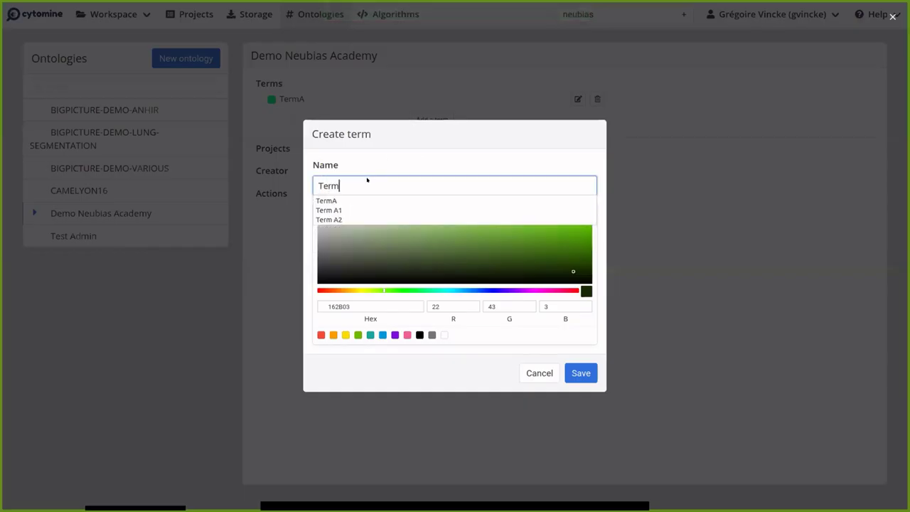
text(B)
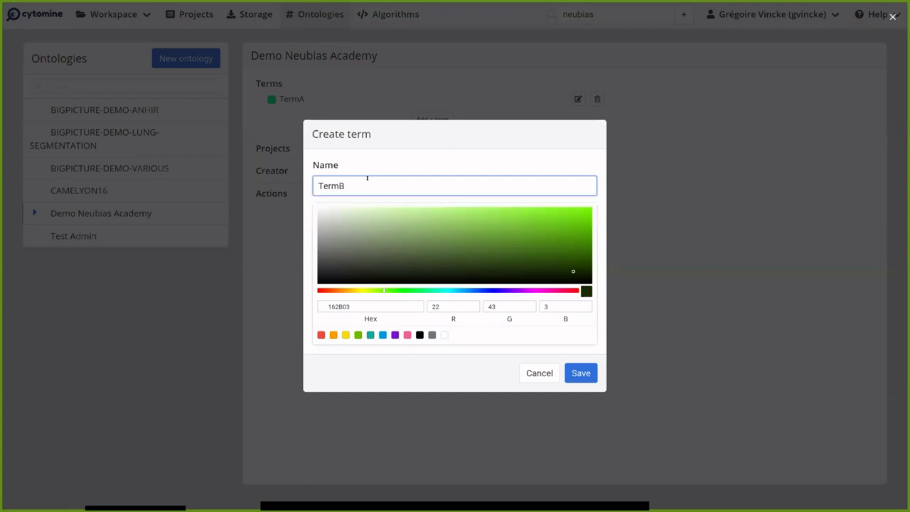
click(567, 292)
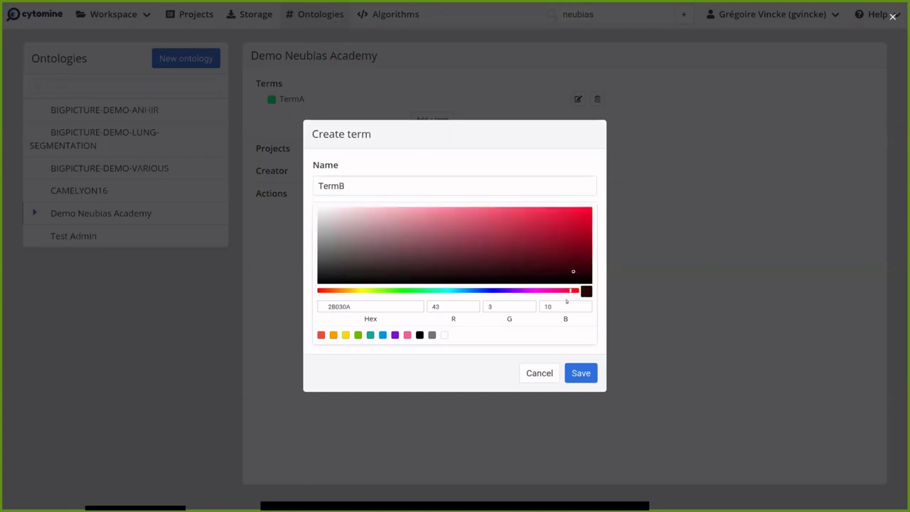
click(581, 372)
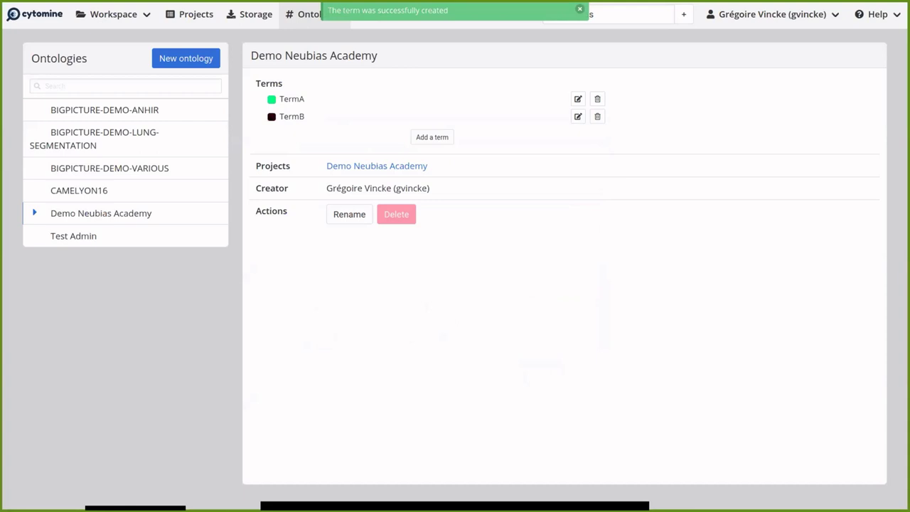
- Change the color of TermB to a bright red and save the term
click(577, 117)
click(563, 215)
click(574, 372)
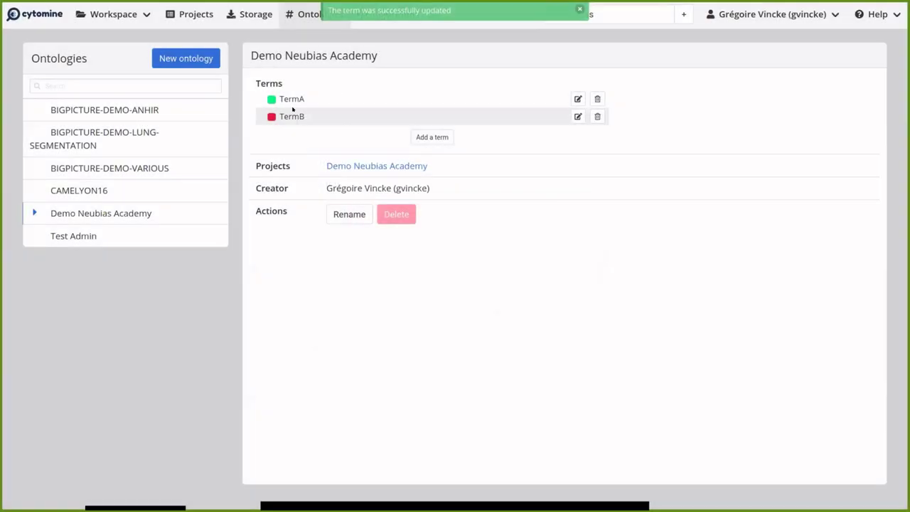
- Return to CMU-1.svs and assign TermA to the circular annotation
mouse_move(110, 14)
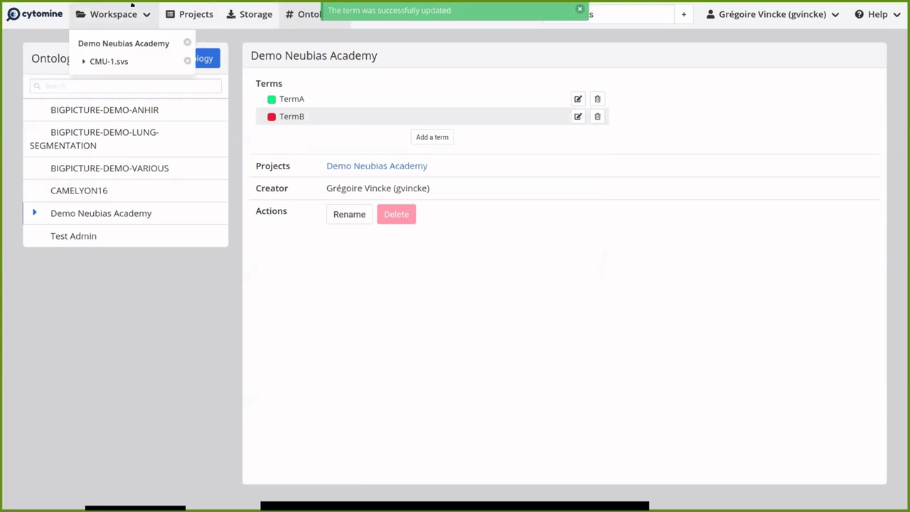
click(109, 62)
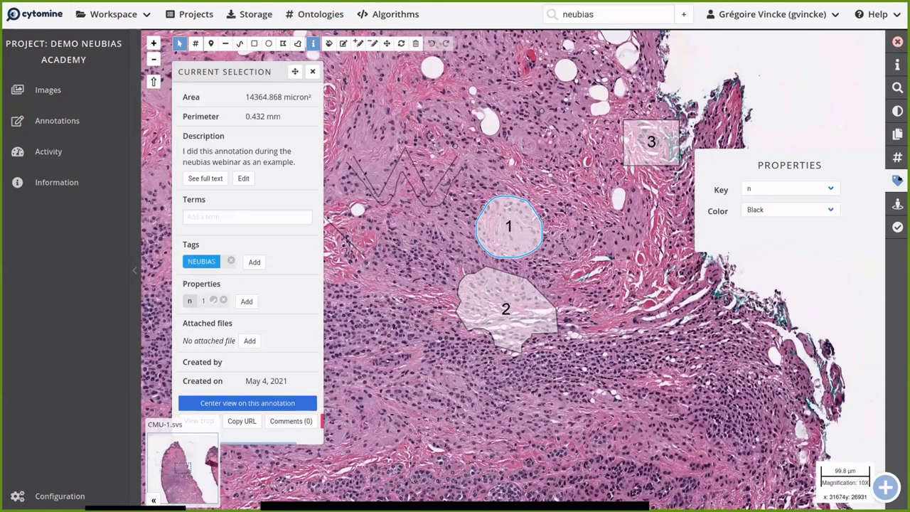
click(897, 180)
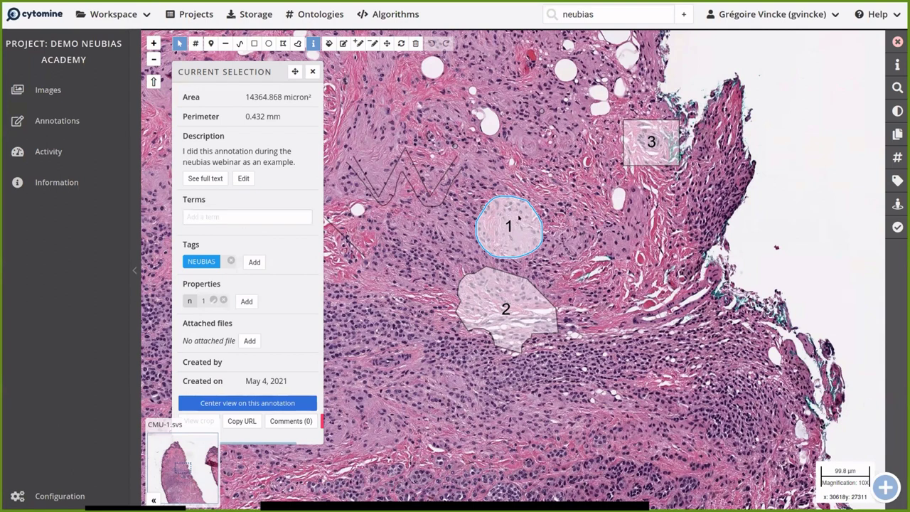
click(217, 216)
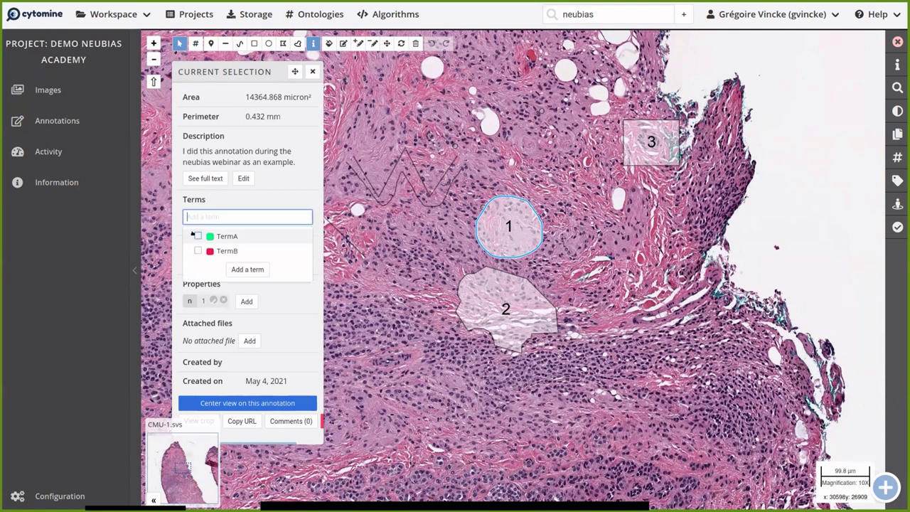
click(197, 235)
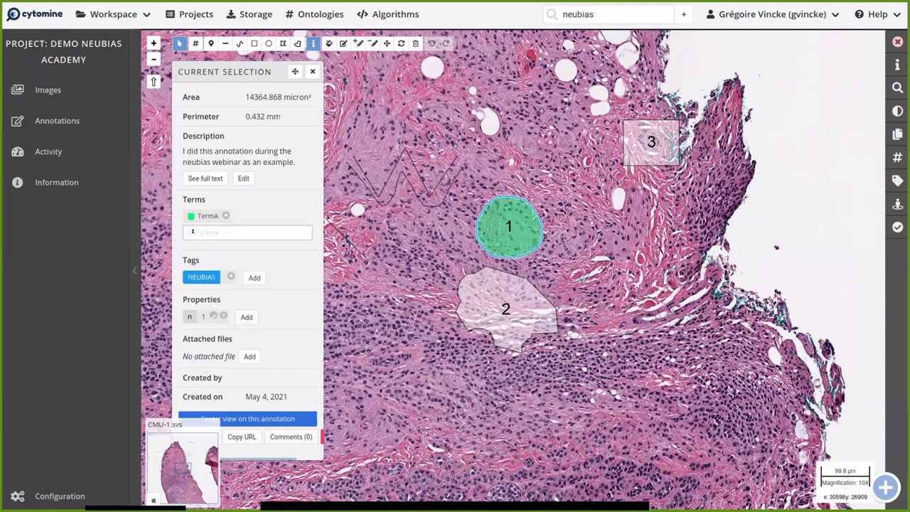
- Assign TermB to the irregular polygon annotation below the circle and close the details of the current selection
click(488, 286)
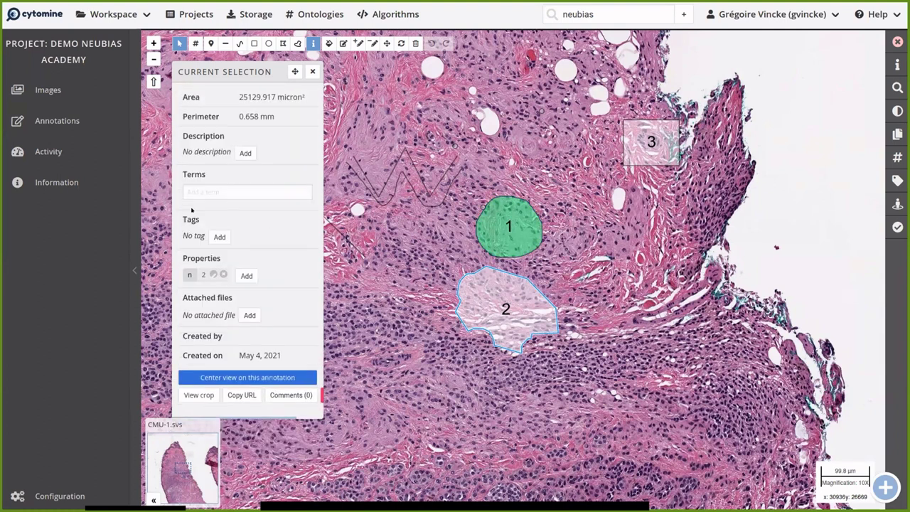
click(190, 192)
click(196, 226)
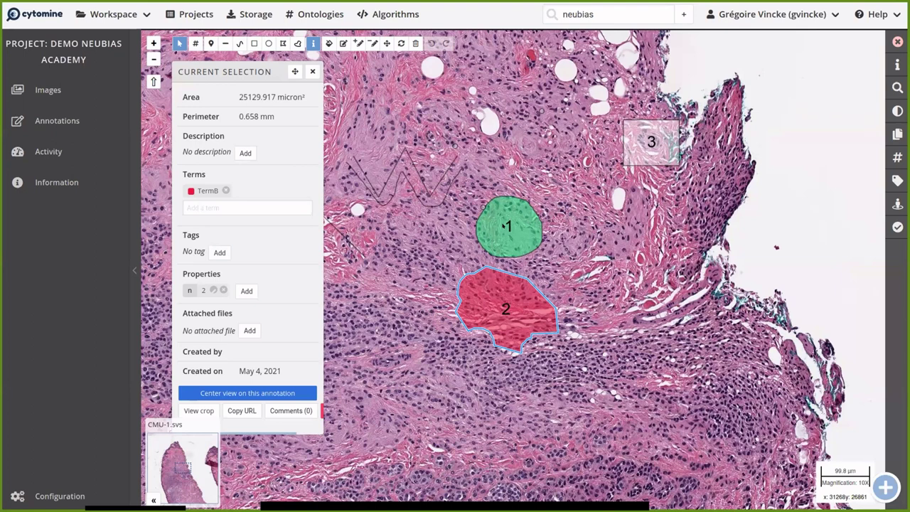
click(312, 71)
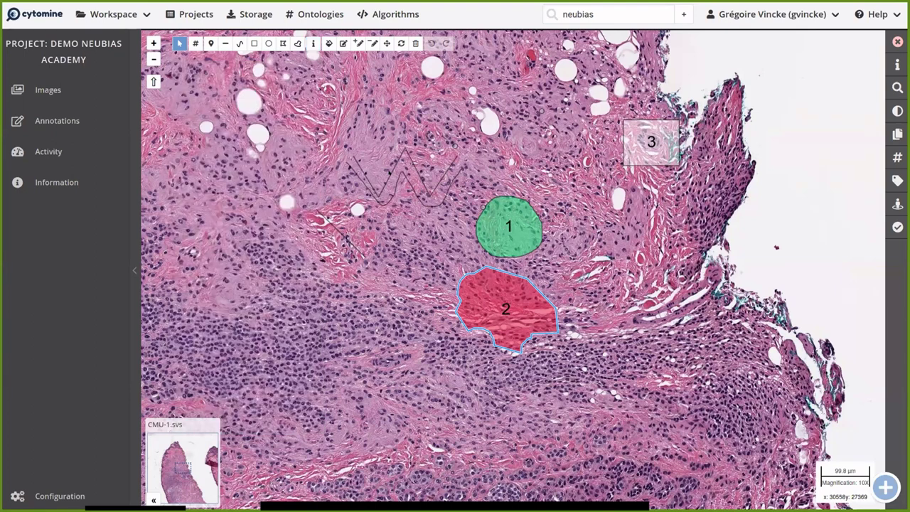
- Set TermA as the term for new annotations and draw three freehand polygons in the tissue beside the existing annotations
scroll(399, 174, up, 2)
scroll(398, 175, down, 3)
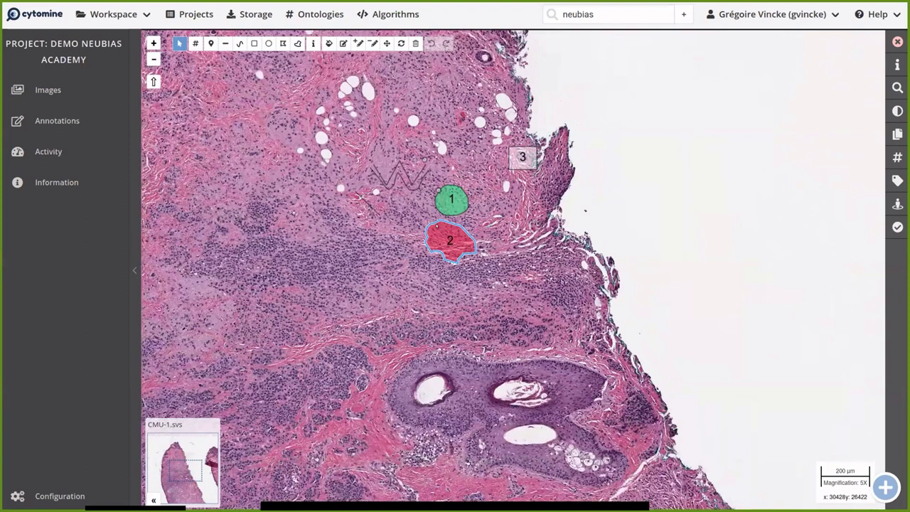
mouse_move(425, 279)
mouse_down()
mouse_move(519, 253)
mouse_move(560, 257)
mouse_move(599, 279)
mouse_up()
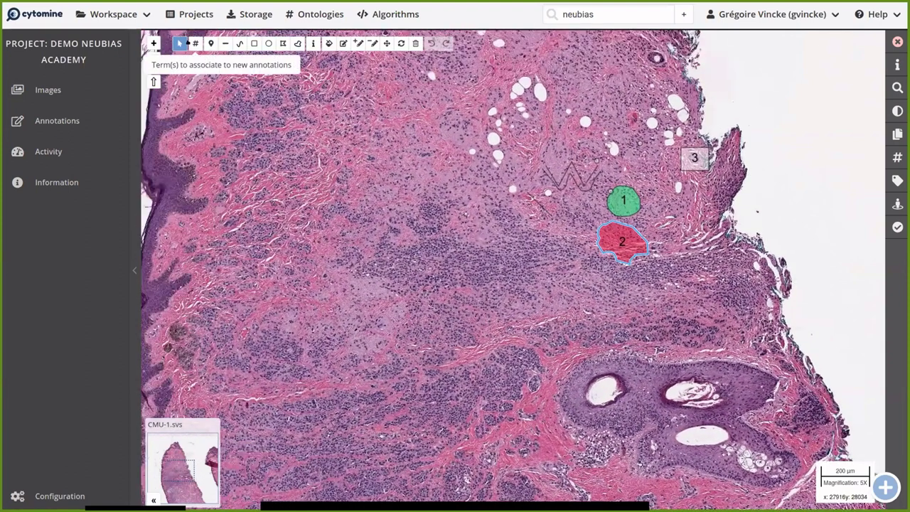
click(194, 43)
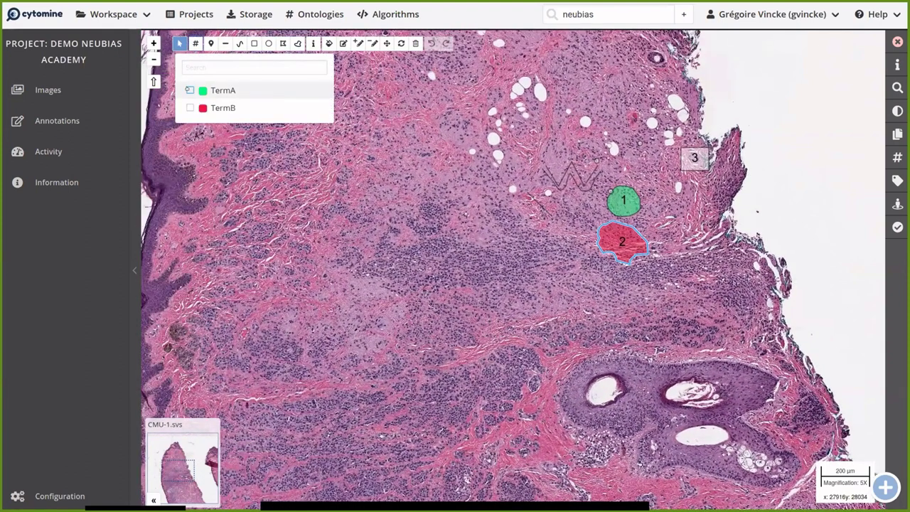
click(189, 90)
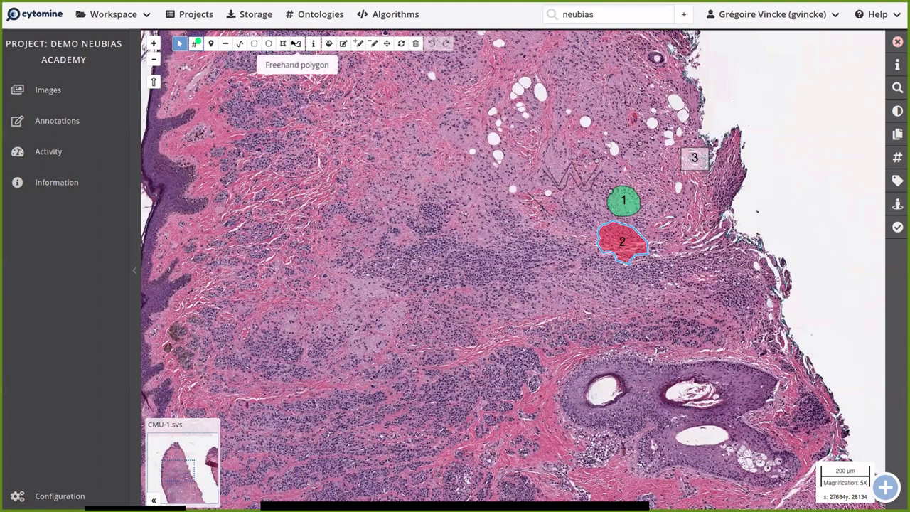
click(298, 43)
mouse_move(418, 183)
mouse_down()
mouse_move(418, 219)
mouse_move(442, 192)
mouse_up()
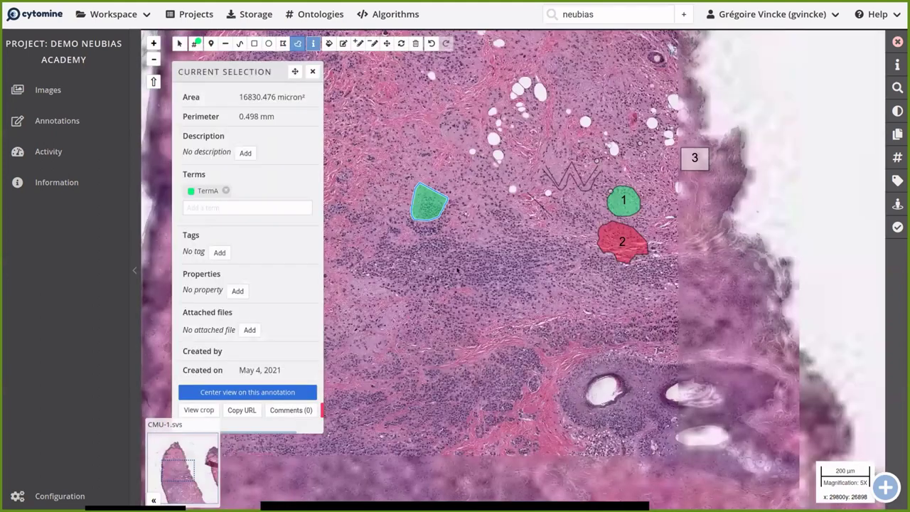
mouse_move(459, 270)
mouse_down()
mouse_move(454, 306)
mouse_move(489, 293)
mouse_up()
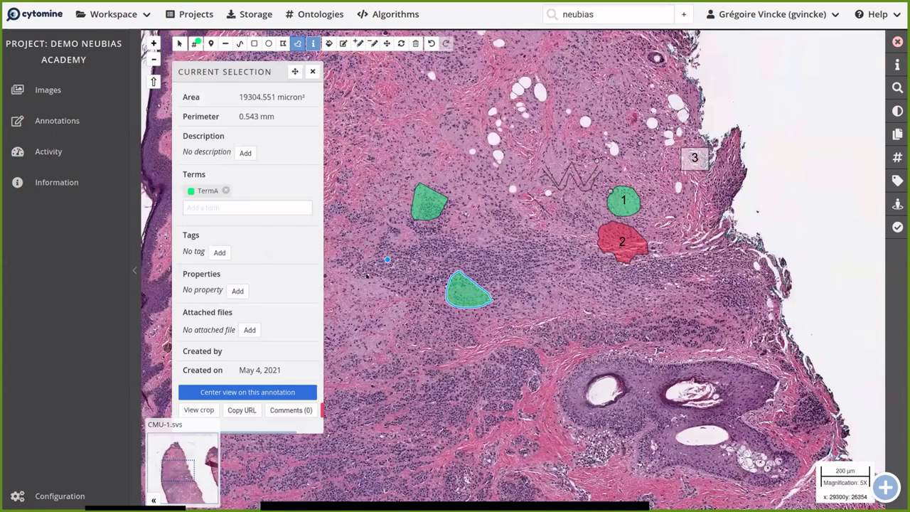
mouse_move(392, 260)
mouse_down()
mouse_move(420, 283)
mouse_move(418, 268)
mouse_up()
- Switch the term for new annotations to TermB and outline the three white cavities near the tissue edge with freehand polygons
click(195, 43)
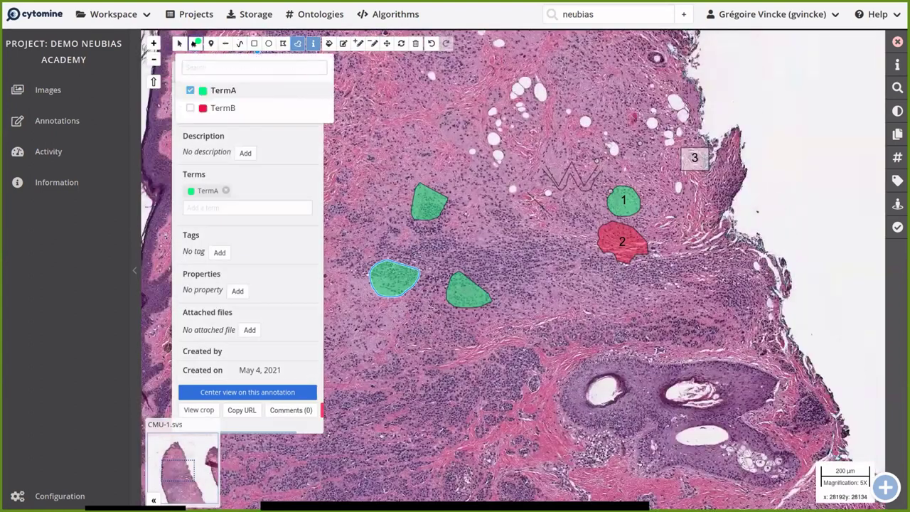
click(189, 107)
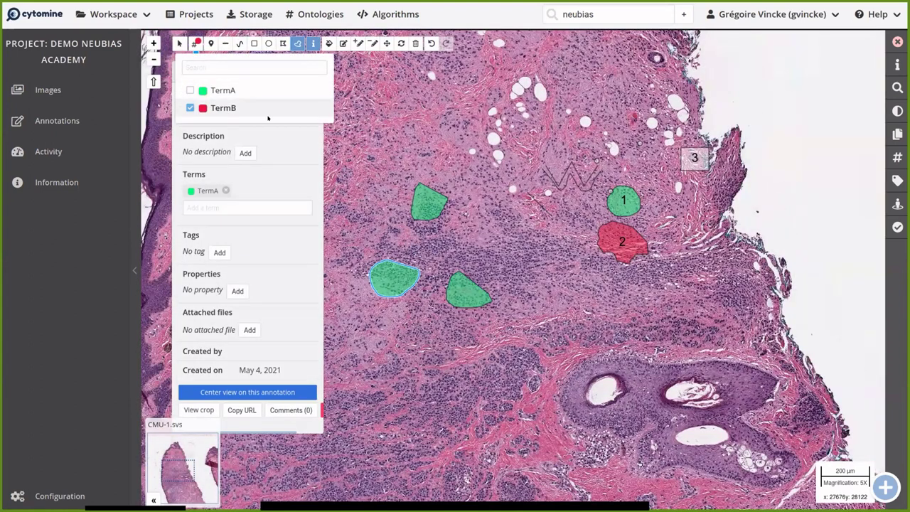
drag(616, 375, 589, 393)
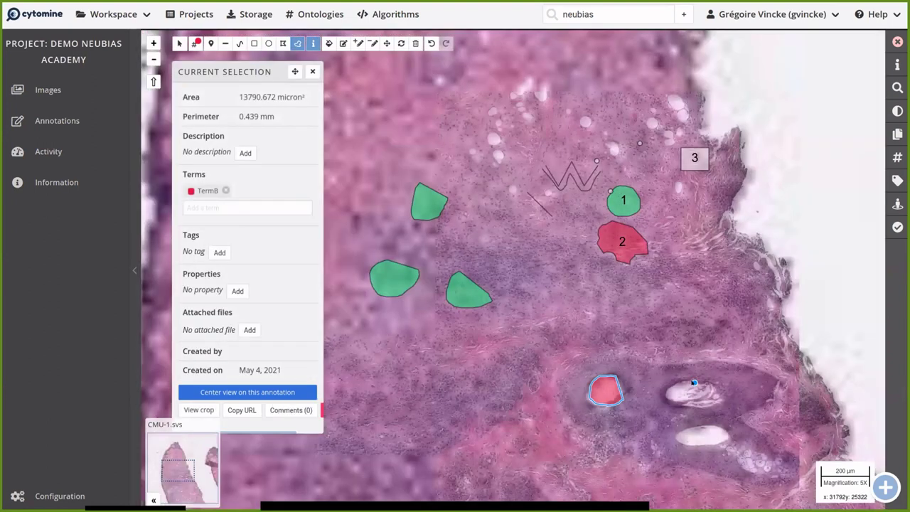
mouse_move(684, 384)
mouse_down()
mouse_move(674, 407)
mouse_move(715, 400)
mouse_move(713, 412)
mouse_move(682, 435)
mouse_move(718, 444)
mouse_move(732, 434)
mouse_up()
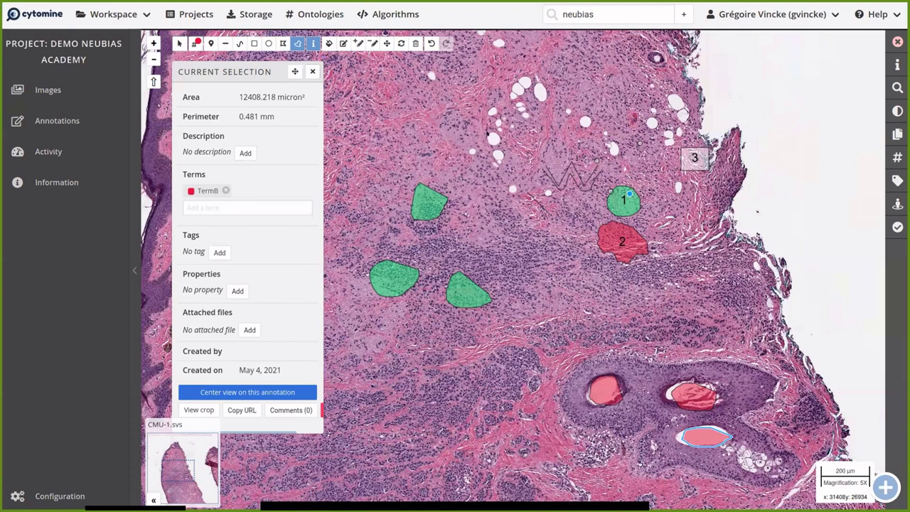
- Hide the TermA and TermB annotations on the image by their terms, and show both again
click(313, 44)
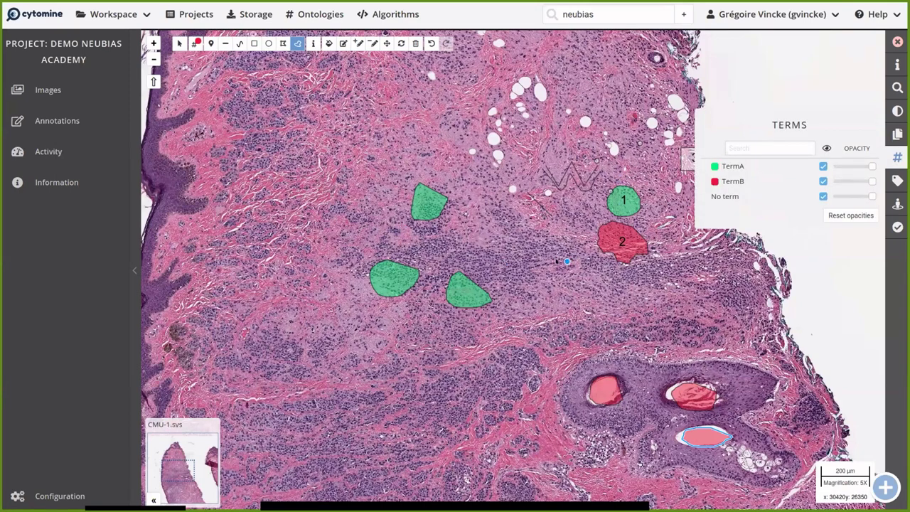
click(822, 166)
key(i)
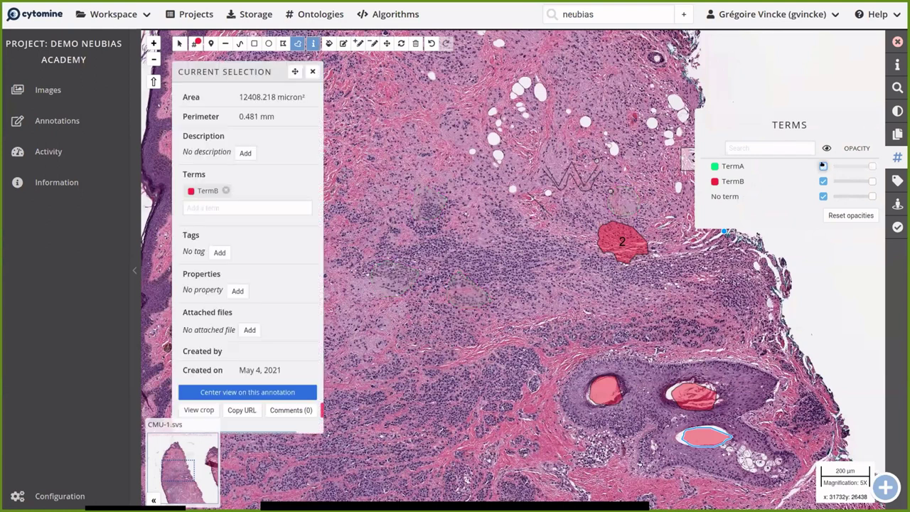
key(Escape)
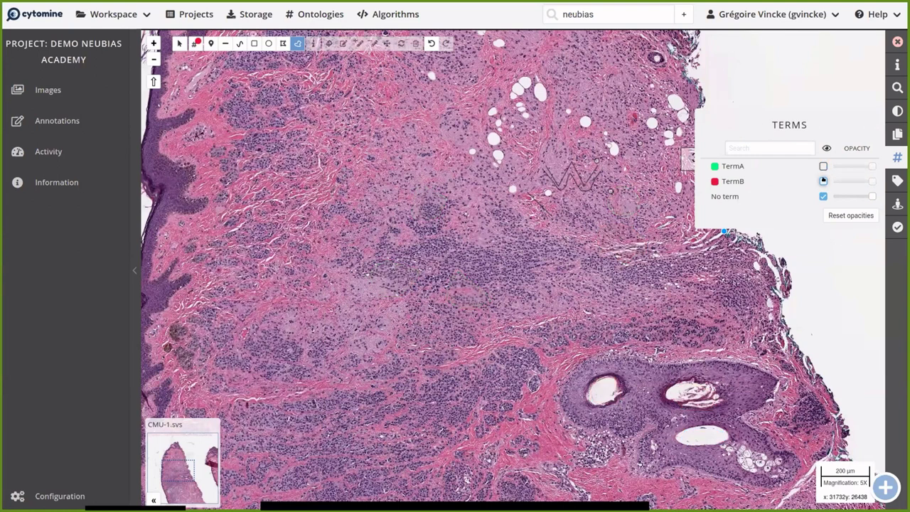
click(822, 165)
click(823, 182)
click(822, 182)
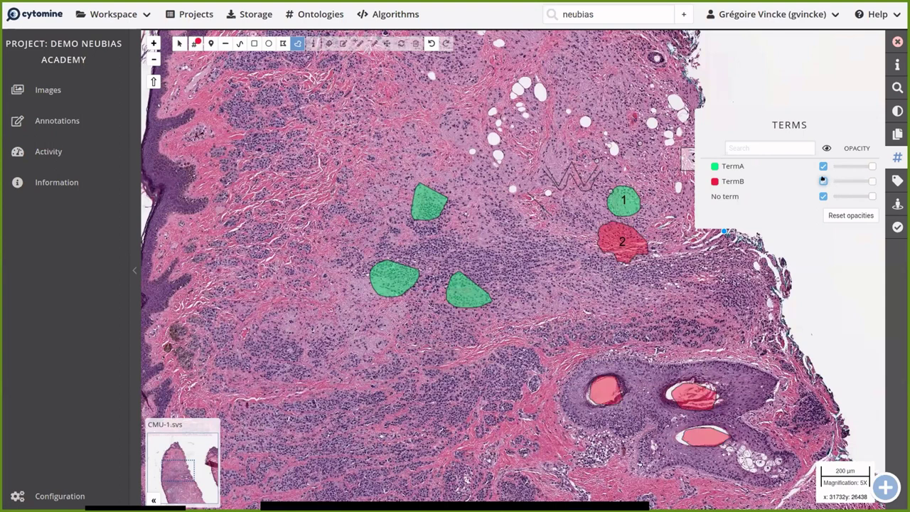
- Hide and show again, in turn, the annotations without a term and those classified as TermA and TermB
click(823, 197)
click(822, 197)
click(822, 166)
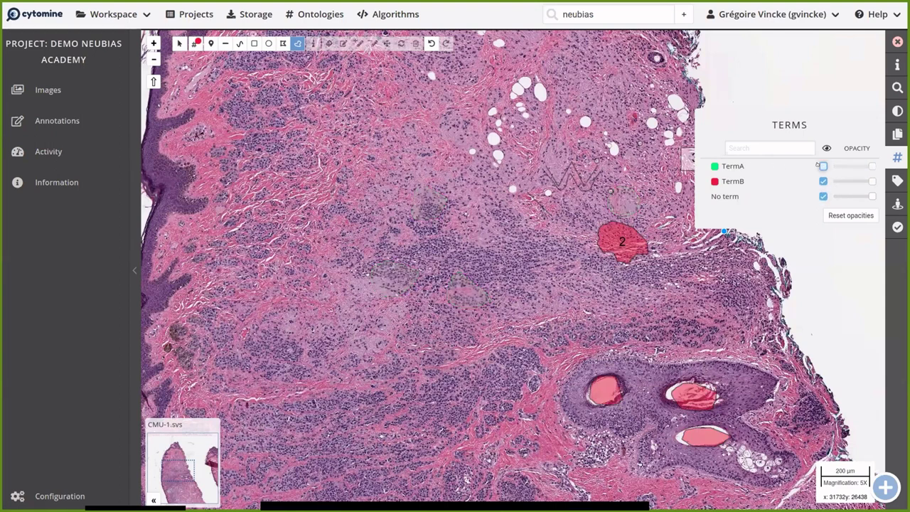
click(823, 165)
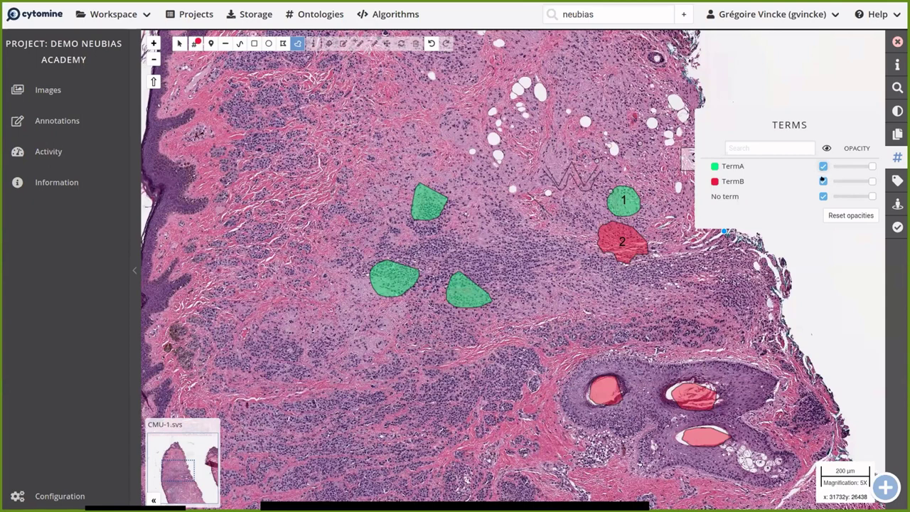
click(823, 181)
click(823, 181)
click(822, 196)
click(823, 197)
click(823, 196)
click(822, 196)
- Lower the opacity of the TermA and TermB annotations around annotations 1 and 2, and reset the term opacities
scroll(414, 264, up, 1)
scroll(413, 265, up, 2)
mouse_move(869, 169)
mouse_down()
mouse_move(840, 167)
mouse_move(855, 167)
mouse_up()
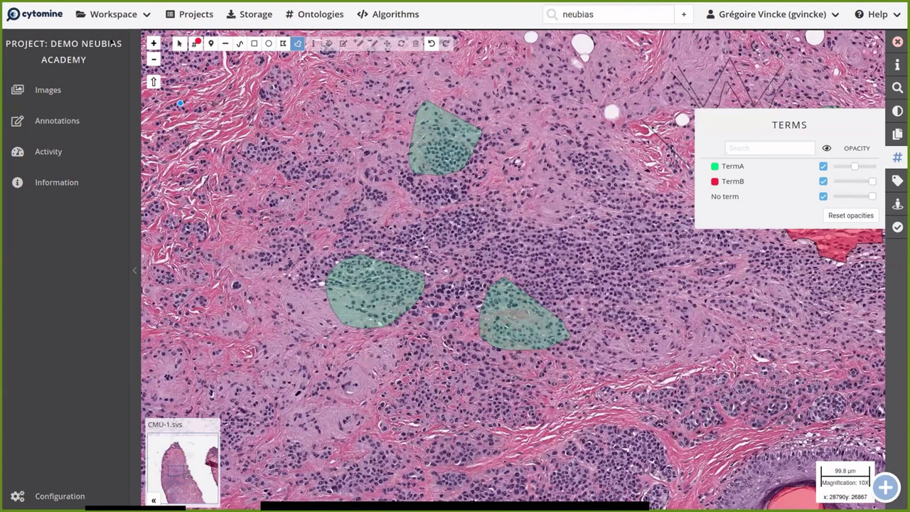
click(179, 43)
drag(498, 284, 354, 288)
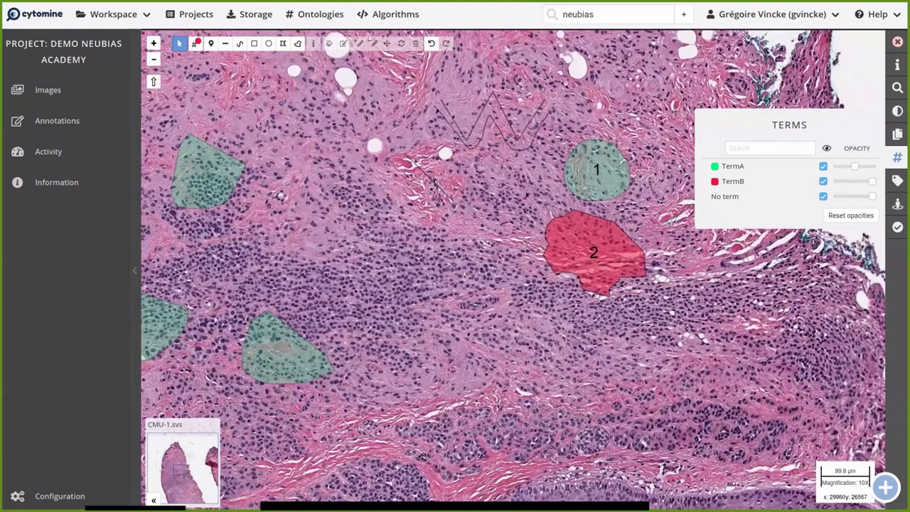
drag(636, 191, 535, 193)
scroll(534, 193, up, 1)
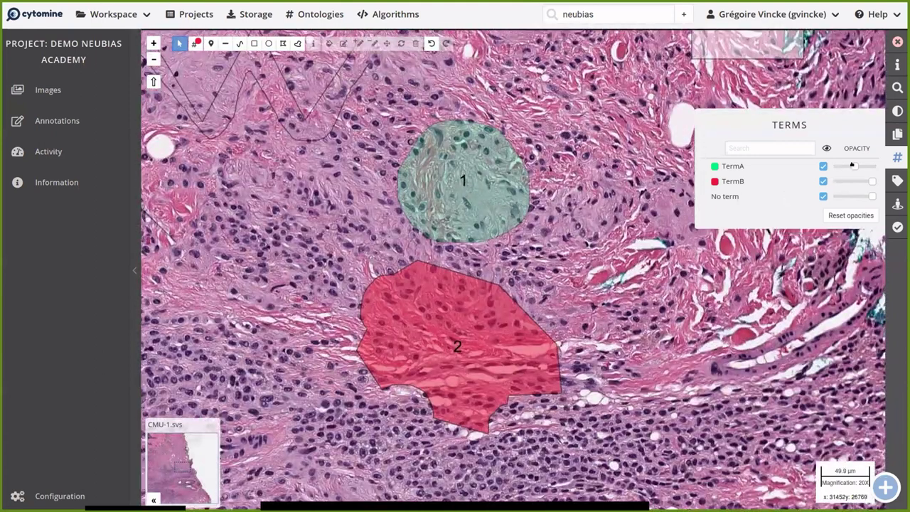
mouse_move(855, 165)
mouse_down()
mouse_move(835, 166)
mouse_move(869, 165)
mouse_move(839, 166)
mouse_move(860, 166)
mouse_move(830, 180)
mouse_move(859, 180)
mouse_up()
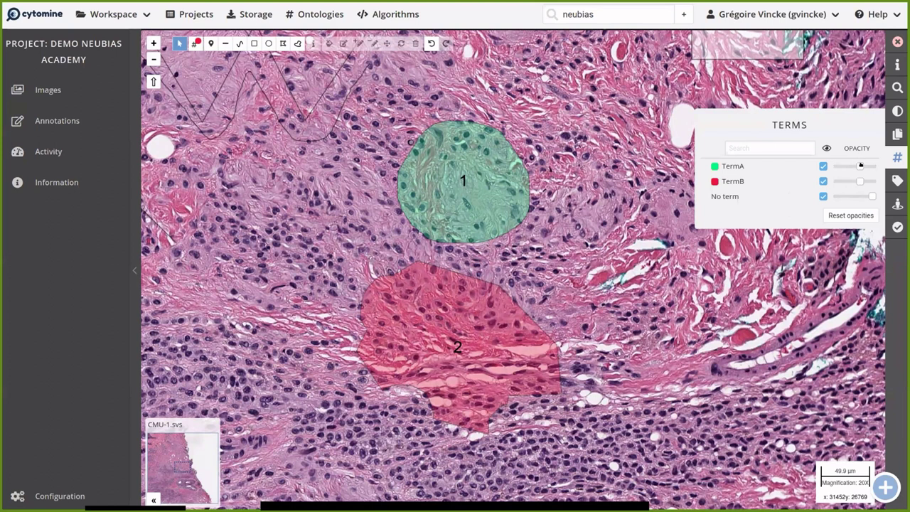
click(845, 214)
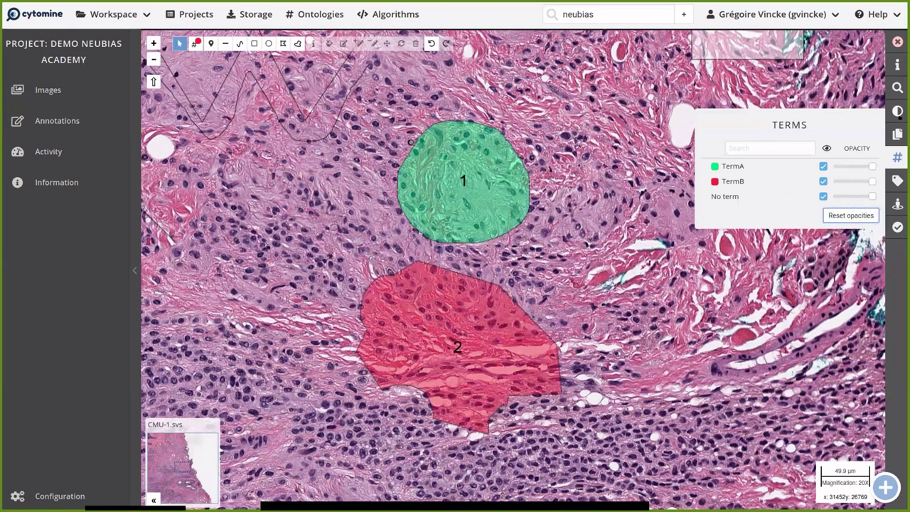
- Reduce the overall opacity of the annotation layers slightly and close the layer settings
click(898, 133)
mouse_move(817, 193)
mouse_down()
mouse_move(765, 193)
mouse_move(862, 193)
mouse_move(796, 193)
mouse_move(811, 193)
mouse_up()
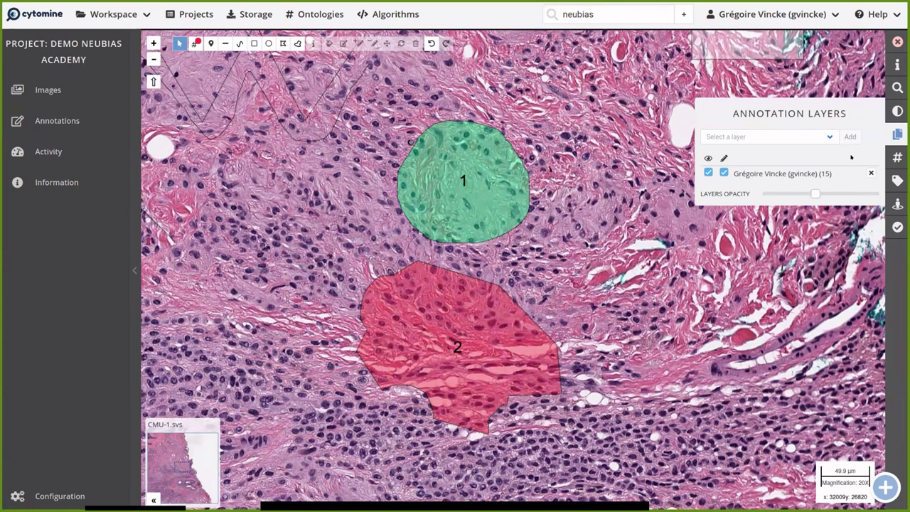
click(893, 134)
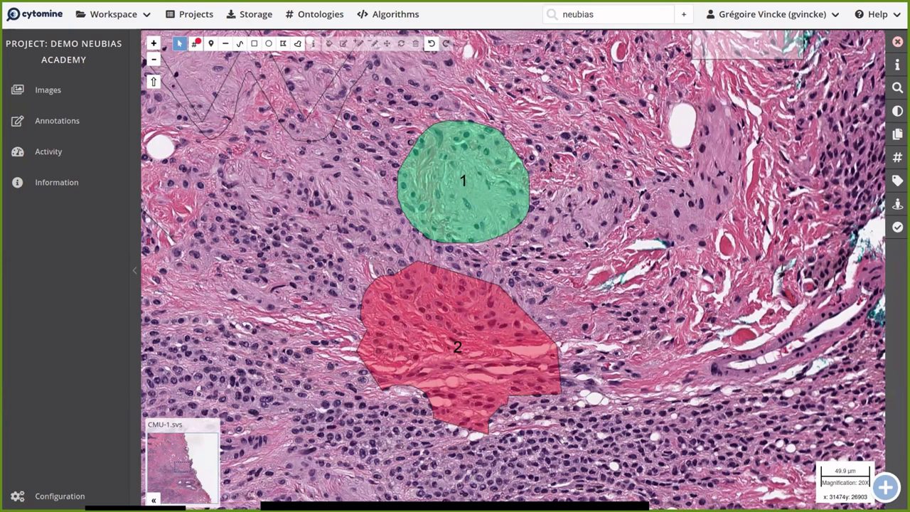
- Inspect the details of the uppermost of the three TermA polygons in the tissue and close them
scroll(549, 166, down, 2)
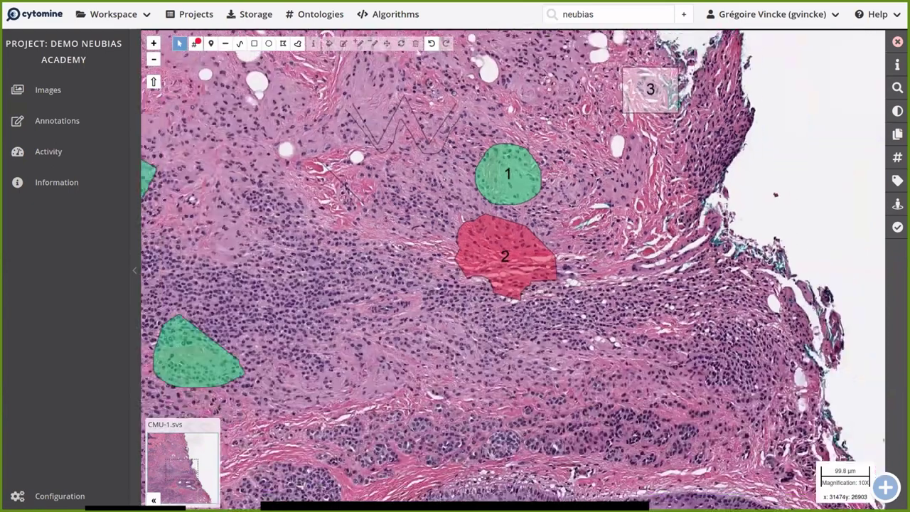
scroll(553, 171, down, 2)
drag(340, 170, 368, 242)
drag(443, 209, 530, 224)
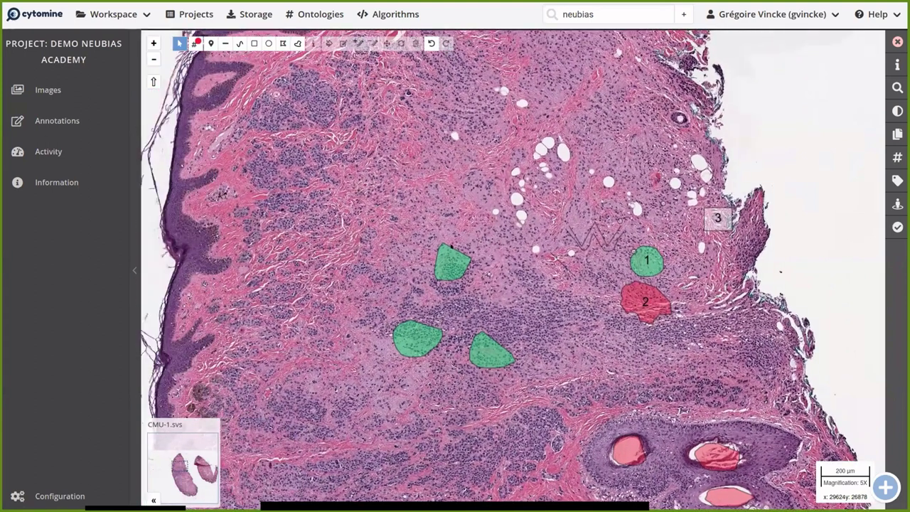
click(452, 262)
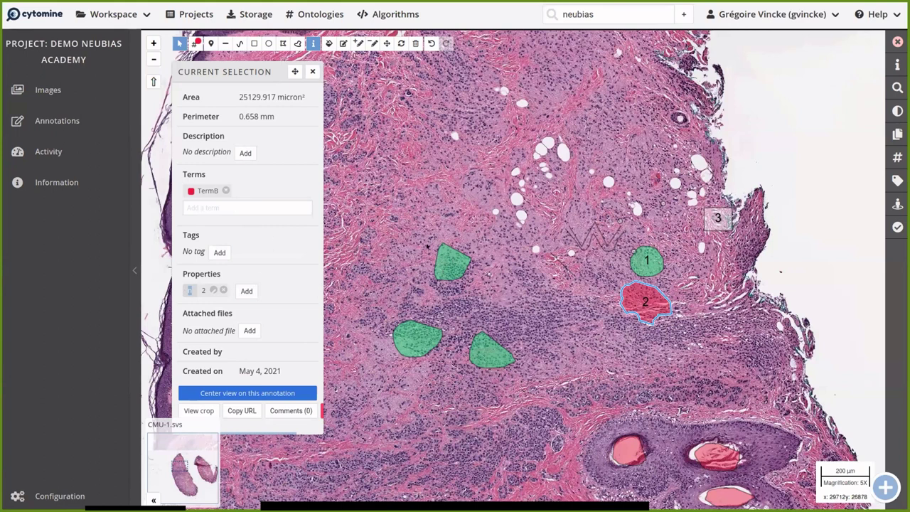
click(452, 261)
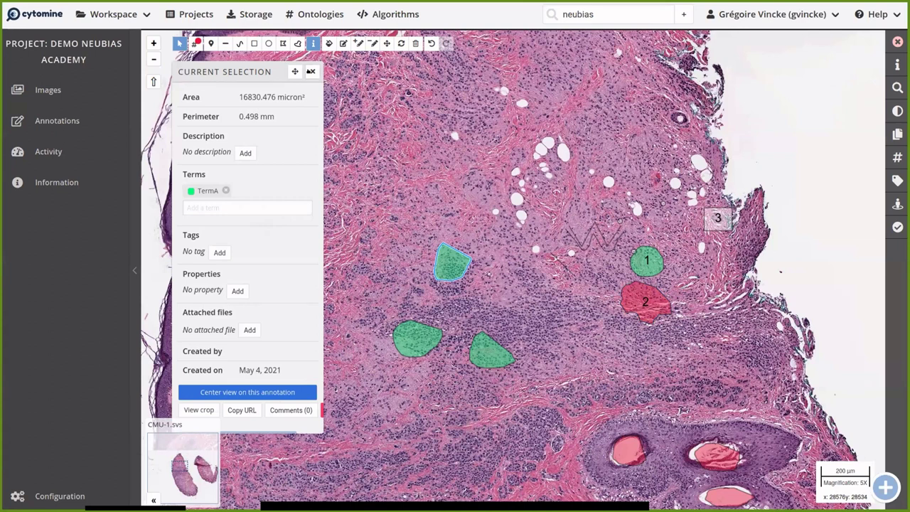
click(312, 71)
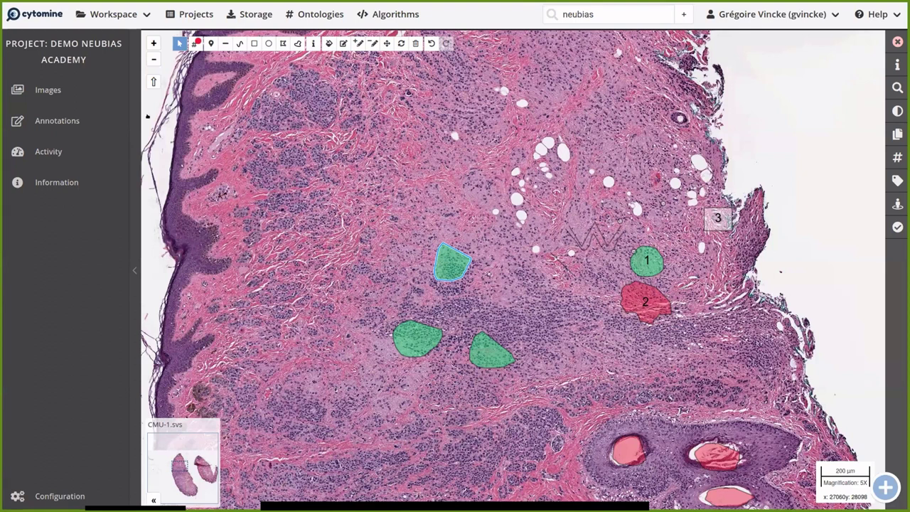
- Review CMU-1.svs in the project's image list, reopen the image and close the details of the current selection
click(54, 90)
scroll(246, 202, down, 1)
scroll(246, 202, down, 2)
scroll(246, 202, up, 1)
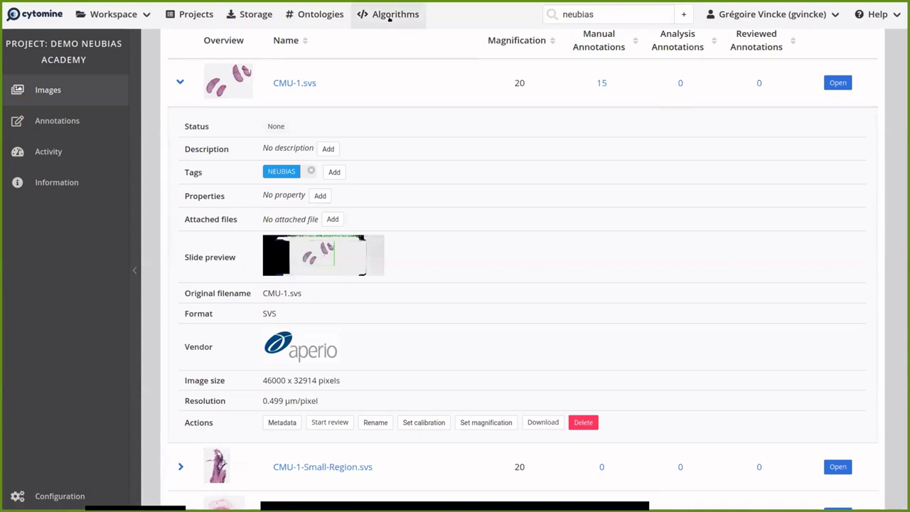
click(298, 82)
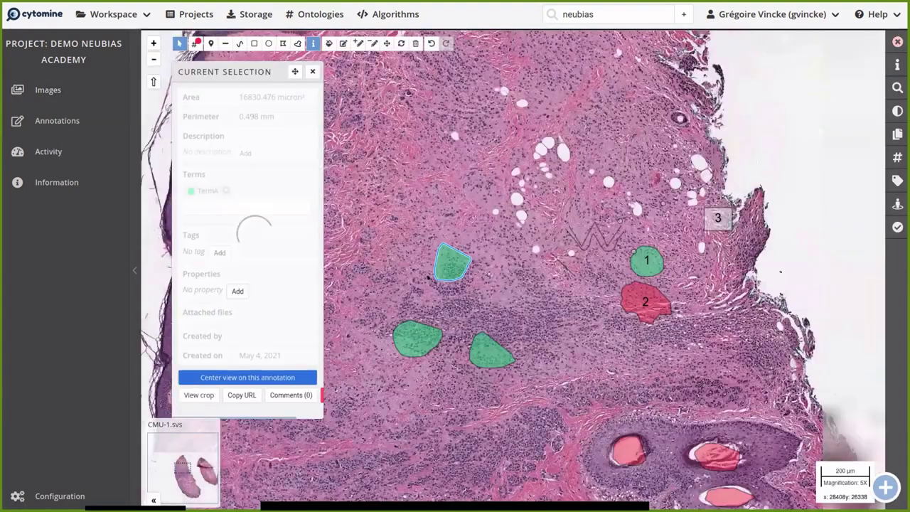
mouse_move(201, 189)
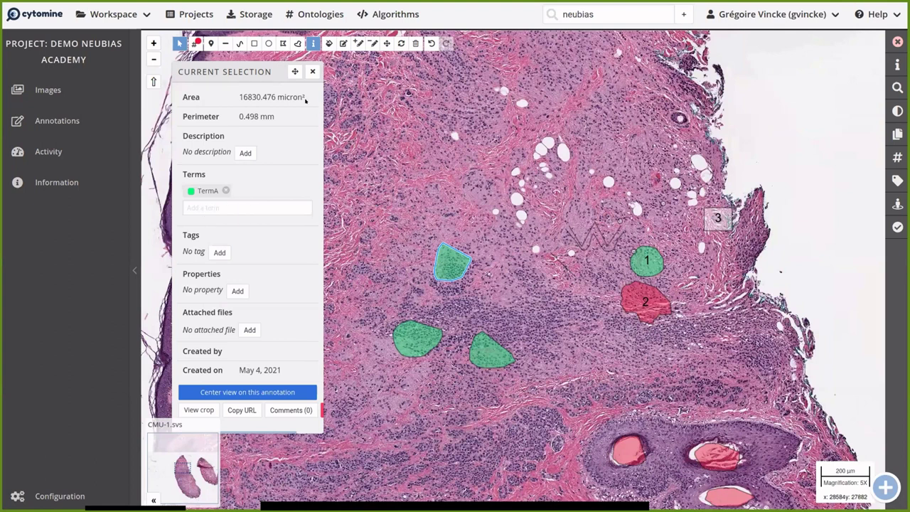
click(312, 71)
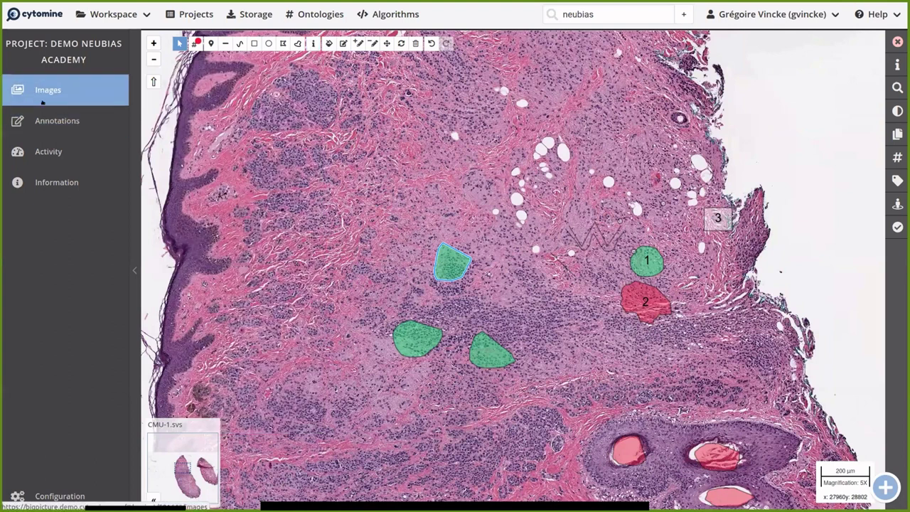
- Review the project information and add two colleagues as members in the project configuration
click(51, 185)
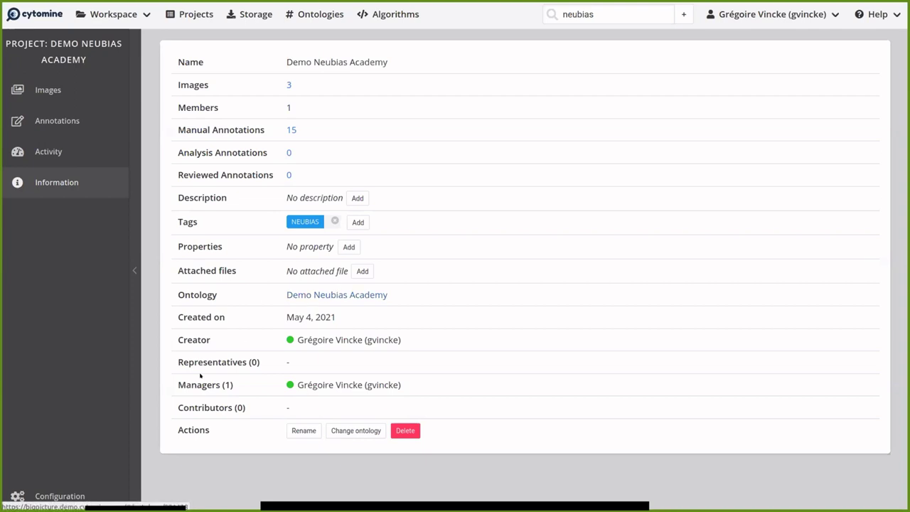
click(41, 495)
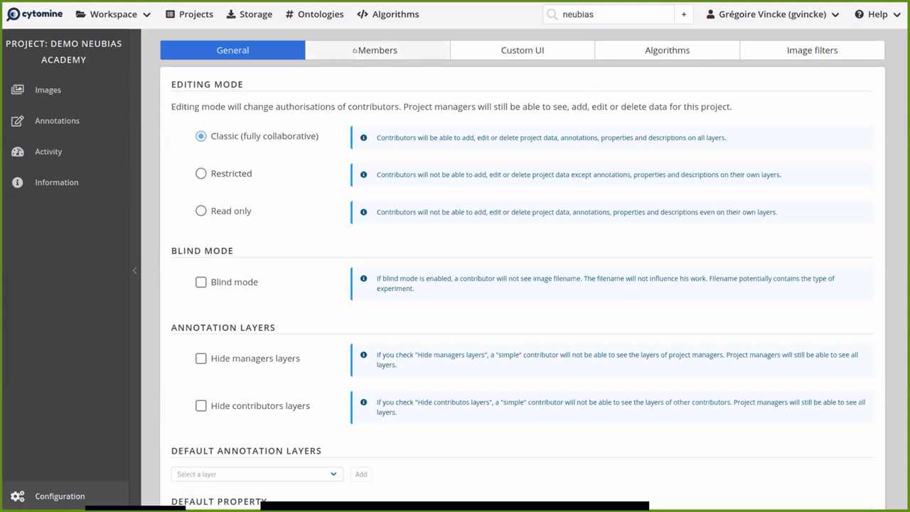
click(354, 50)
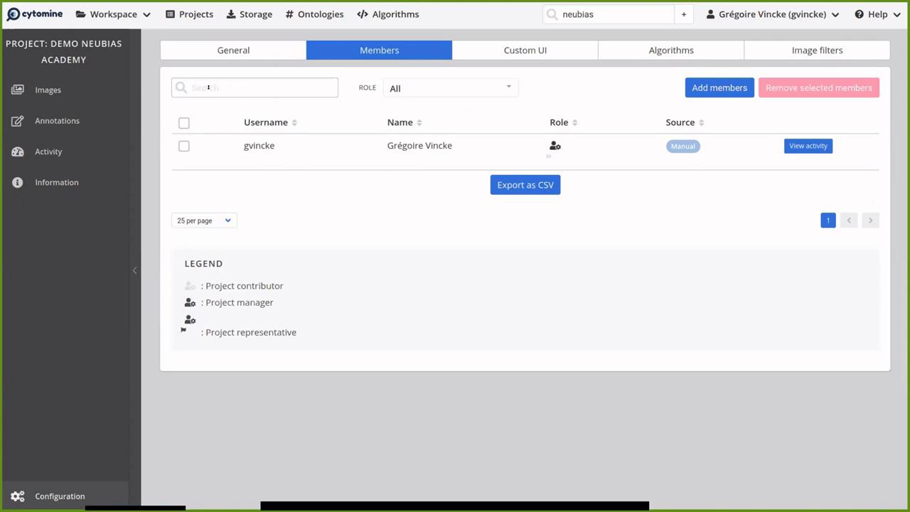
click(716, 88)
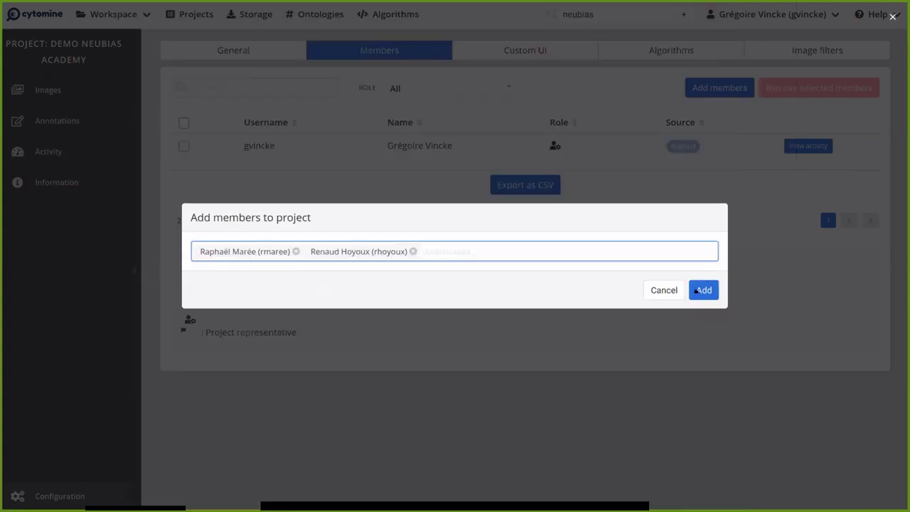
click(703, 290)
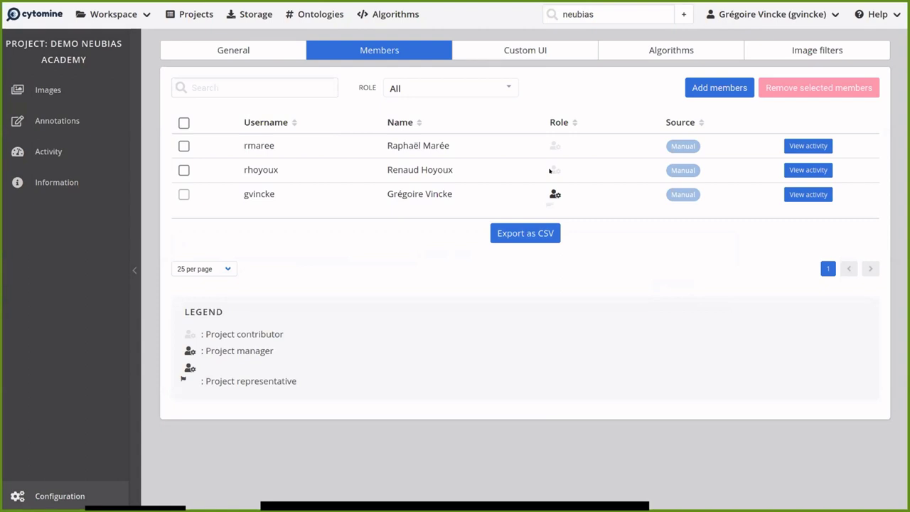
- Open the account page of the signed-in user and examine the role in the profile
click(730, 14)
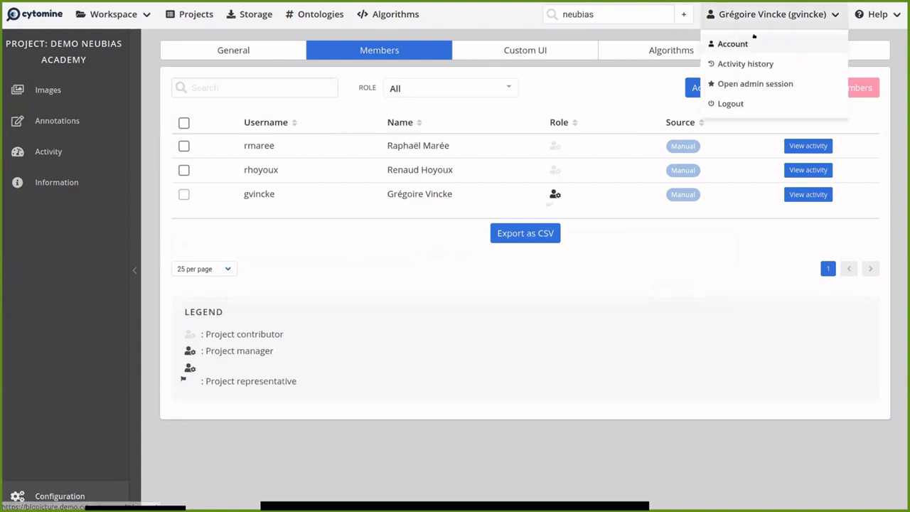
click(733, 42)
drag(233, 104, 255, 105)
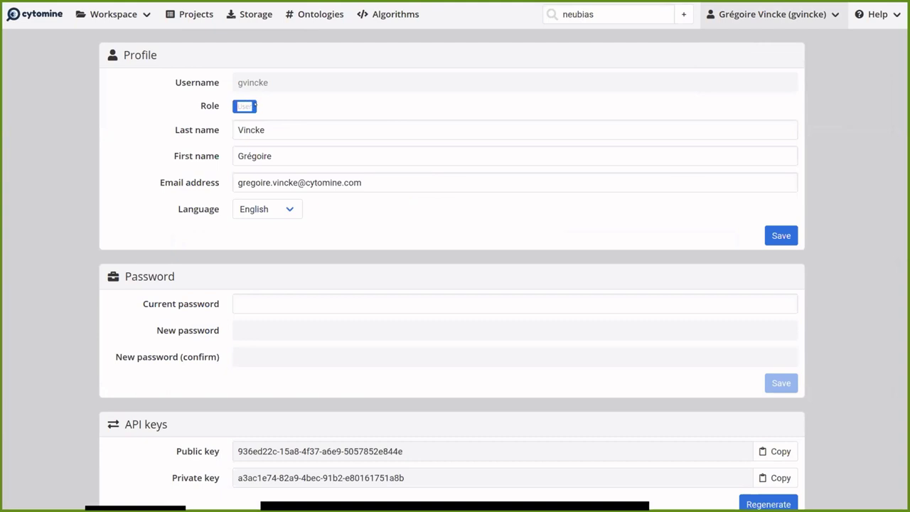
click(267, 104)
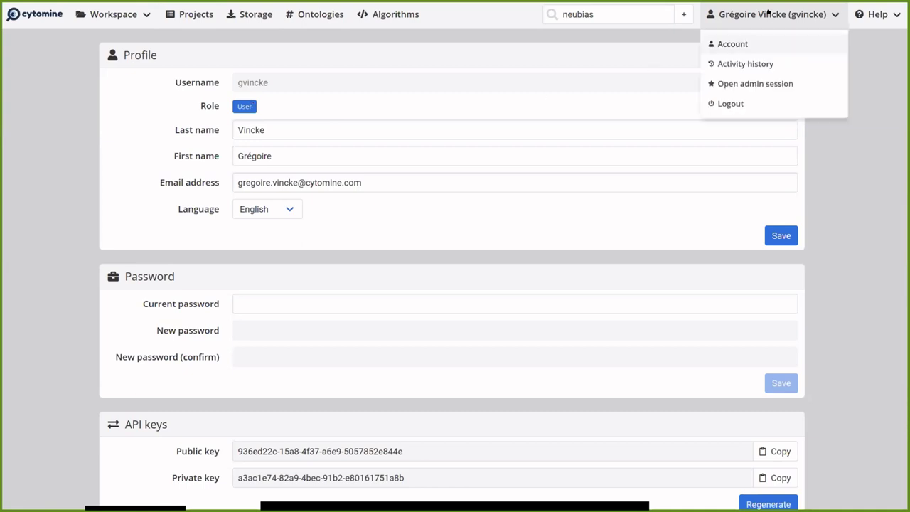
- Open an admin session to view the administration dashboard, and close the session again
mouse_move(746, 11)
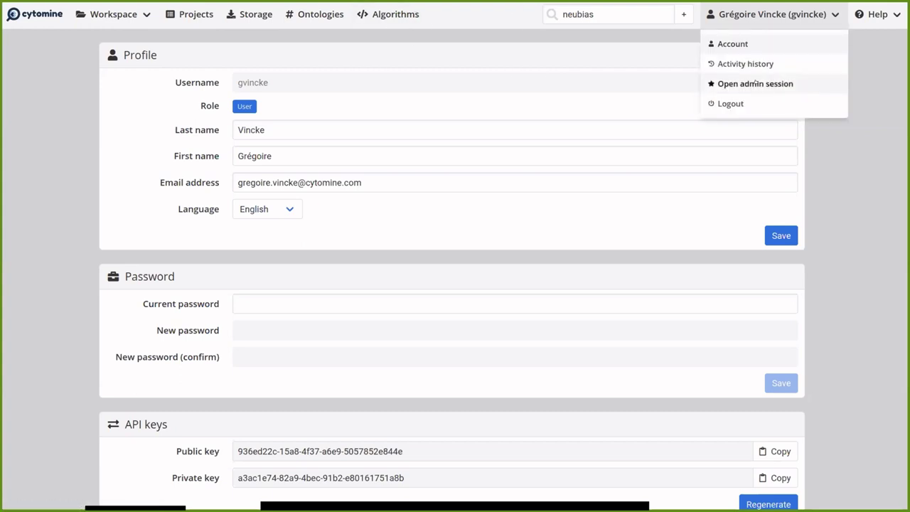
click(755, 84)
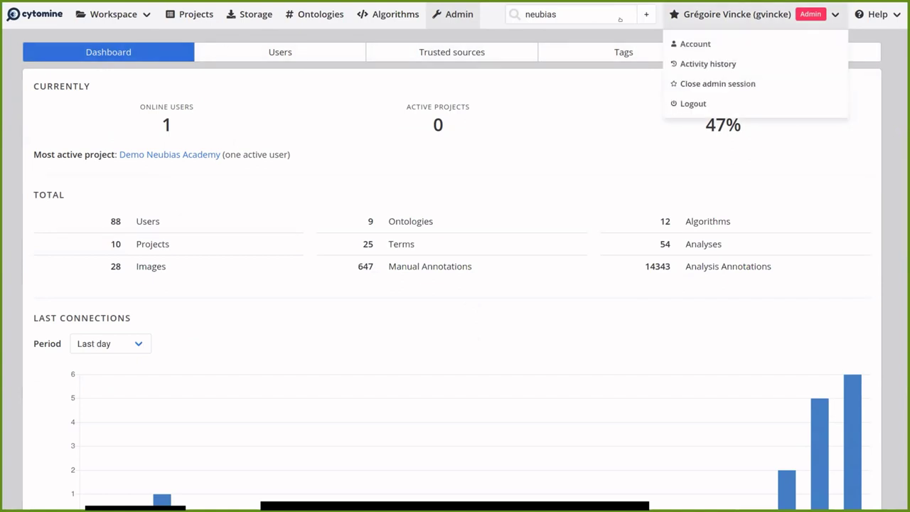
click(735, 83)
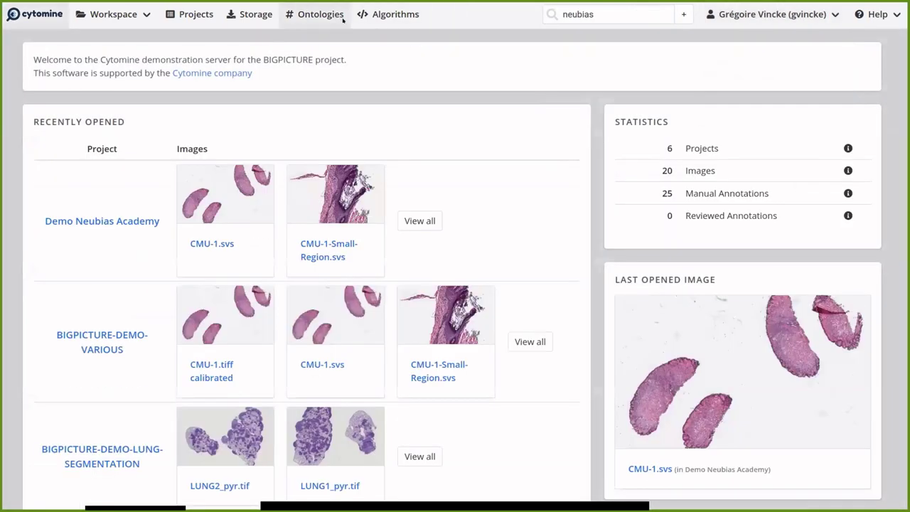
- Reopen the Demo Neubias Academy project from the recently used workspace items
mouse_move(110, 25)
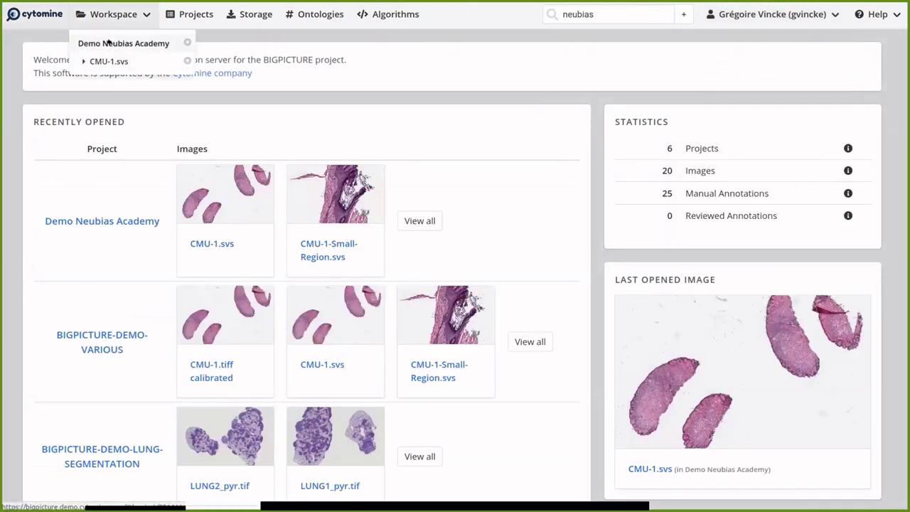
click(108, 43)
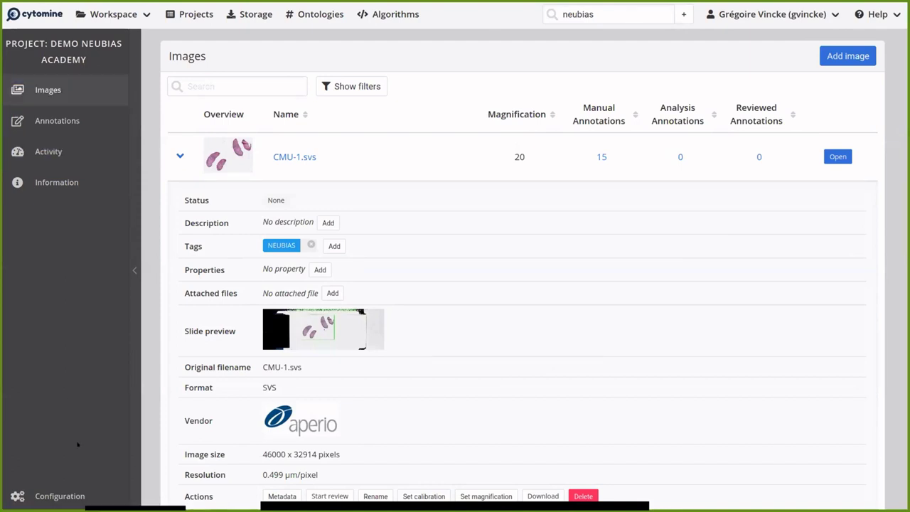
- Open the project's member configuration, consult the role legend and promote the first listed member to project manager
click(64, 492)
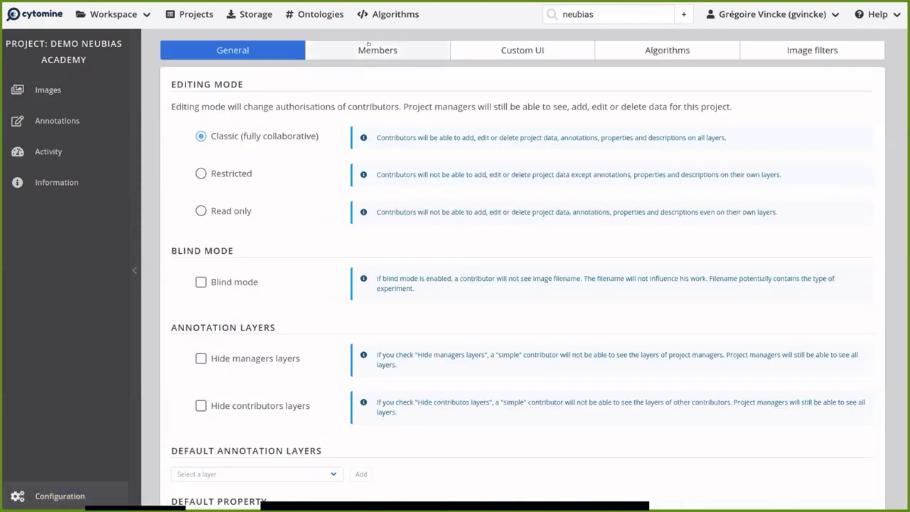
click(368, 48)
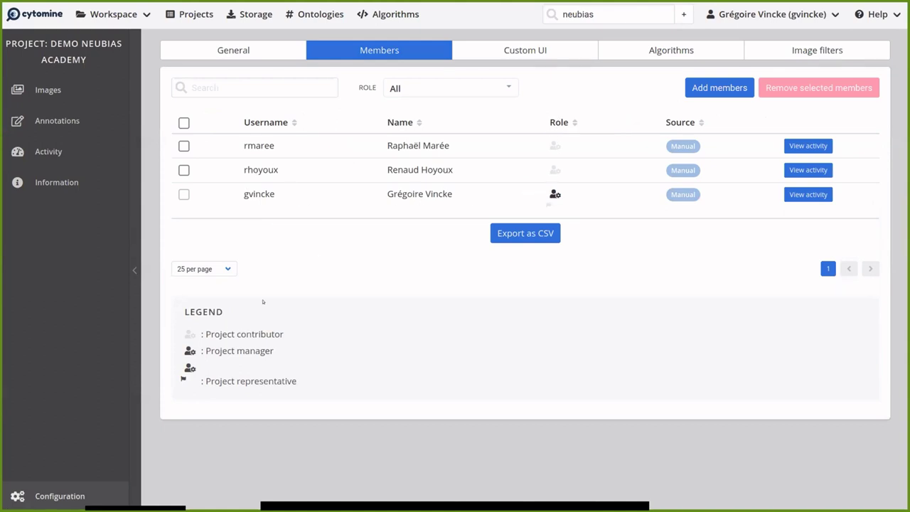
drag(232, 335, 284, 335)
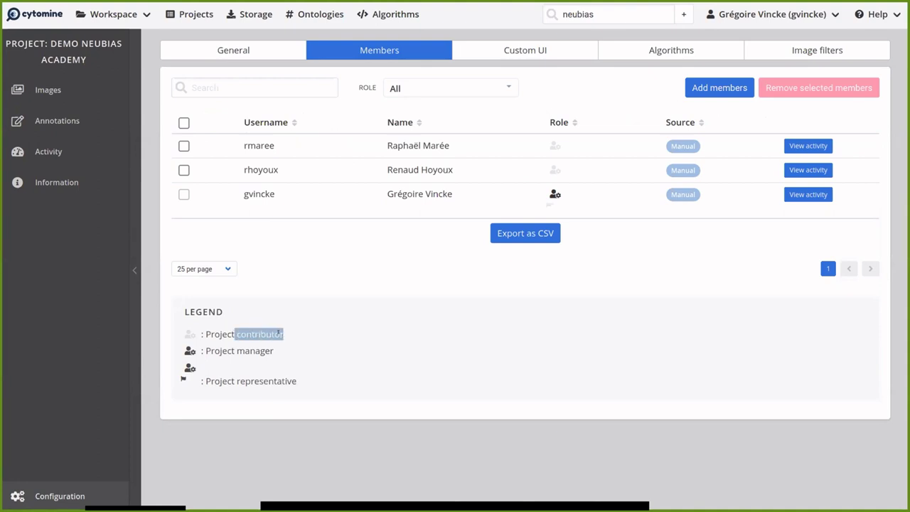
click(247, 348)
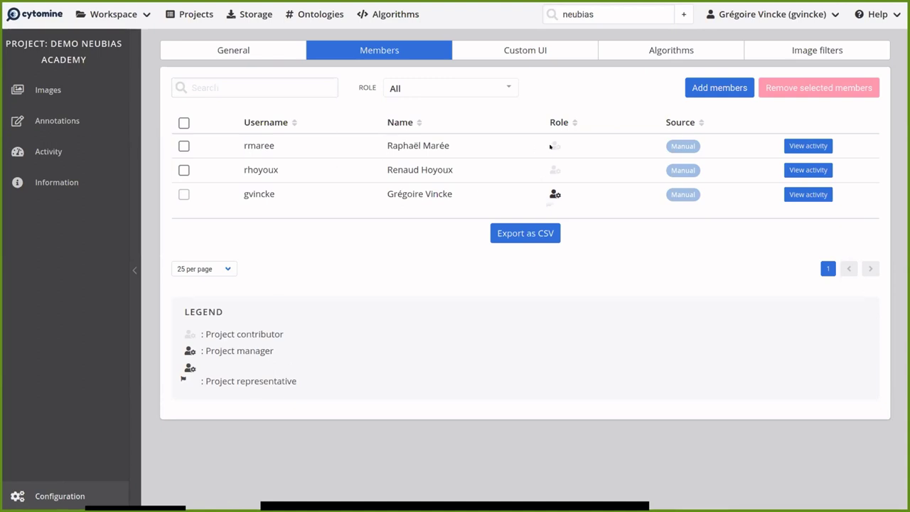
click(553, 145)
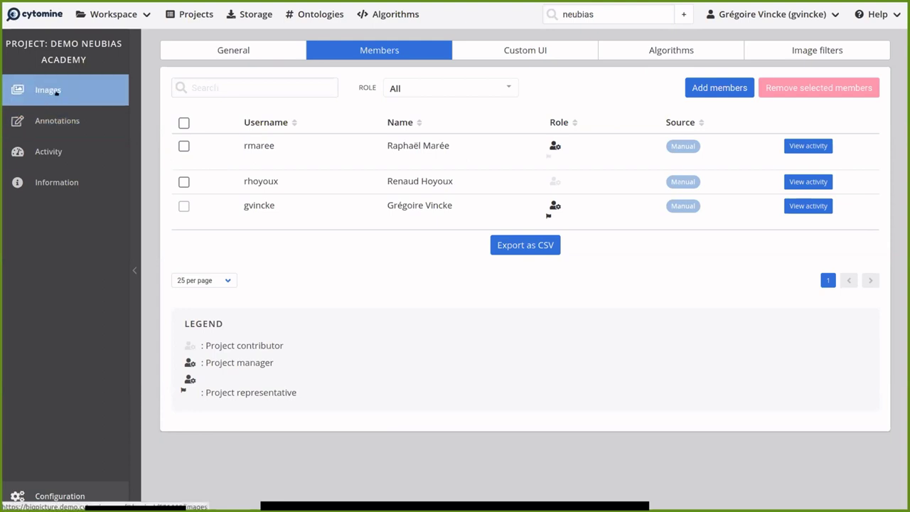
- Review the project's general editing-mode settings and the roles in its member list
click(214, 52)
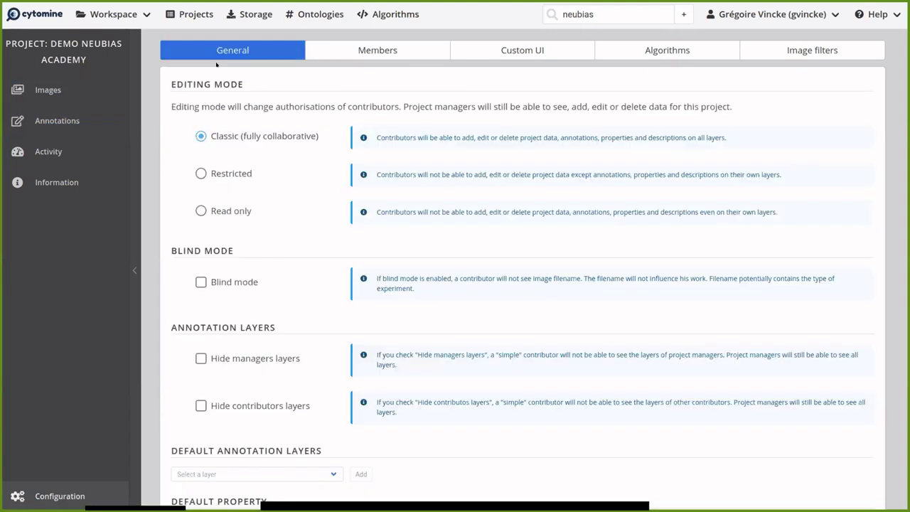
click(383, 44)
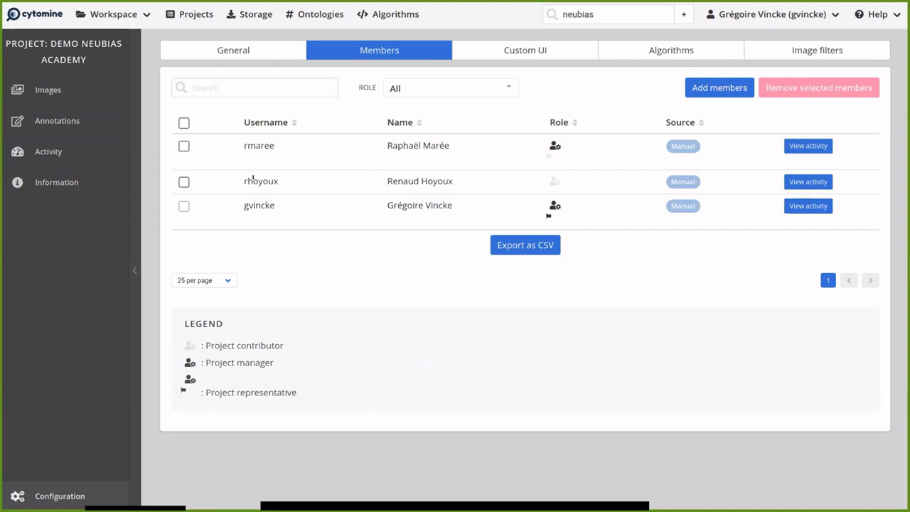
click(235, 51)
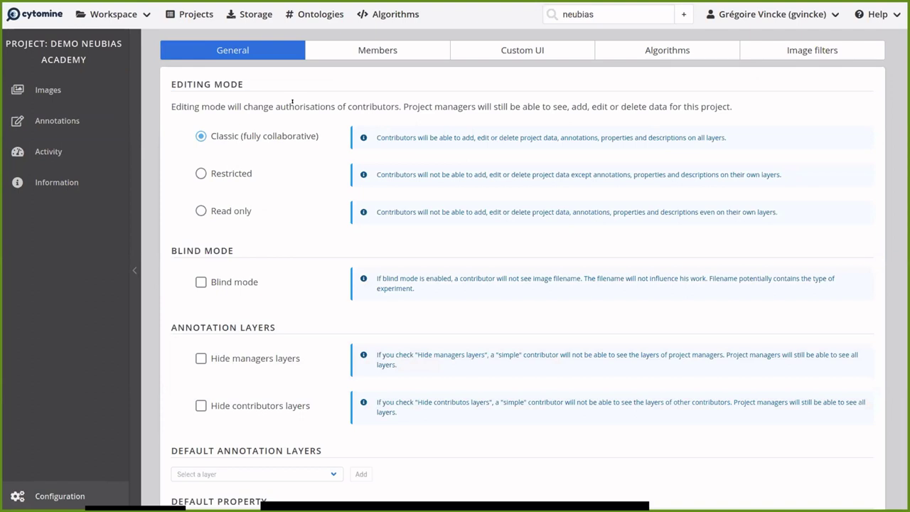
- Check which members' annotation layers can be added to image CMU-1.svs, and return to the project's editing-mode settings
click(41, 96)
click(270, 157)
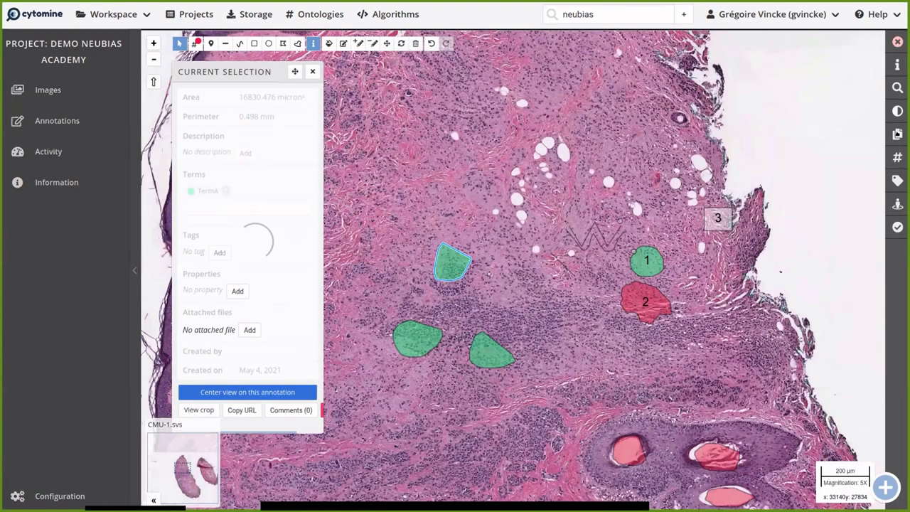
click(897, 133)
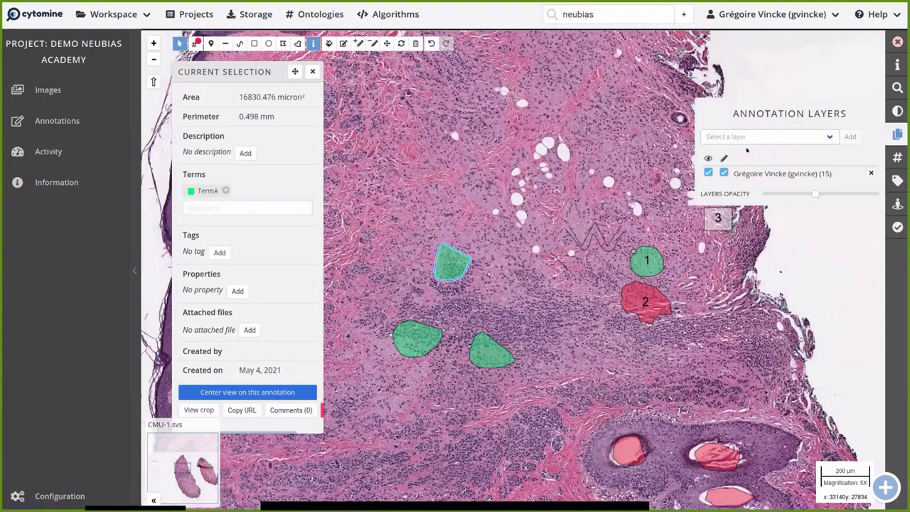
click(746, 136)
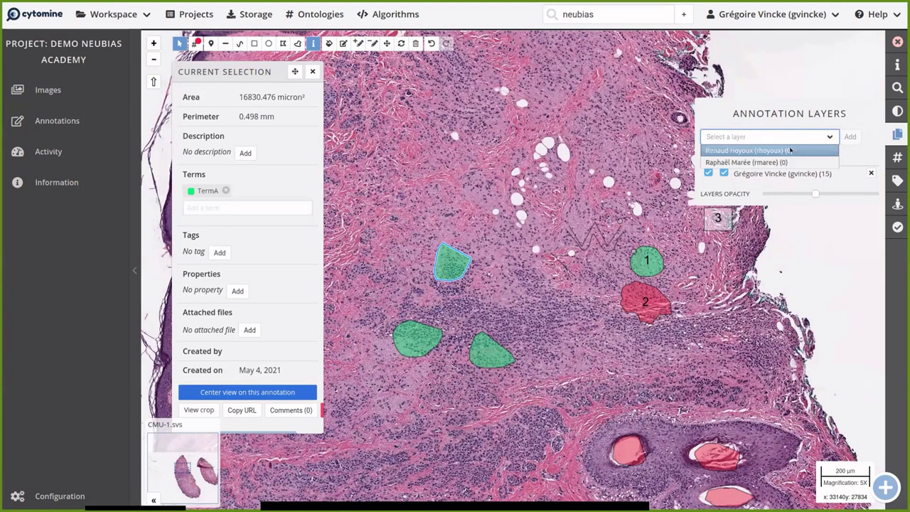
key(Escape)
click(59, 496)
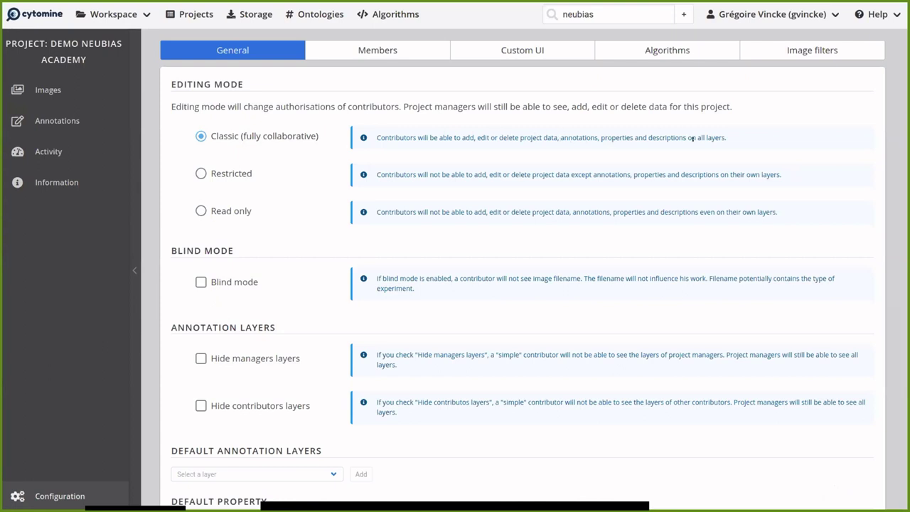
- Open image CMU-1.svs and add the newly promoted manager's annotation layer to the displayed layers
click(48, 90)
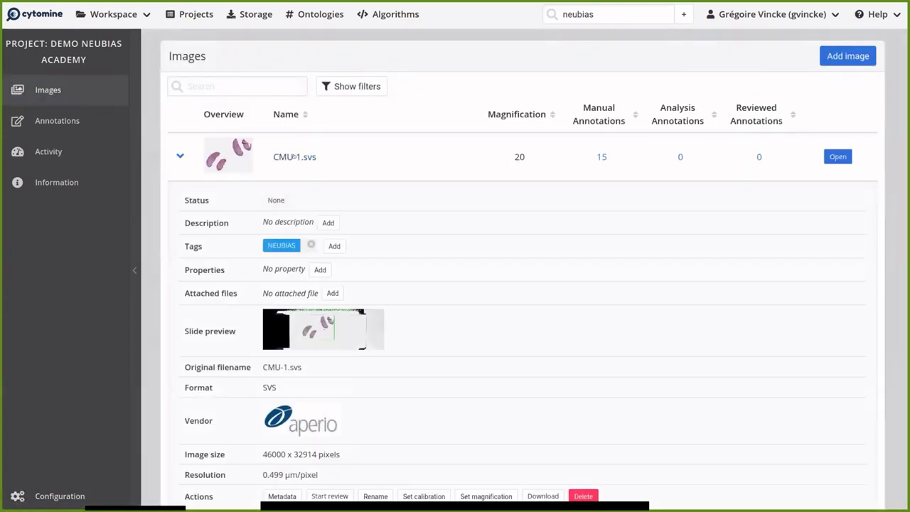
click(294, 156)
click(898, 135)
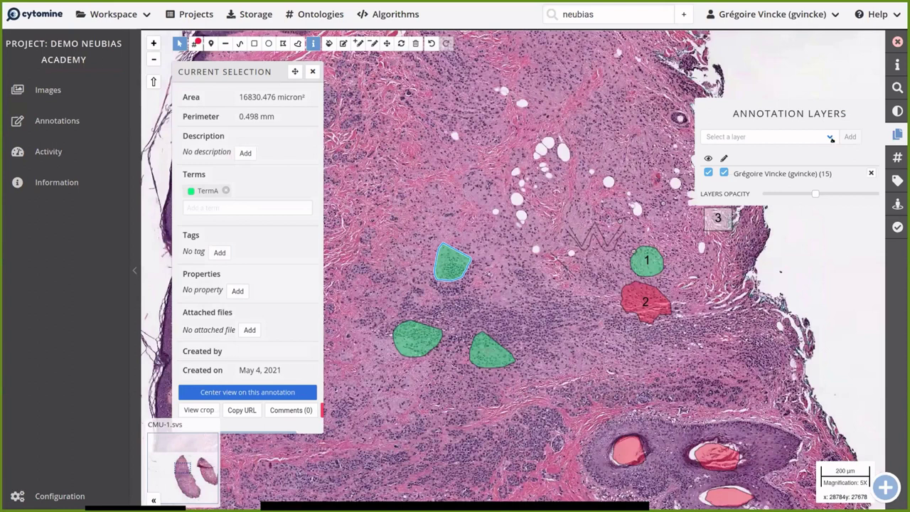
click(828, 137)
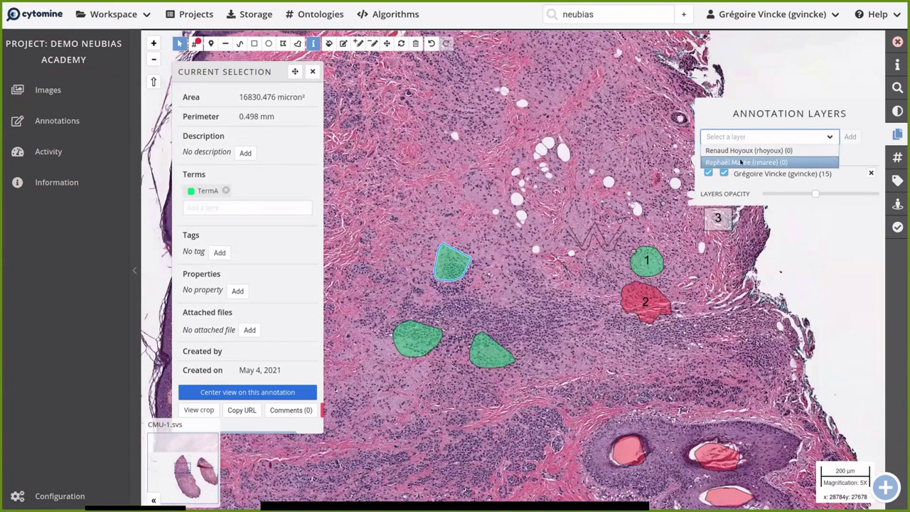
click(741, 162)
click(853, 135)
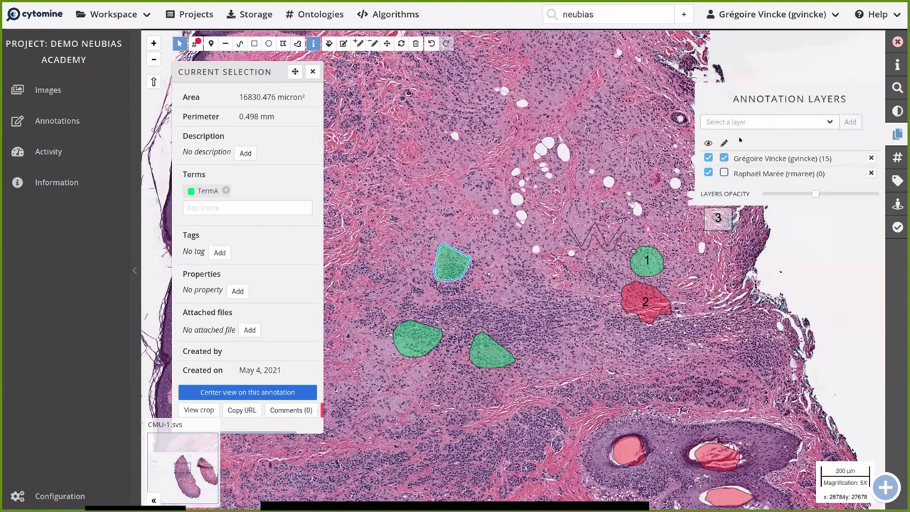
- Hide the layer holding 15 annotations and make the newly added manager's layer the only one enabled for drawing
click(724, 158)
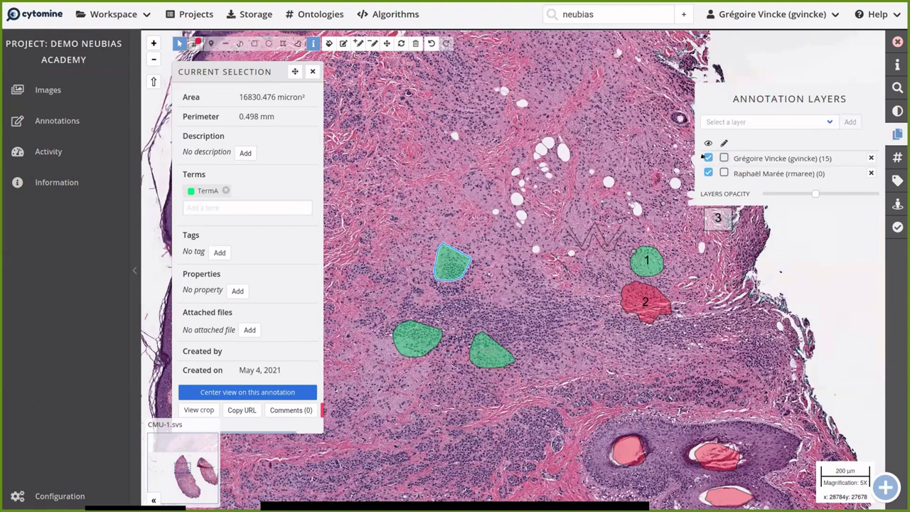
click(708, 158)
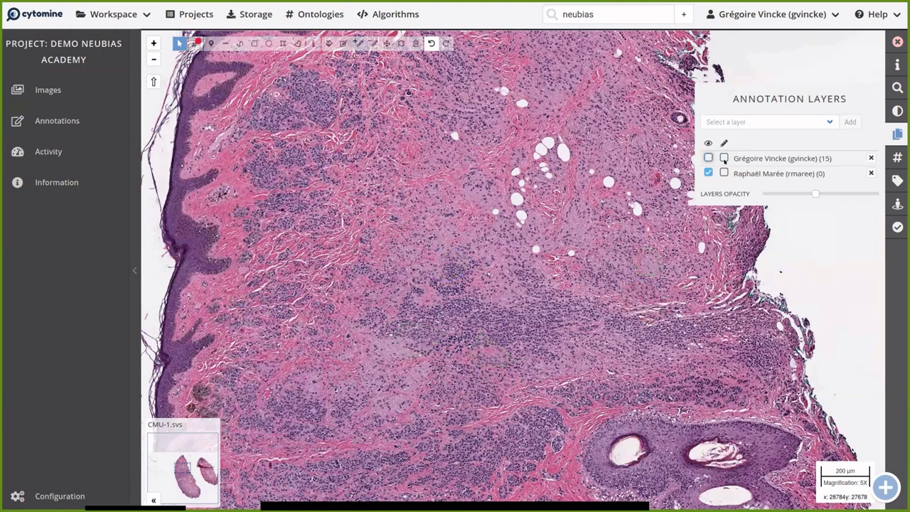
click(724, 173)
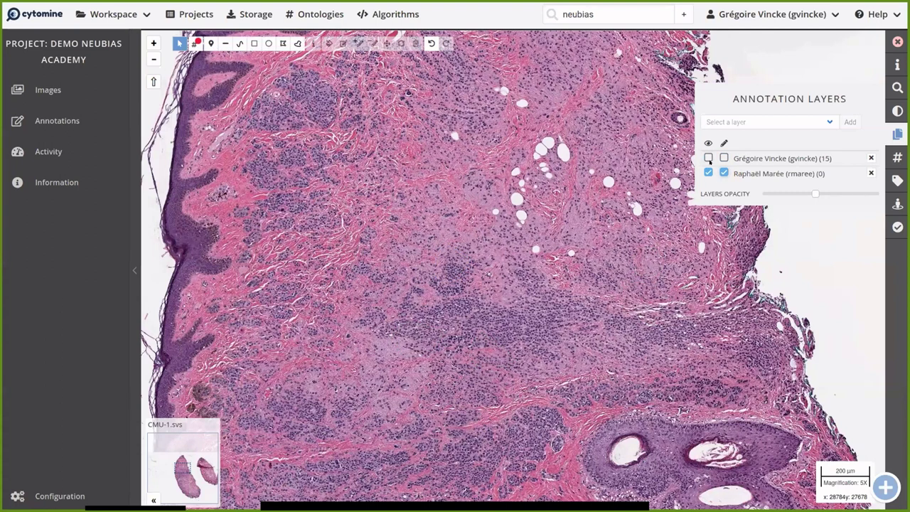
- Draw a freehand polygon annotation with TermB, about 1.28 mm in perimeter, in the upper part of the tissue
click(268, 43)
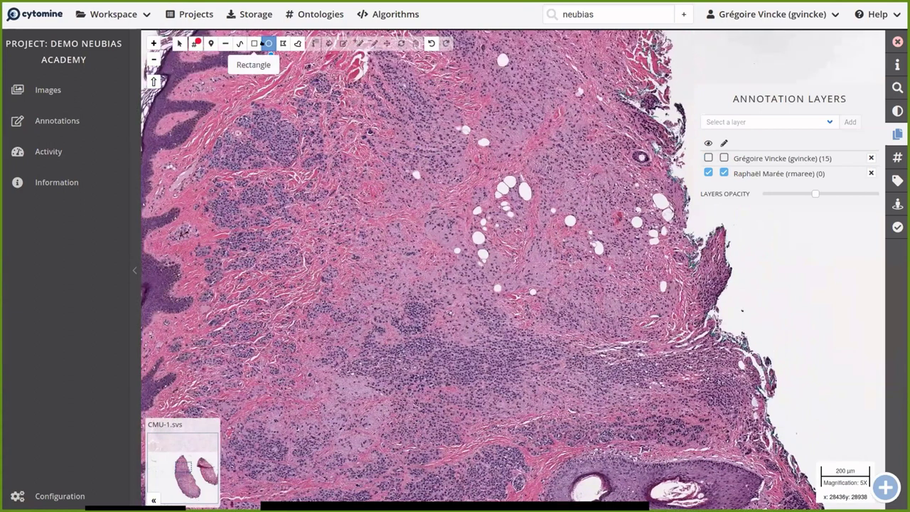
click(297, 44)
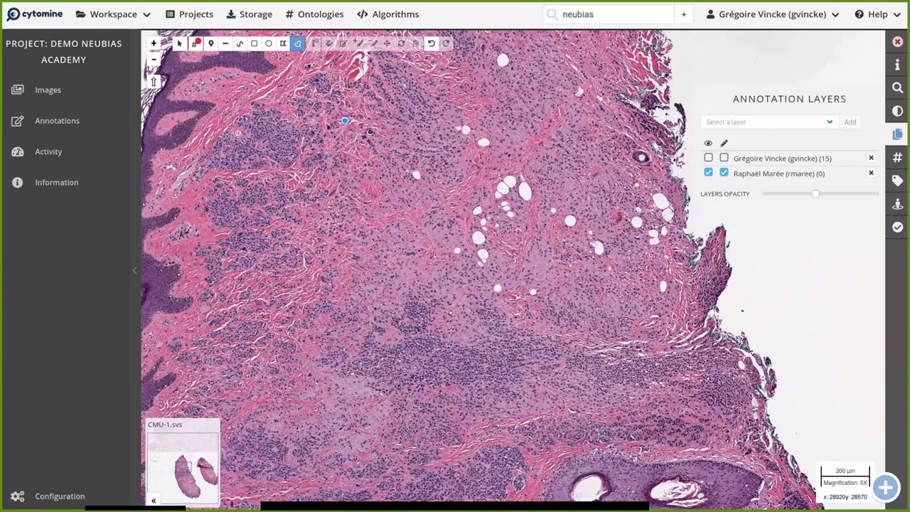
mouse_move(356, 139)
mouse_down()
mouse_move(334, 199)
mouse_move(384, 213)
mouse_move(407, 116)
mouse_up()
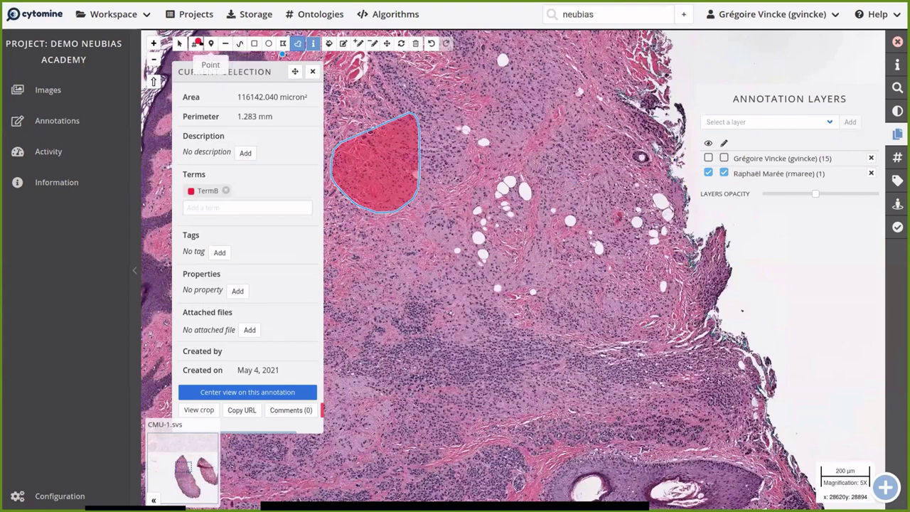
- Clear the term preselected for new annotations and close the drawn annotation's details
click(197, 43)
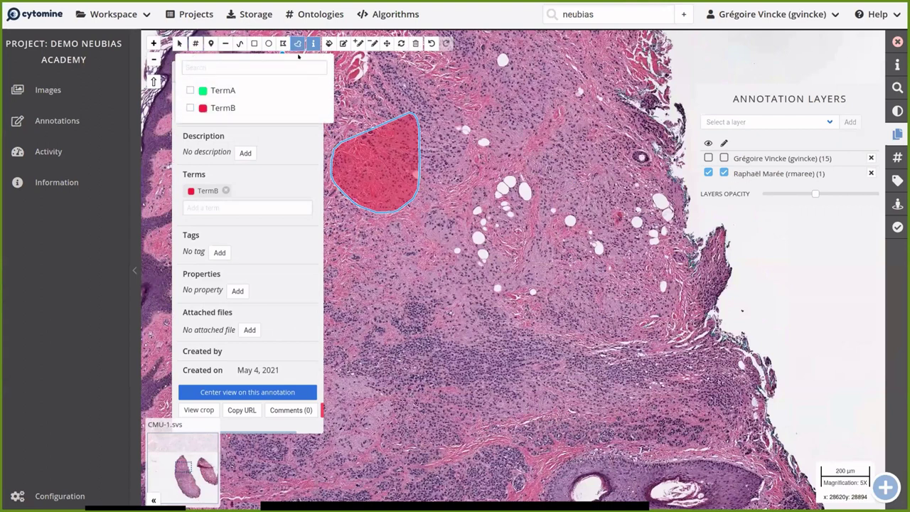
click(285, 129)
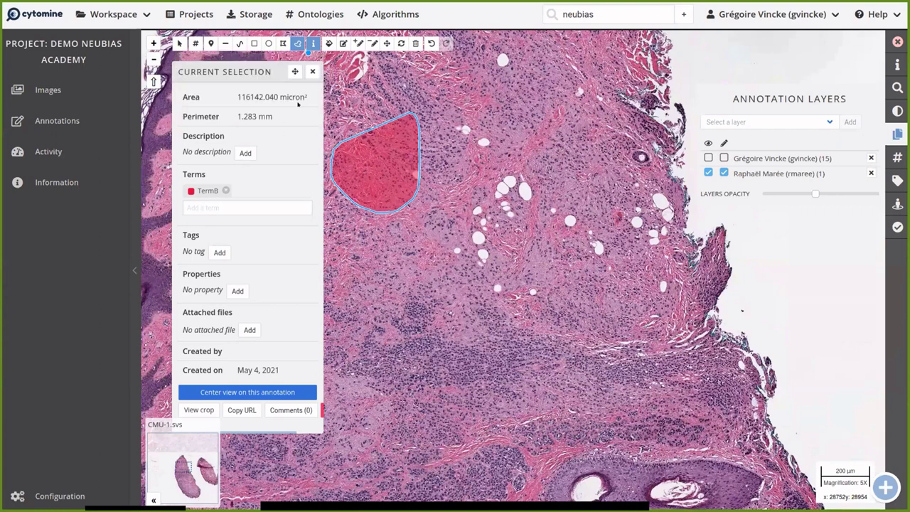
click(312, 71)
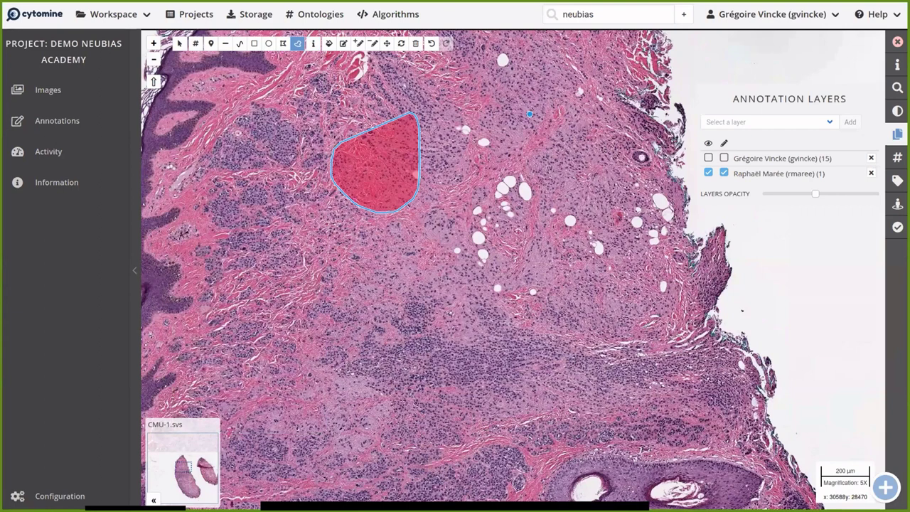
- Alternate the visibility of the two annotation layers to compare them, leaving only the layer with 15 annotations shown
click(708, 173)
click(708, 158)
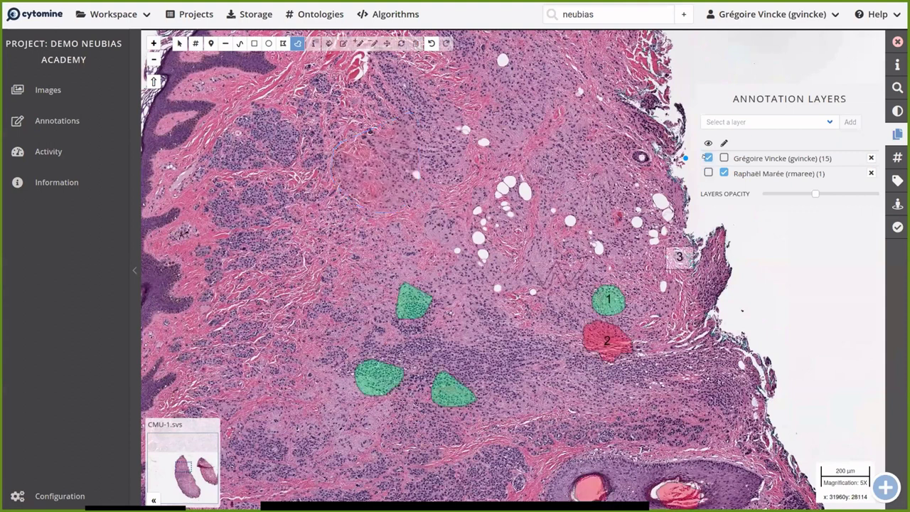
click(708, 157)
click(708, 173)
click(708, 173)
click(708, 158)
click(708, 173)
click(708, 158)
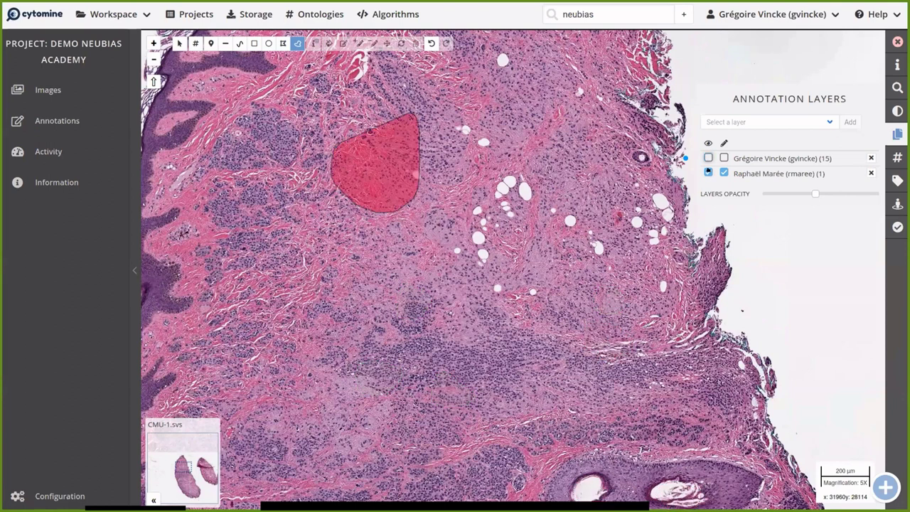
click(708, 173)
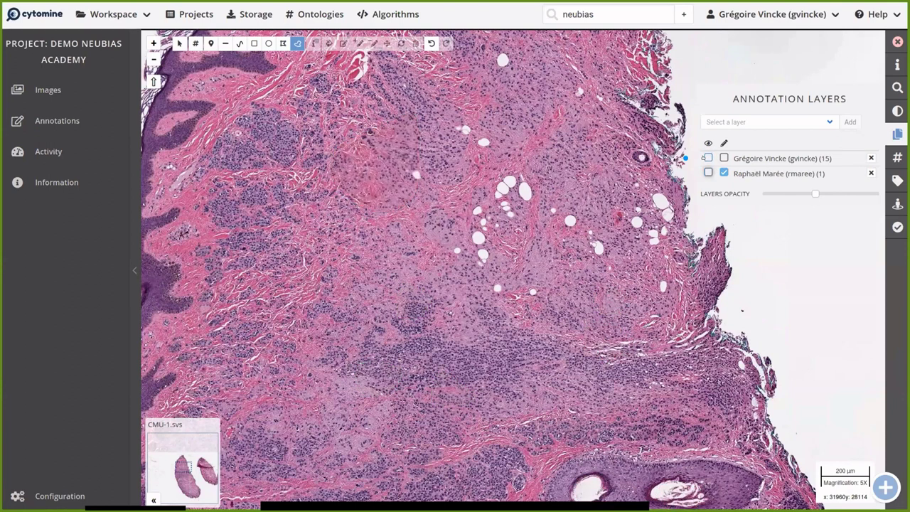
click(708, 158)
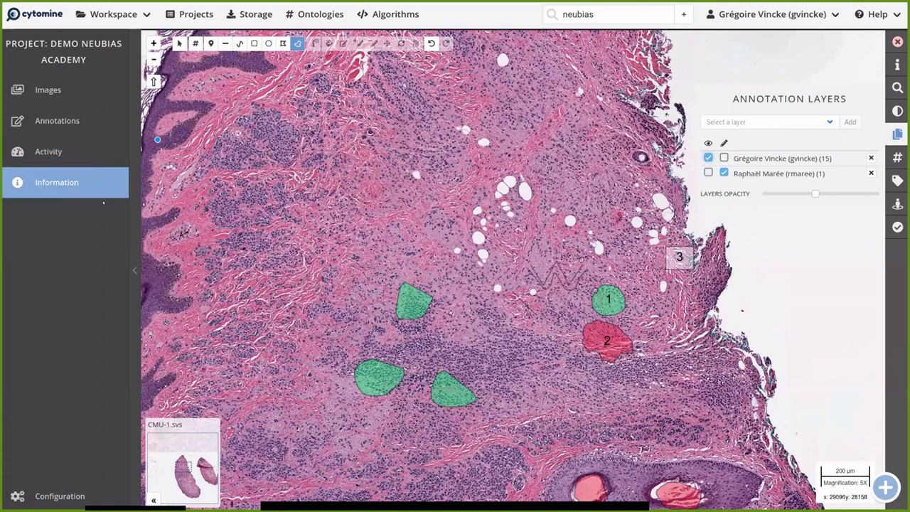
- Change the project's editing mode to Restricted and finally to Read only, and check it against the member roles
click(62, 496)
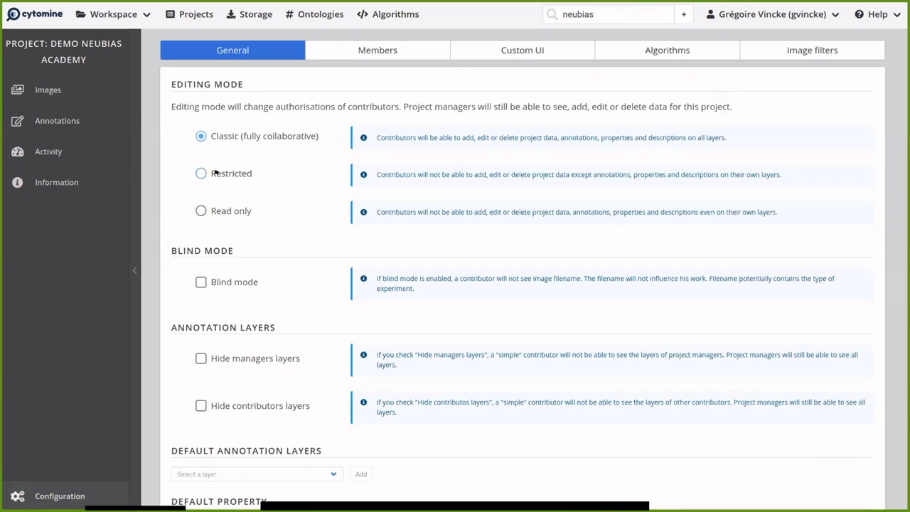
click(201, 172)
click(202, 211)
drag(330, 106, 726, 109)
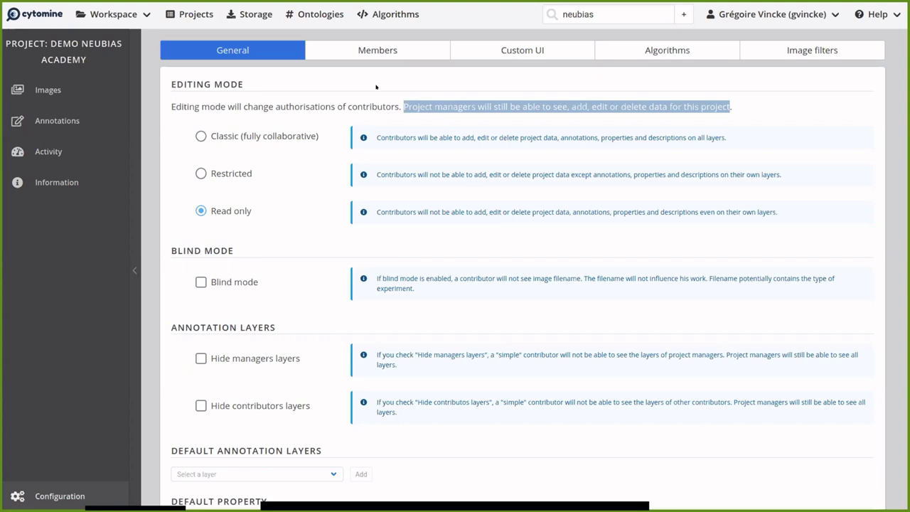
click(375, 50)
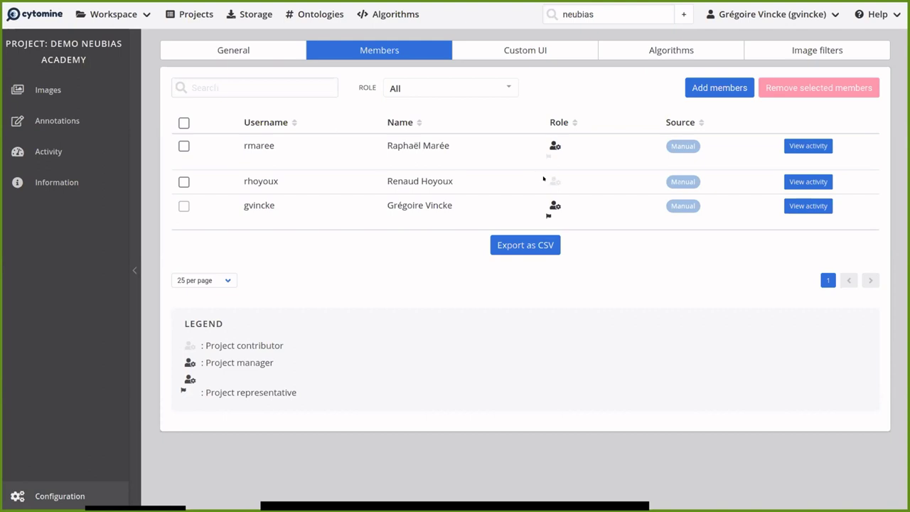
click(246, 50)
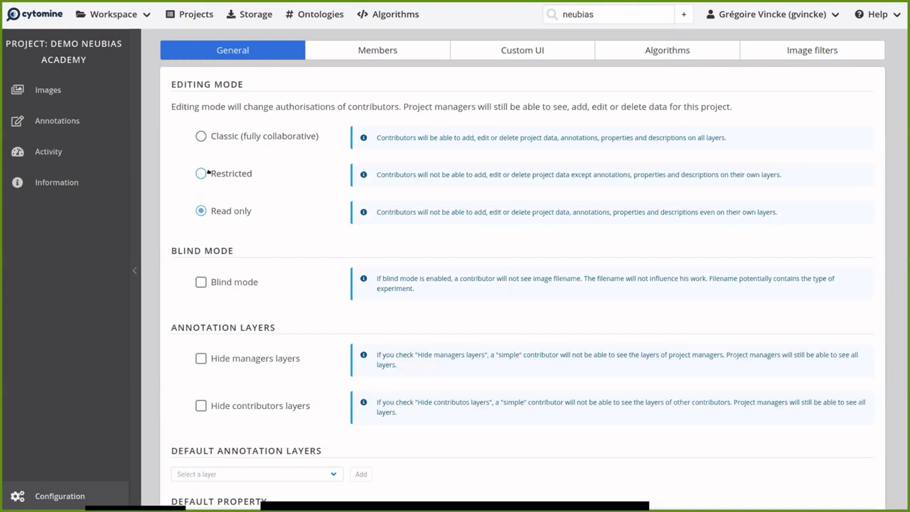
- Try the project's blind mode option by switching it on and back off
scroll(285, 209, down, 2)
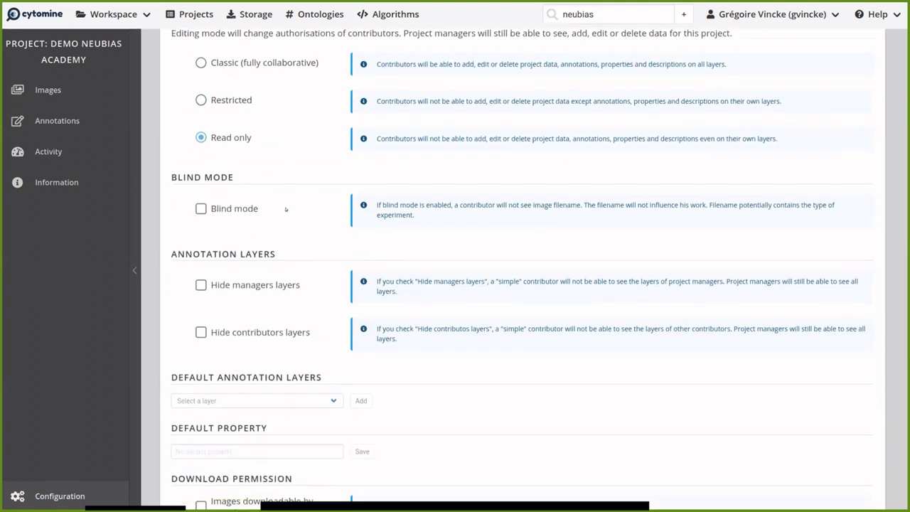
click(200, 208)
click(201, 209)
scroll(200, 184, up, 2)
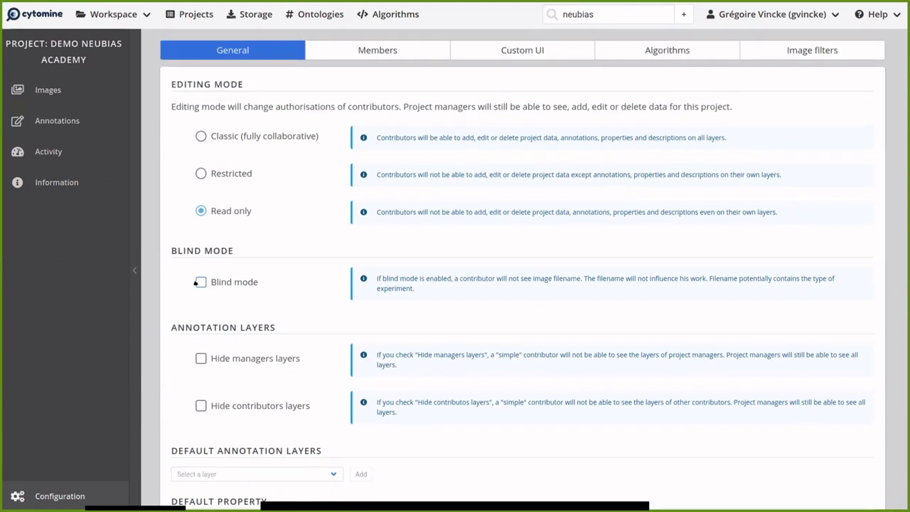
- Switch on blind mode to check how the project's image names are displayed, and switch it back off
click(199, 282)
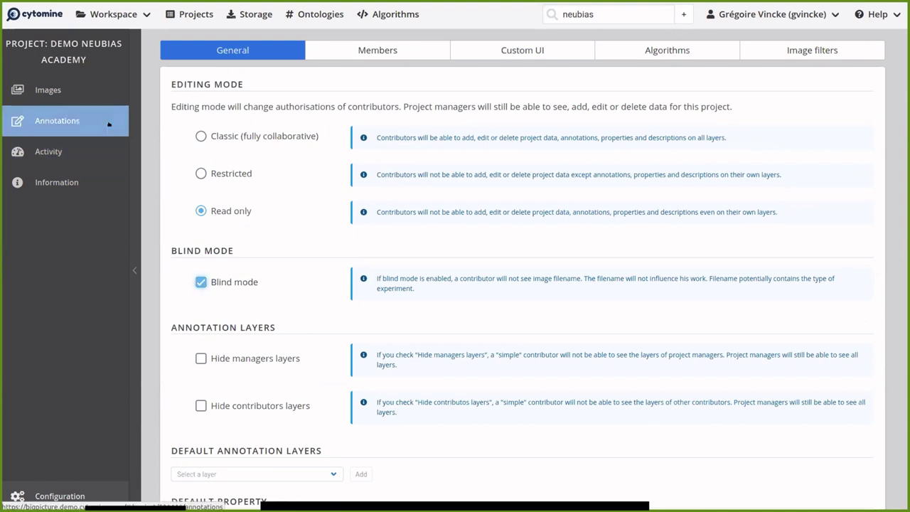
click(49, 92)
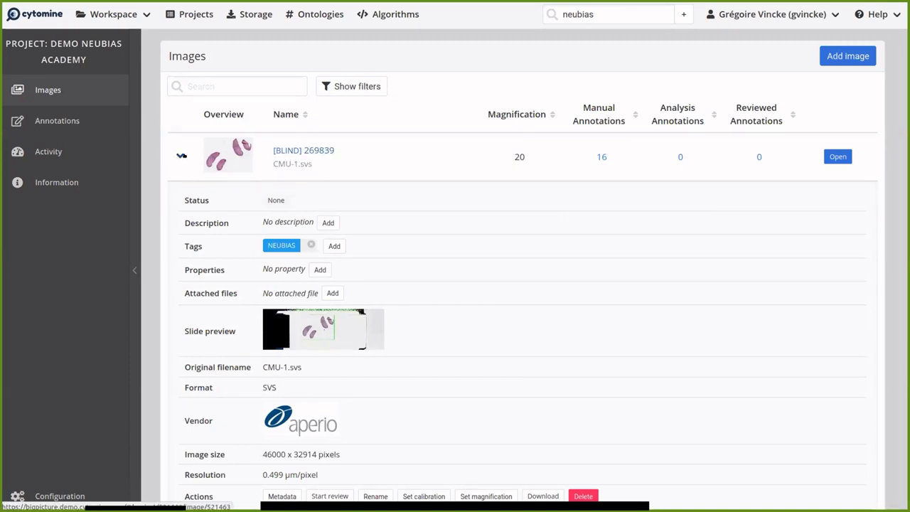
scroll(275, 161, down, 1)
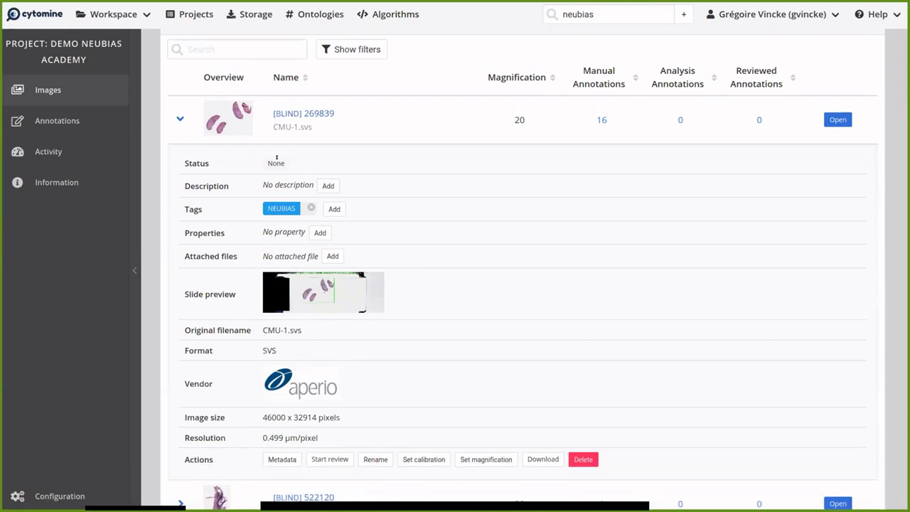
click(181, 120)
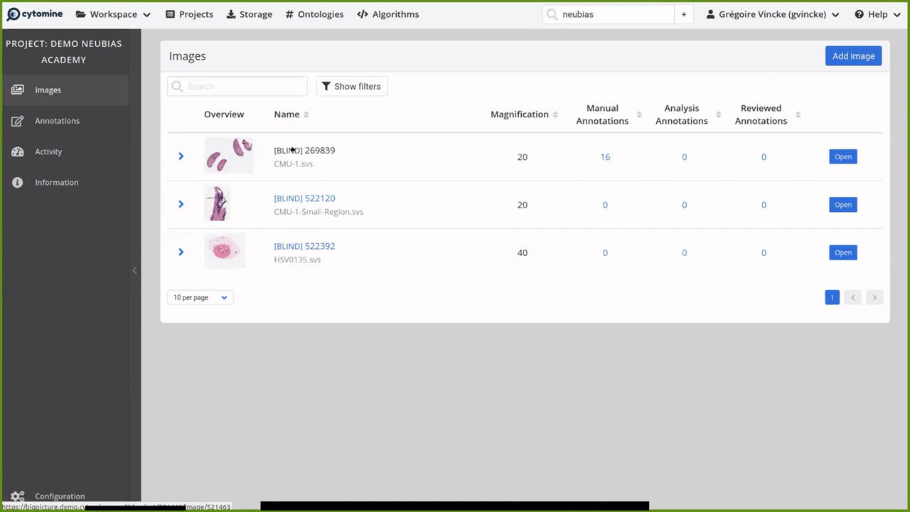
click(63, 494)
click(200, 282)
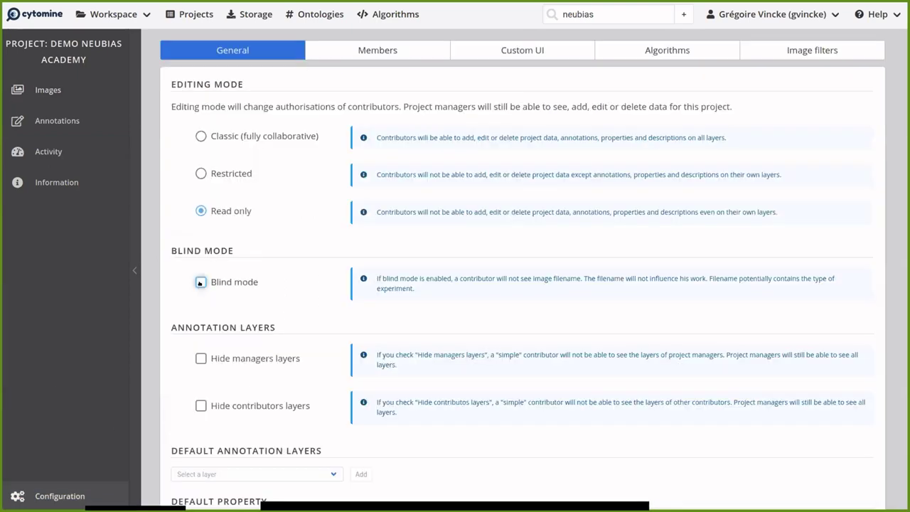
- Try the option that hides contributors layers by switching it on and back off
scroll(240, 328, down, 3)
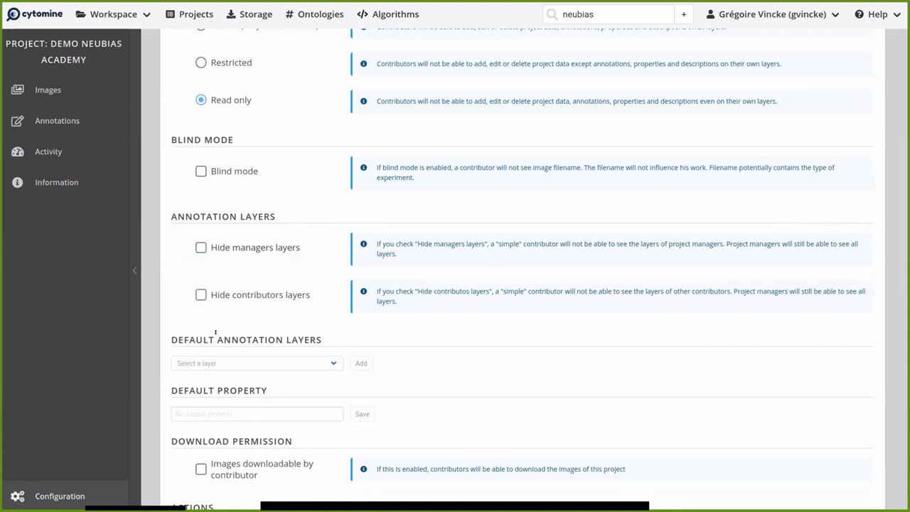
click(201, 293)
click(201, 295)
scroll(306, 231, up, 3)
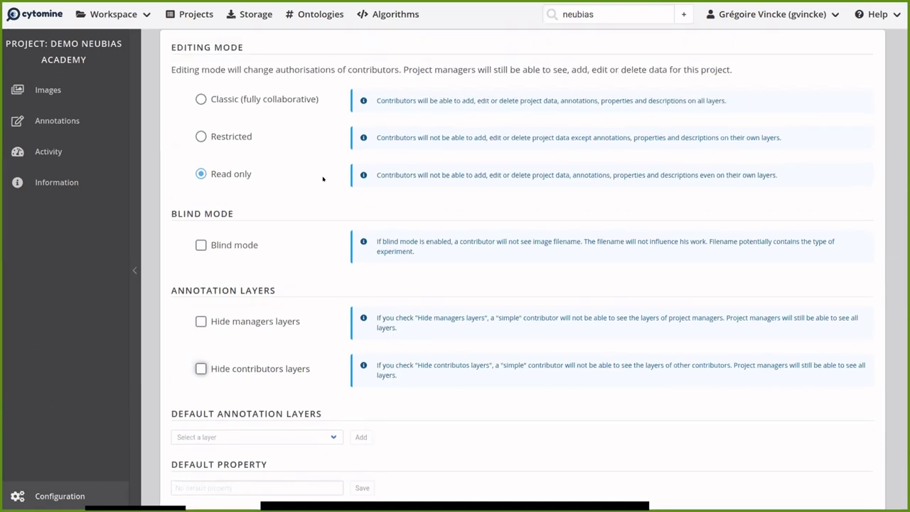
- Try the Classic (fully collaborative) editing mode and return the project to Read only
click(201, 136)
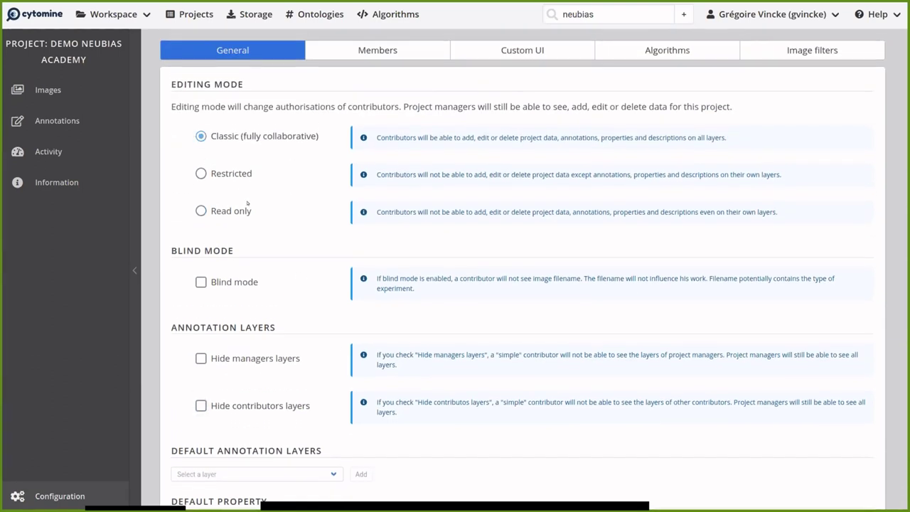
scroll(206, 138, down, 2)
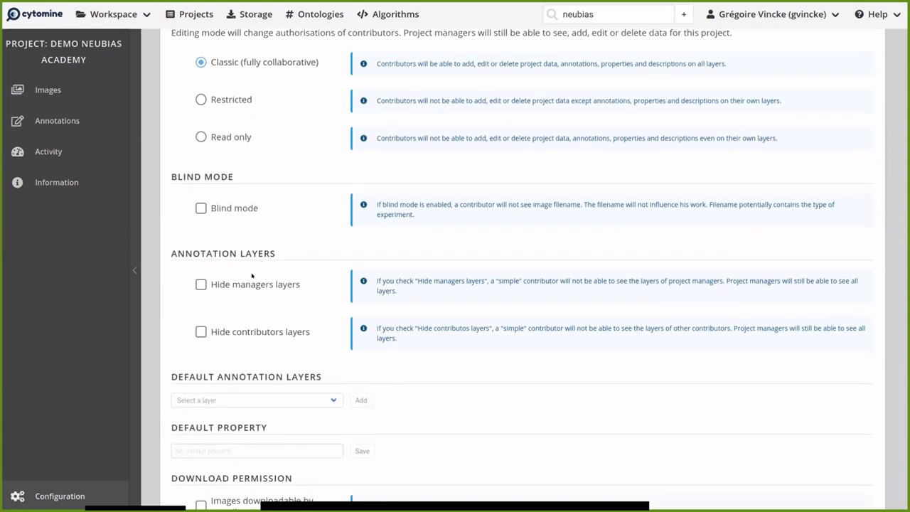
click(201, 136)
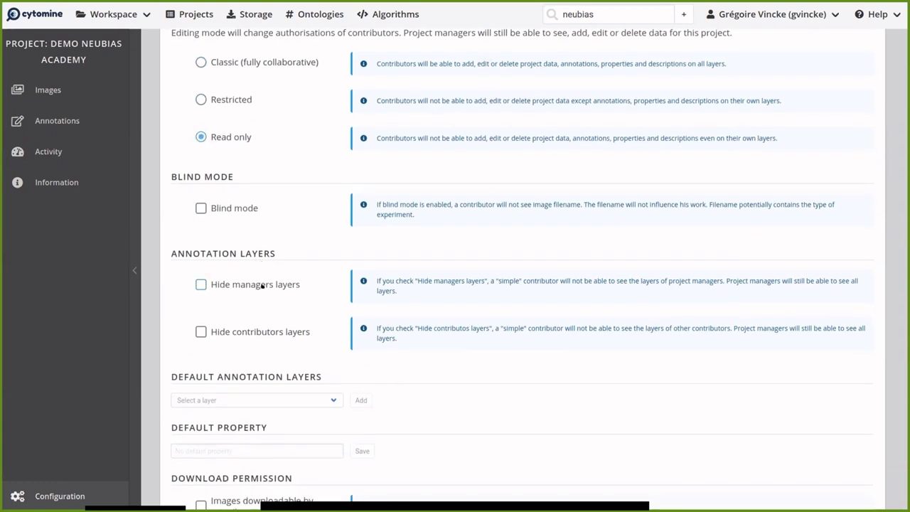
scroll(262, 286, down, 1)
scroll(262, 286, down, 1)
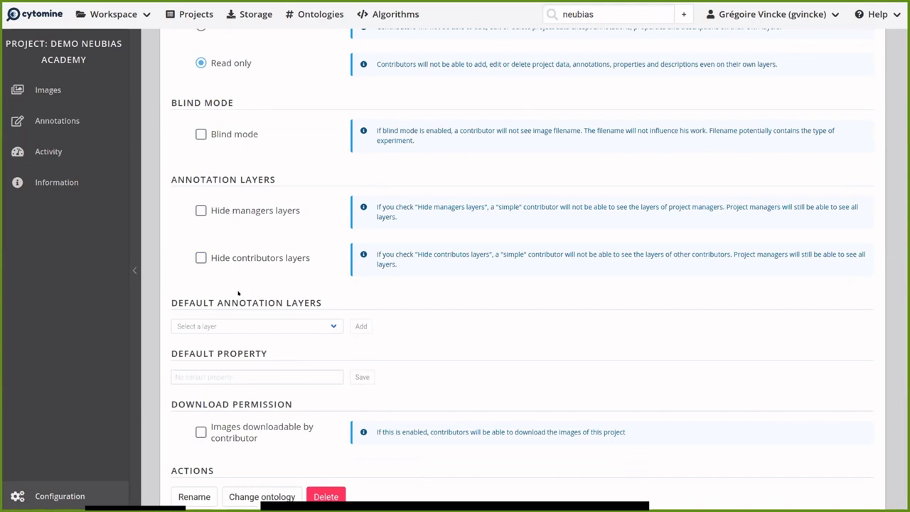
- Open the CMU-1.svs image and remove both annotation layers from its view
click(57, 91)
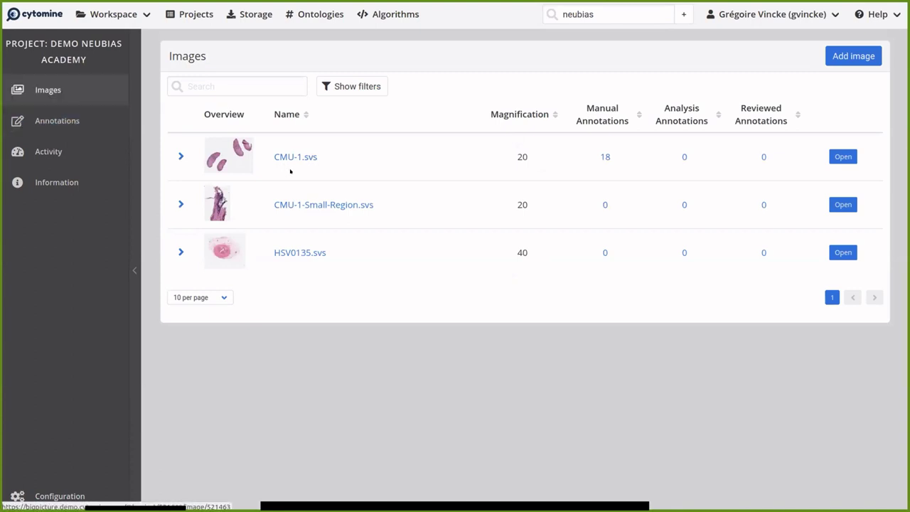
click(286, 157)
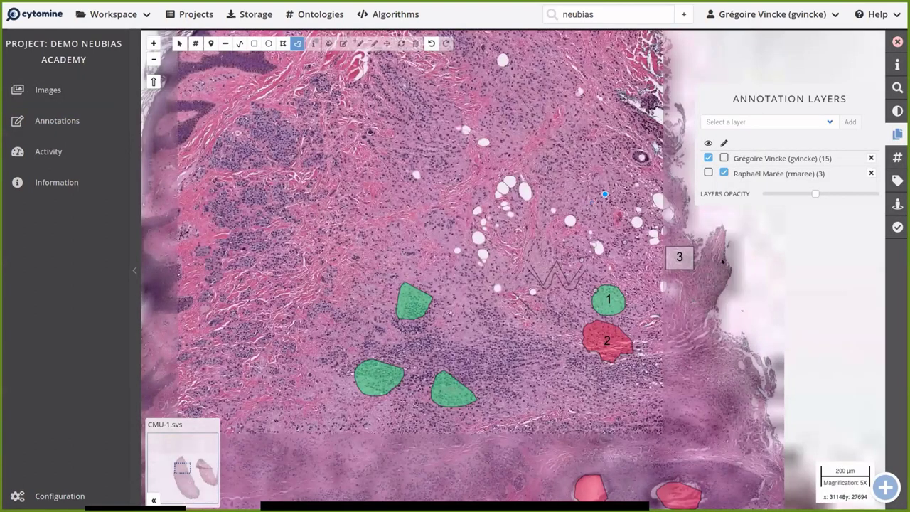
click(871, 172)
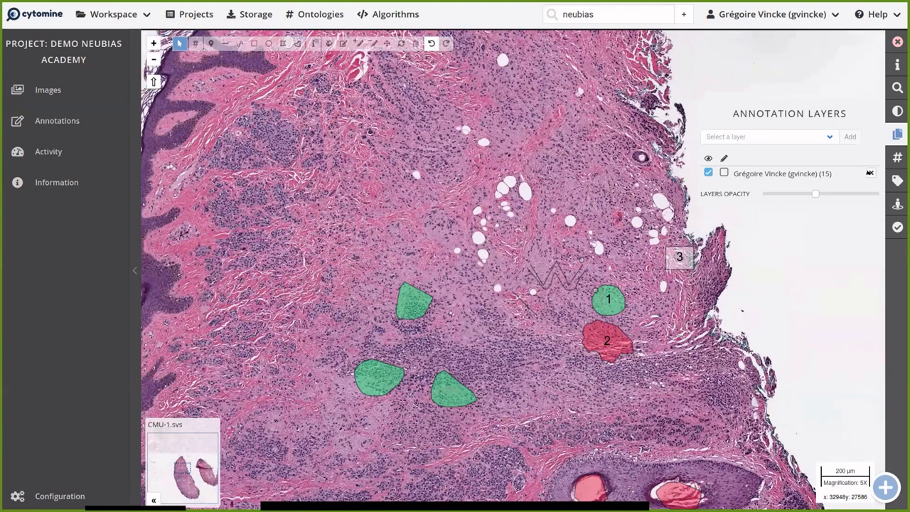
click(870, 171)
click(897, 135)
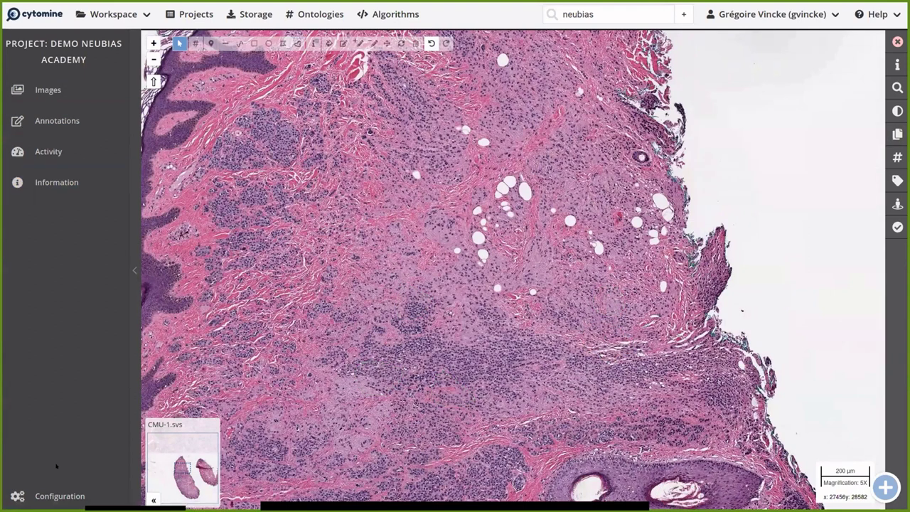
- Add the first listed member's layer to the project's default annotation layers
click(59, 496)
scroll(210, 308, down, 3)
click(209, 308)
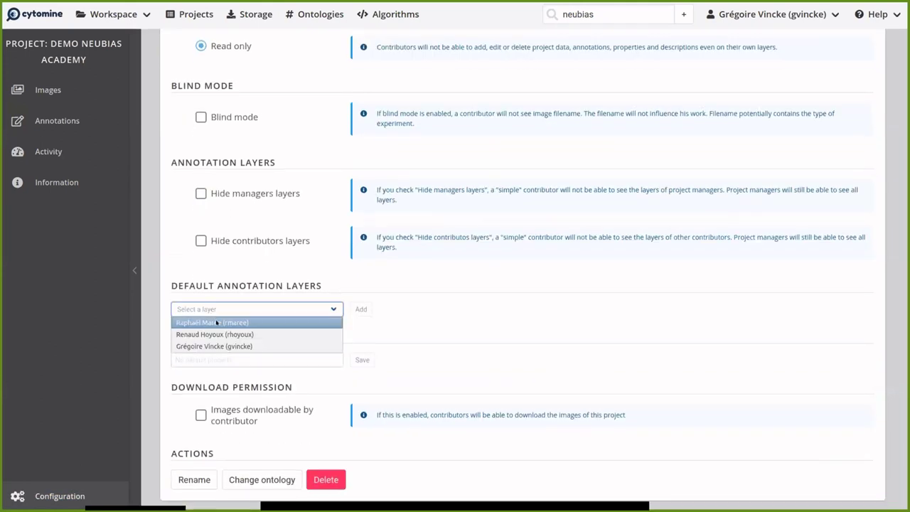
click(217, 320)
click(360, 308)
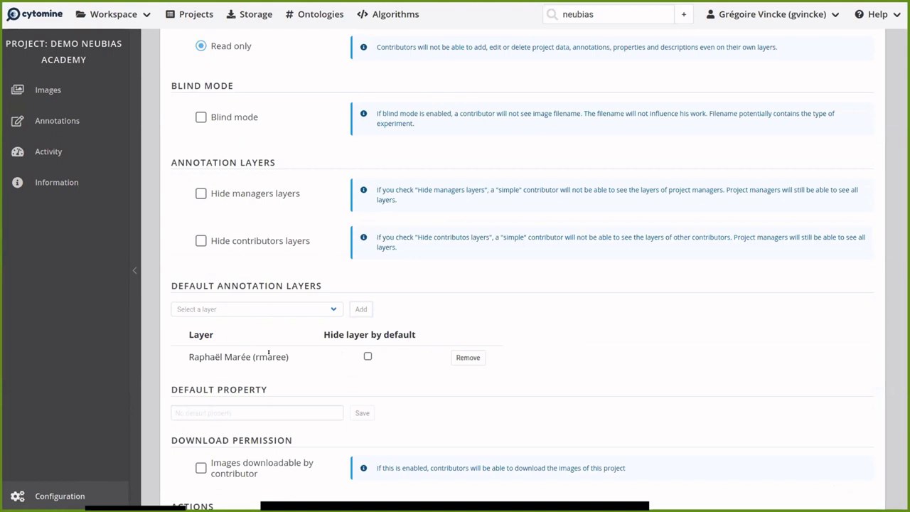
- Reload the project and reopen CMU-1.svs to check which annotation layers load by default
click(48, 90)
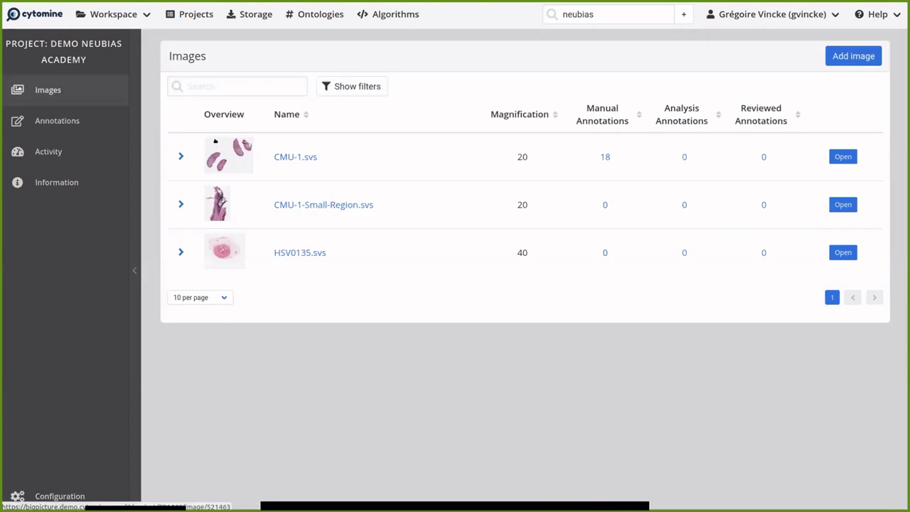
click(290, 157)
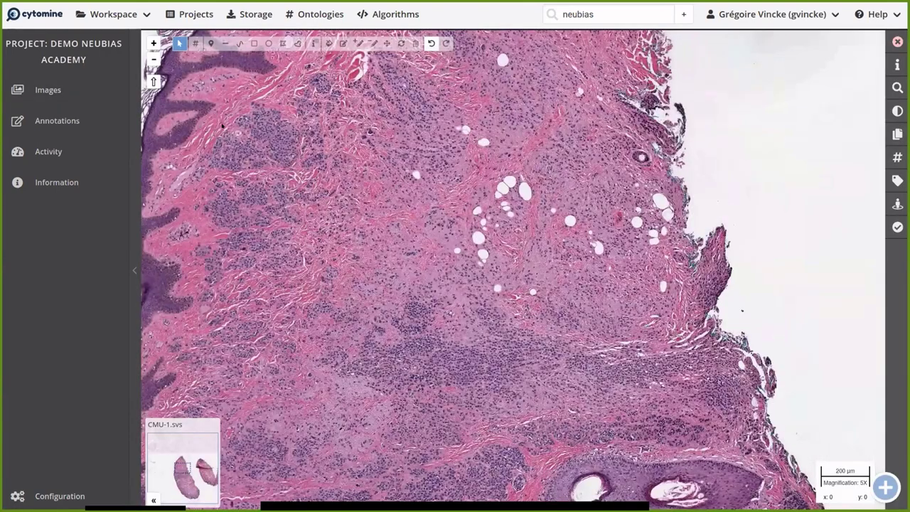
click(48, 89)
key(F5)
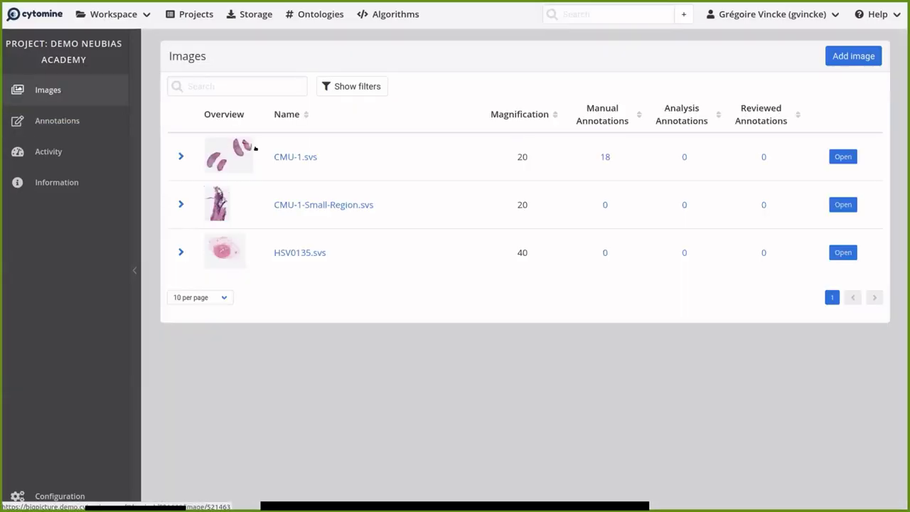
click(277, 154)
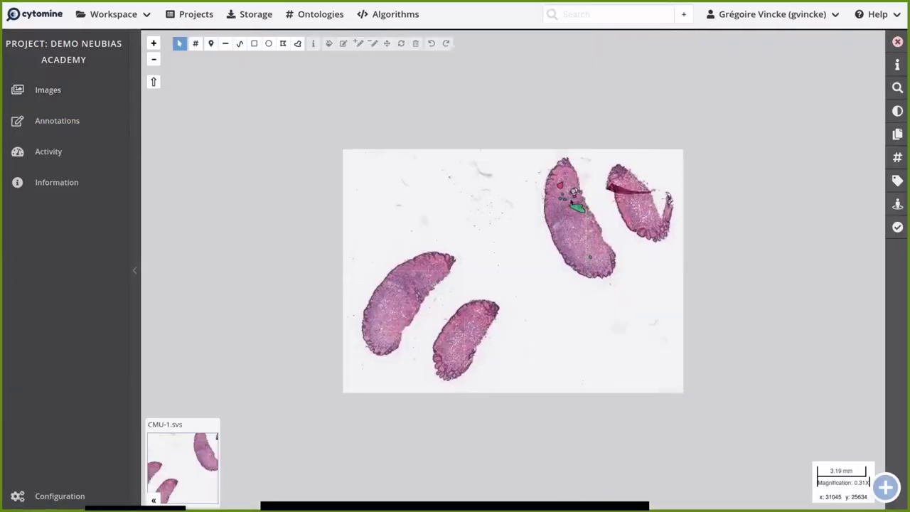
scroll(571, 202, up, 1)
scroll(570, 202, up, 2)
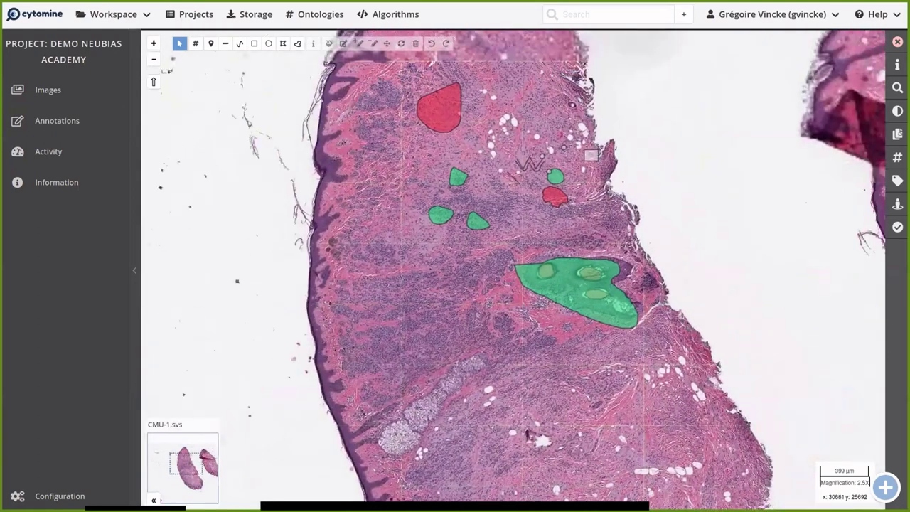
click(898, 134)
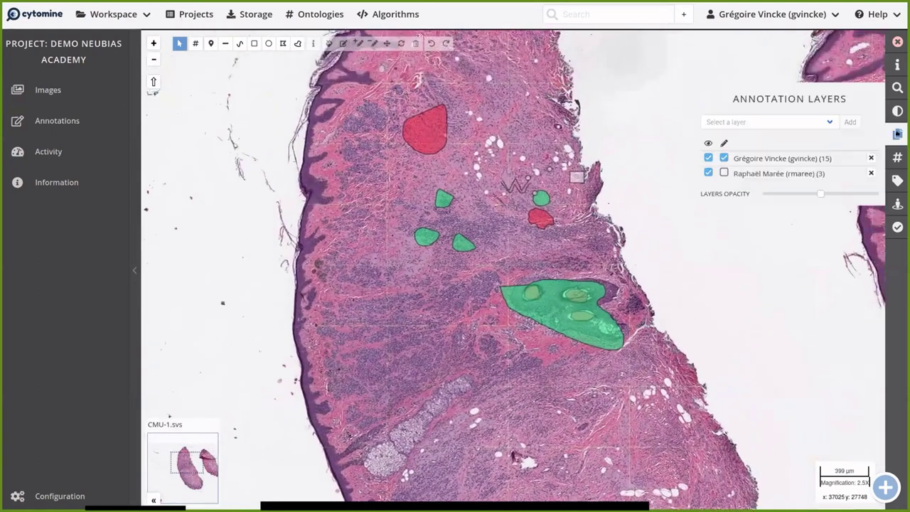
- Remove the layer with 15 annotations from the image view and add it back
click(870, 159)
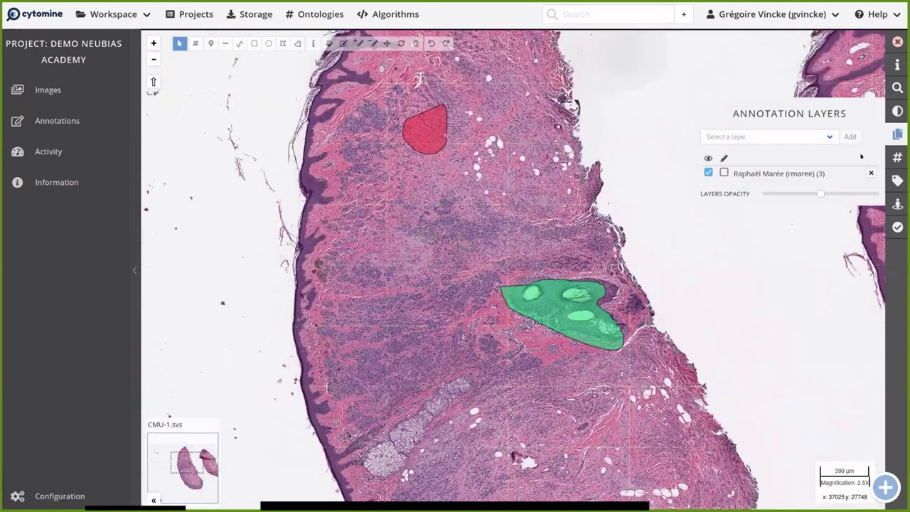
click(815, 136)
click(796, 162)
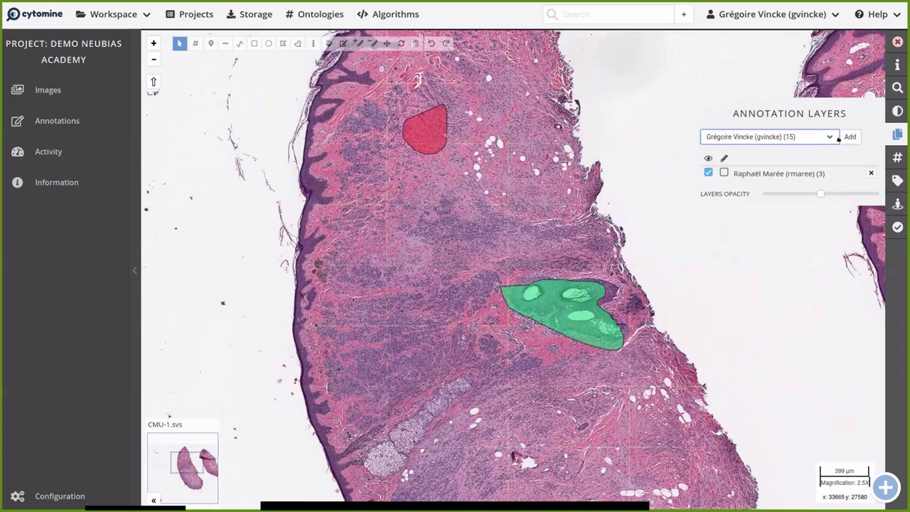
click(848, 136)
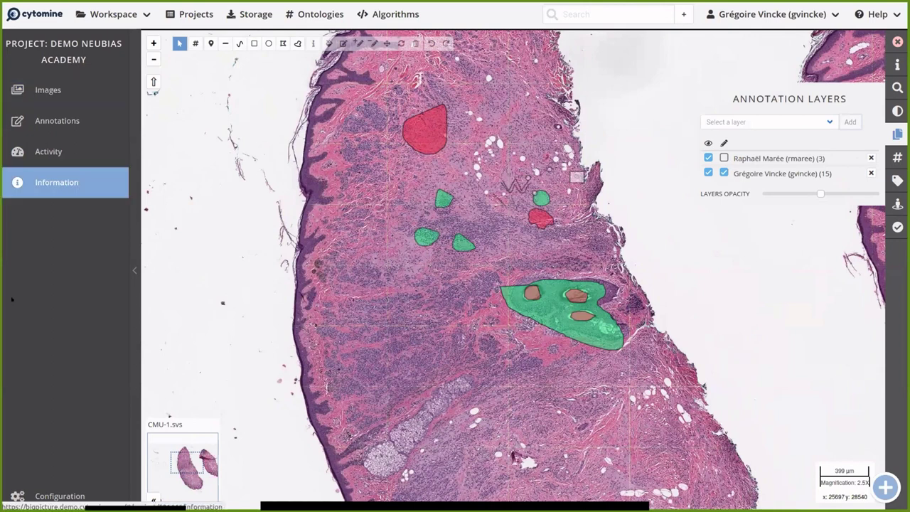
- Add the first remaining member's layer as a second default annotation layer for the project
scroll(322, 390, down, 3)
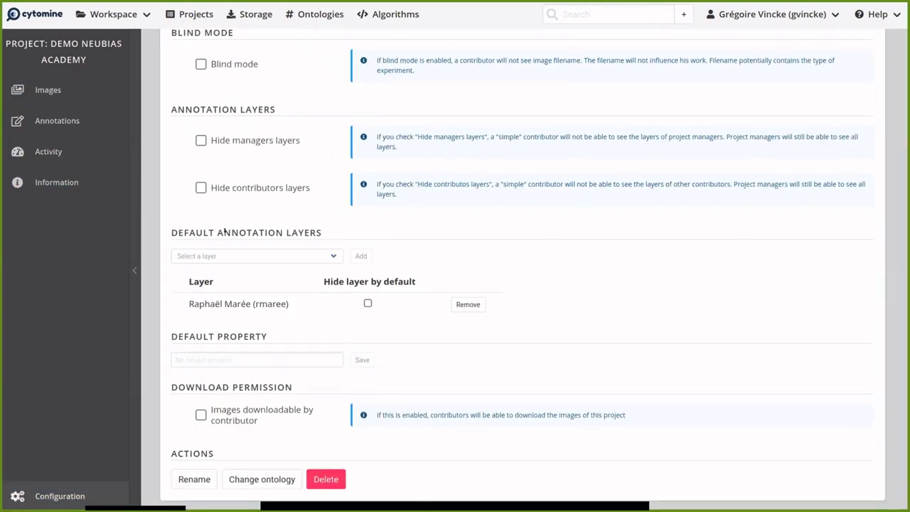
click(215, 255)
click(216, 266)
click(361, 256)
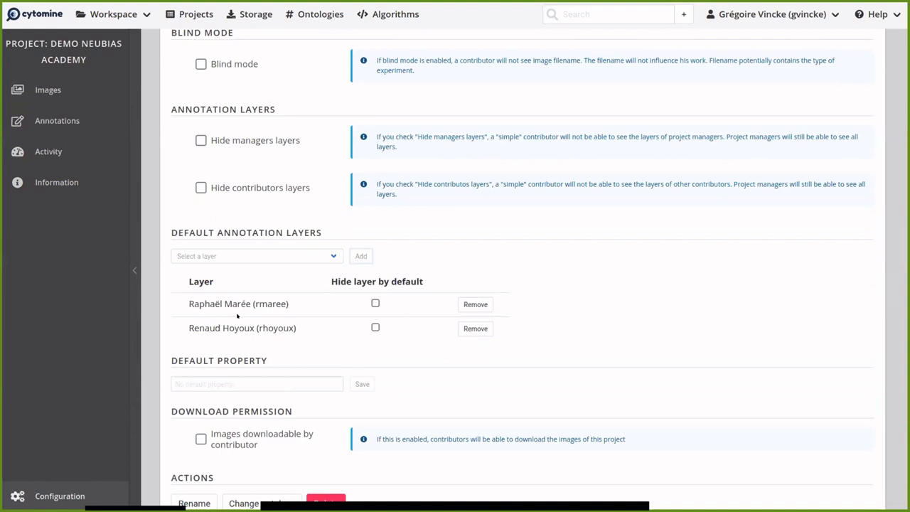
- Show the values of property key n on the CMU-1.svs annotations, and reset the key to no key selected
click(238, 382)
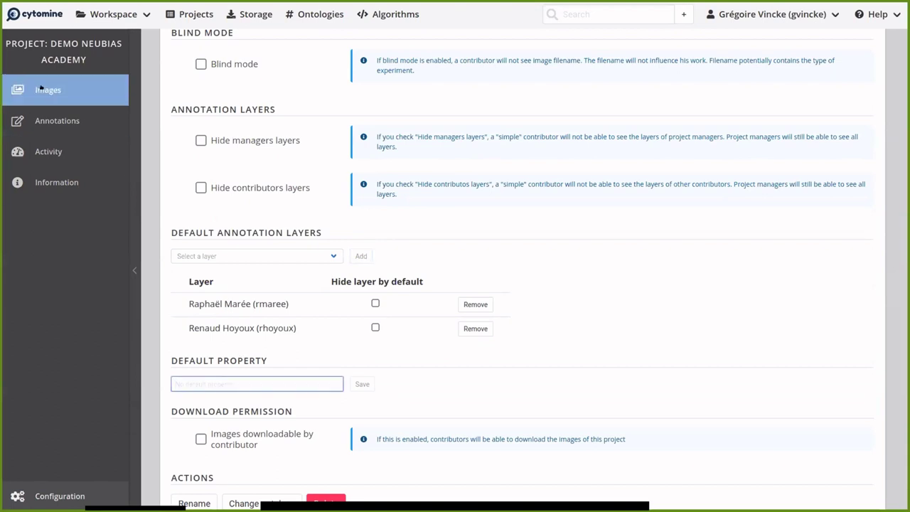
click(93, 91)
click(285, 156)
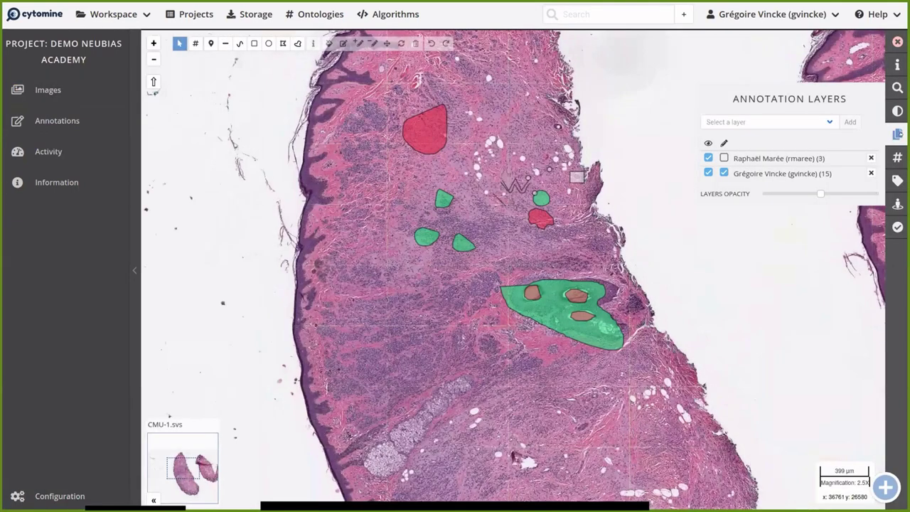
click(897, 134)
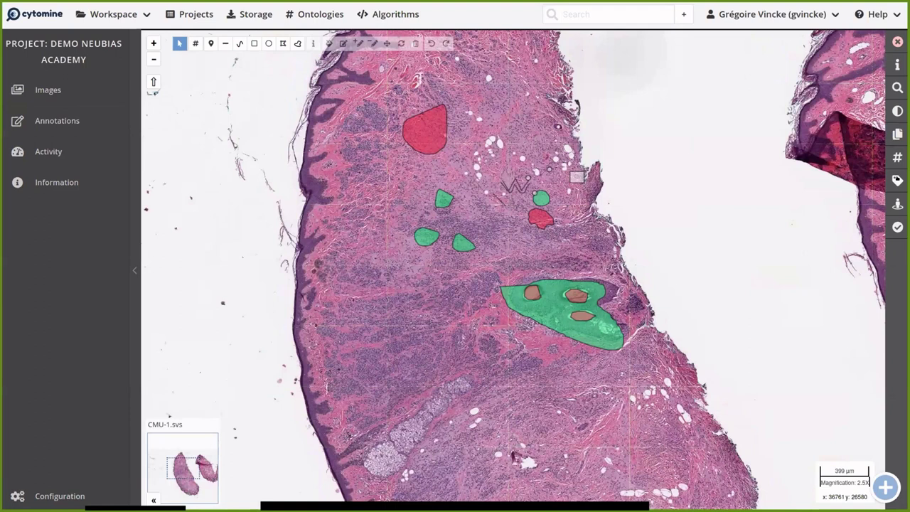
click(897, 181)
click(771, 188)
click(761, 214)
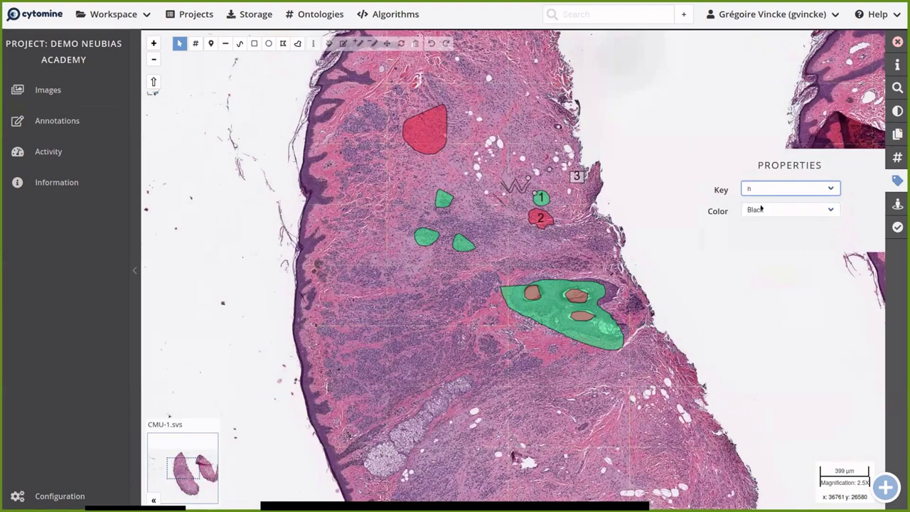
click(790, 191)
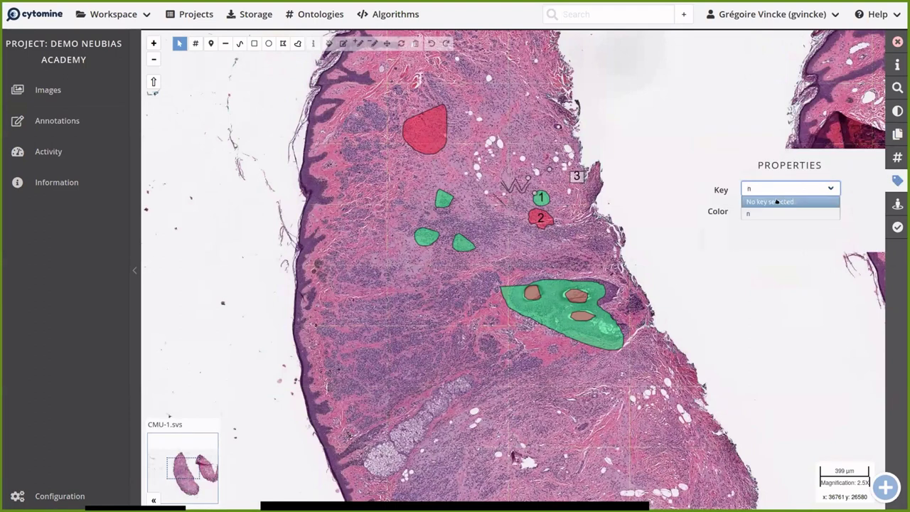
click(777, 202)
click(897, 180)
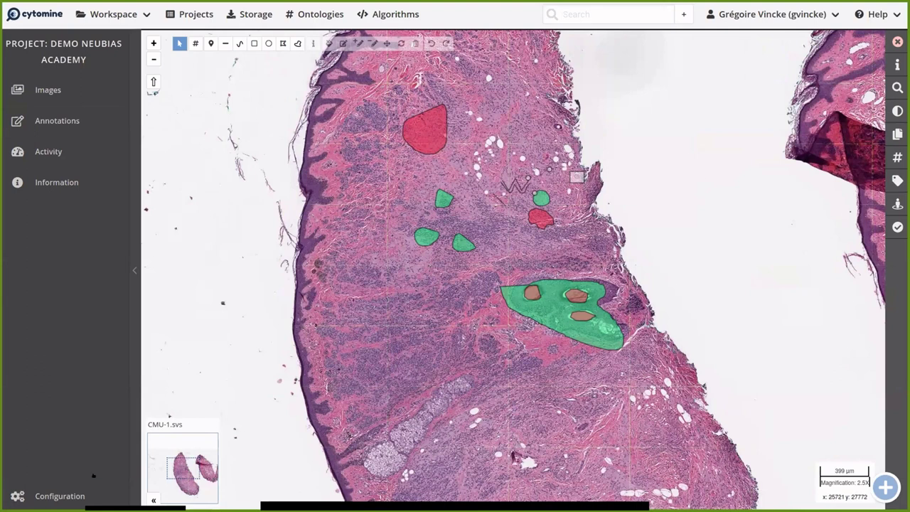
- Set n as the project's default property in the configuration and save it
click(50, 496)
scroll(282, 301, down, 3)
click(223, 414)
text(n)
scroll(263, 402, down, 1)
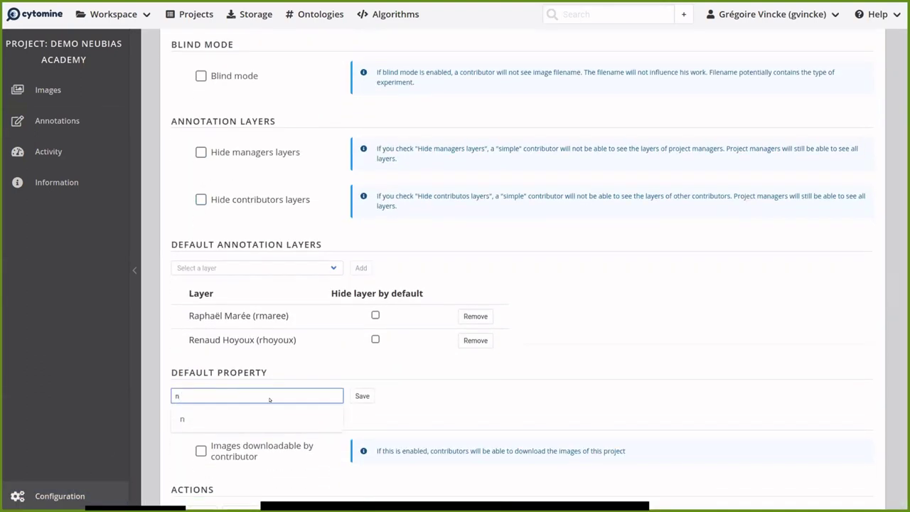
click(362, 357)
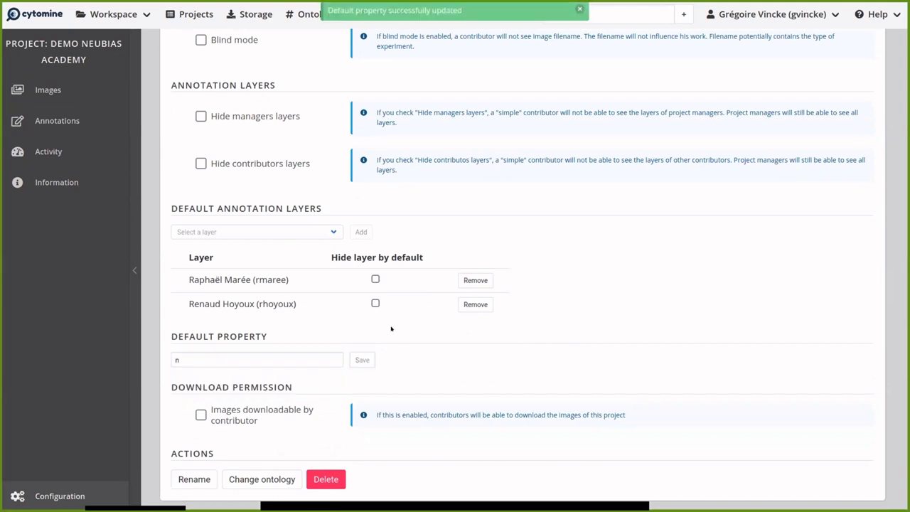
- Reopen CMU-1.svs and check whether the default property key is preselected in the viewer's property settings
click(64, 88)
click(298, 205)
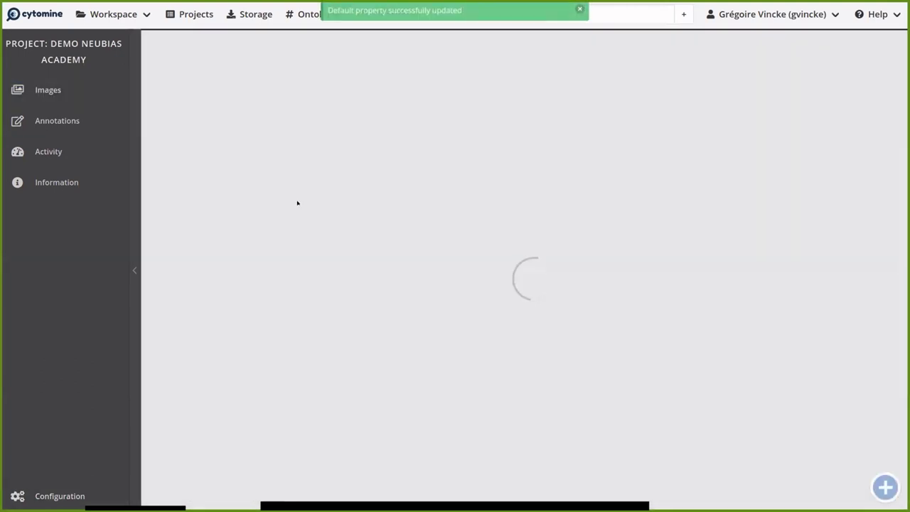
click(64, 90)
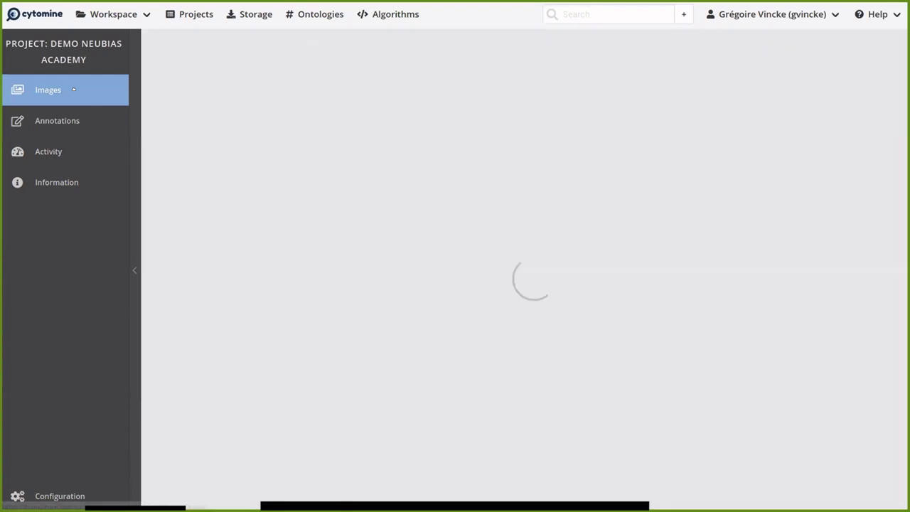
click(283, 153)
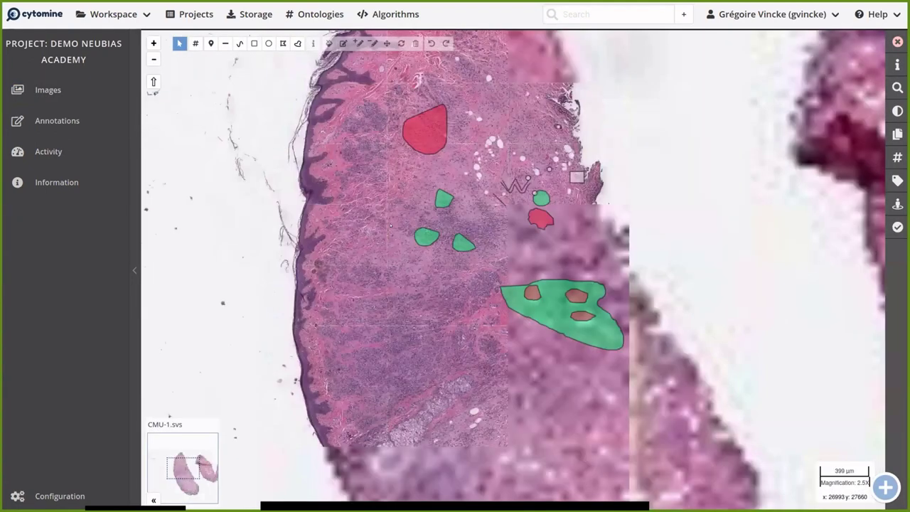
click(897, 180)
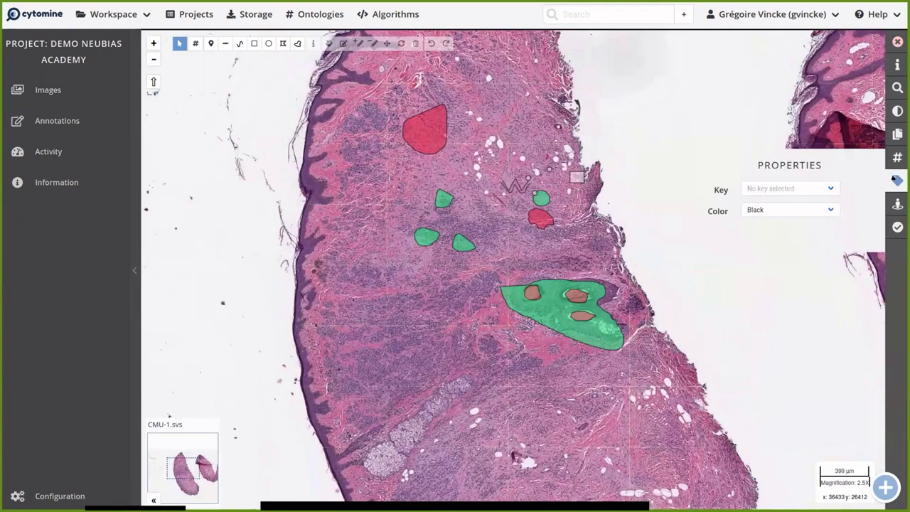
- Reload the project and reopen CMU-1.svs to examine the default property values on its annotations
click(71, 496)
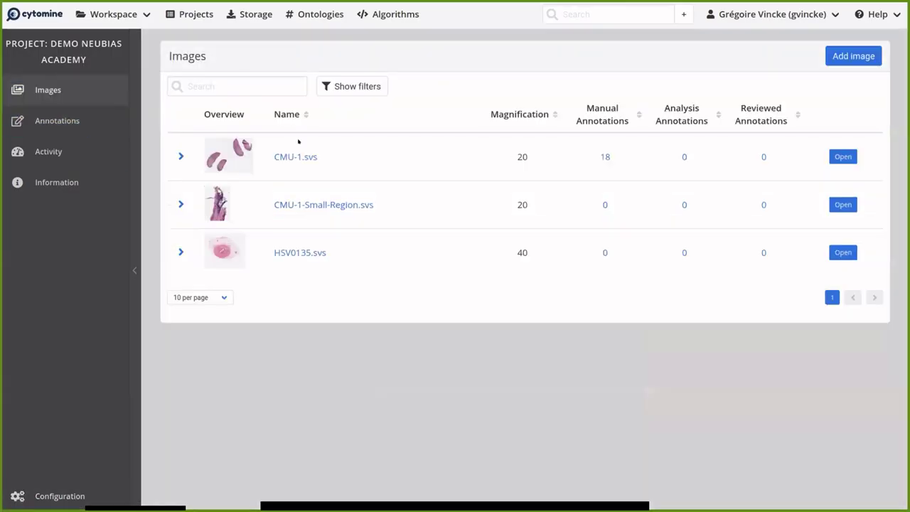
click(300, 156)
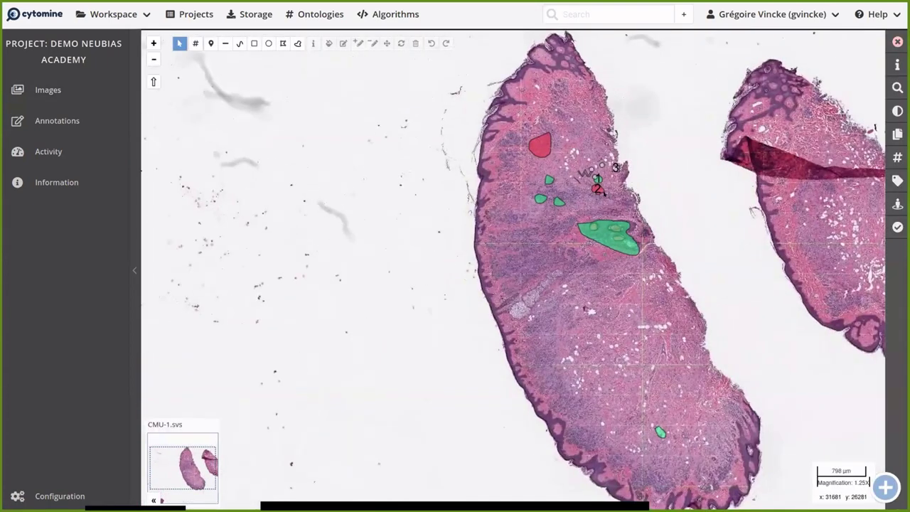
scroll(612, 192, up, 2)
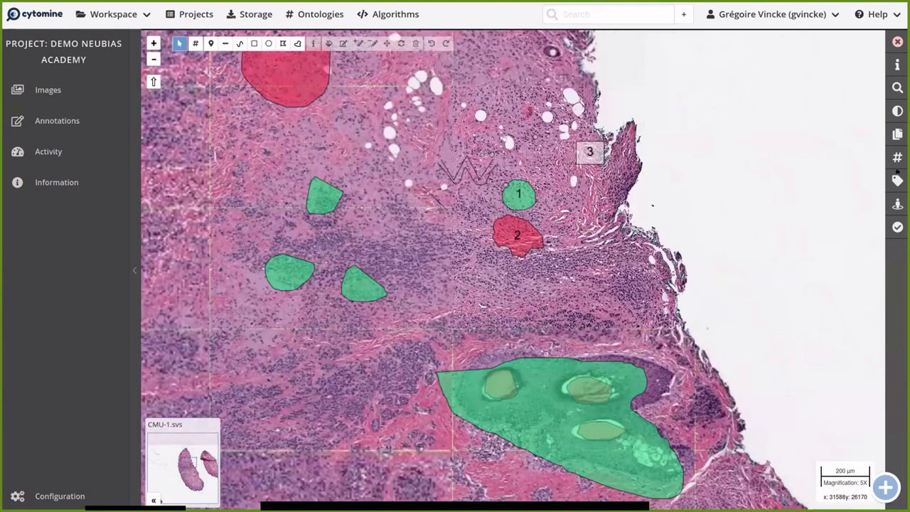
click(897, 180)
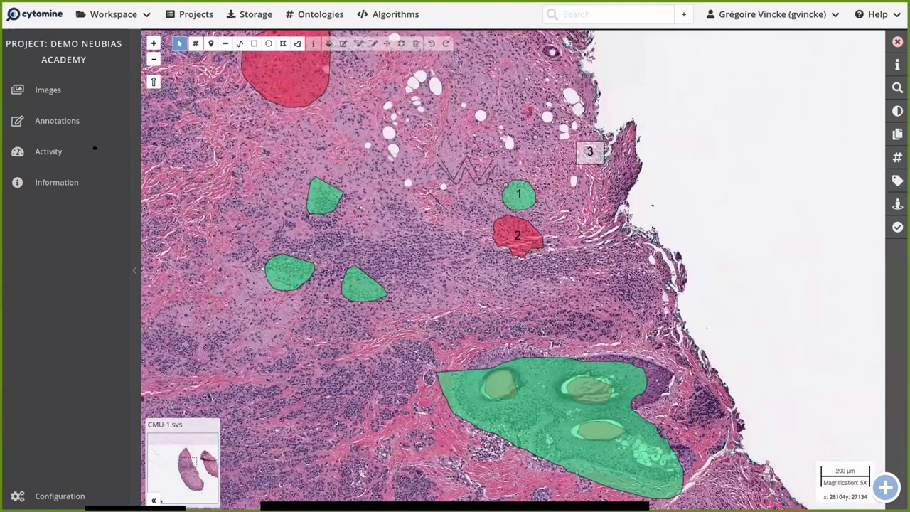
- Review the project's default annotation layers and default property settings, and return to CMU-1.svs
click(42, 496)
scroll(312, 322, down, 3)
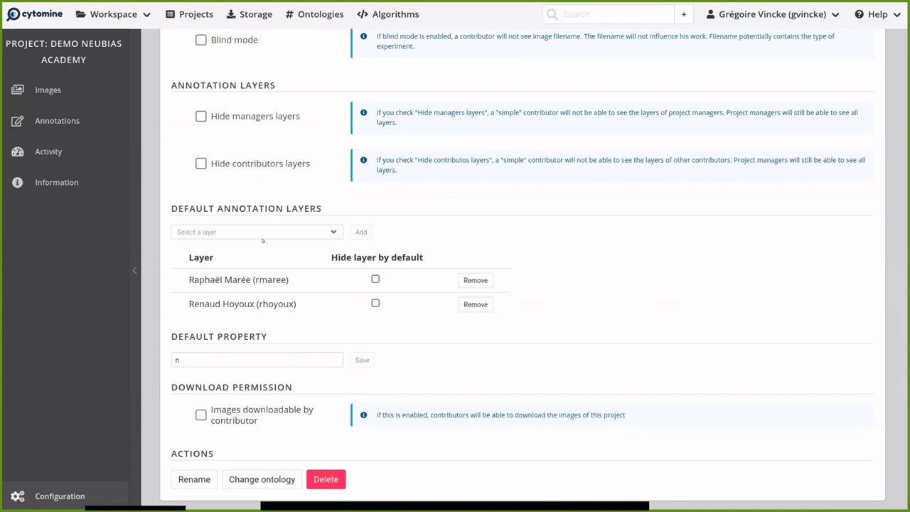
click(55, 91)
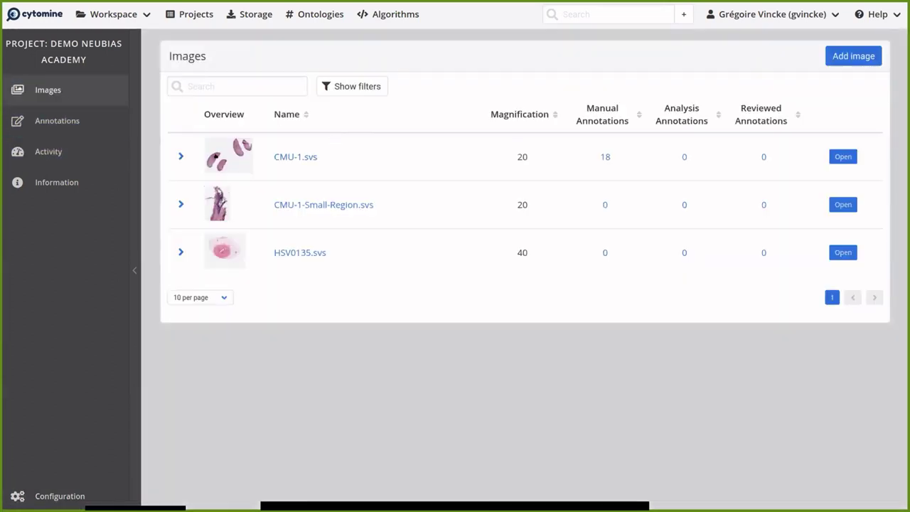
click(284, 157)
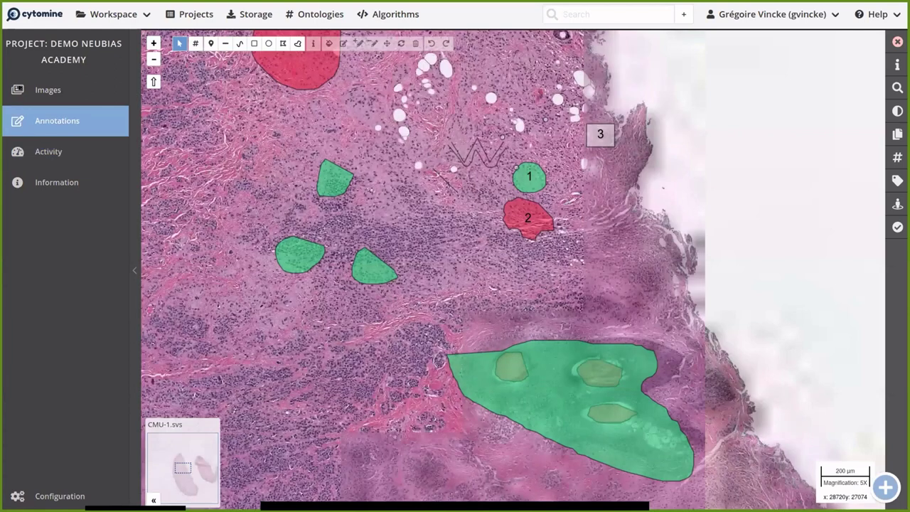
- Expand the details of CMU-1.svs in the project's image list and examine its properties and available actions
click(48, 90)
click(179, 156)
scroll(282, 208, down, 1)
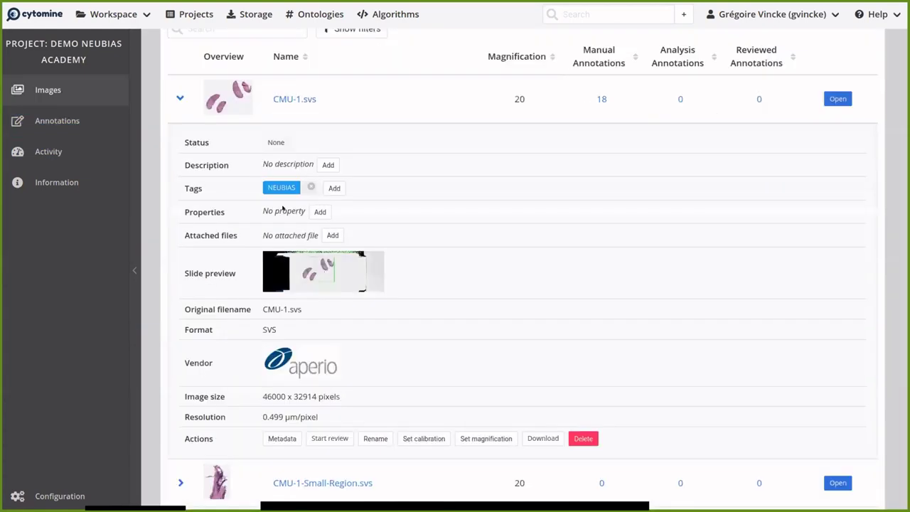
scroll(282, 207, down, 1)
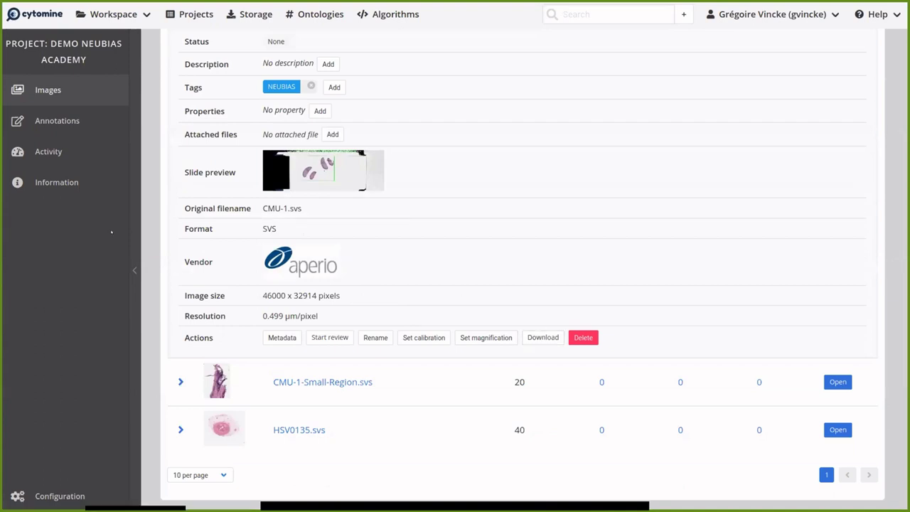
- Remove both default annotation layers from the project configuration
click(42, 496)
scroll(339, 411, down, 2)
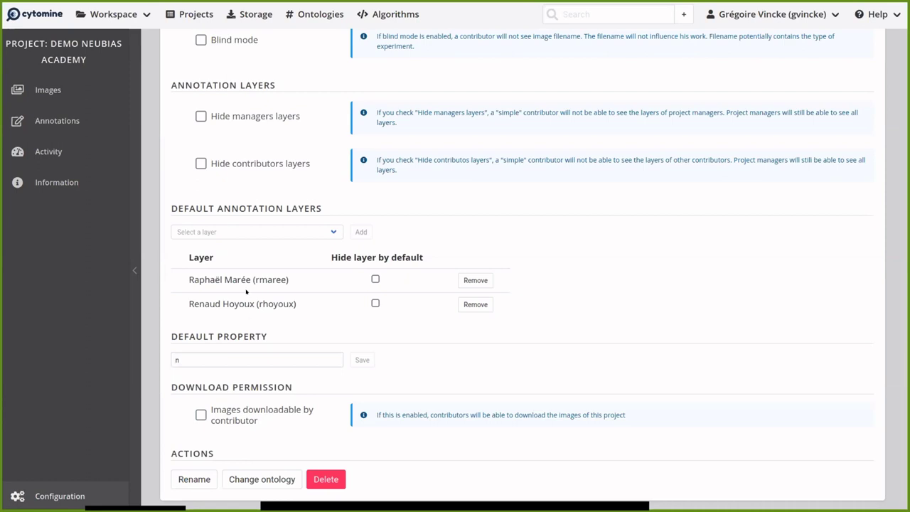
click(475, 281)
click(475, 305)
- Set the project's editing mode to Classic (fully collaborative)
scroll(327, 292, up, 5)
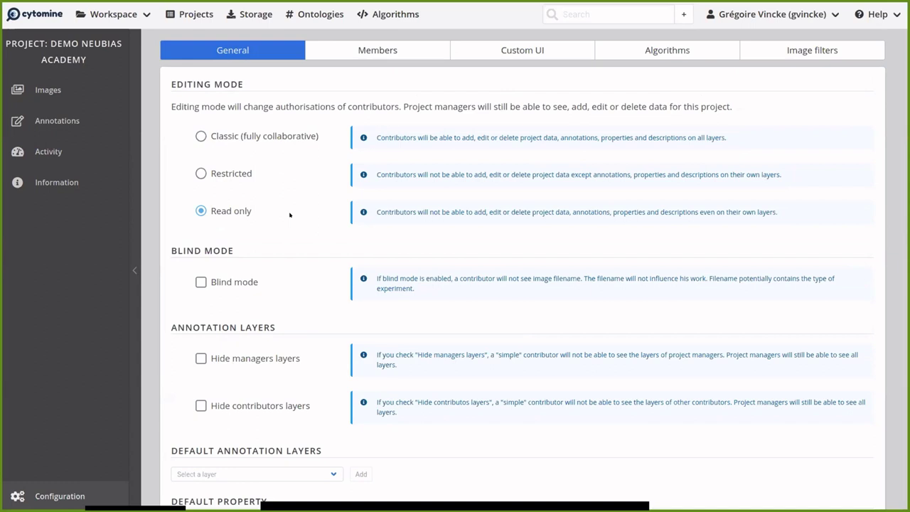
click(193, 176)
click(200, 137)
- Turn the Hide managers layers and Hide contributors layers options on and back off
click(201, 358)
click(201, 358)
click(200, 406)
click(200, 406)
click(198, 359)
click(197, 358)
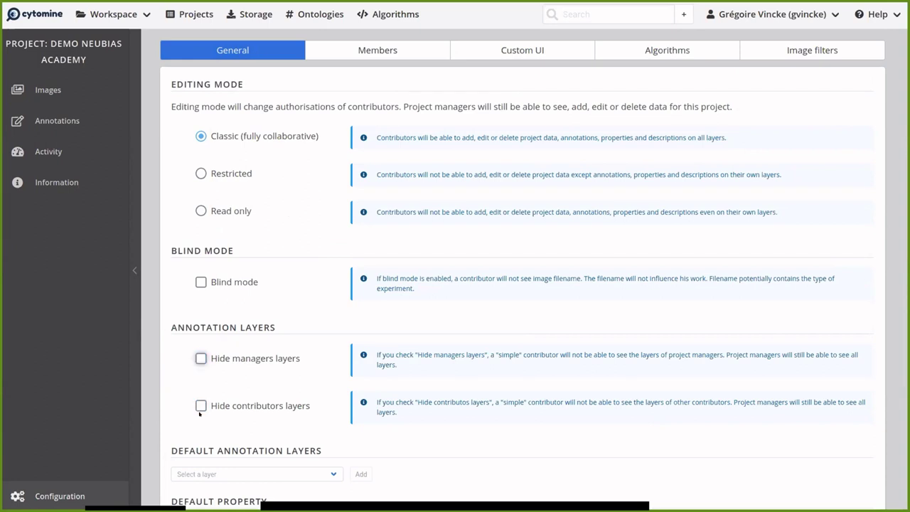
- Turn the project's blind mode on and back off, twice
click(201, 282)
click(202, 282)
click(201, 281)
click(201, 281)
scroll(300, 290, down, 2)
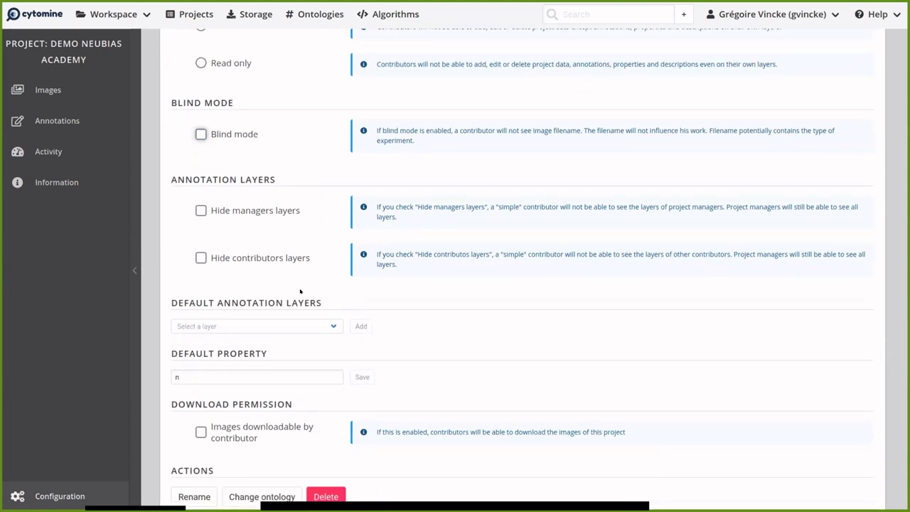
scroll(300, 290, up, 2)
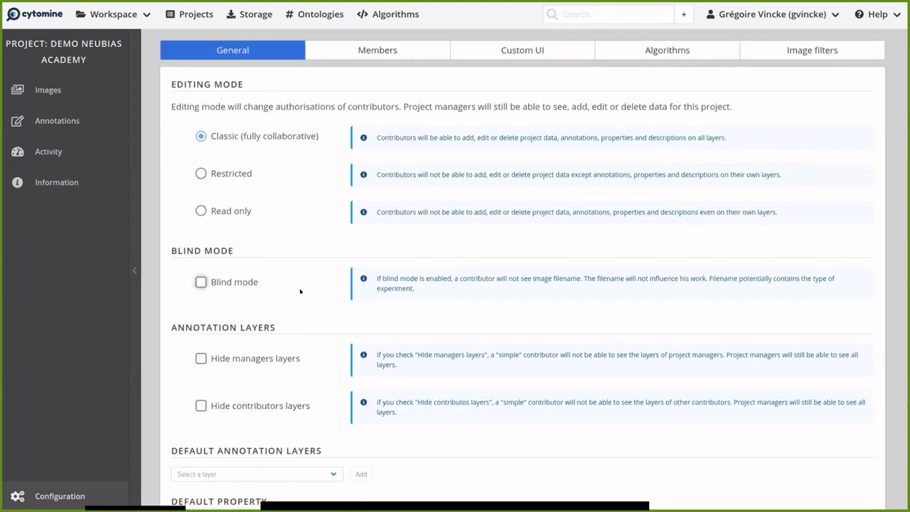
- Open CMU-1.svs from the image list and look over the image viewer and its panels
click(53, 91)
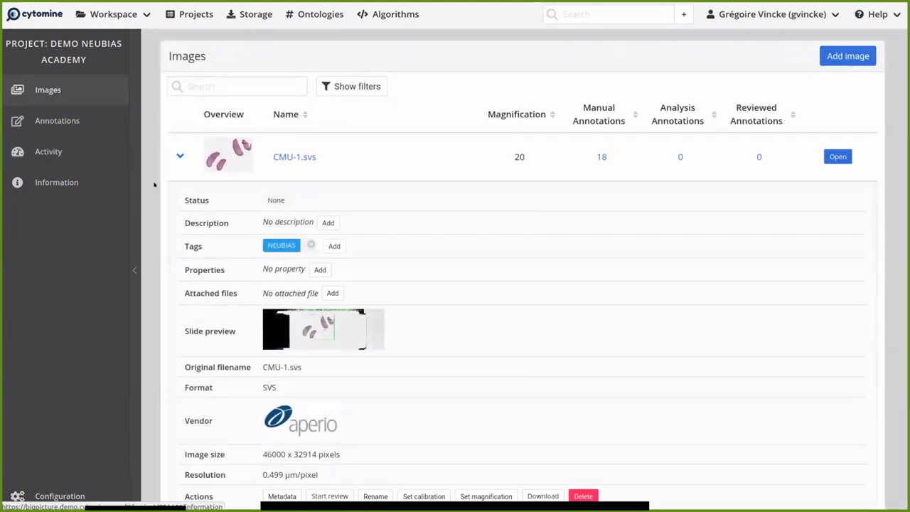
click(277, 157)
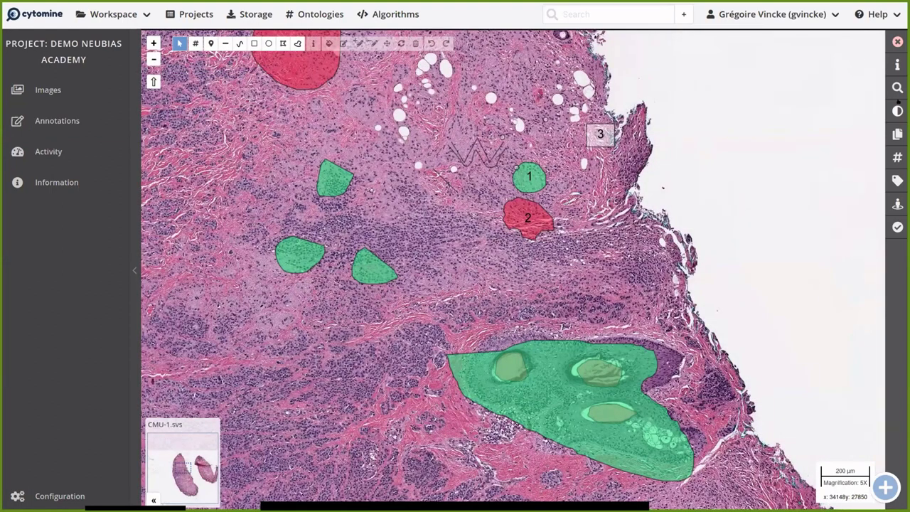
click(48, 91)
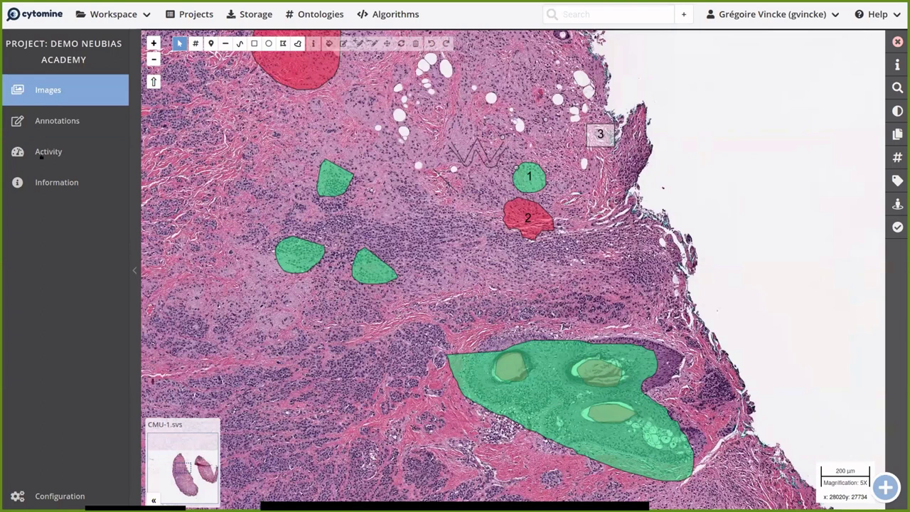
- In the Custom UI configuration, toggle the Analysis and Activity side bar entries for managers, leaving both enabled
click(64, 496)
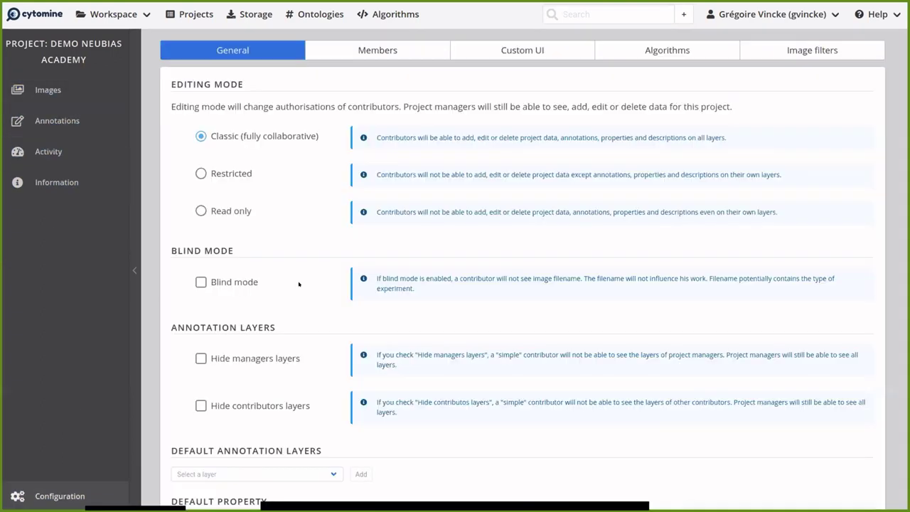
click(529, 50)
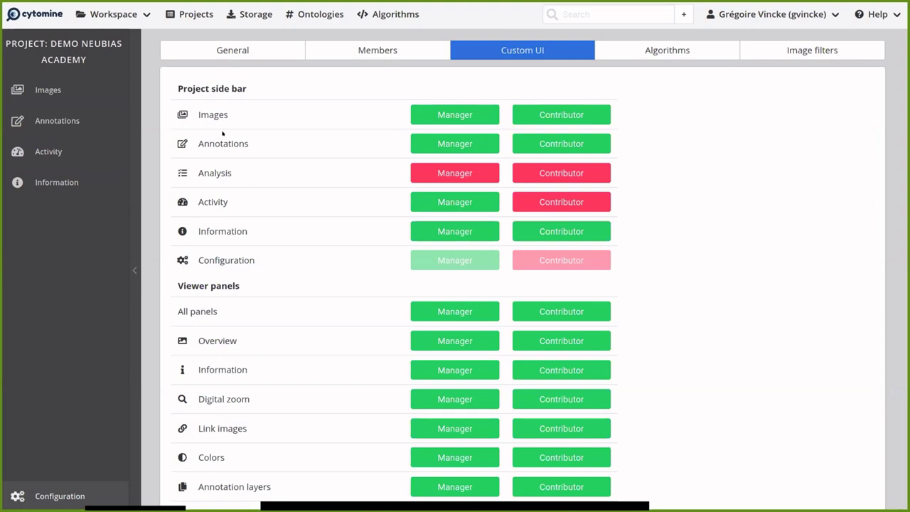
click(66, 93)
click(442, 172)
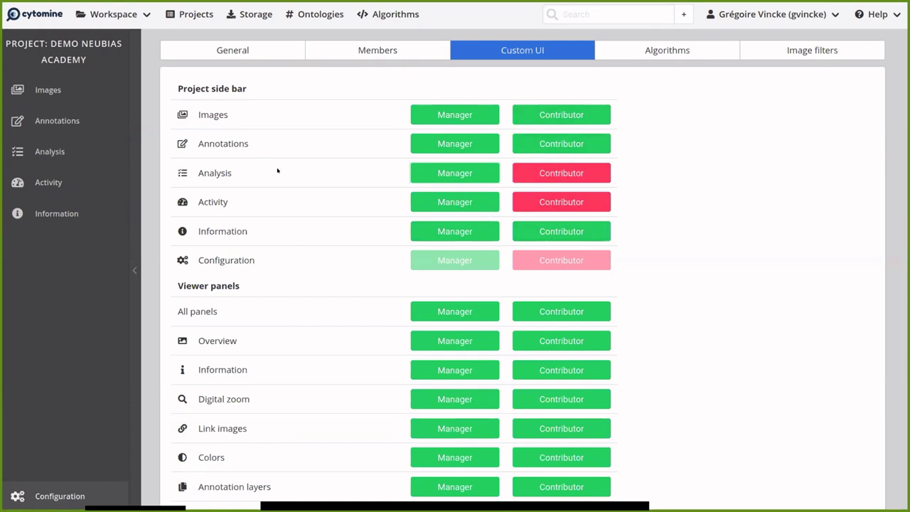
click(461, 174)
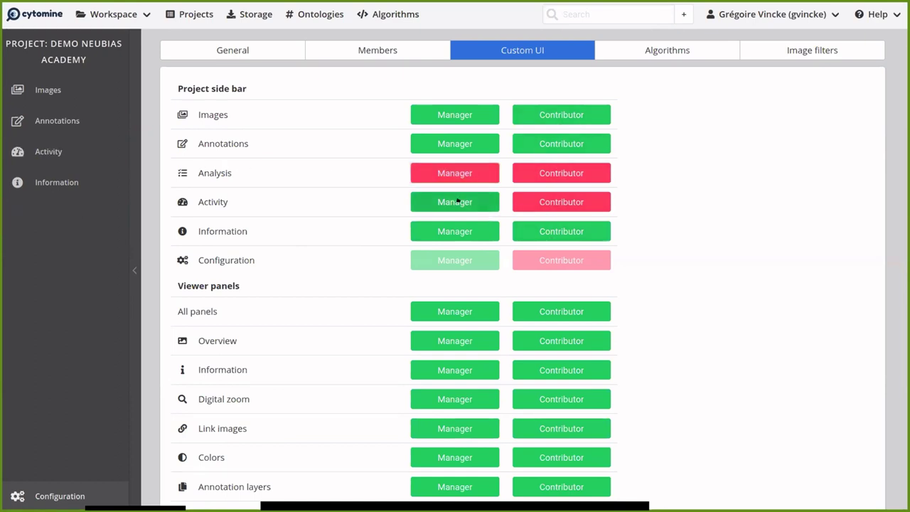
click(461, 202)
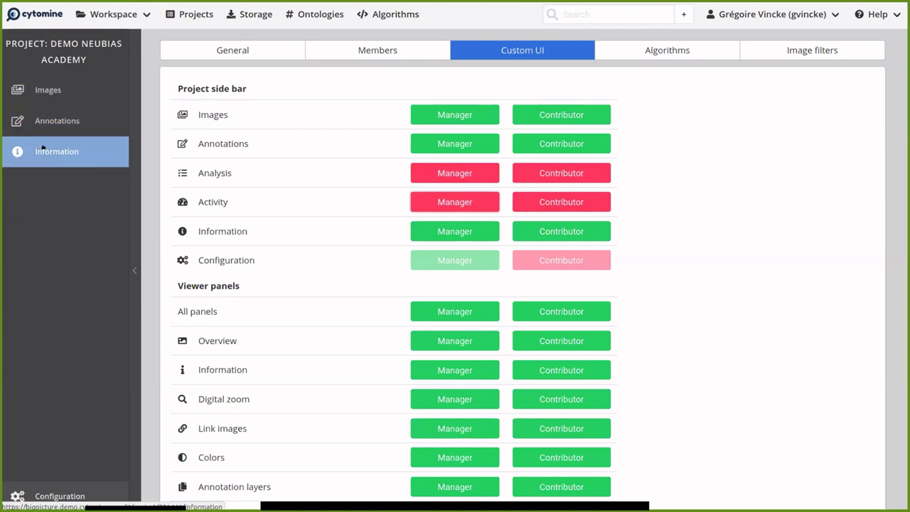
click(461, 173)
click(458, 202)
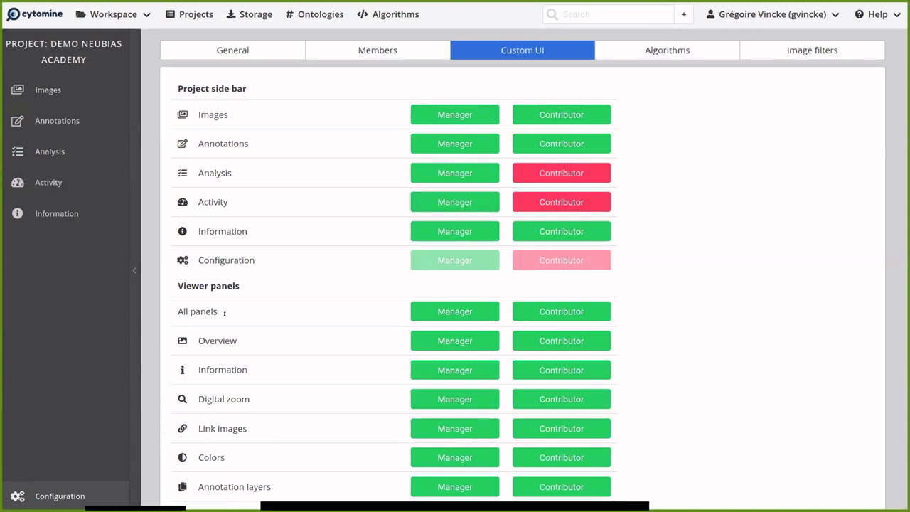
- Disable the Annotation layers, Ontology, Properties, Broadcast and Review viewer panels for contributors, leaving Link images enabled
scroll(299, 270, down, 2)
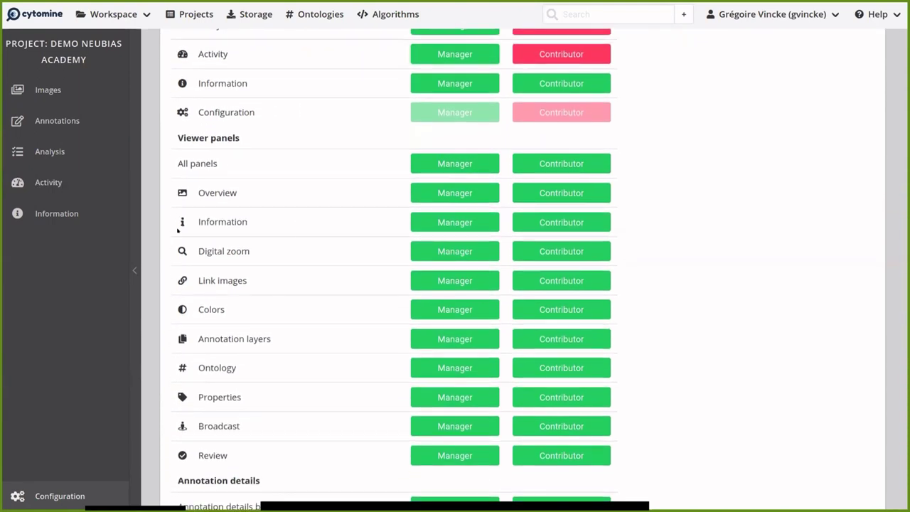
scroll(223, 246, down, 2)
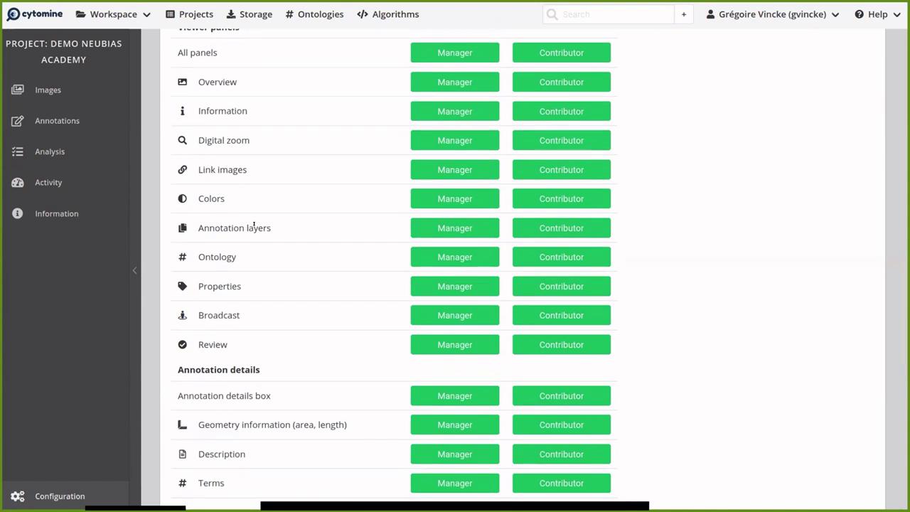
scroll(253, 224, down, 2)
scroll(252, 224, up, 4)
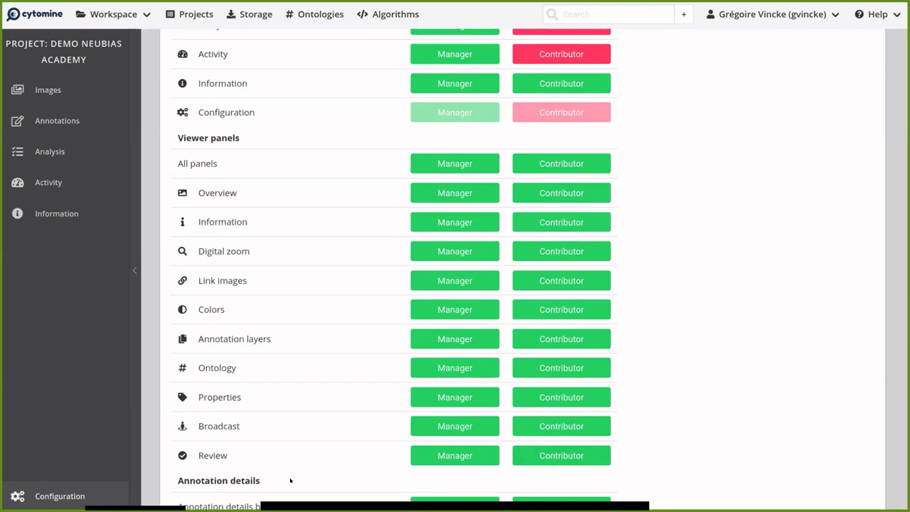
click(564, 454)
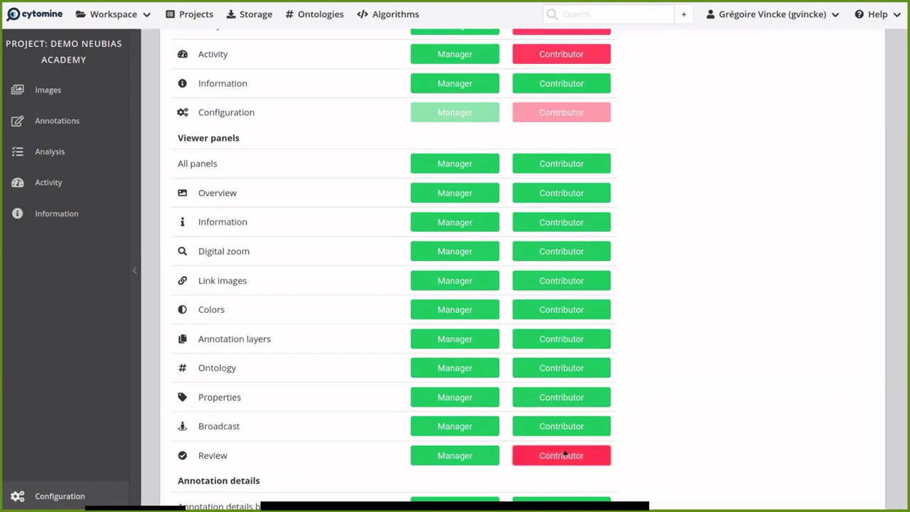
click(557, 402)
click(558, 367)
click(561, 339)
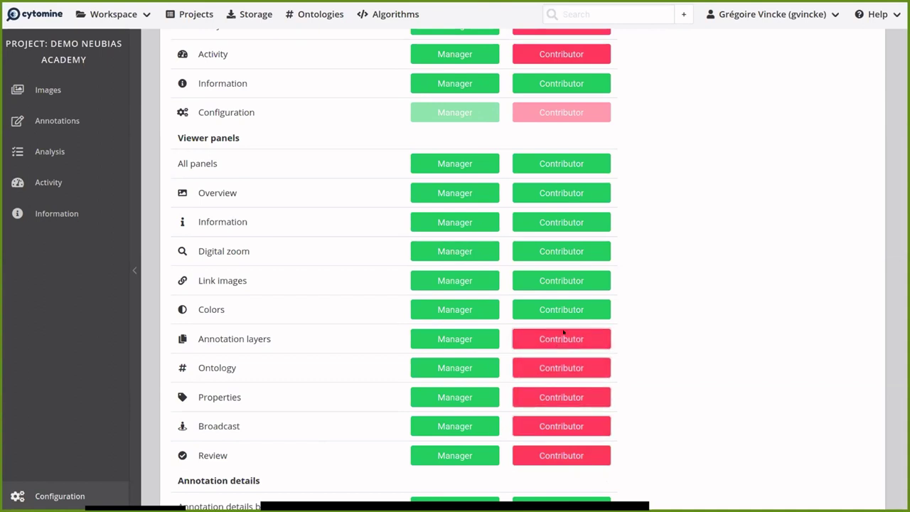
click(563, 280)
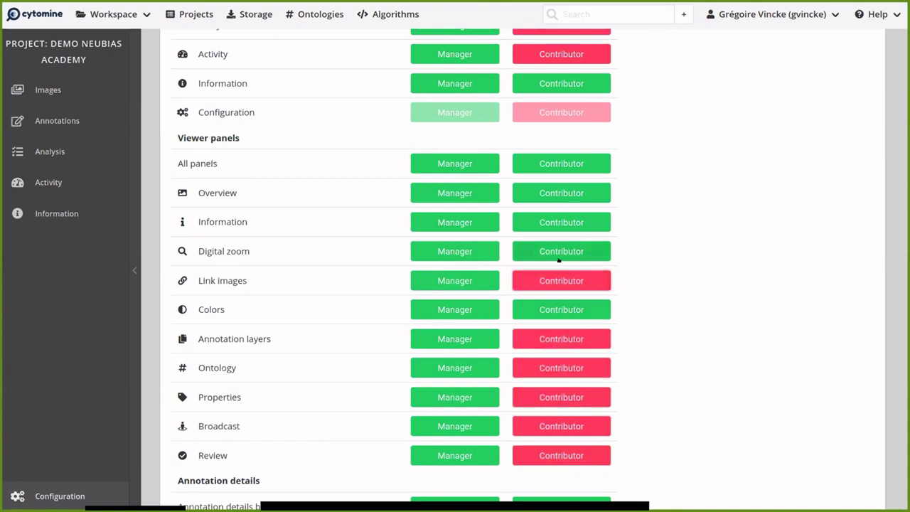
click(566, 279)
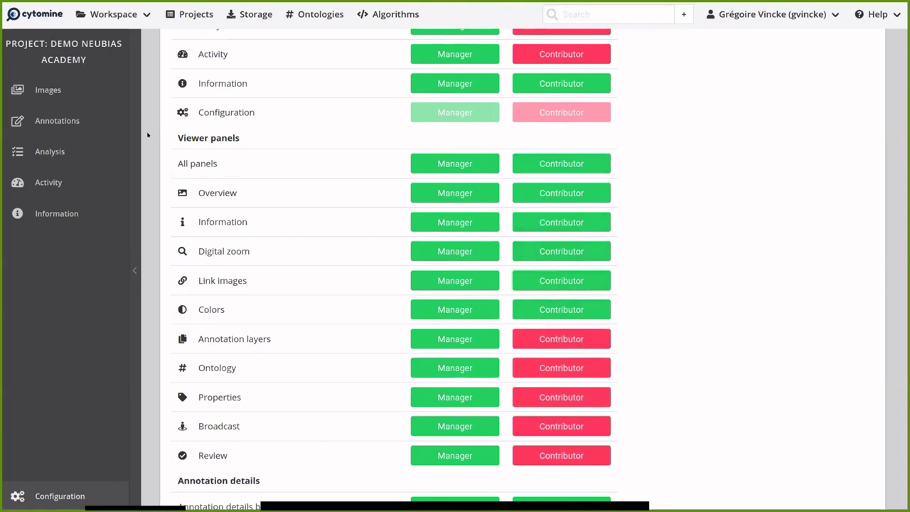
- Open CMU-1.svs to check which viewer panels are available to a manager, and return to the image list
click(93, 92)
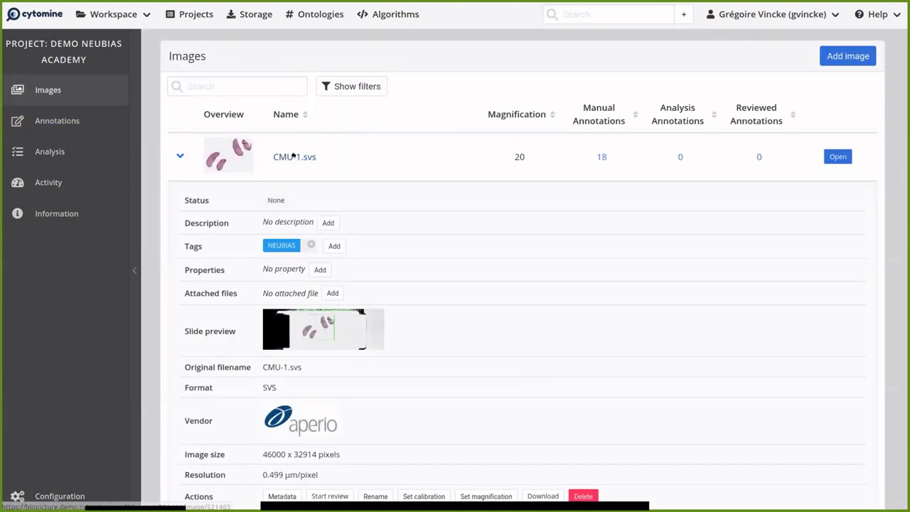
click(292, 156)
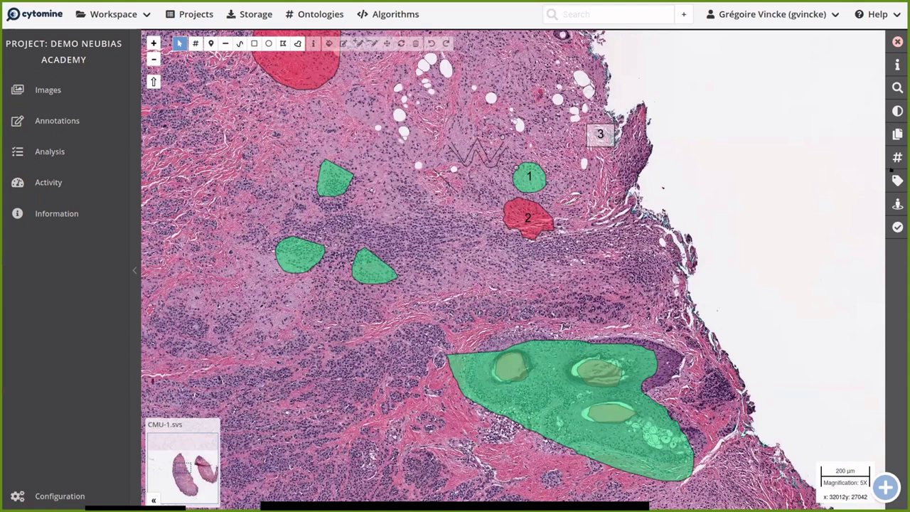
click(121, 89)
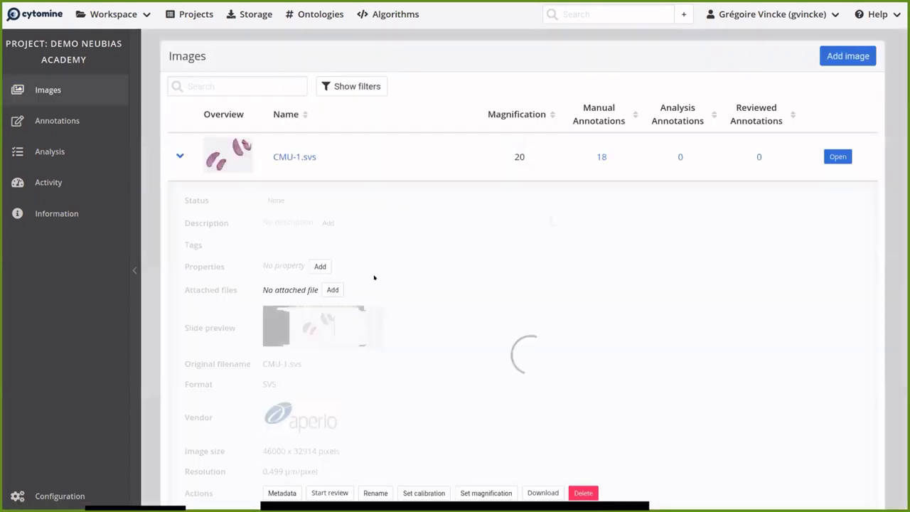
- In the Custom UI configuration, disable the Annotation layers, Ontology, Properties, Broadcast and Review viewer panels for managers
click(67, 495)
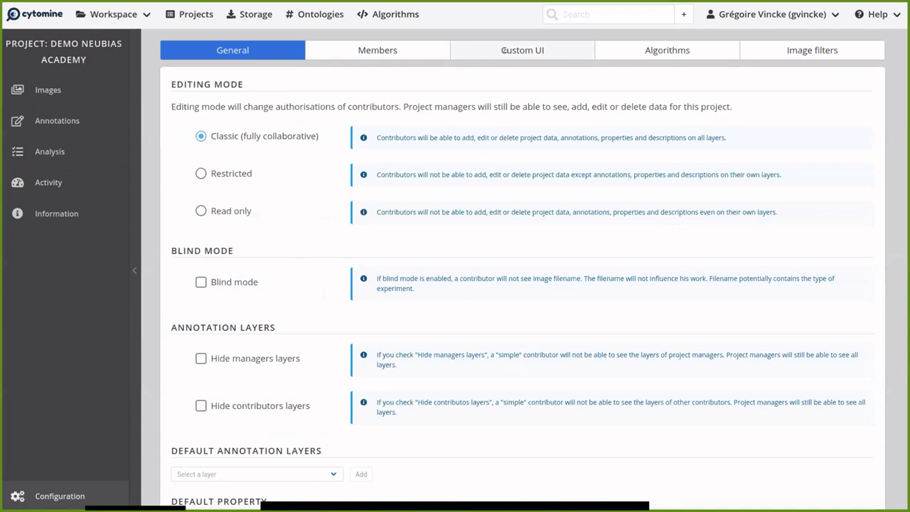
click(497, 50)
scroll(505, 299, down, 2)
scroll(505, 300, down, 3)
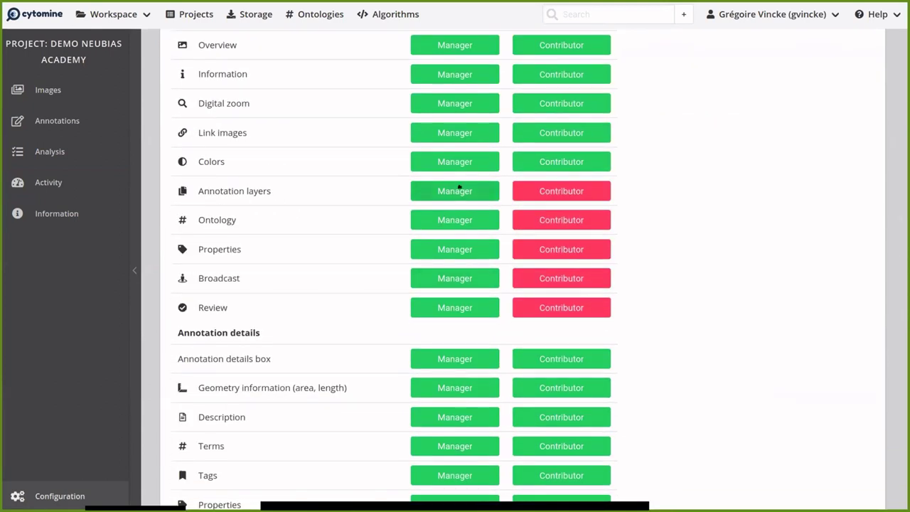
click(458, 192)
click(458, 220)
click(464, 248)
click(458, 278)
click(459, 307)
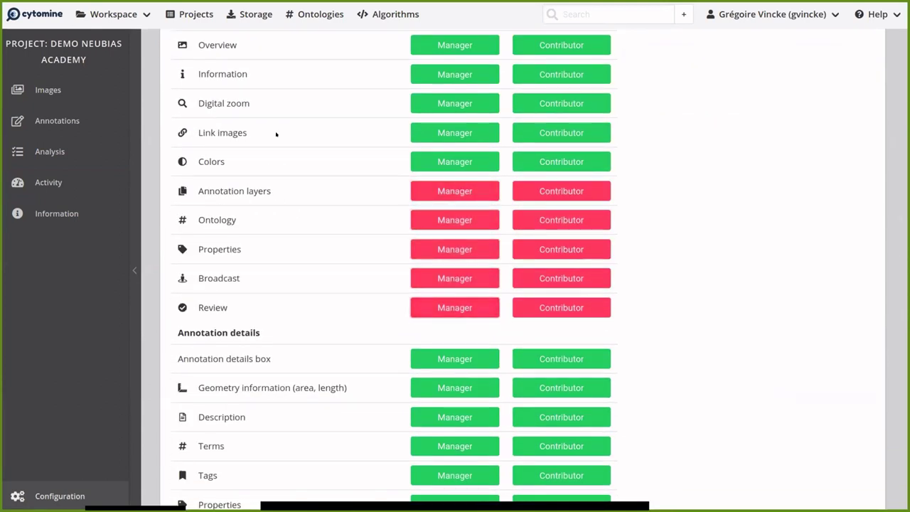
- Open CMU-1.svs and check the remaining viewer panels, showing and hiding the Colors and Digital zoom panels
click(50, 89)
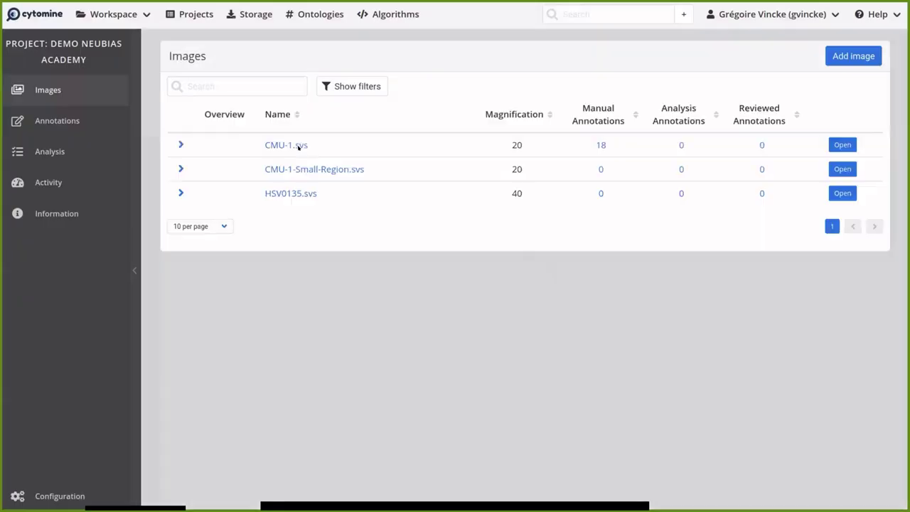
click(299, 147)
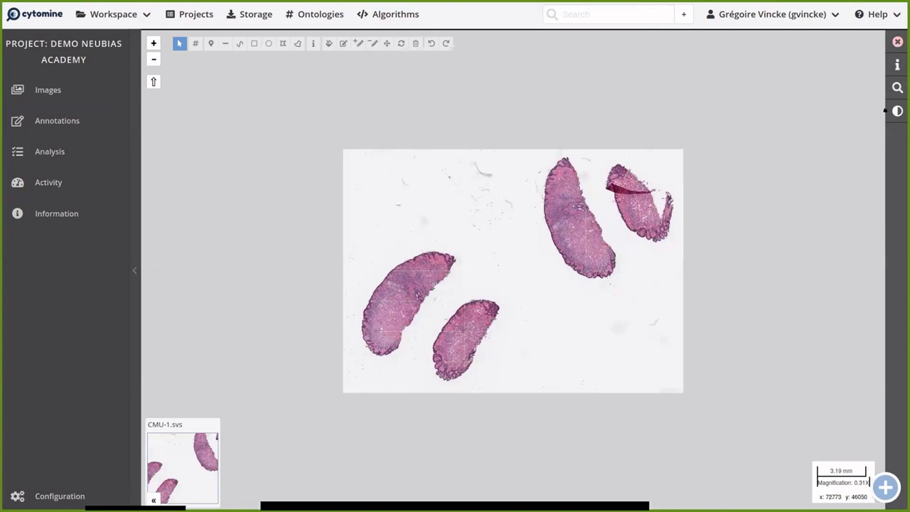
click(895, 111)
click(895, 108)
click(897, 110)
click(897, 111)
click(897, 87)
click(897, 87)
- Review the Annotation details options in the project's Custom UI configuration
click(57, 501)
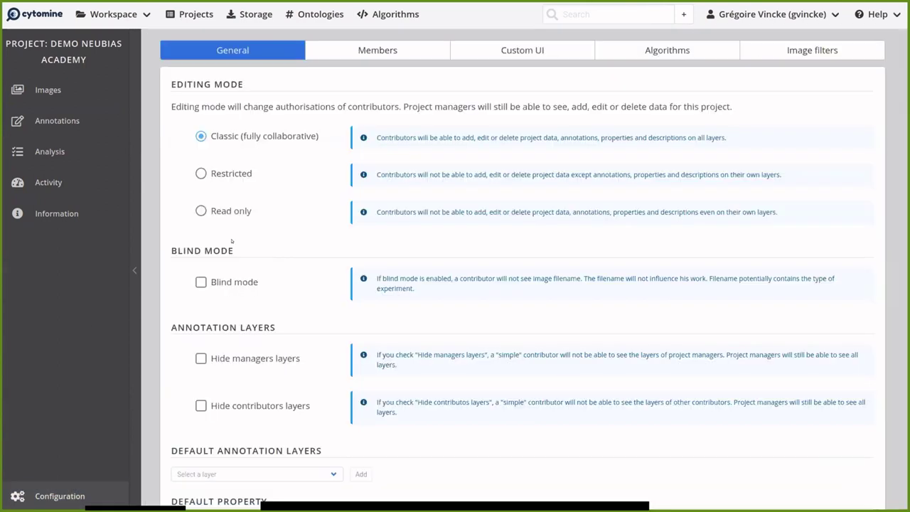
click(534, 49)
scroll(241, 248, down, 3)
scroll(229, 248, down, 3)
scroll(427, 242, down, 6)
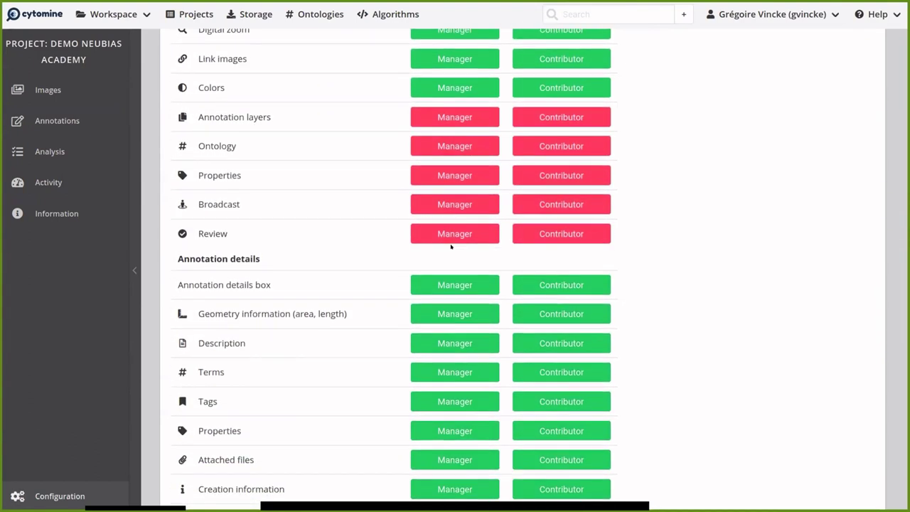
scroll(450, 247, down, 1)
scroll(221, 206, down, 1)
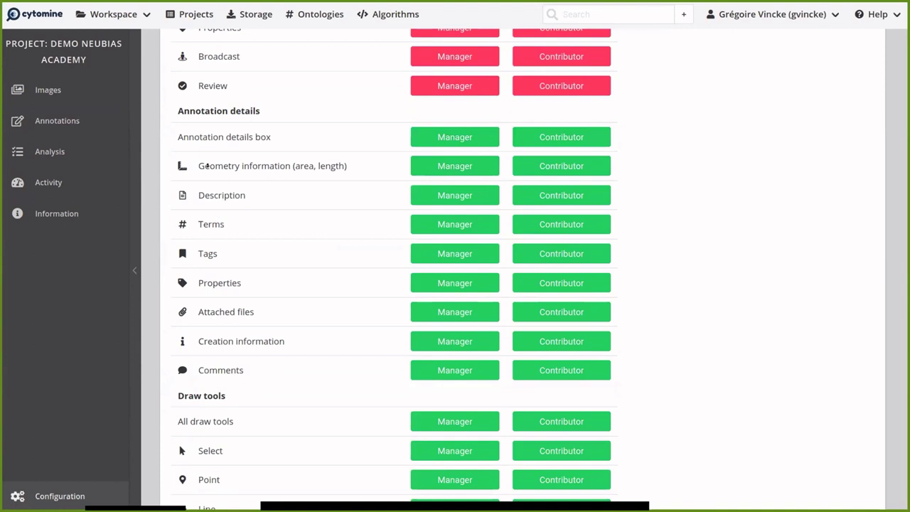
drag(180, 111, 261, 111)
- Open CMU-1.svs and look closely at the tissue in the viewer for annotations
click(47, 90)
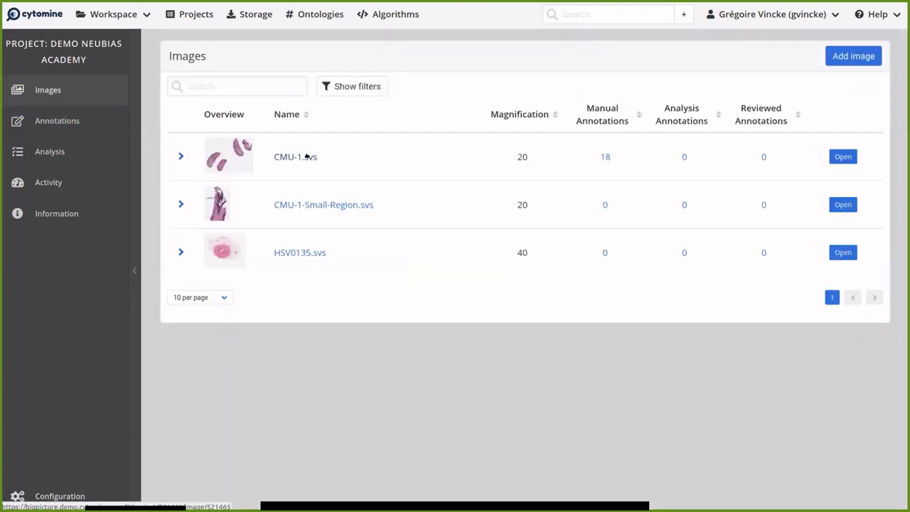
click(295, 156)
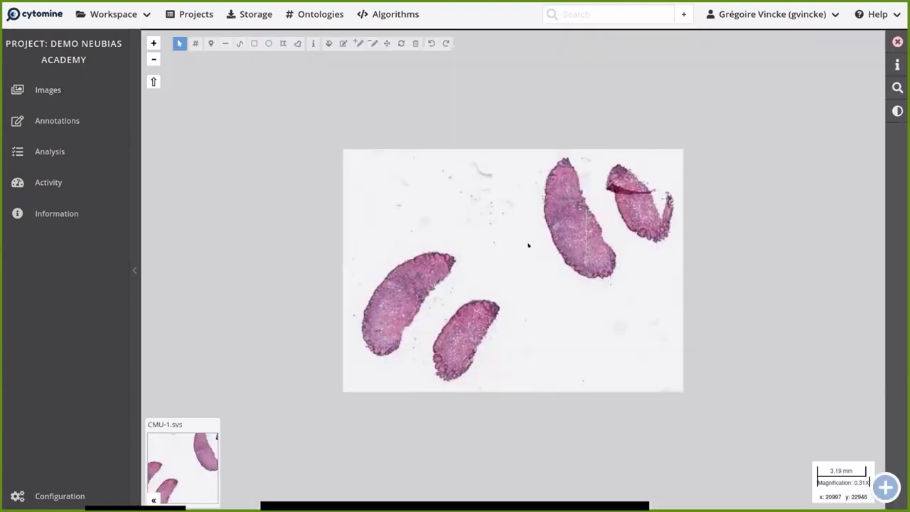
scroll(581, 223, up, 3)
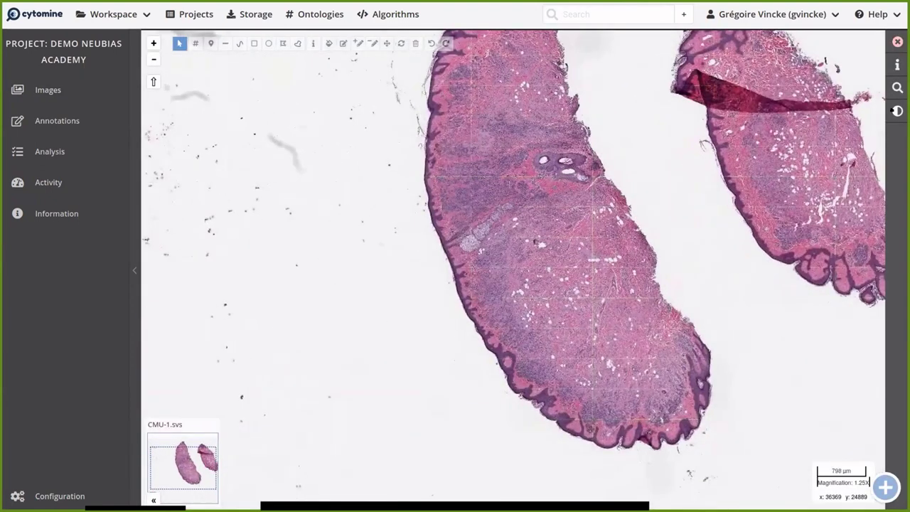
- Re-enable the Annotation layers, Ontology, Properties, Broadcast and Review viewer panels for managers in the Custom UI configuration
click(59, 496)
click(523, 50)
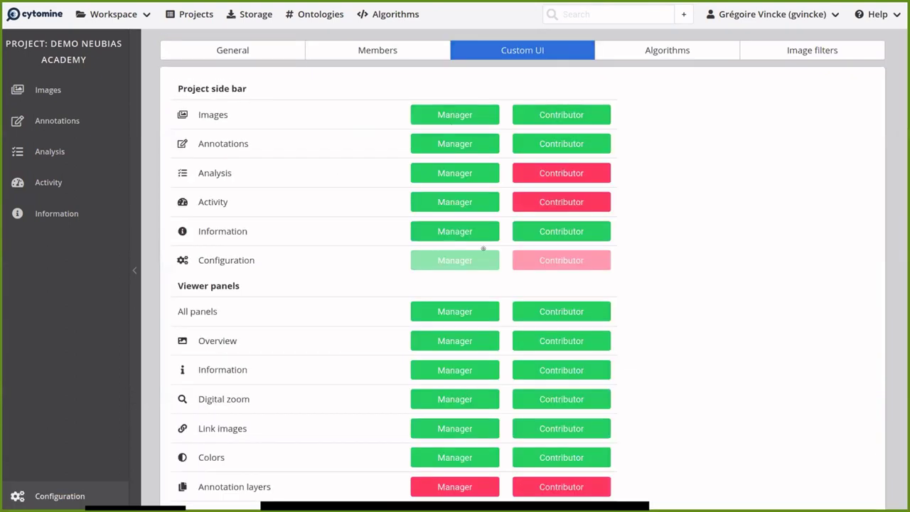
scroll(428, 301, down, 3)
click(446, 267)
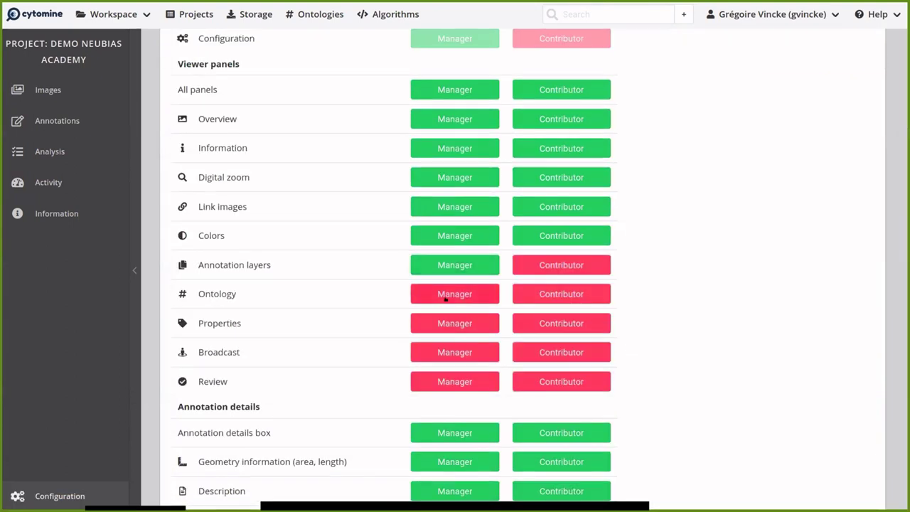
click(442, 292)
click(458, 323)
click(452, 352)
click(448, 381)
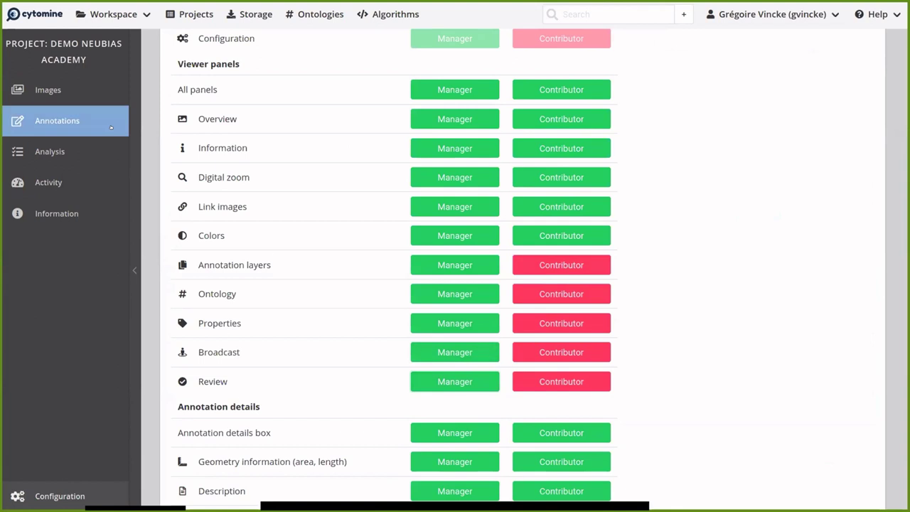
- In CMU-1.svs, show the annotation layers and select a green TermA annotation to view its details
click(49, 89)
click(315, 157)
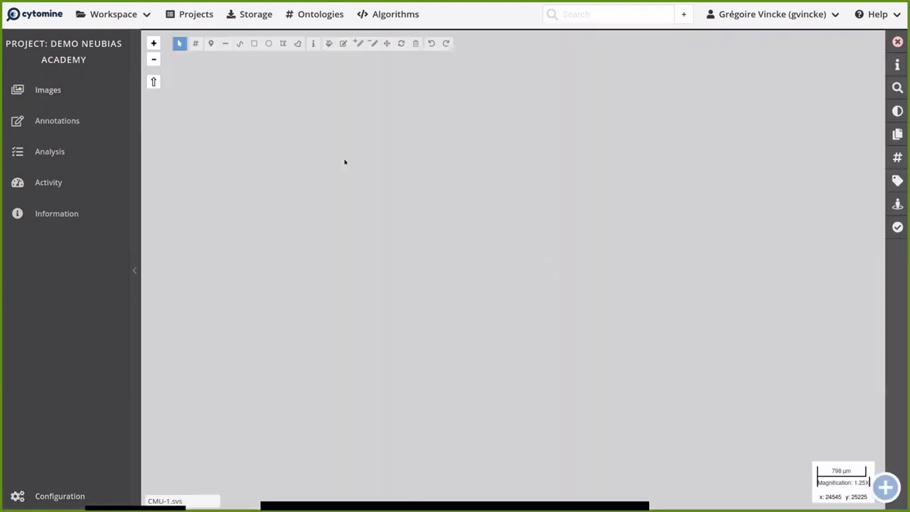
click(897, 133)
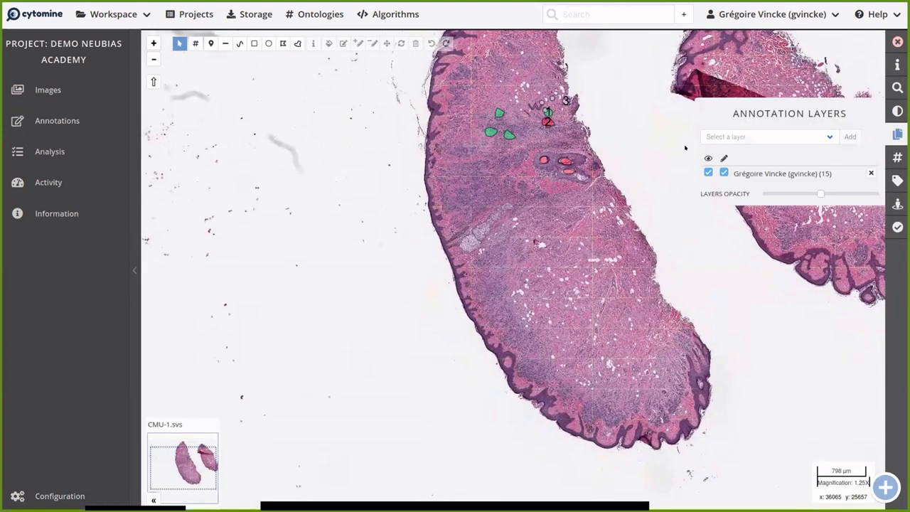
click(509, 135)
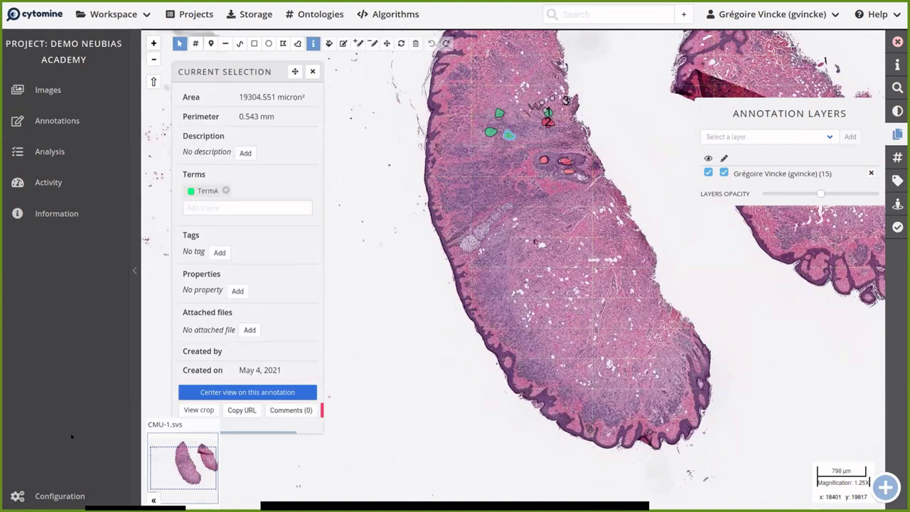
- In the Custom UI annotation details, disable Description, Terms, Properties and Attached files for both managers and contributors
click(80, 495)
click(522, 49)
scroll(422, 268, down, 7)
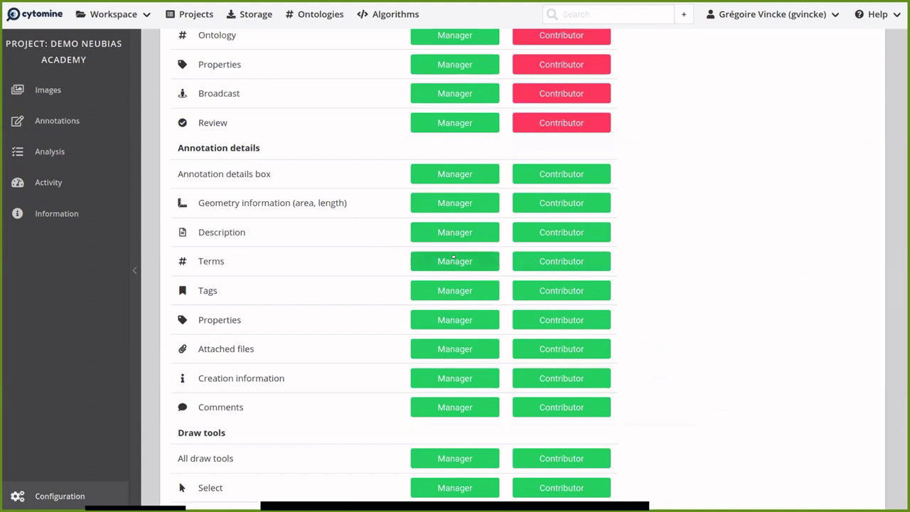
click(491, 234)
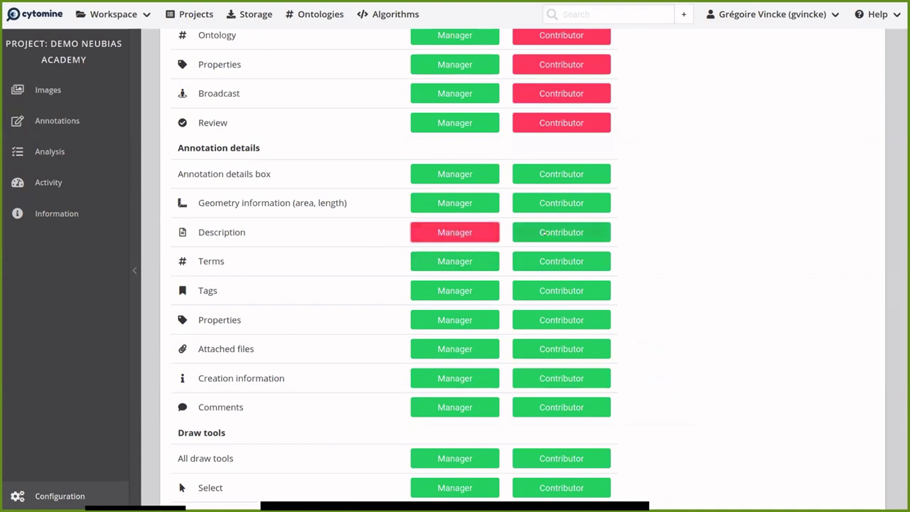
click(450, 261)
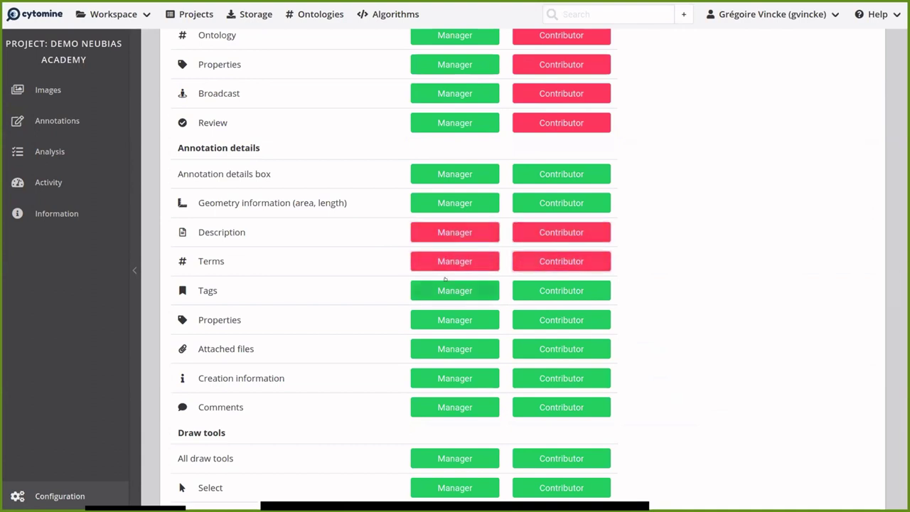
click(428, 347)
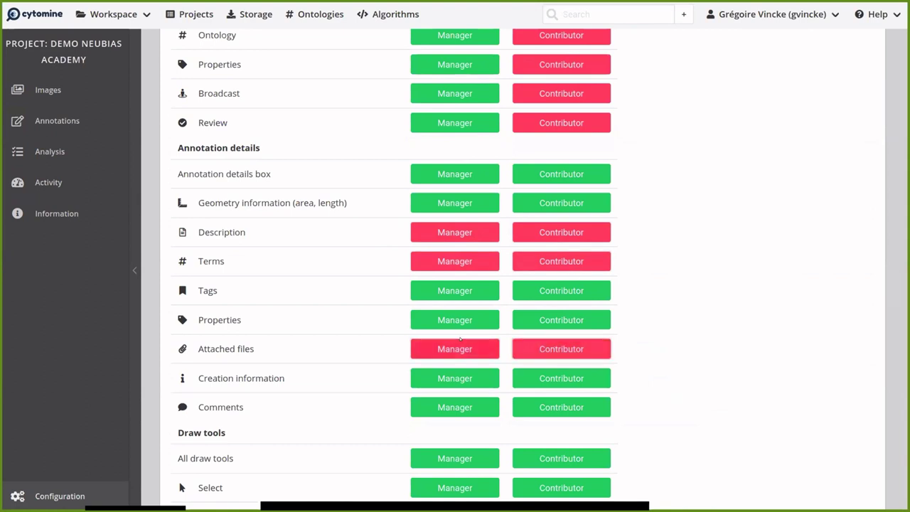
click(442, 321)
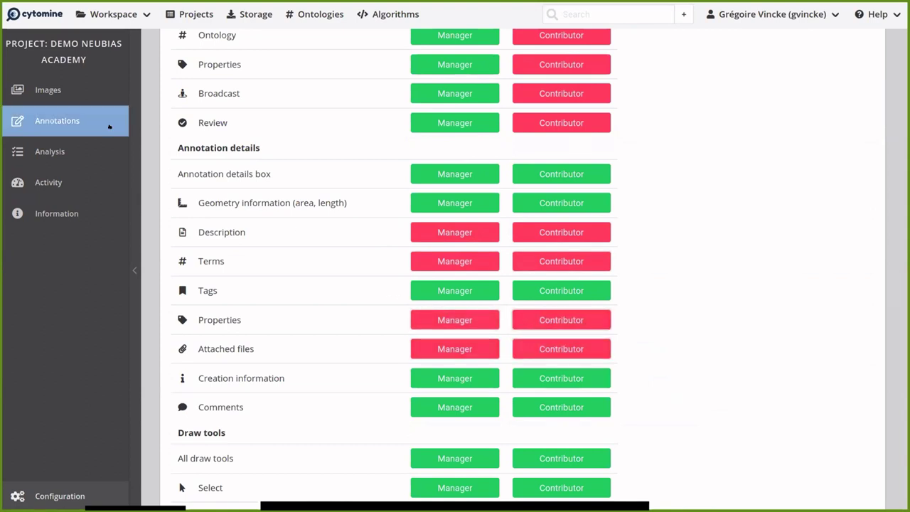
- Reopen CMU-1.svs to check the fields in the selected annotation's details box, and return to the project configuration
click(76, 90)
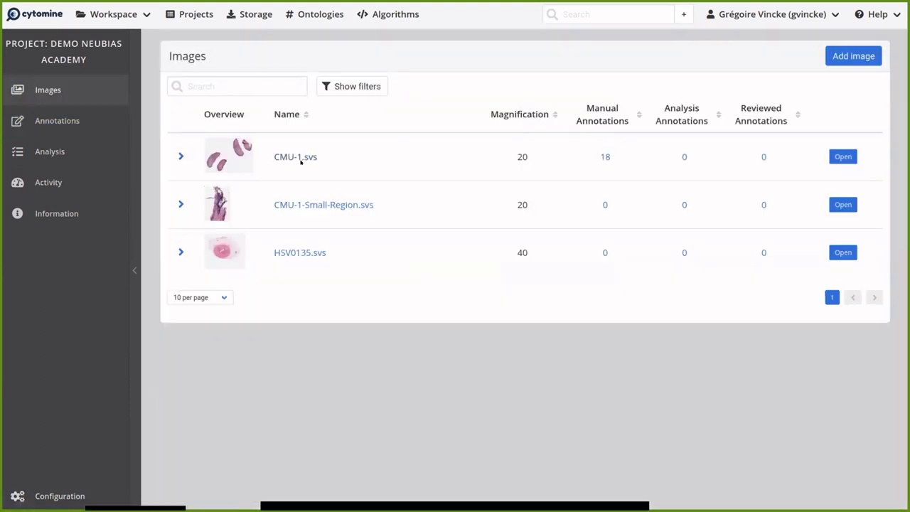
click(300, 158)
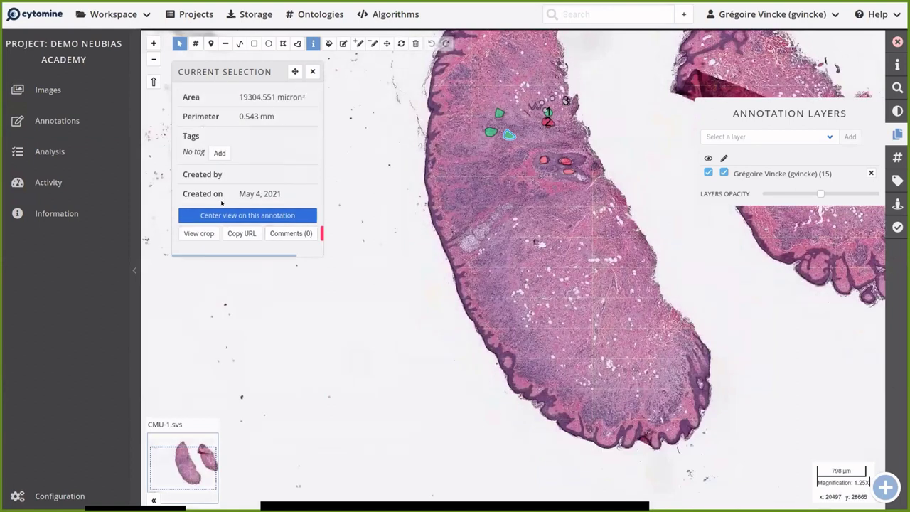
click(60, 496)
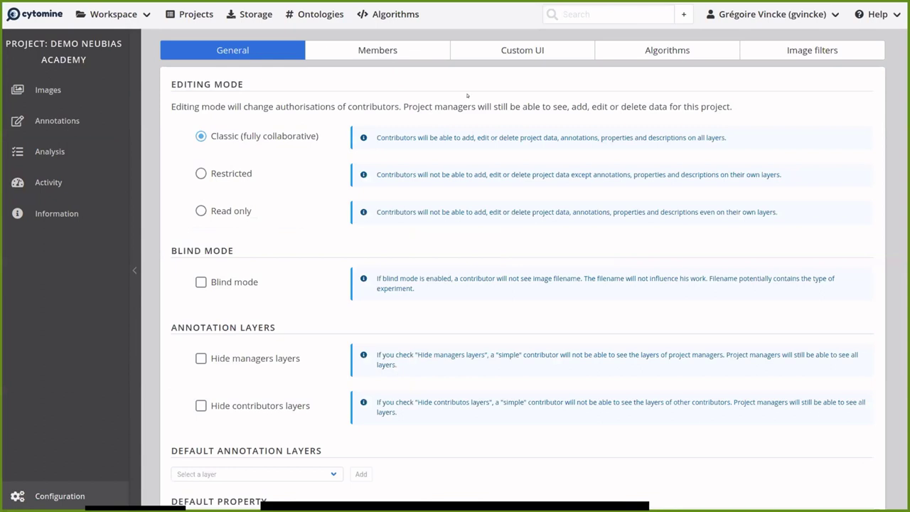
- In the Custom UI annotation details, re-enable Description, Terms, Properties and Attached files for managers
click(521, 50)
scroll(549, 301, down, 6)
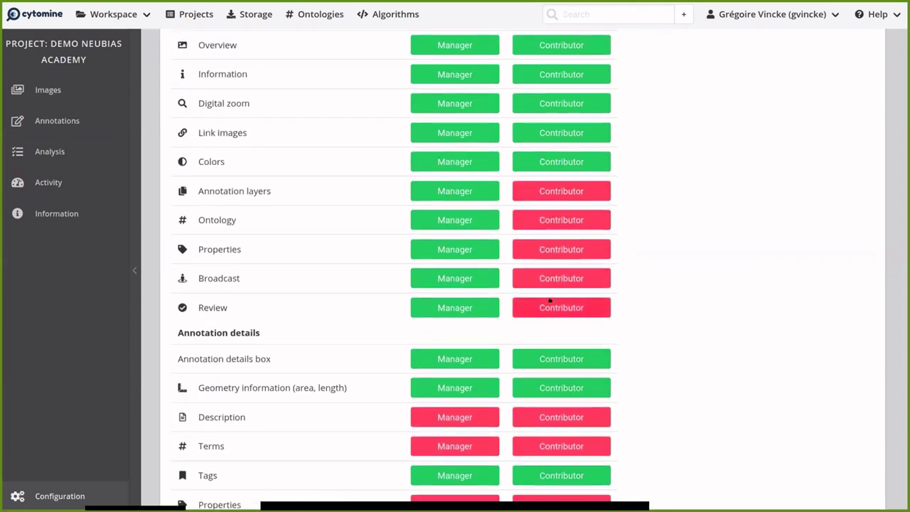
scroll(549, 300, down, 3)
click(445, 195)
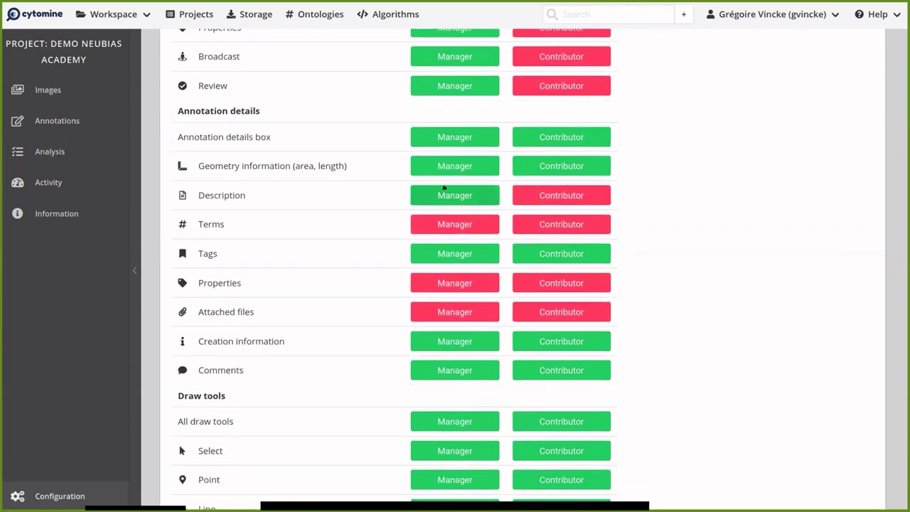
click(451, 224)
click(452, 282)
click(455, 309)
- Disable the Point, Line, Freehand line, Rectangle, Circle and Polygon draw tools for contributors, keeping Select enabled
scroll(457, 247, down, 4)
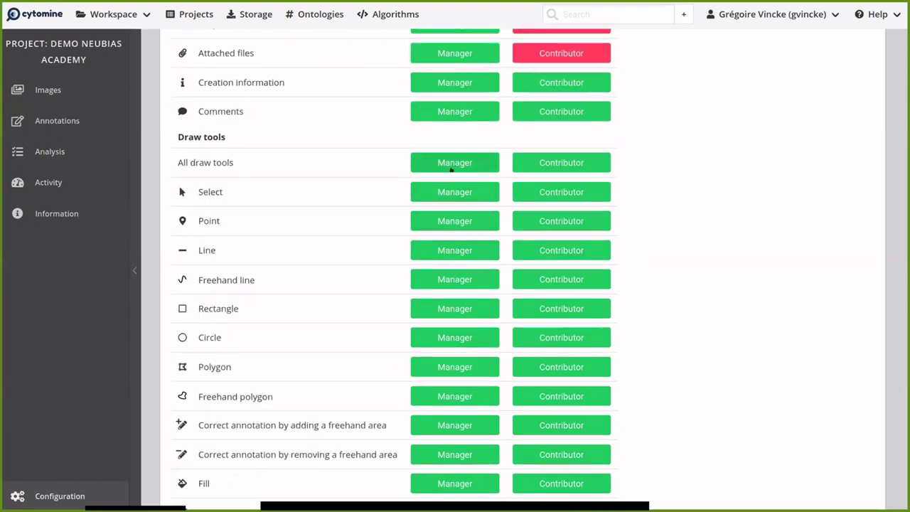
scroll(453, 213, down, 1)
scroll(455, 235, down, 2)
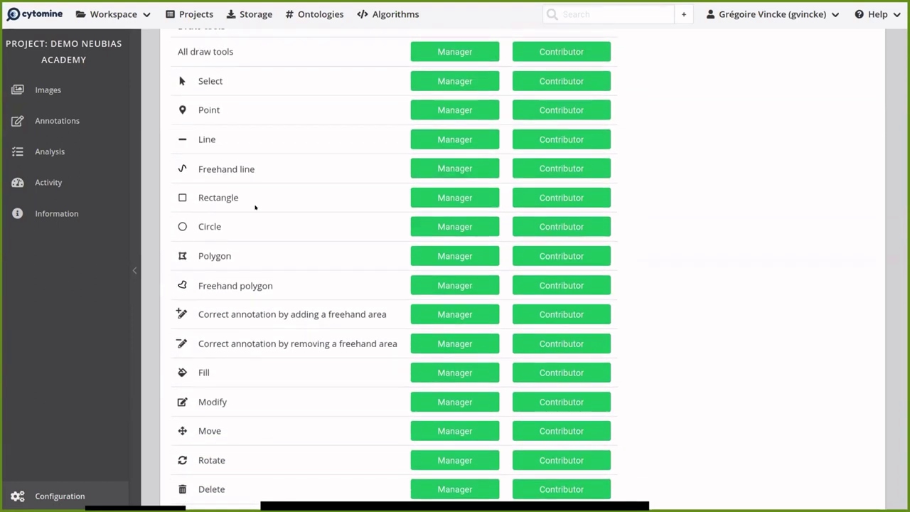
scroll(217, 106, up, 2)
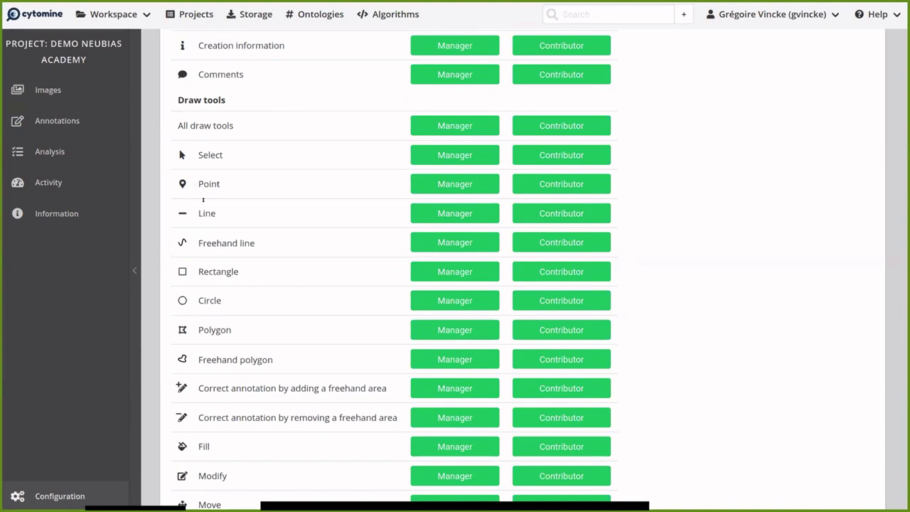
click(544, 330)
click(545, 300)
click(545, 272)
click(545, 242)
click(551, 217)
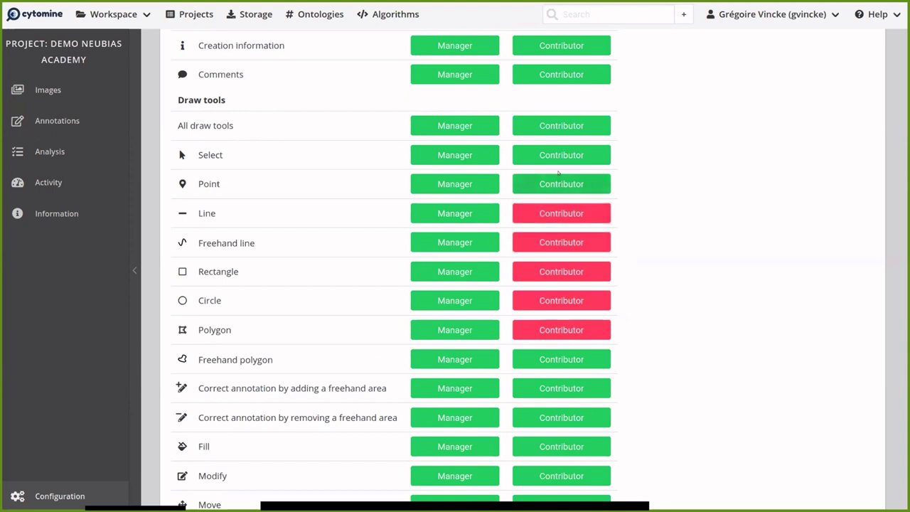
click(552, 184)
click(551, 155)
click(551, 156)
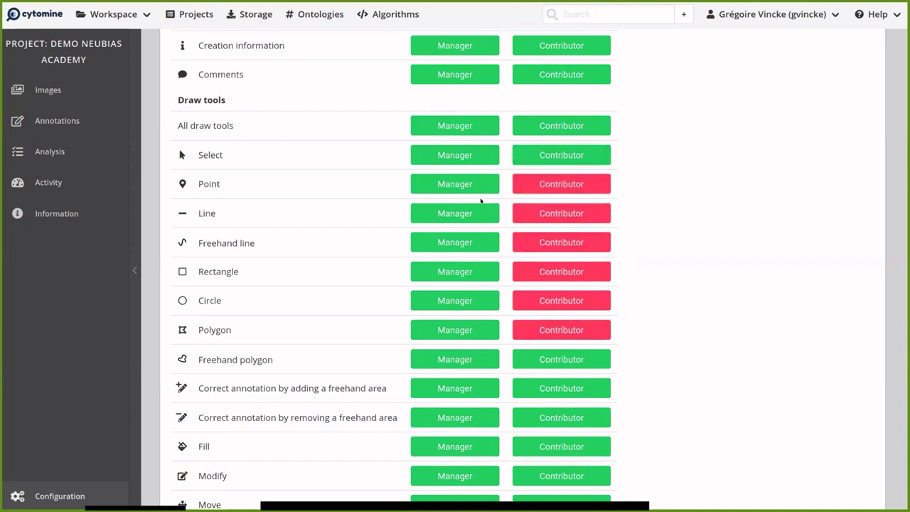
- Disable the Point, Line, Freehand line, Rectangle, Circle and Polygon draw tools for managers as well
click(449, 186)
click(448, 214)
click(448, 243)
click(455, 273)
click(455, 300)
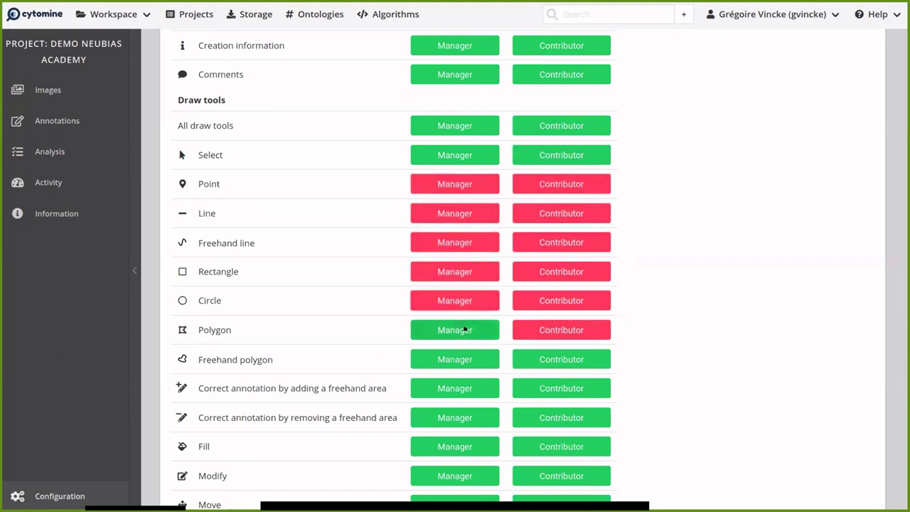
click(455, 329)
- Open CMU-1.svs to check which draw tools the viewer offers, and return to the project configuration
click(48, 90)
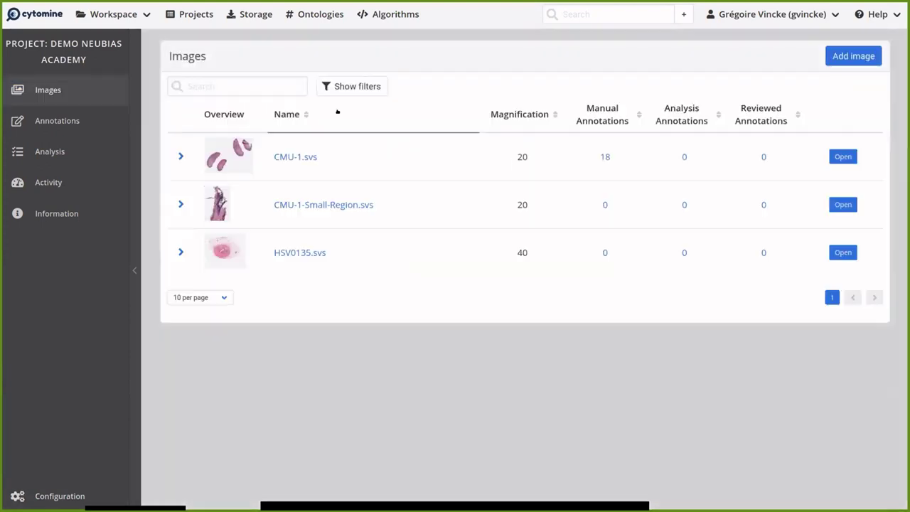
click(282, 158)
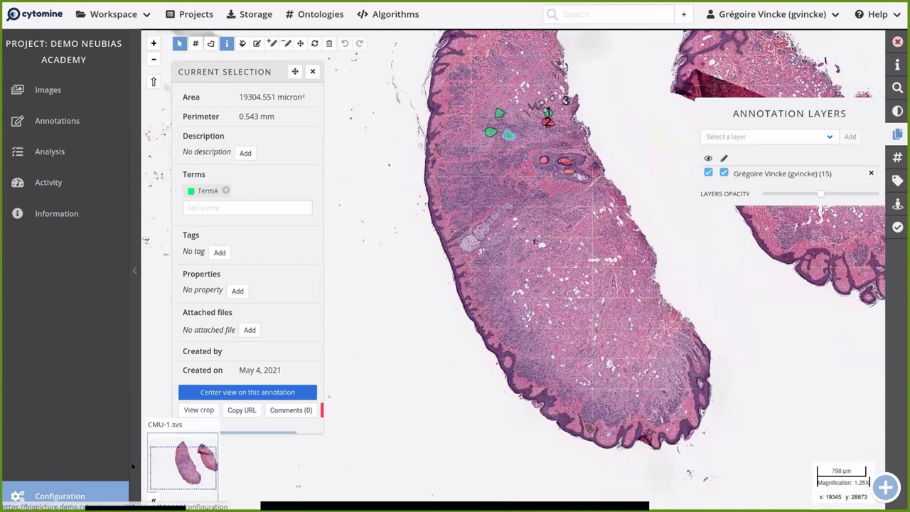
click(64, 496)
- In the Custom UI, re-enable the Point, Line, Freehand line, Rectangle, Circle and Polygon draw tools for managers
click(519, 47)
scroll(446, 278, down, 3)
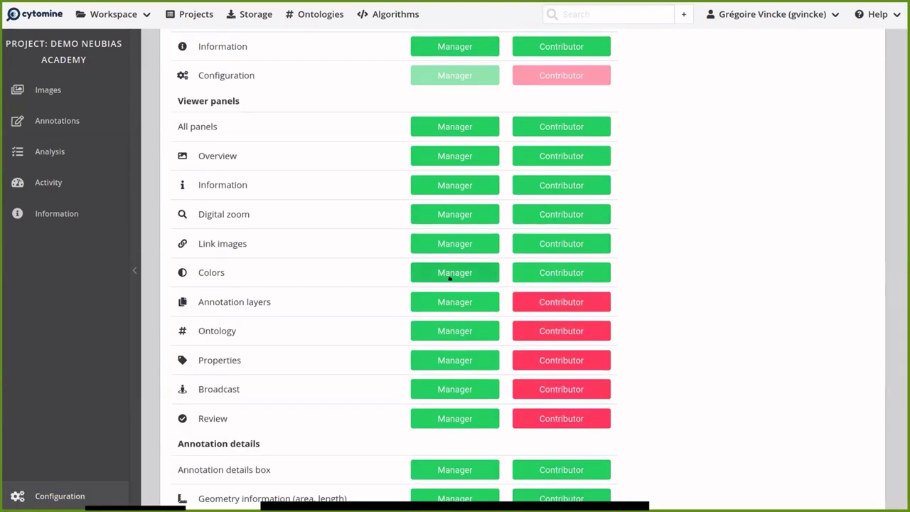
scroll(445, 278, down, 4)
scroll(422, 291, down, 4)
scroll(422, 292, down, 2)
click(442, 185)
click(462, 212)
click(457, 243)
click(457, 271)
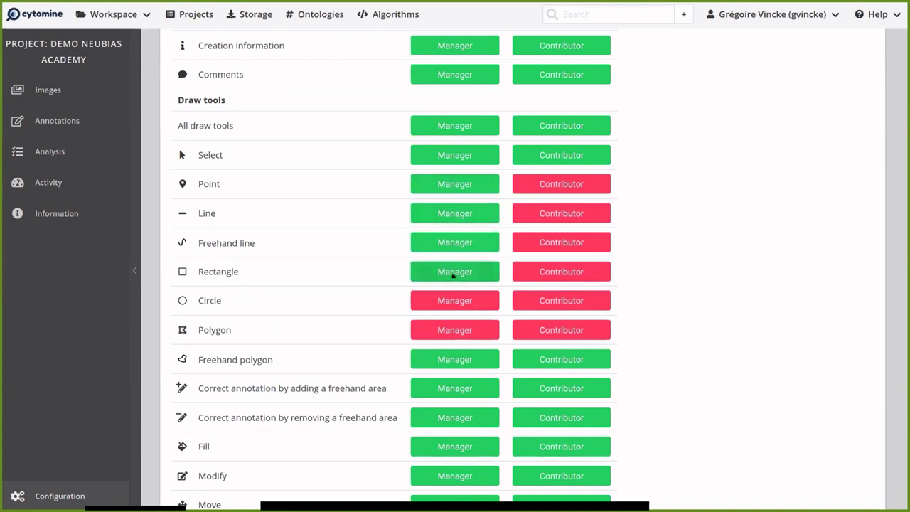
click(457, 300)
click(457, 327)
- Reopen CMU-1.svs to check its draw tools, and close the annotation layers panel and the current selection box
scroll(457, 322, down, 3)
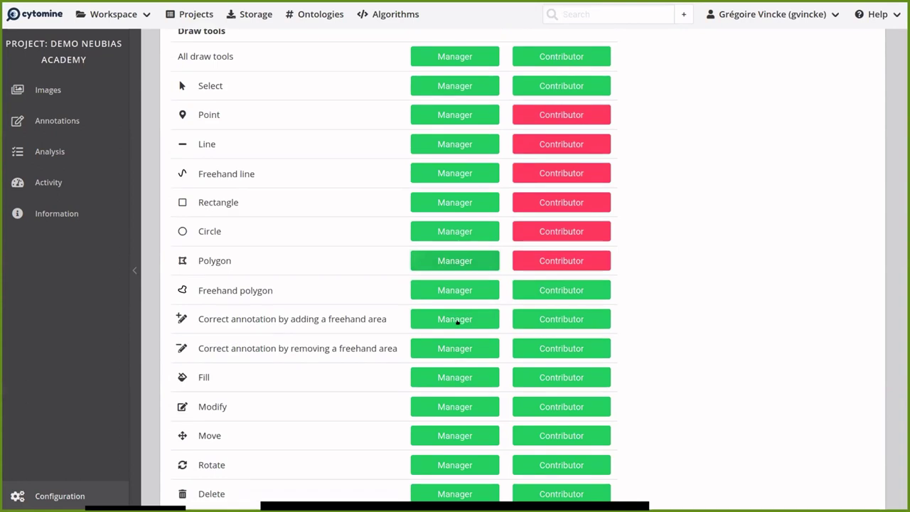
scroll(439, 378, up, 12)
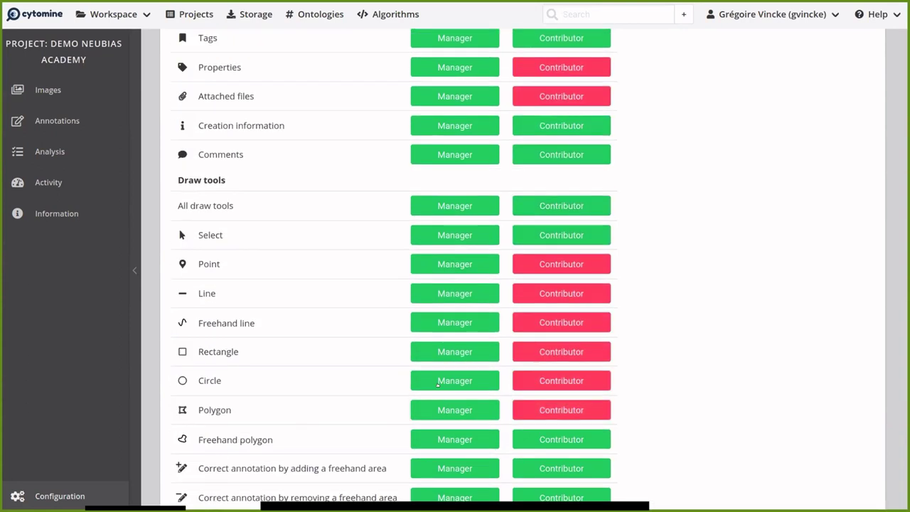
scroll(439, 378, up, 11)
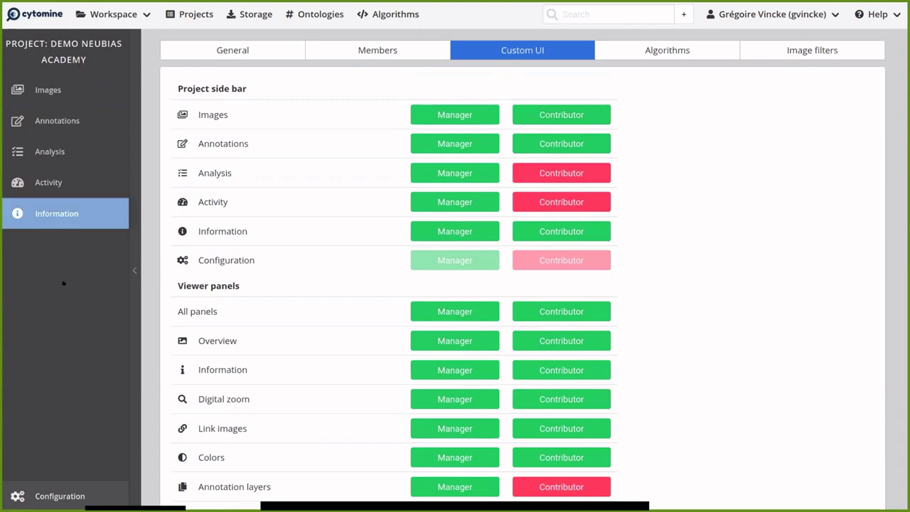
click(44, 90)
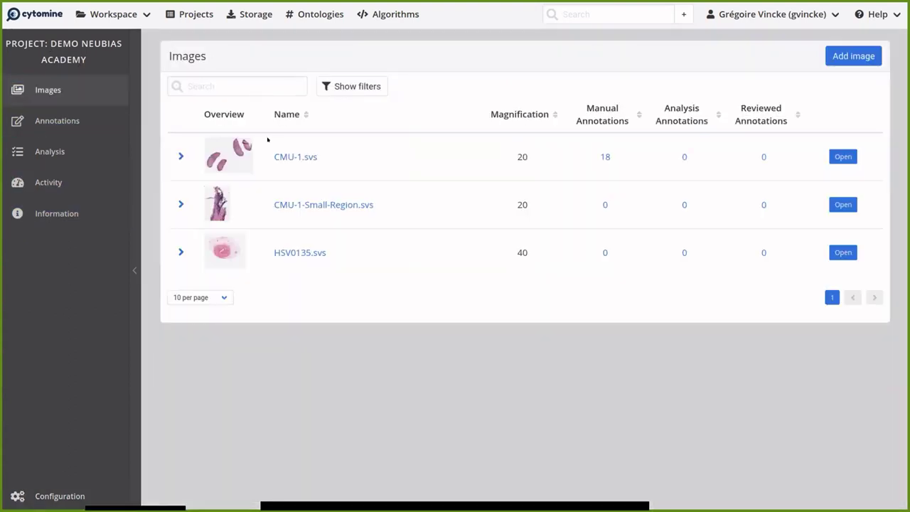
click(293, 156)
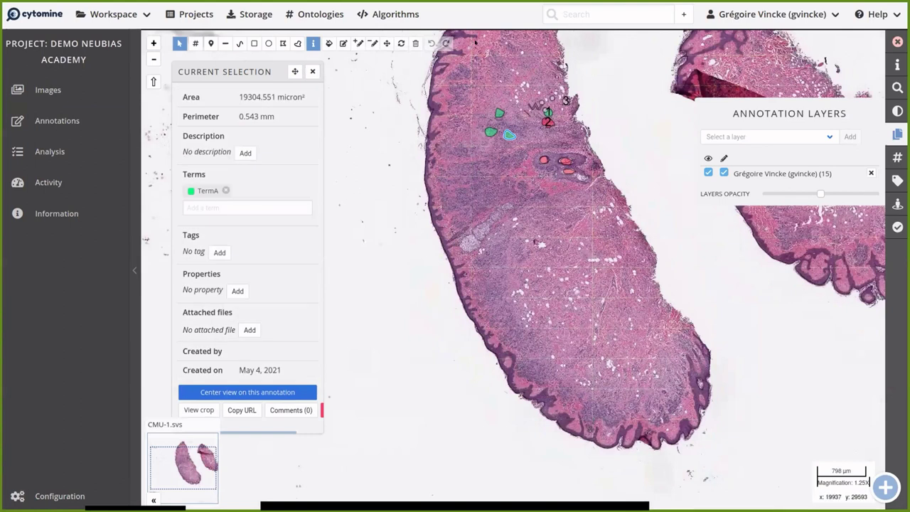
click(897, 133)
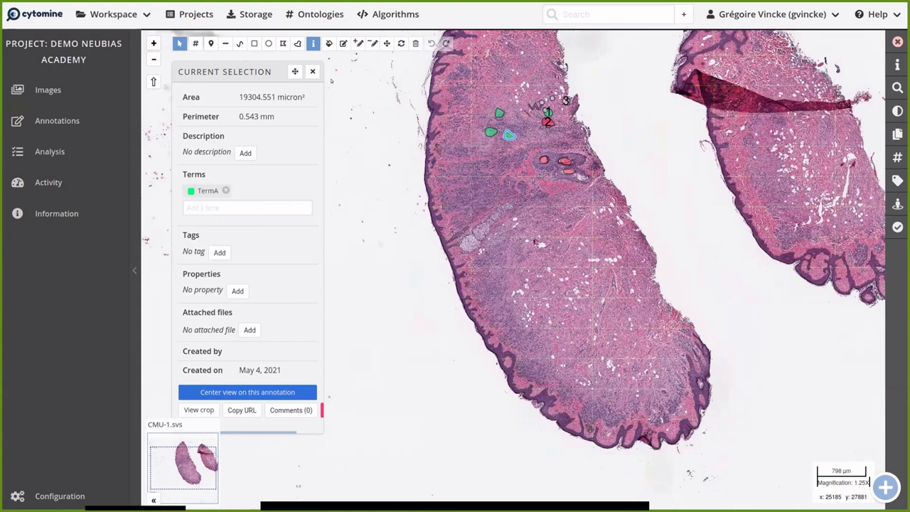
click(310, 71)
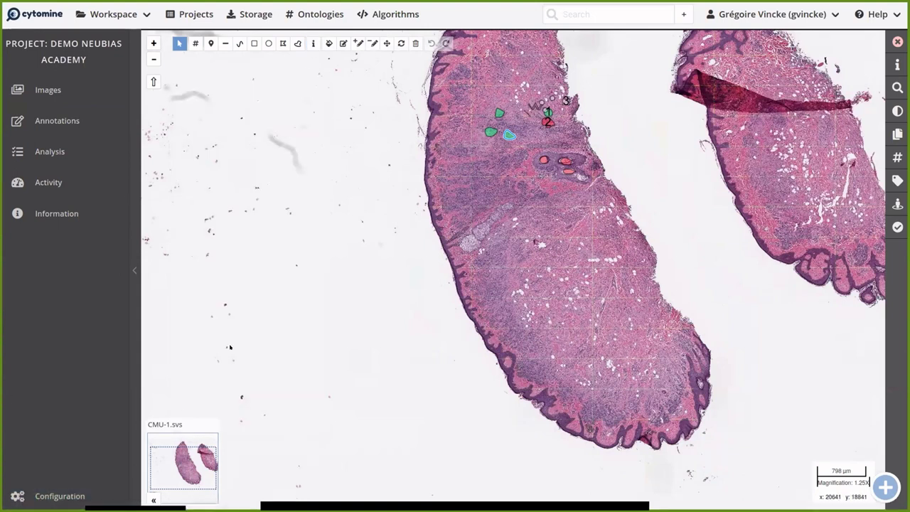
- Rotate the whole CMU-1.svs slide to 177°, try the +90° and -90° rotations, reset the rotation and close its controls
scroll(229, 347, up, 1)
scroll(230, 347, down, 2)
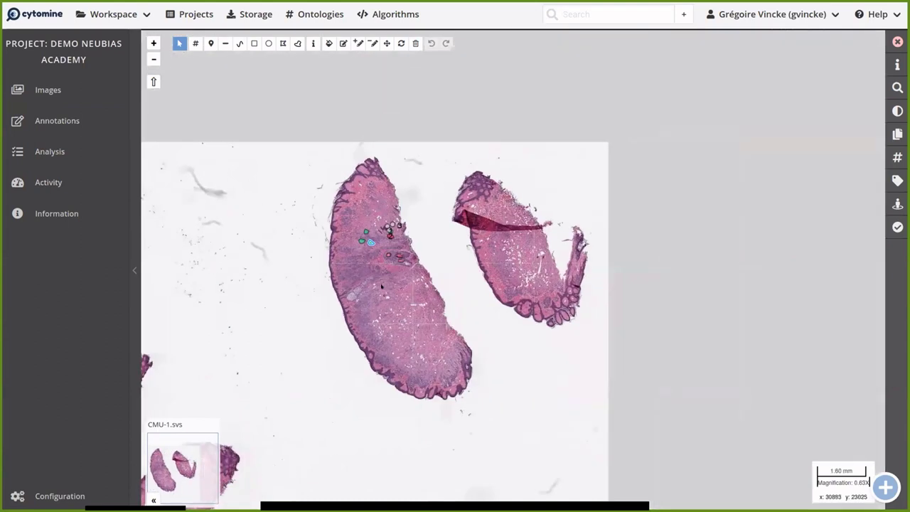
drag(382, 286, 552, 216)
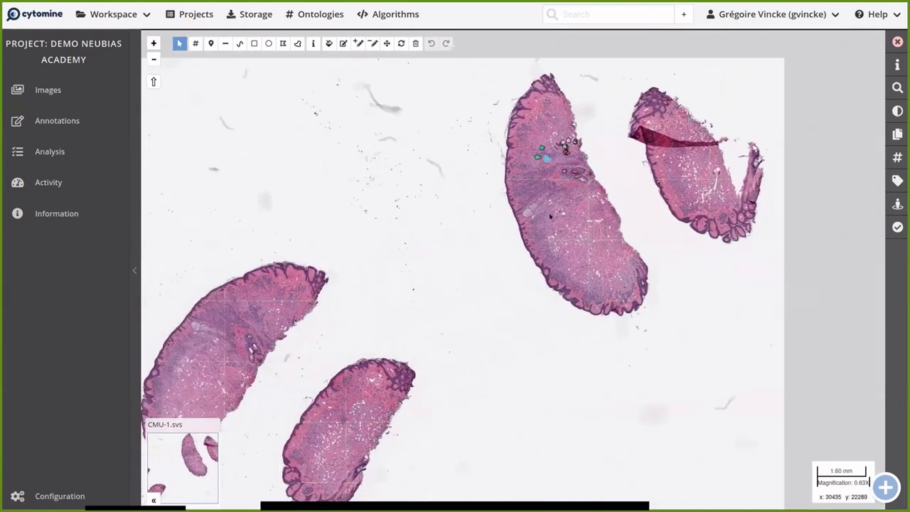
scroll(551, 215, down, 1)
click(153, 83)
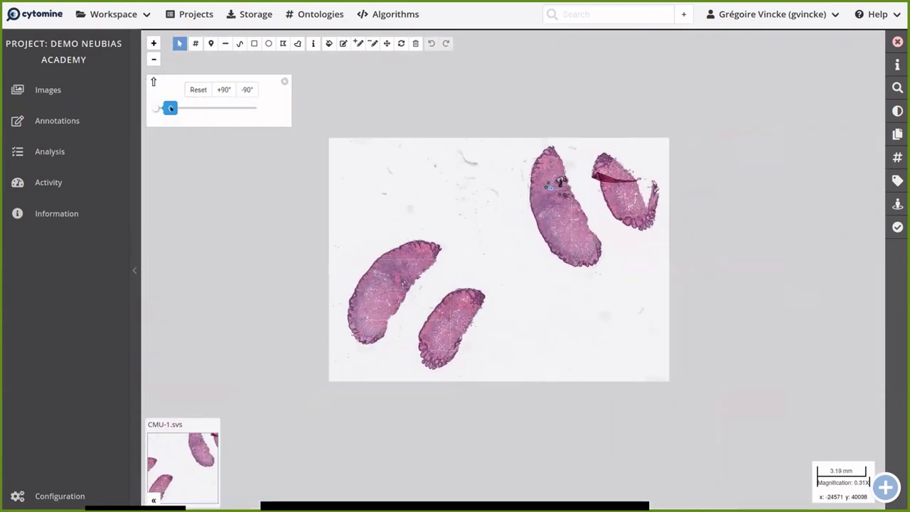
drag(151, 108, 209, 109)
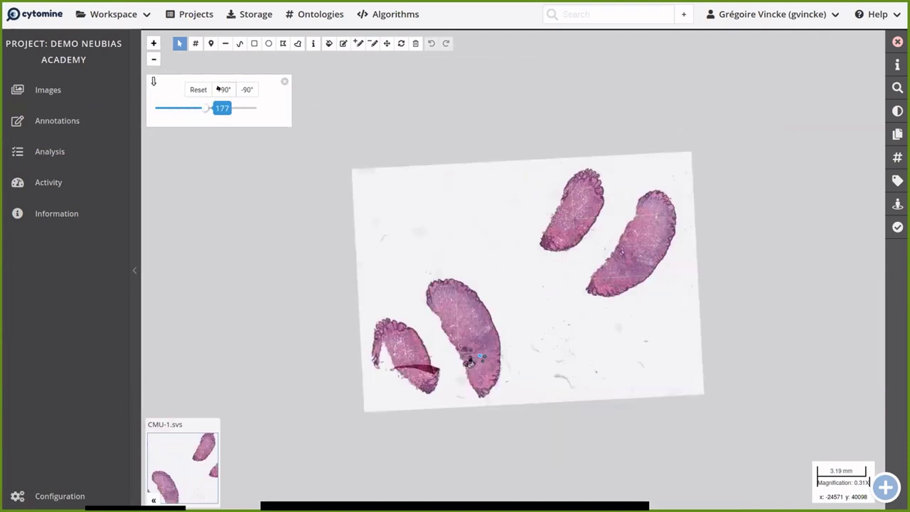
click(222, 89)
click(246, 90)
click(198, 90)
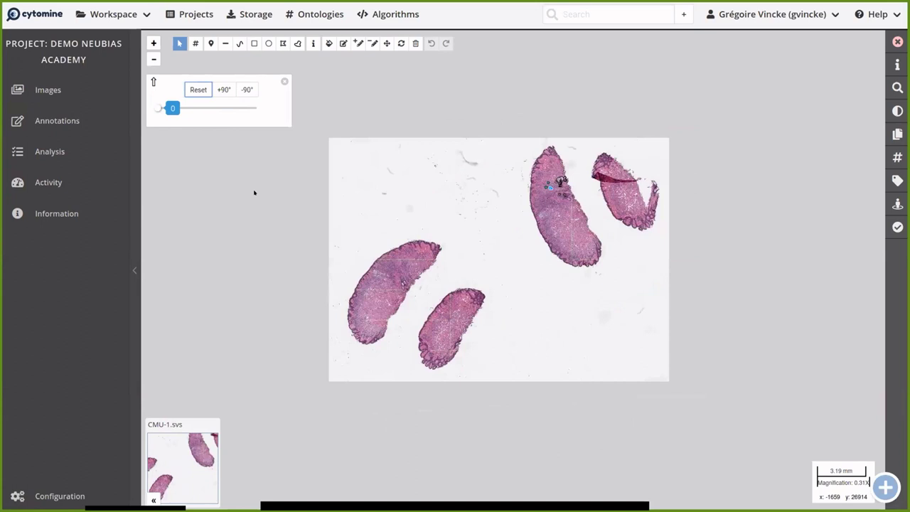
click(284, 83)
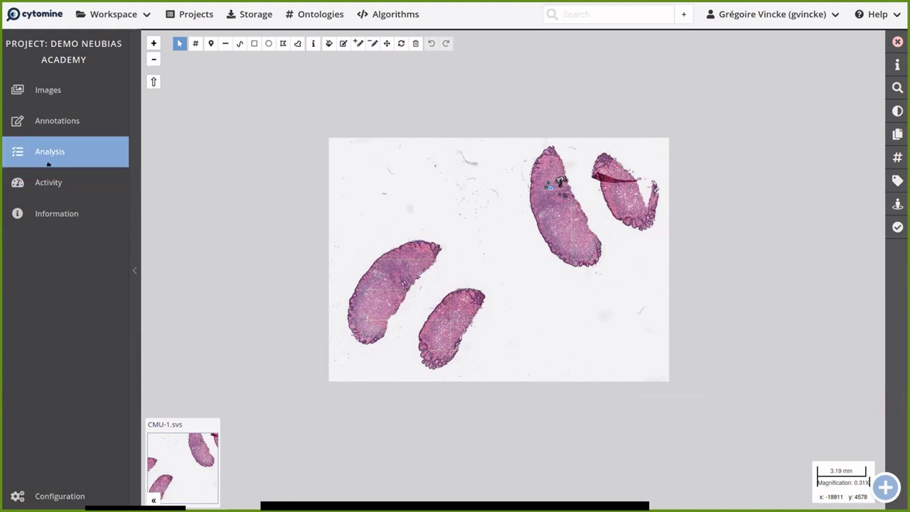
- Open the project's annotations and examine how the manual annotations are grouped by term, including those without or with multiple terms
click(48, 125)
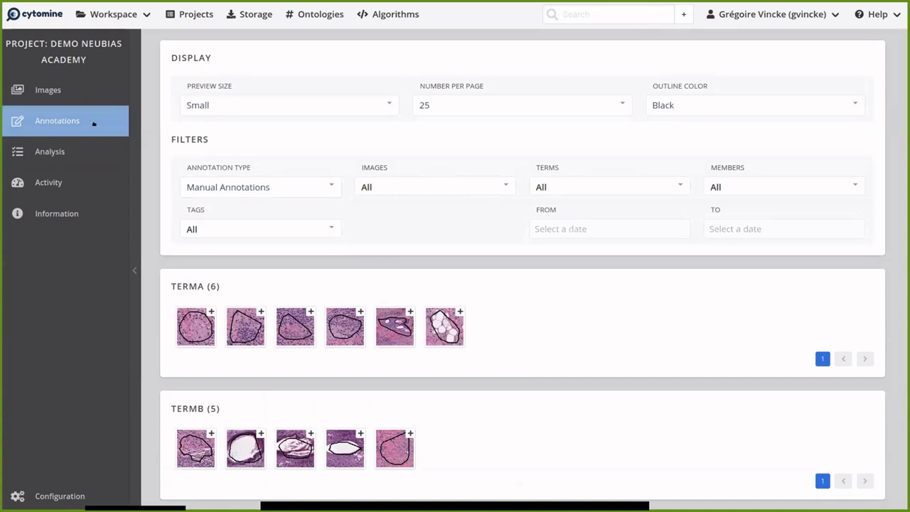
scroll(352, 241, down, 3)
scroll(353, 240, down, 2)
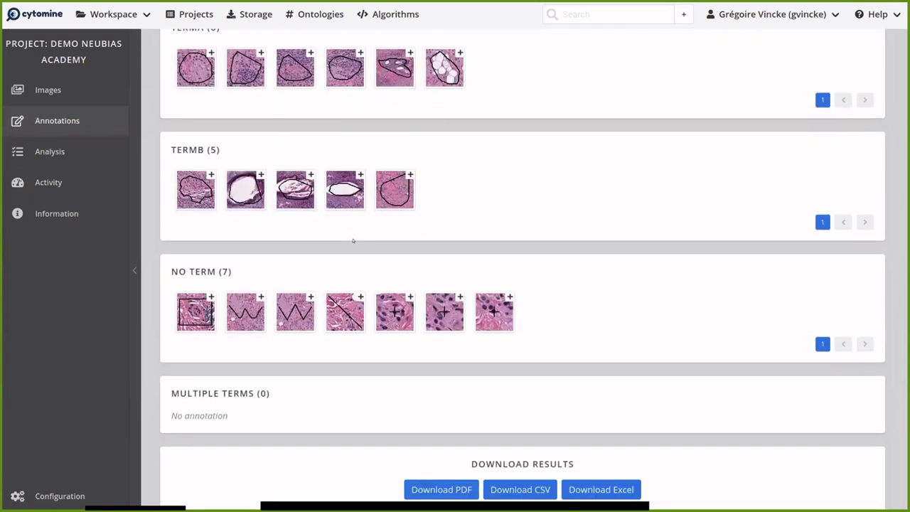
scroll(353, 241, up, 3)
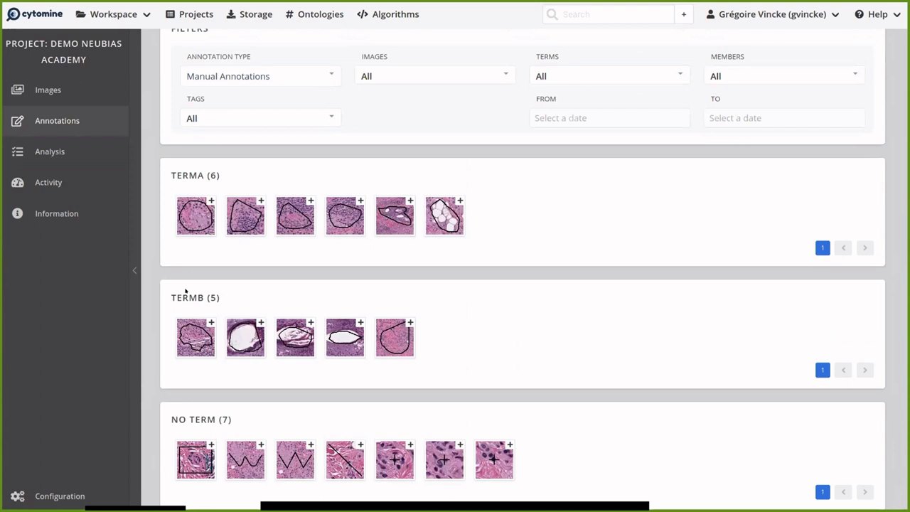
scroll(185, 277, down, 1)
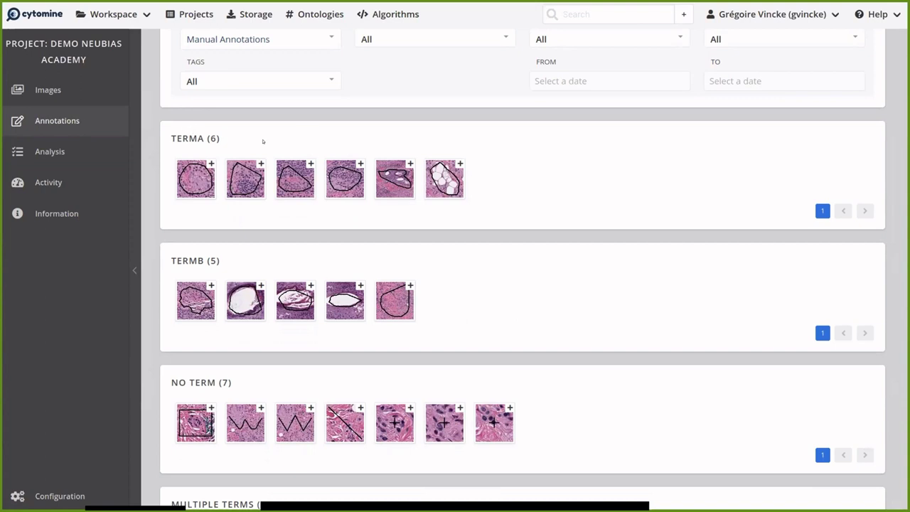
scroll(312, 138, up, 4)
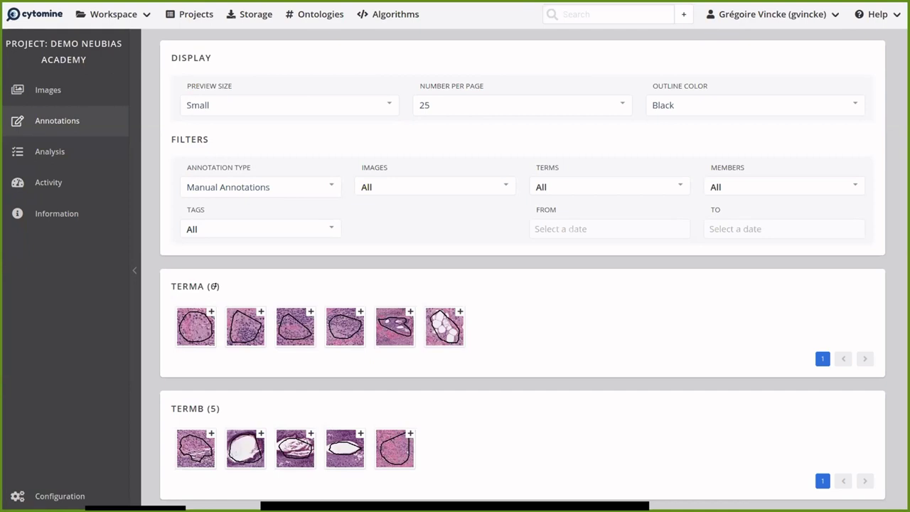
scroll(201, 299, down, 1)
scroll(201, 300, down, 3)
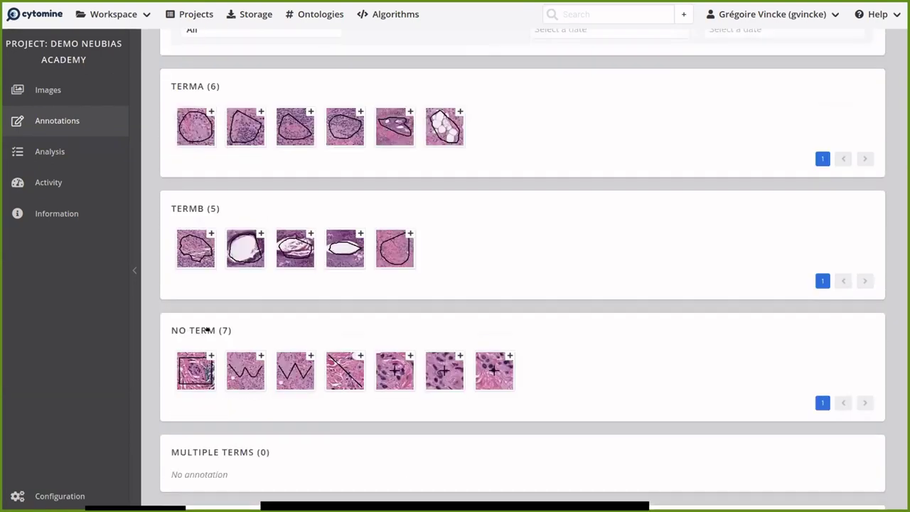
scroll(205, 327, up, 4)
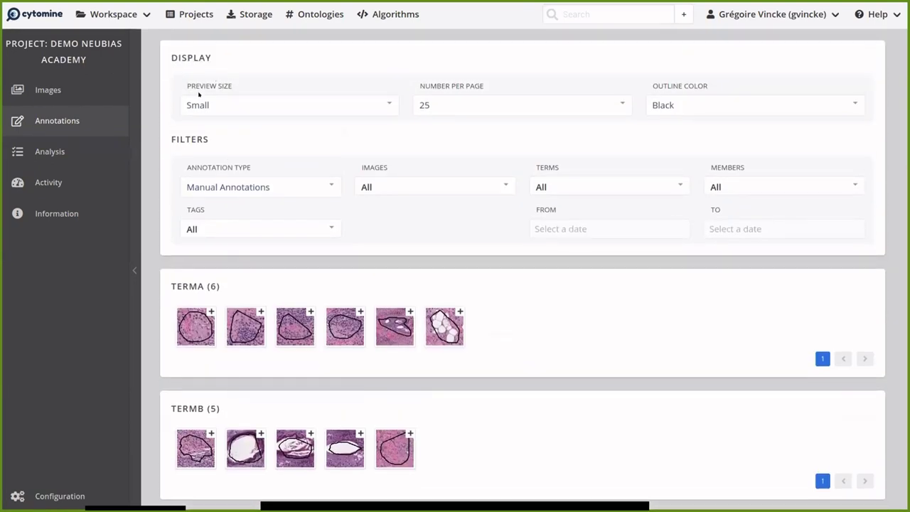
- View the preview size options for the annotation thumbnails and set the number per page to 50
click(276, 104)
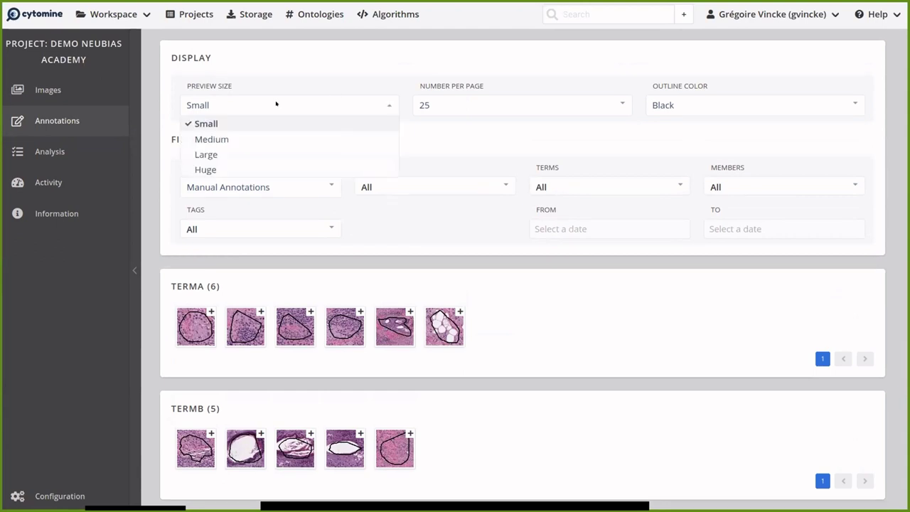
click(276, 104)
click(450, 105)
click(436, 154)
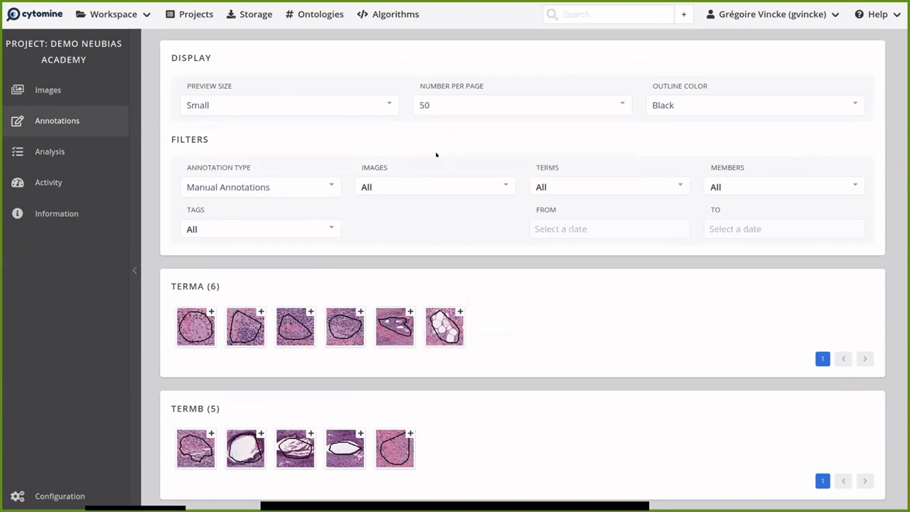
- Show 10 annotations per page and set the preview size to Medium
click(447, 107)
click(438, 123)
click(306, 110)
click(294, 140)
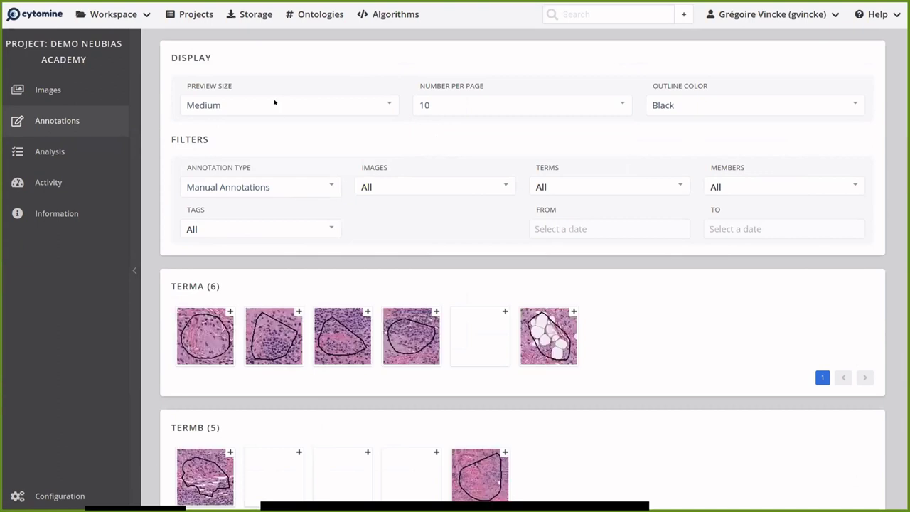
- Try the Large preview size for the annotation thumbnails, set it to Small, and view the number per page options
click(275, 102)
click(262, 149)
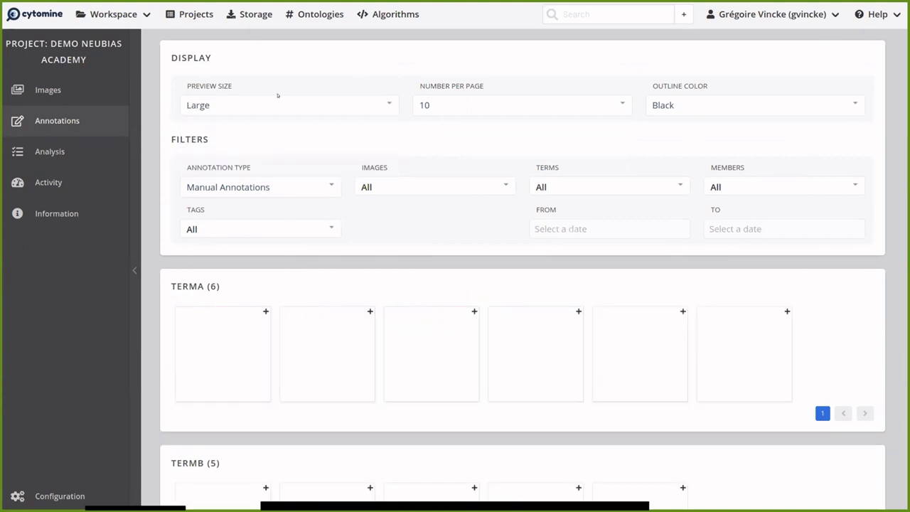
click(274, 101)
click(262, 118)
click(465, 108)
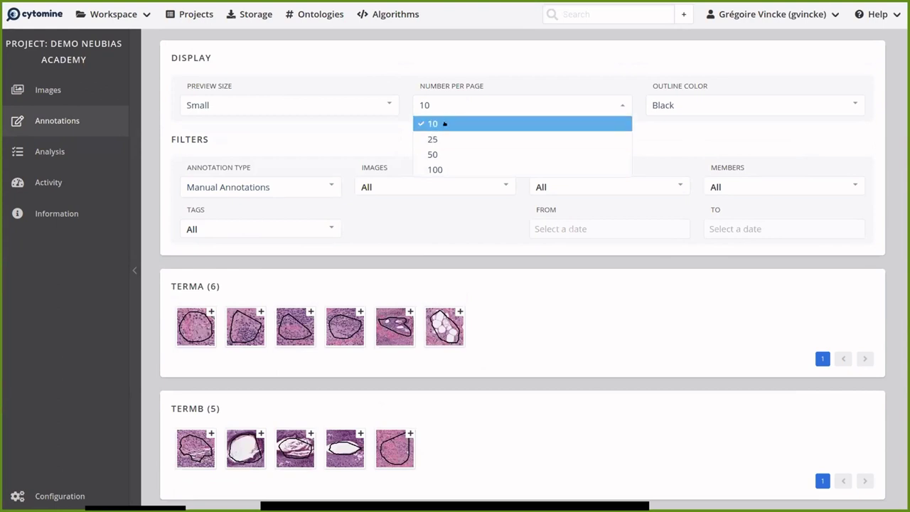
drag(624, 73, 341, 118)
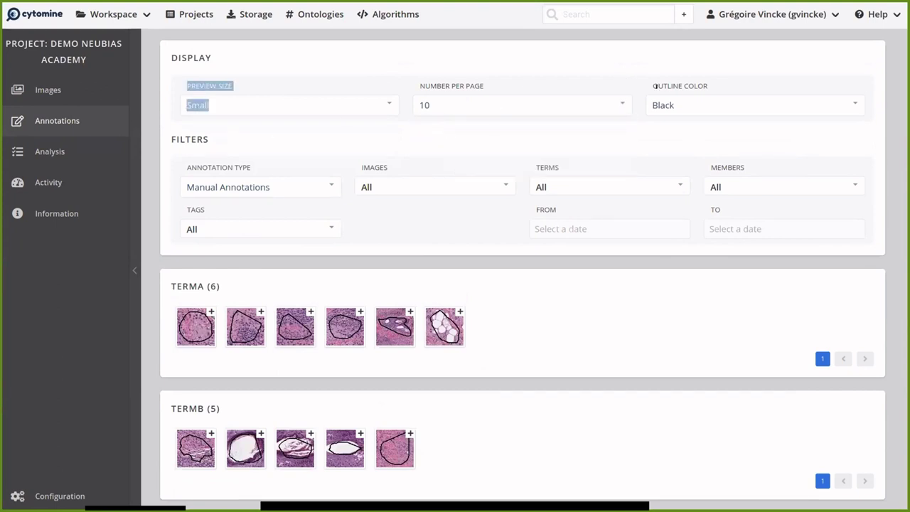
- Try a yellow outline color for the annotation thumbnails, and set the outline color to White
click(673, 105)
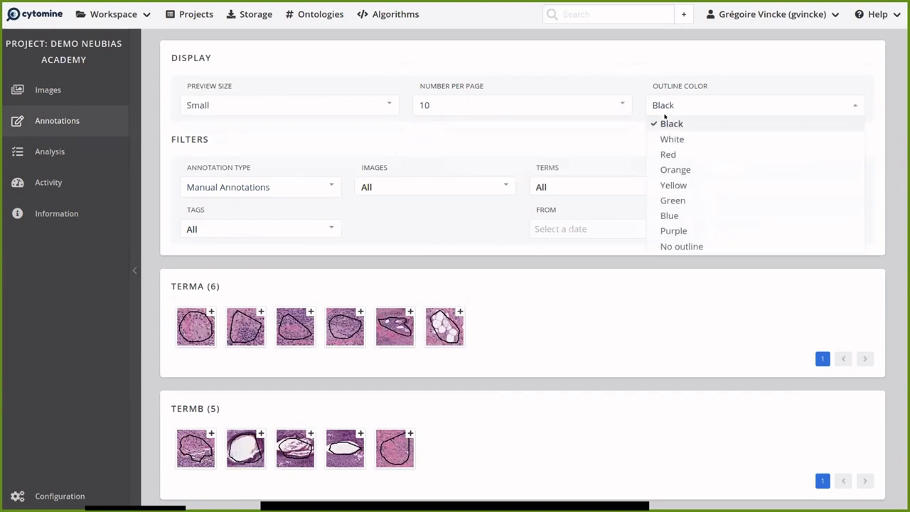
click(673, 184)
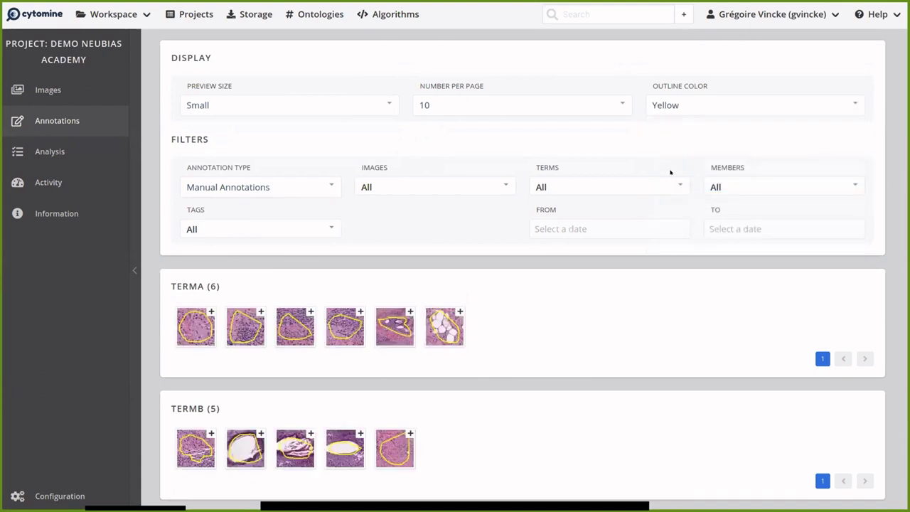
click(672, 104)
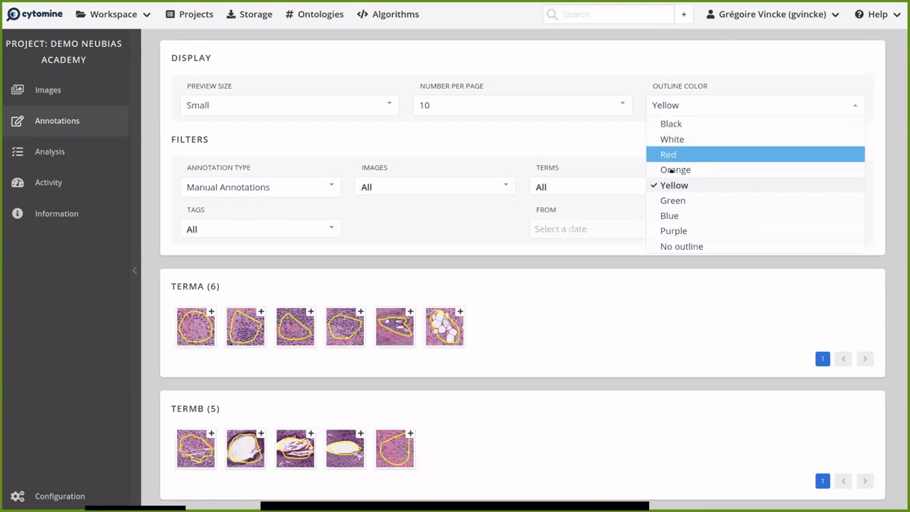
click(676, 140)
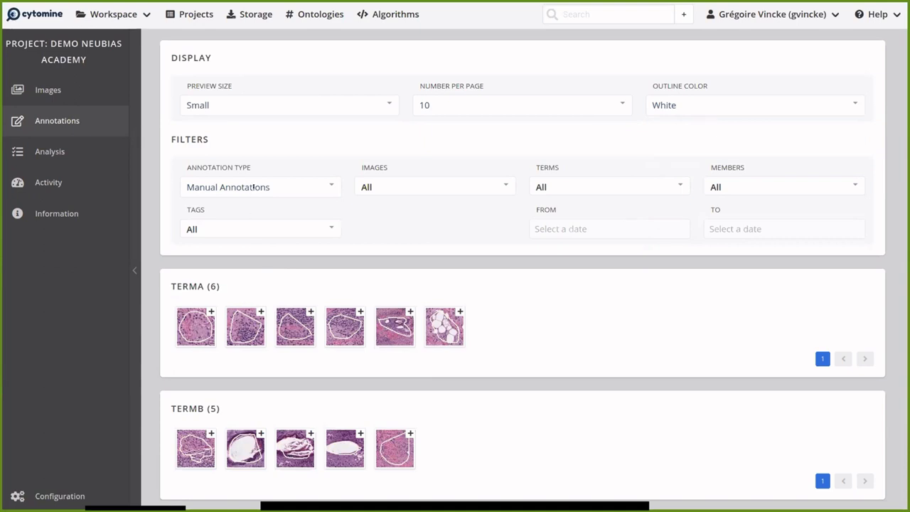
- View the annotation type choices, try filtering the annotations to HSV0135.svs only, and restore the filter to all images
click(329, 185)
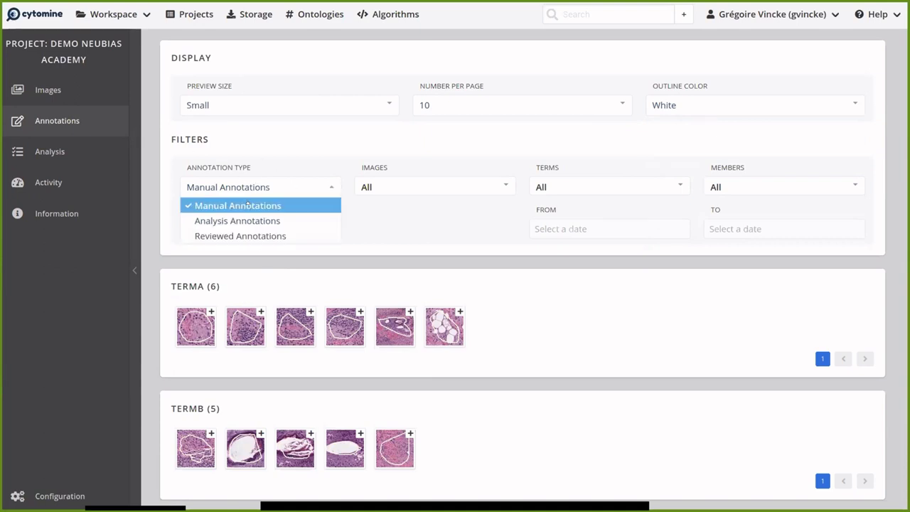
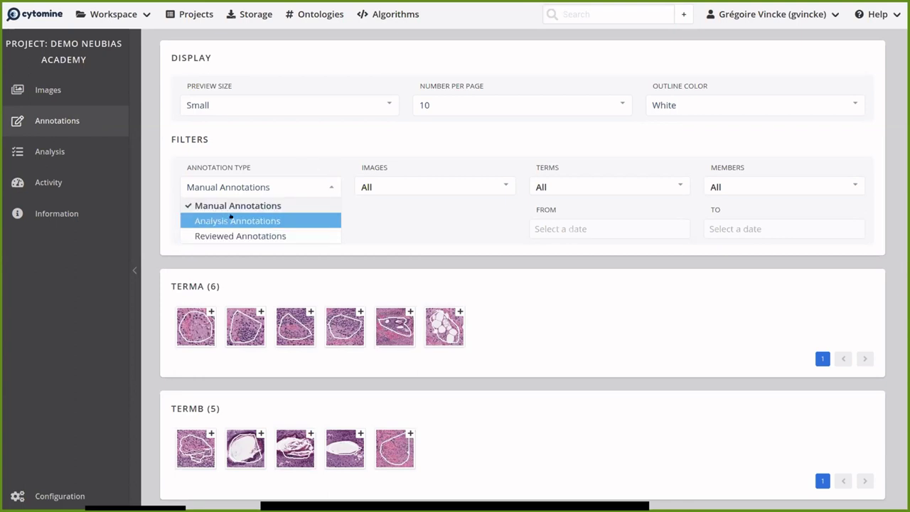
click(313, 171)
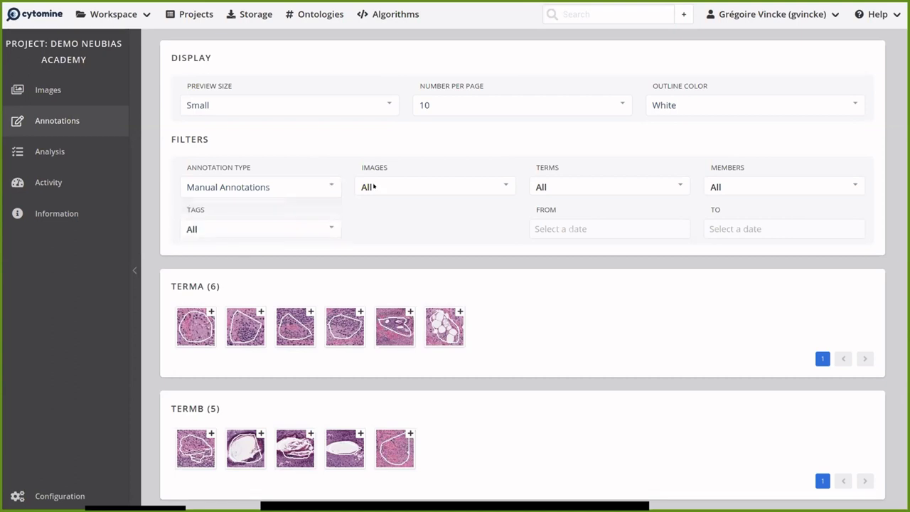
click(370, 186)
click(382, 205)
click(374, 221)
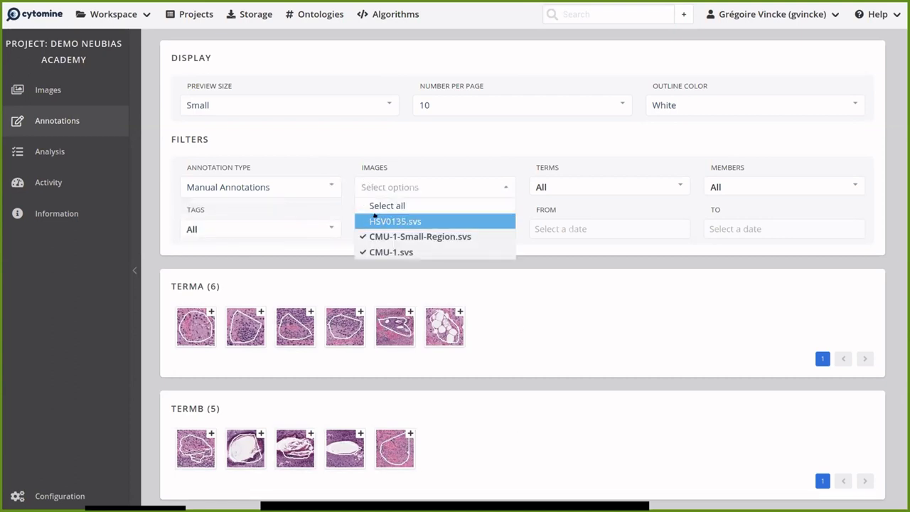
click(374, 251)
click(369, 220)
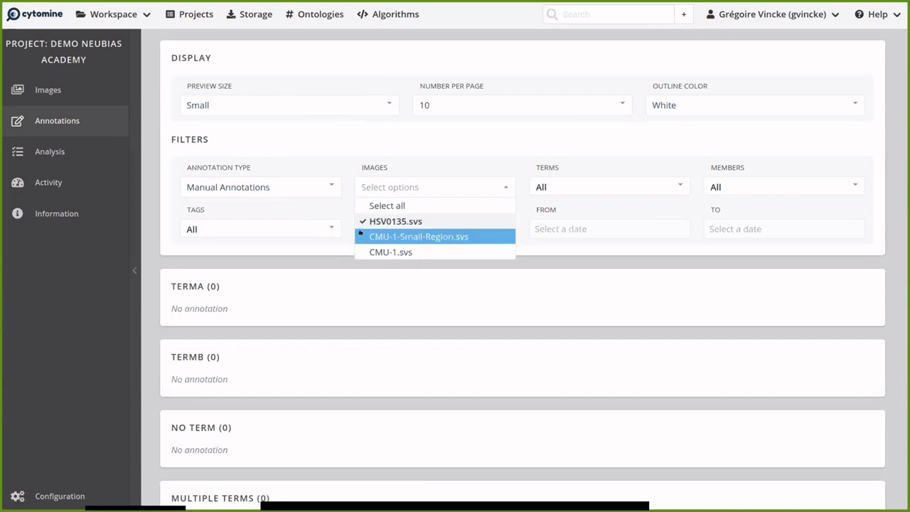
click(363, 220)
click(370, 252)
click(360, 235)
click(375, 206)
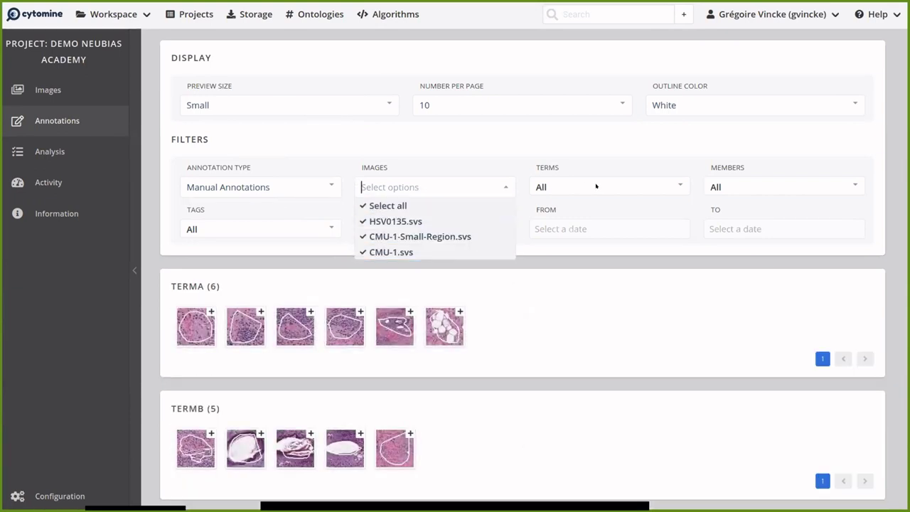
- View the choices available for filtering annotations by term, member, tag and start date without changing any filter
click(596, 183)
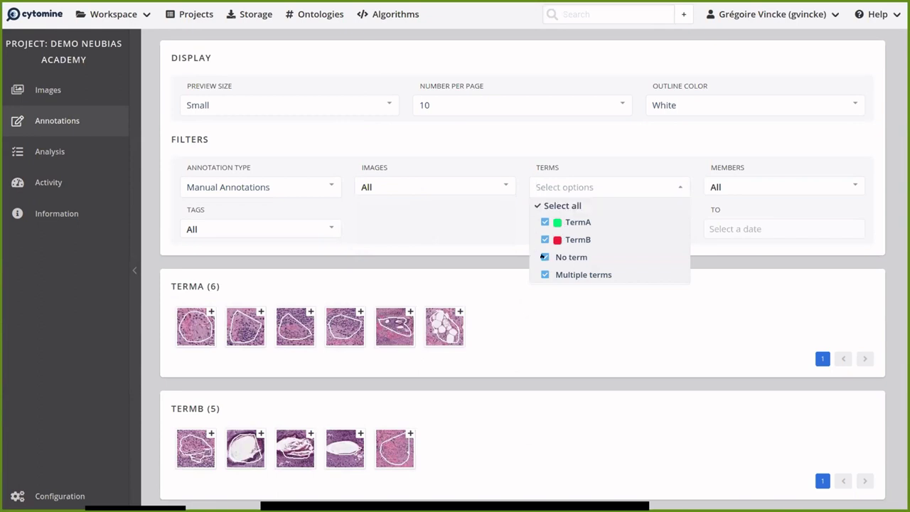
click(741, 183)
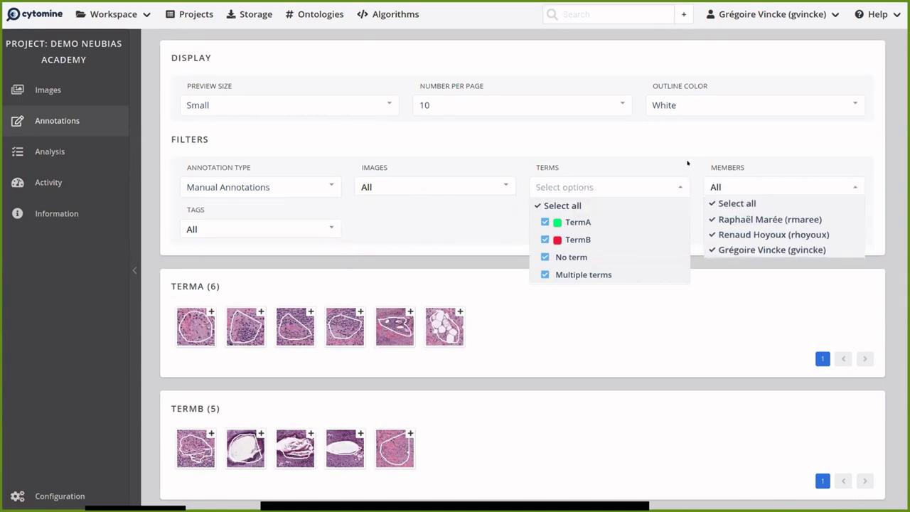
double_click(603, 162)
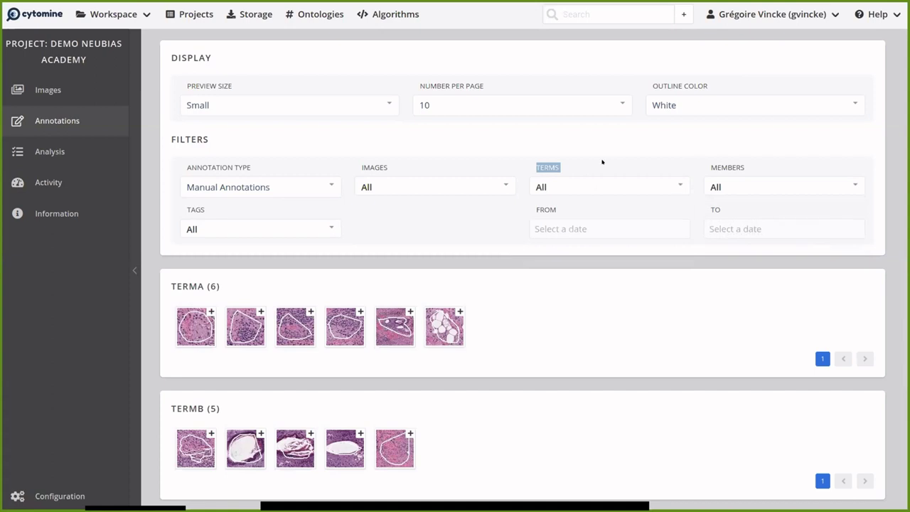
click(305, 230)
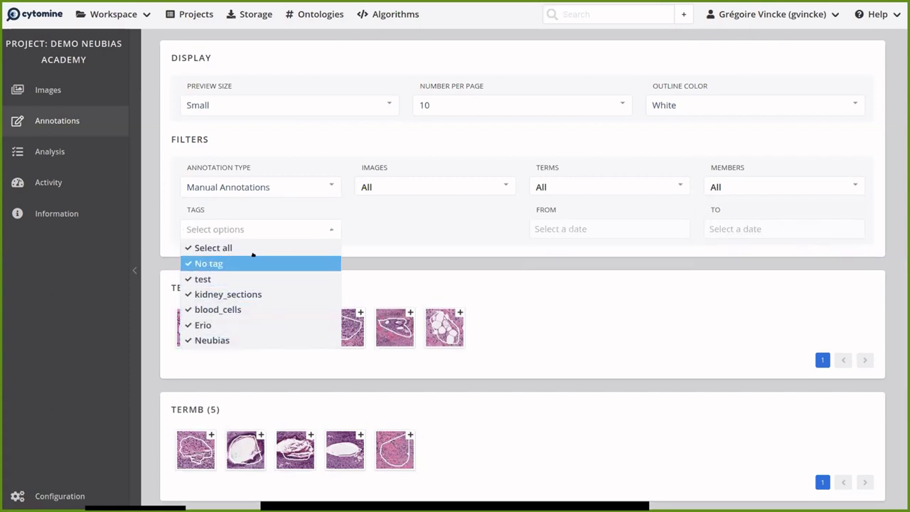
click(245, 348)
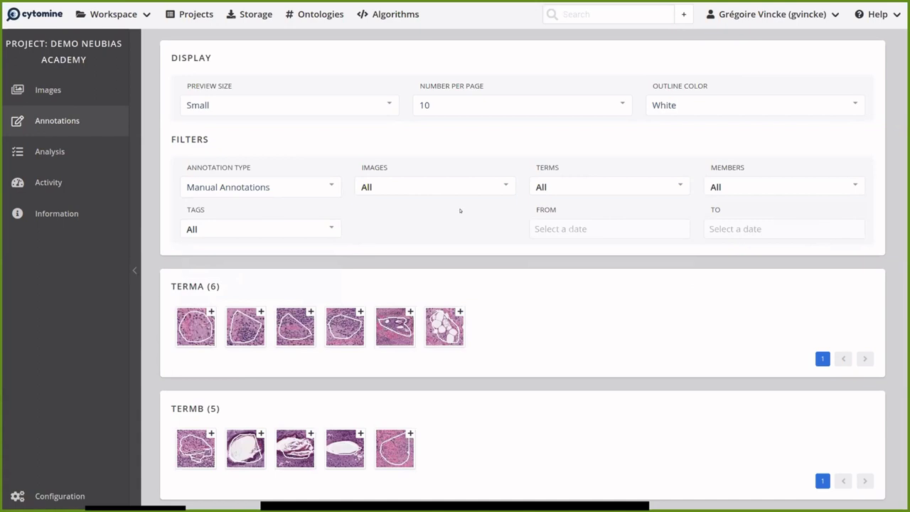
click(552, 224)
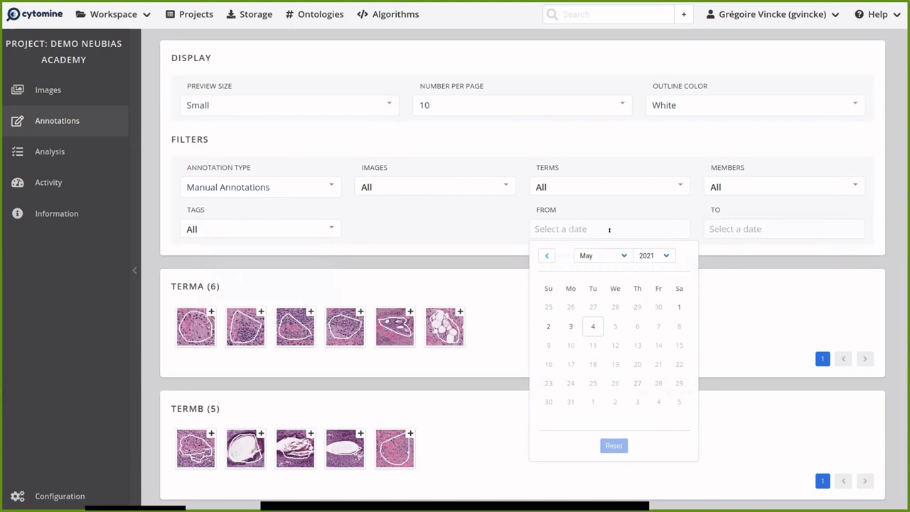
click(706, 134)
- Download the annotation listing as a PDF report and look at the resulting table
scroll(433, 218, down, 4)
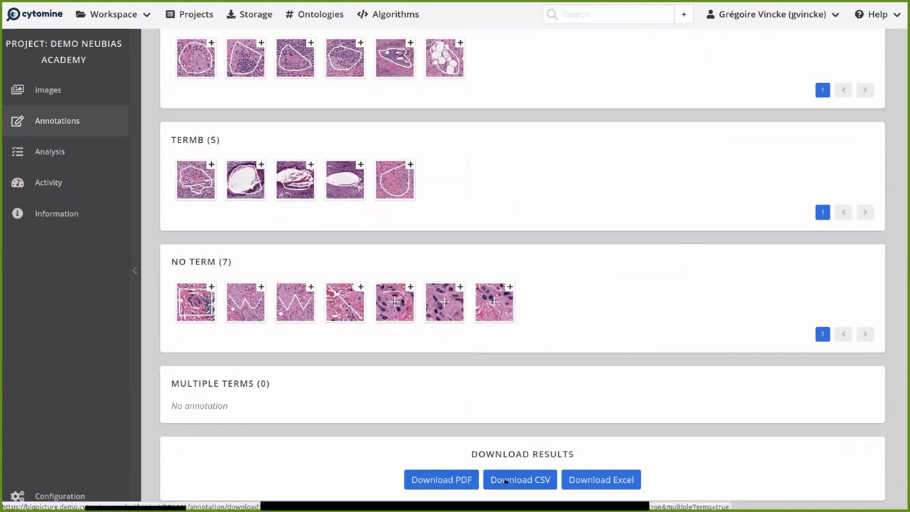
click(437, 479)
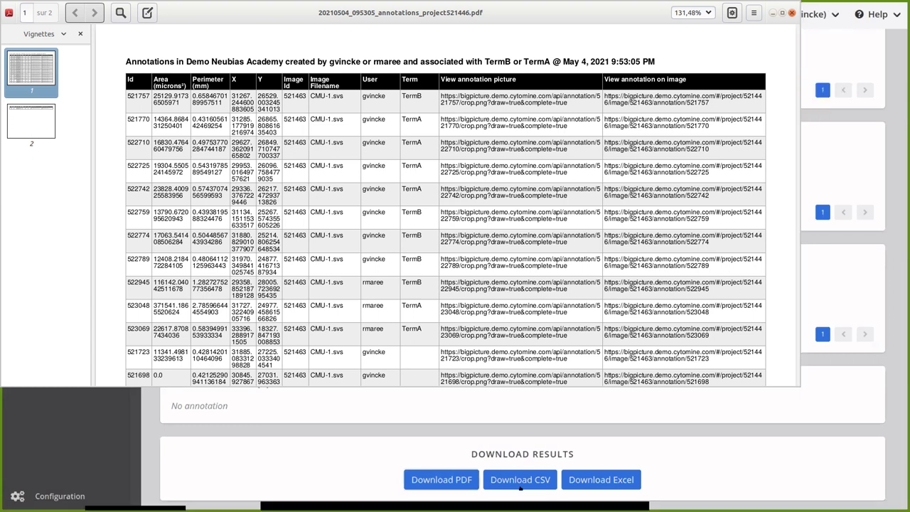
scroll(587, 458, up, 1)
scroll(587, 458, down, 1)
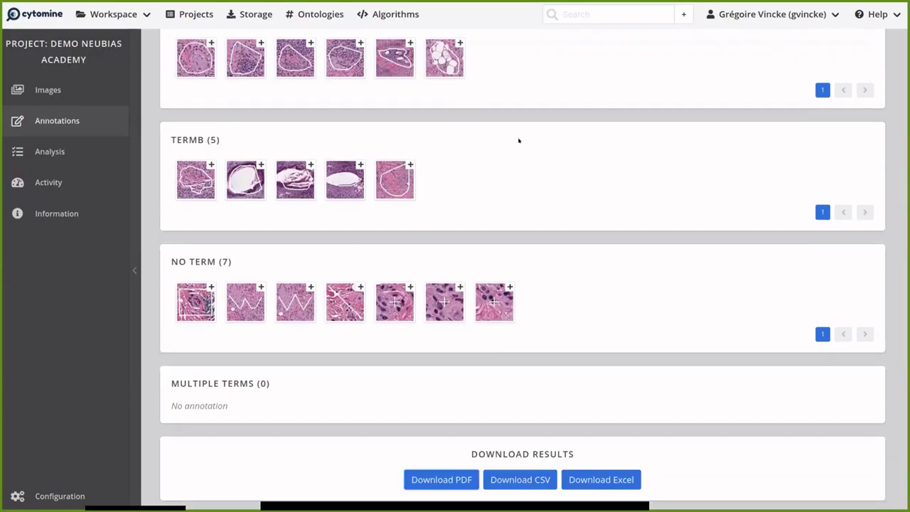
scroll(519, 140, up, 5)
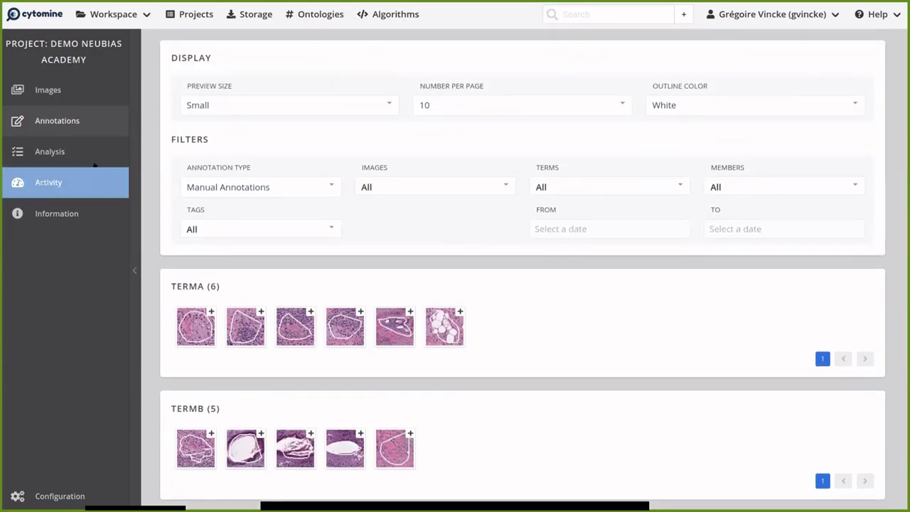
- View the project's analysis runs and the platform's list of algorithms
click(44, 157)
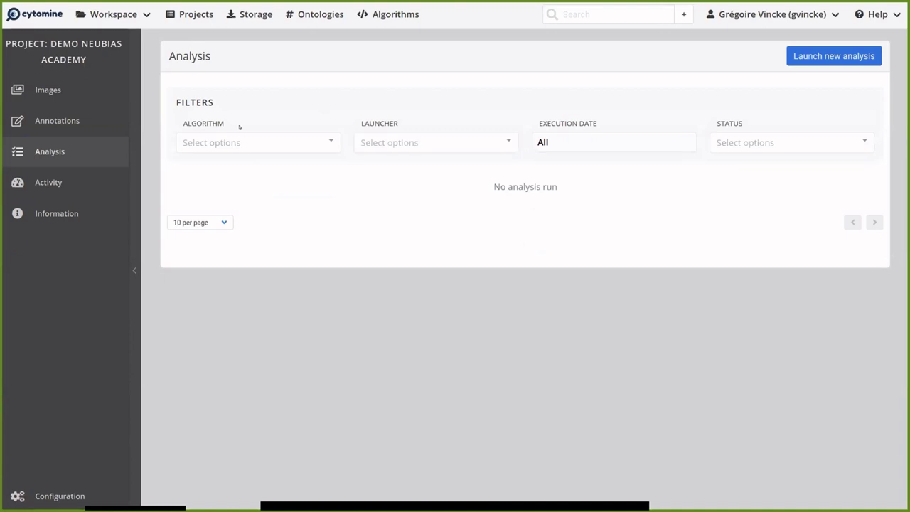
click(56, 497)
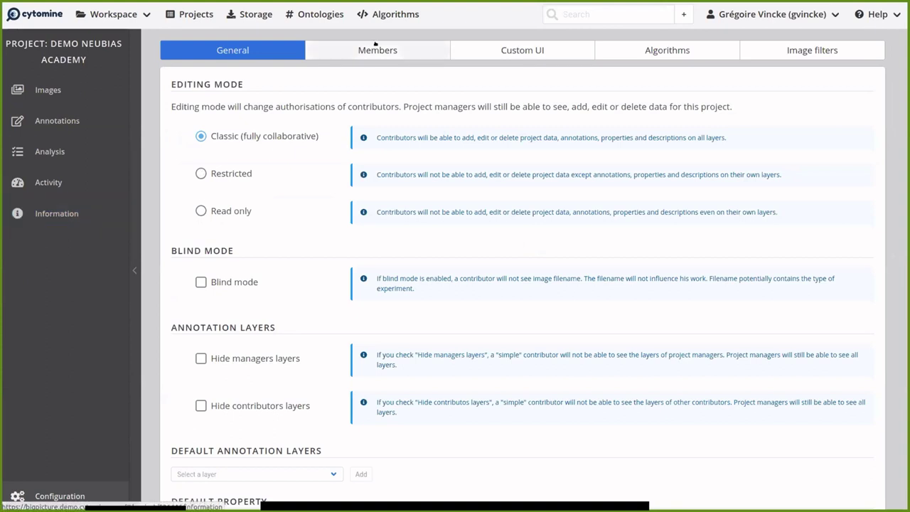
click(392, 15)
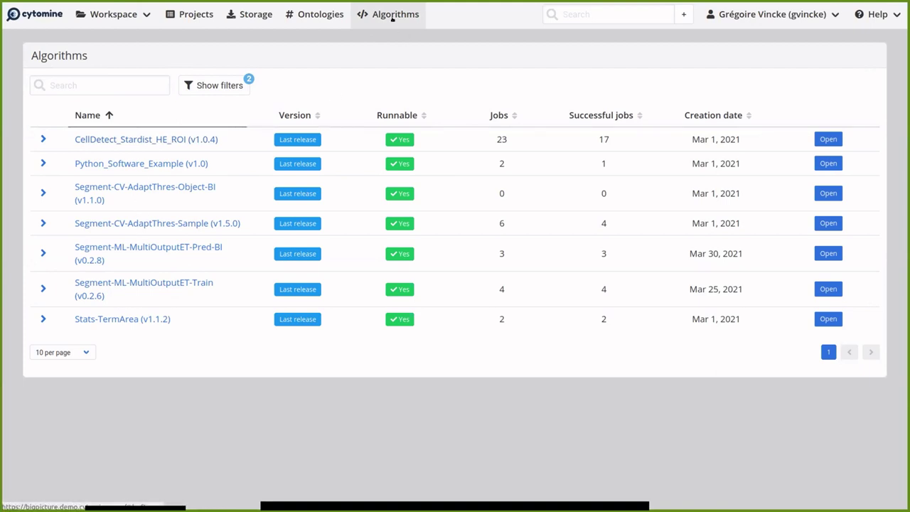
- Reopen the Demo Neubias Academy project, examine which algorithms are enabled in its configuration, and return to its analysis runs
mouse_move(117, 18)
click(106, 43)
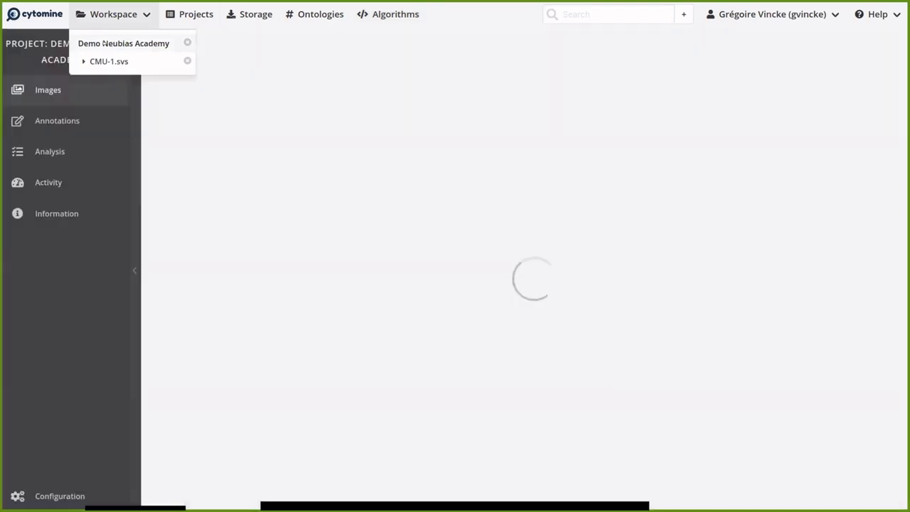
click(51, 494)
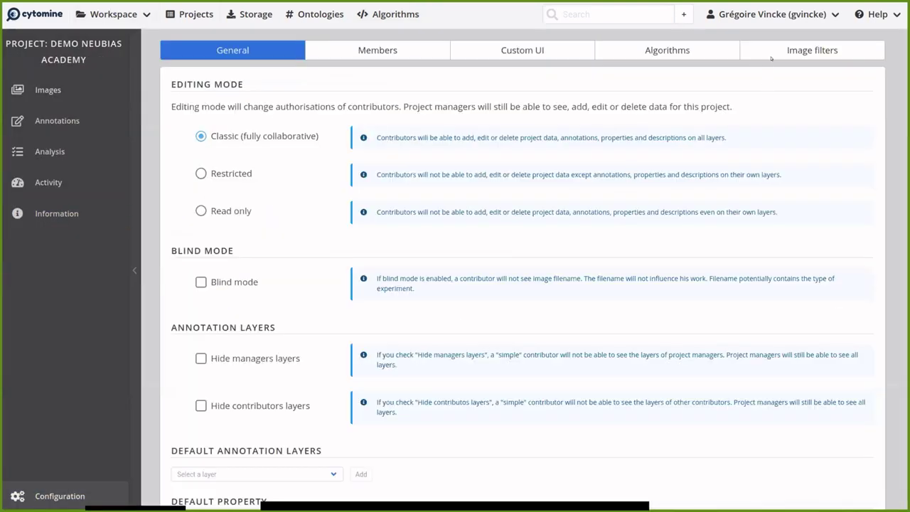
click(701, 50)
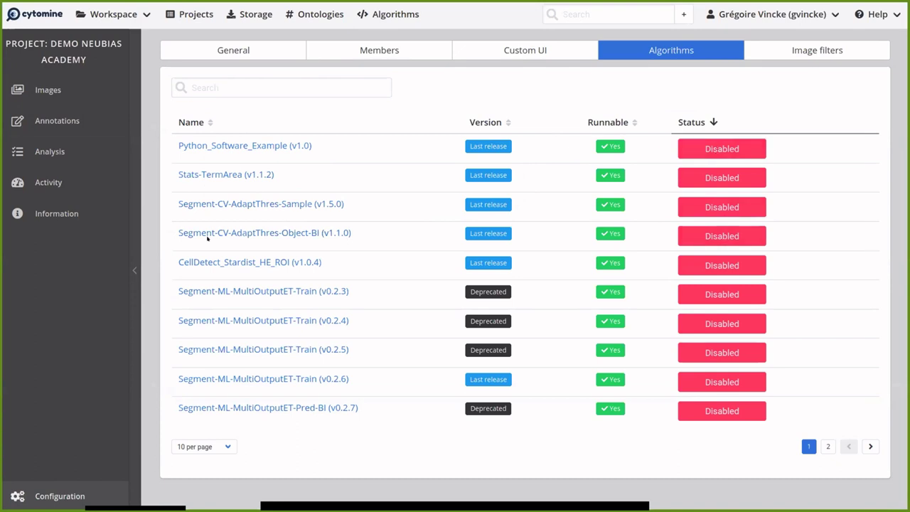
click(51, 155)
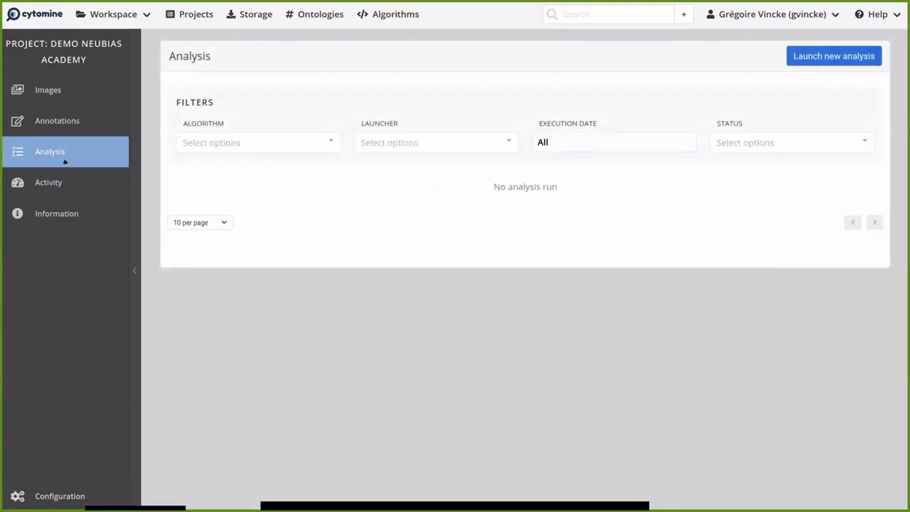
- Examine the project's activity and annotation charts by term and contributor, and open the members' activity
click(52, 181)
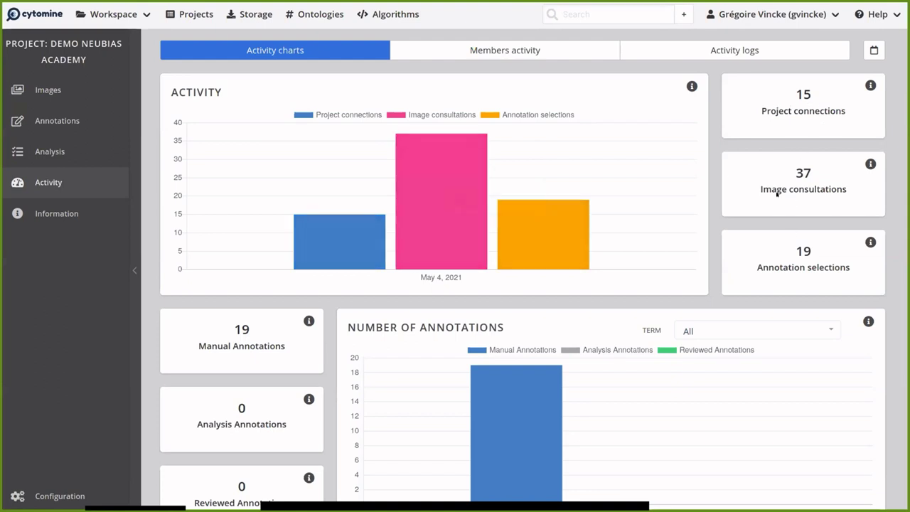
scroll(280, 339, down, 2)
scroll(278, 336, down, 1)
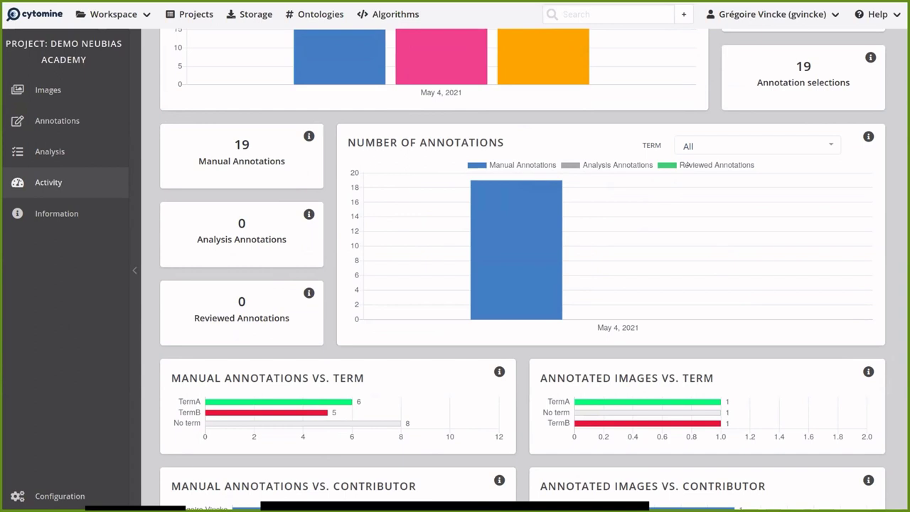
scroll(448, 229, down, 2)
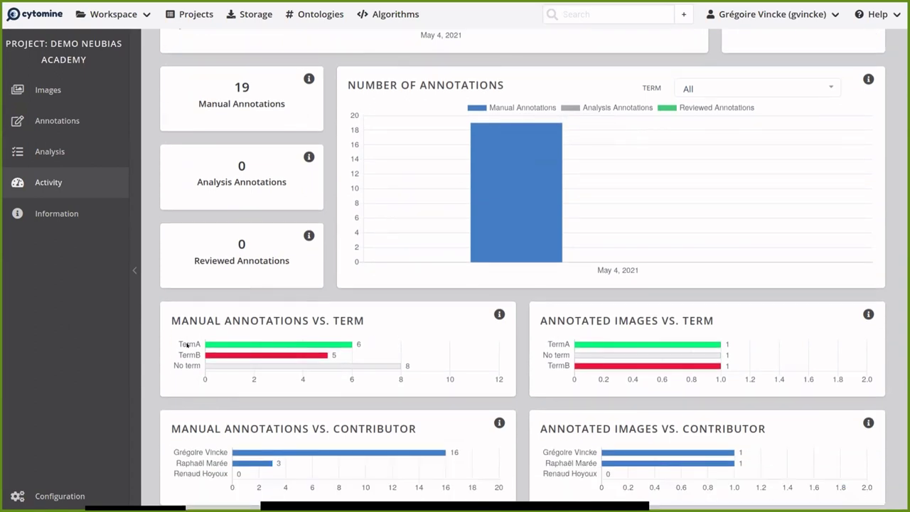
mouse_move(232, 354)
scroll(437, 329, up, 2)
scroll(437, 329, up, 1)
scroll(437, 329, down, 3)
scroll(437, 329, up, 4)
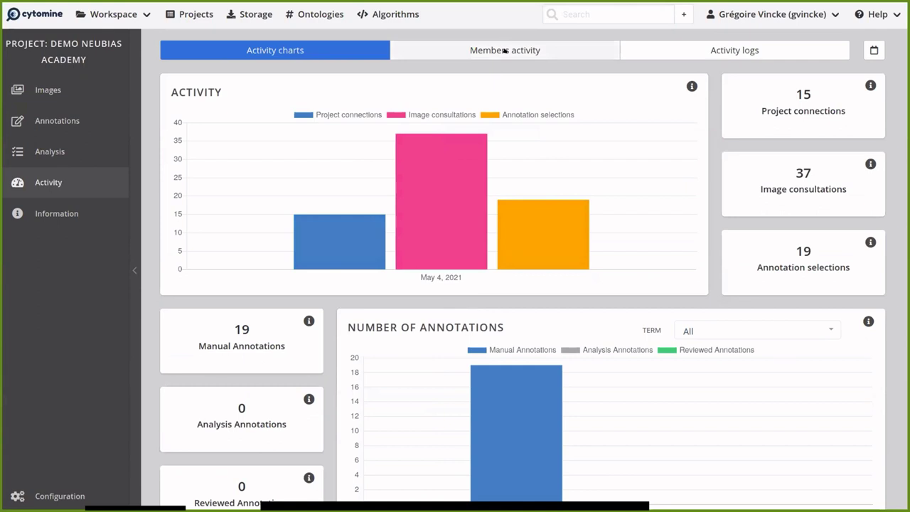
click(505, 50)
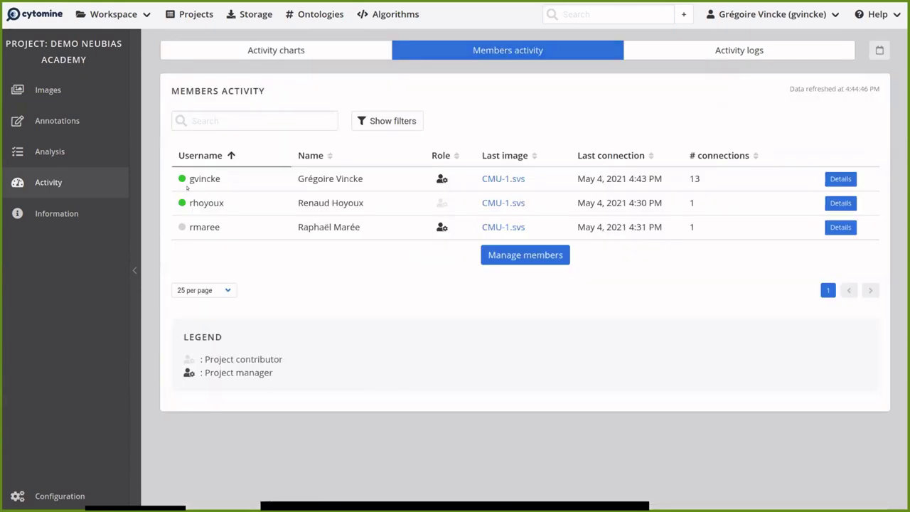
- Open the first listed member's activity details and examine the images consulted during the 4:37 PM and 4:33 PM project connections
click(836, 179)
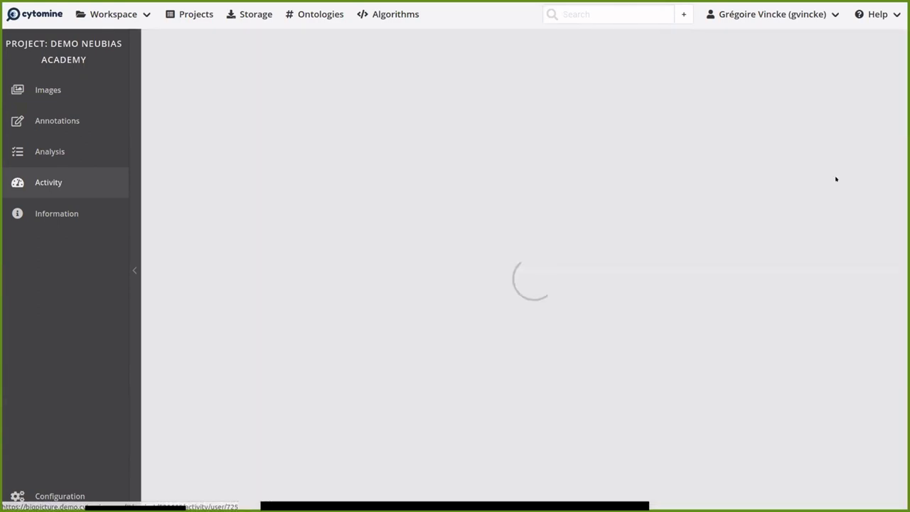
scroll(171, 185, down, 3)
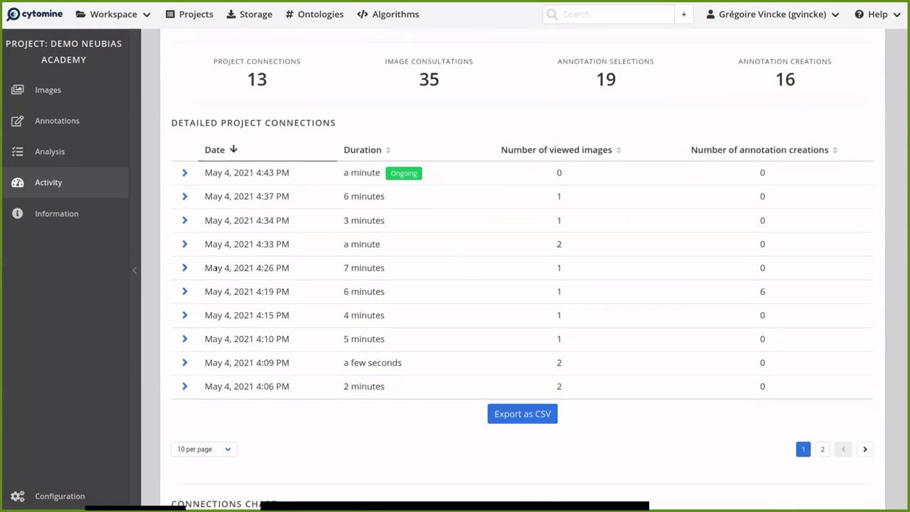
click(184, 197)
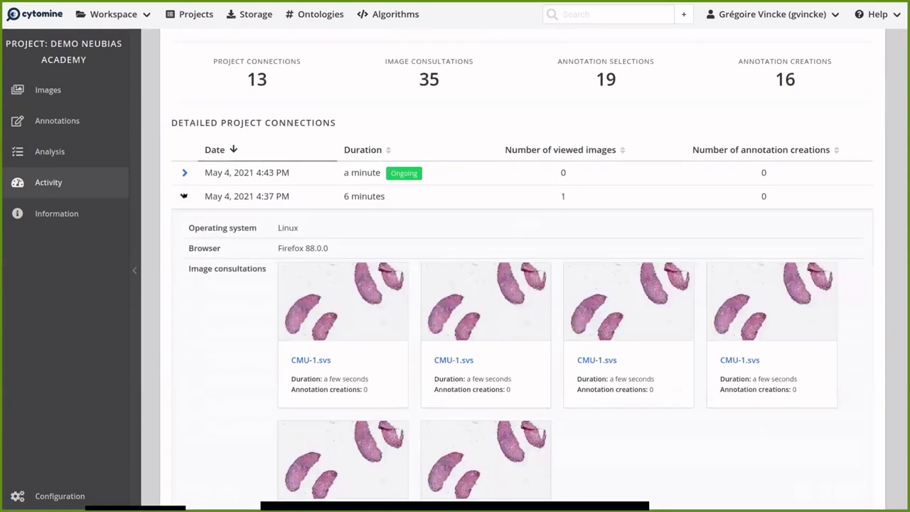
scroll(261, 276, down, 4)
scroll(240, 238, up, 3)
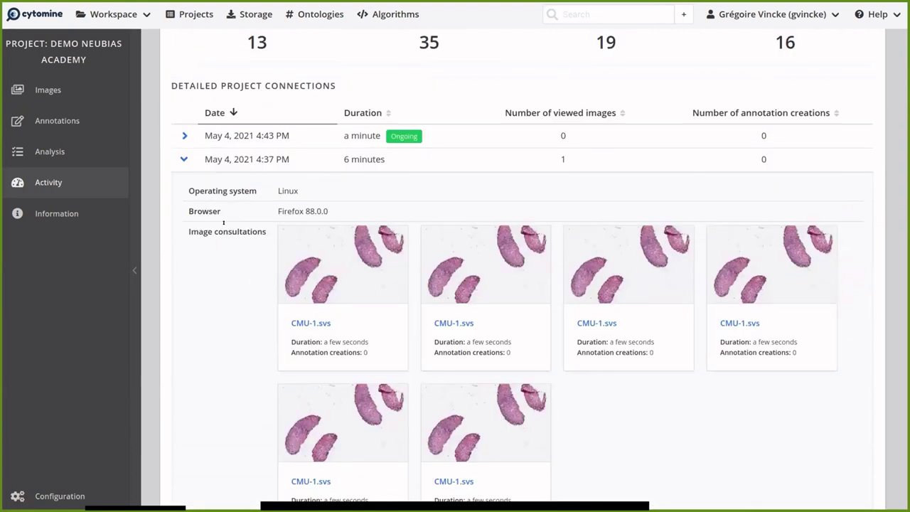
click(182, 159)
click(184, 159)
click(183, 159)
click(184, 207)
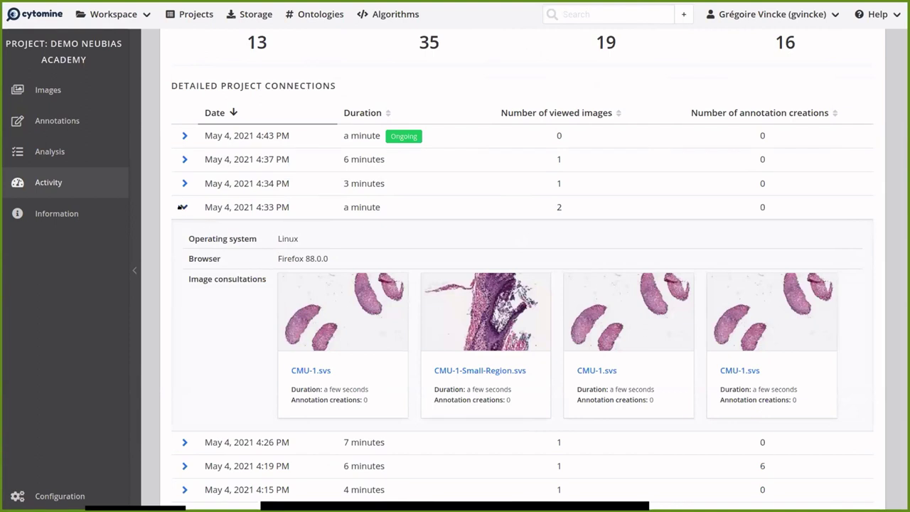
click(182, 207)
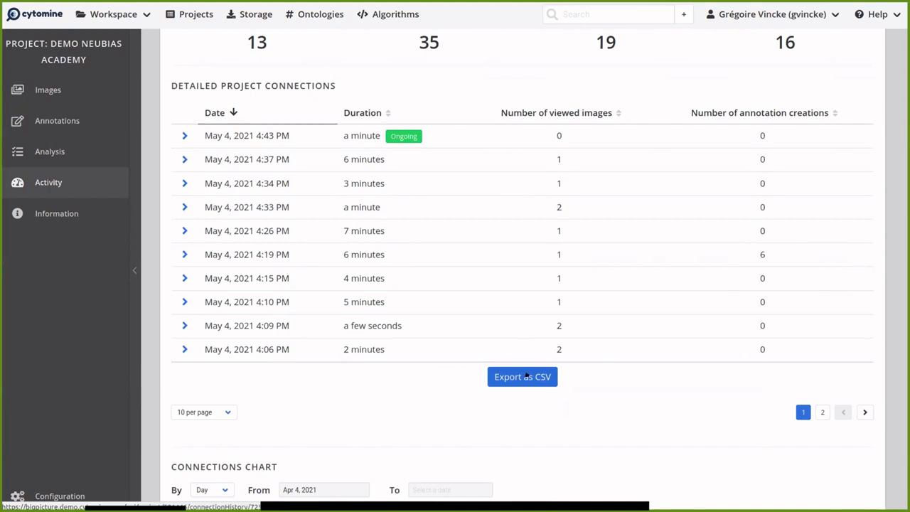
- Review the member's connections chart and detailed image consultations
scroll(526, 375, down, 5)
scroll(299, 344, down, 2)
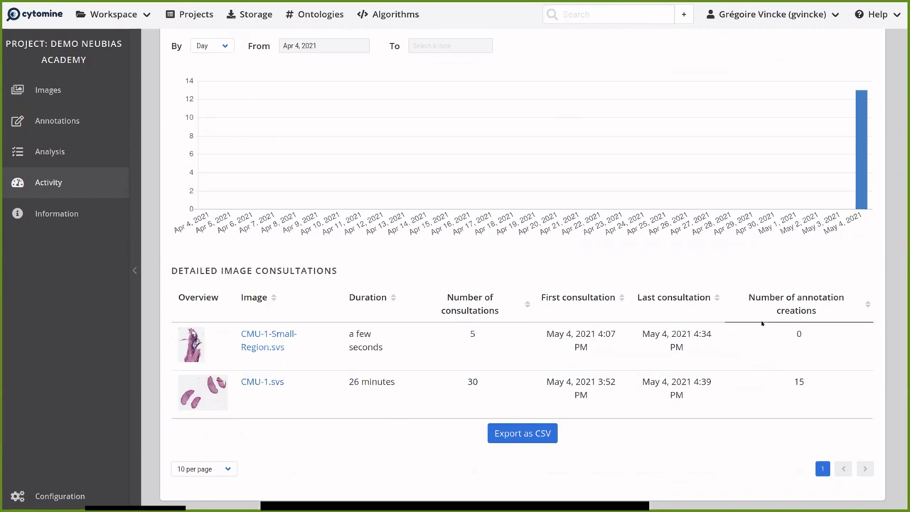
scroll(480, 313, up, 2)
scroll(482, 317, up, 8)
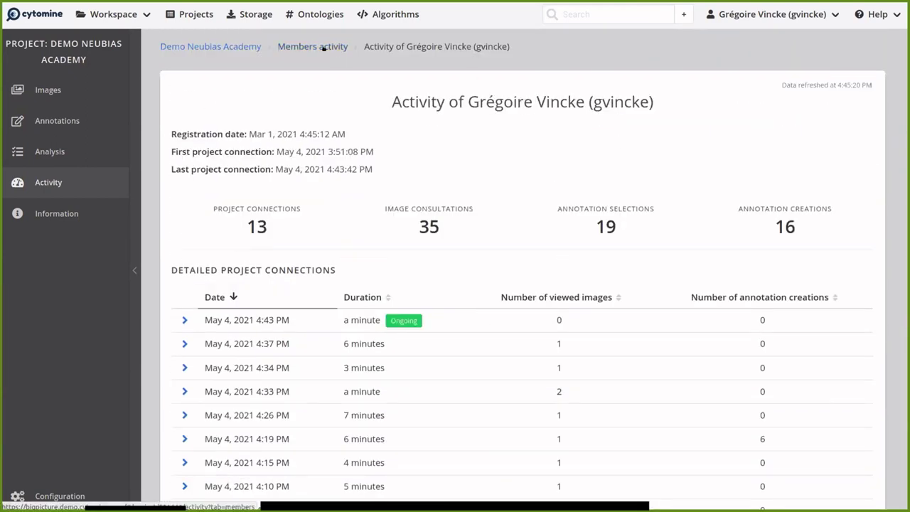
- Open the project representative's activity from the members list in the project configuration and return to the members' activity overview
click(63, 183)
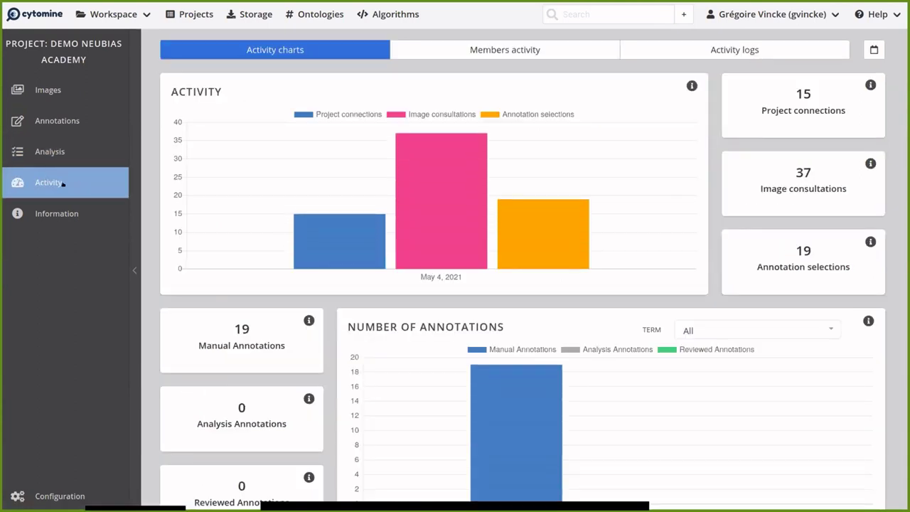
click(59, 496)
click(518, 48)
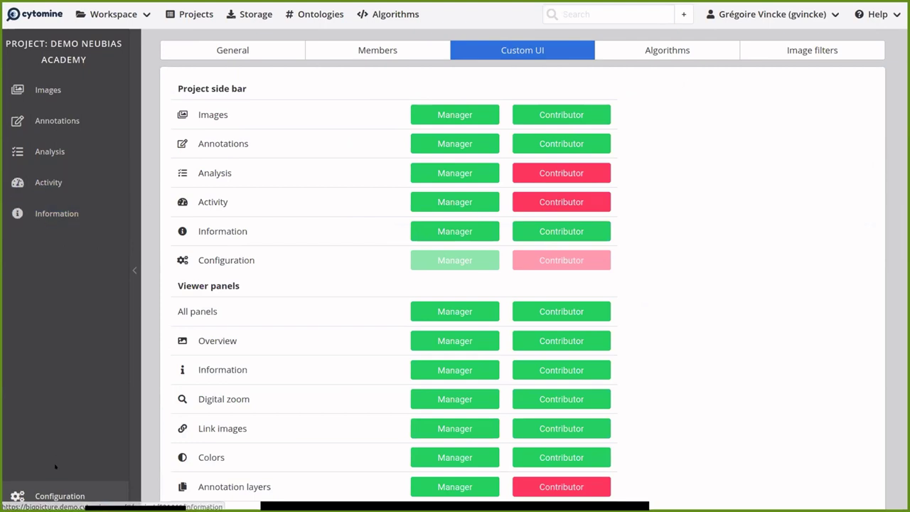
click(378, 50)
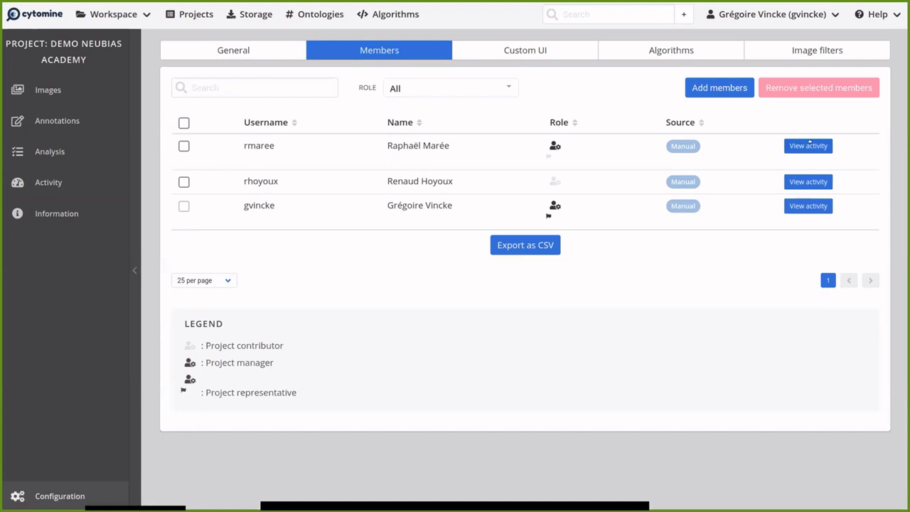
click(813, 206)
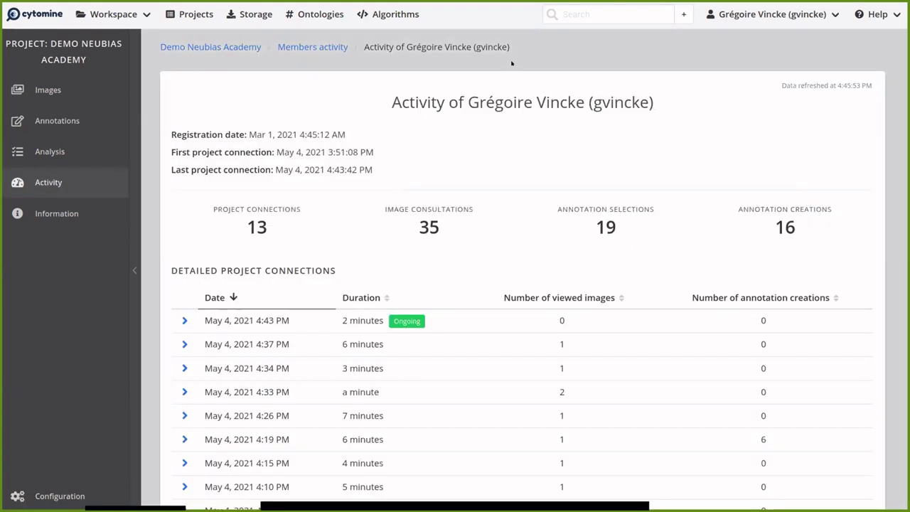
click(321, 49)
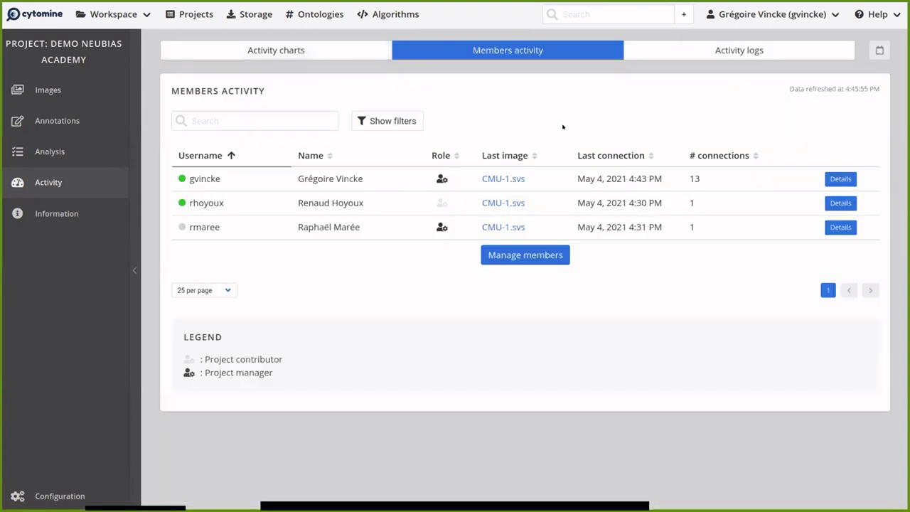
- Open the last listed member's activity details and examine the images consulted during the recorded project connection
click(838, 227)
scroll(434, 276, down, 2)
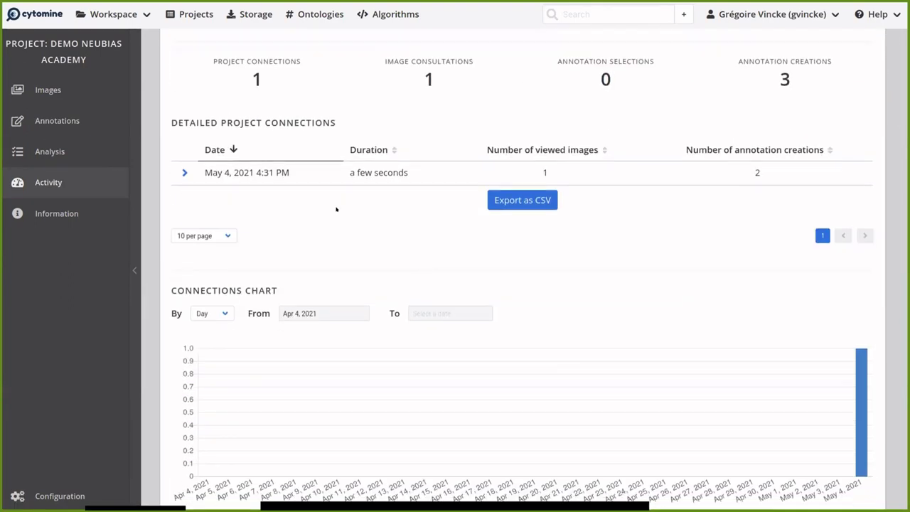
click(183, 173)
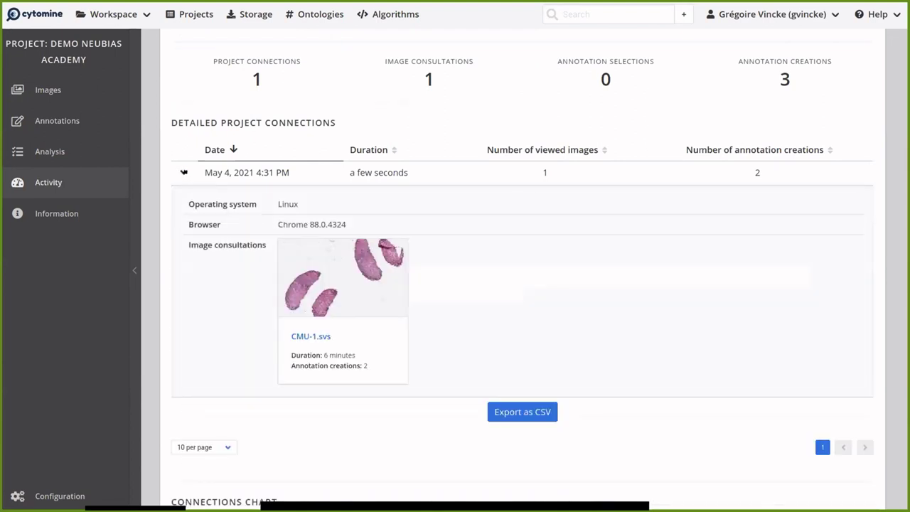
click(182, 172)
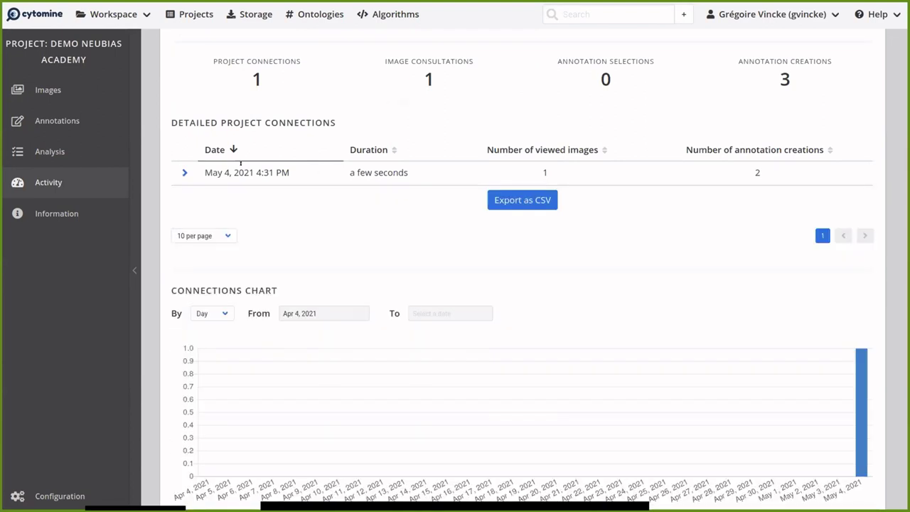
scroll(370, 171, up, 2)
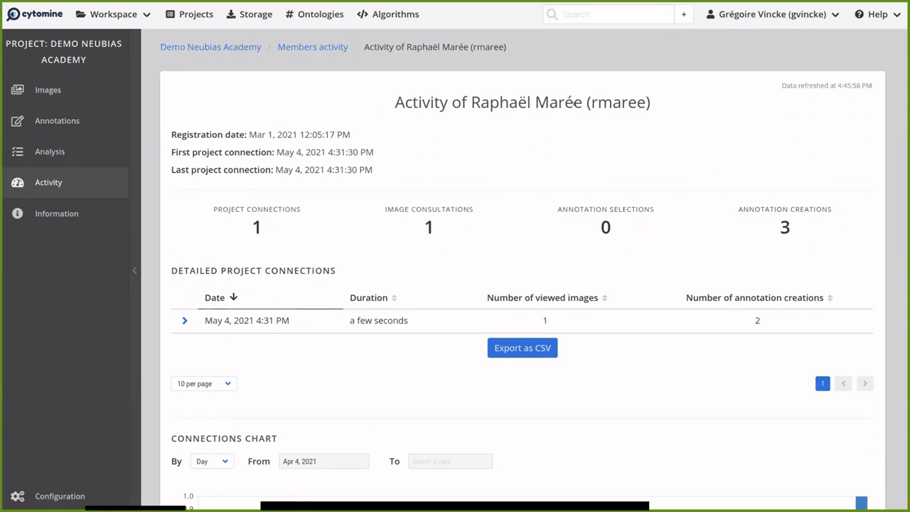
- View the Demo Neubias Academy project's information and return to the list of all projects
click(42, 214)
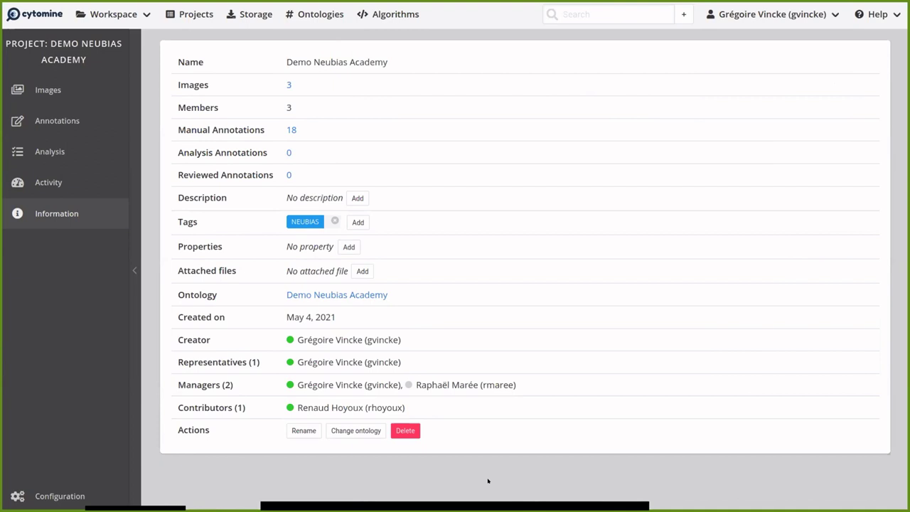
click(194, 14)
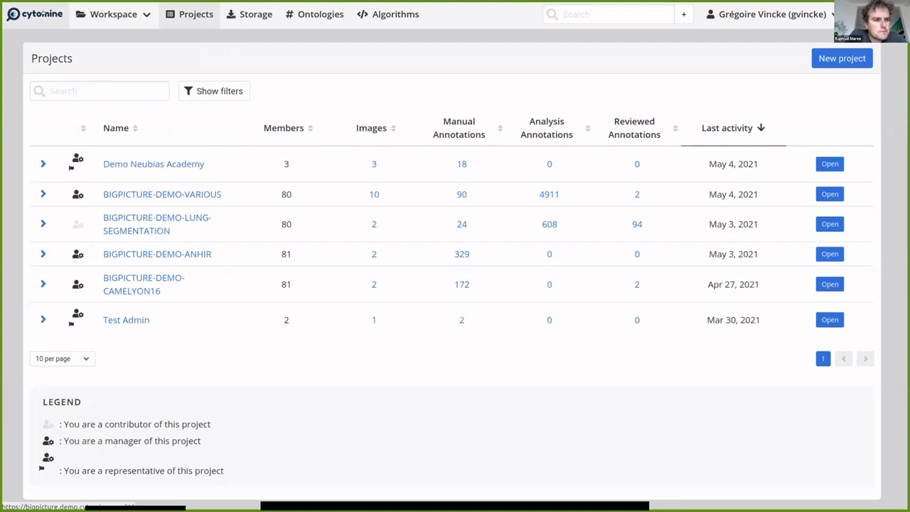
click(41, 13)
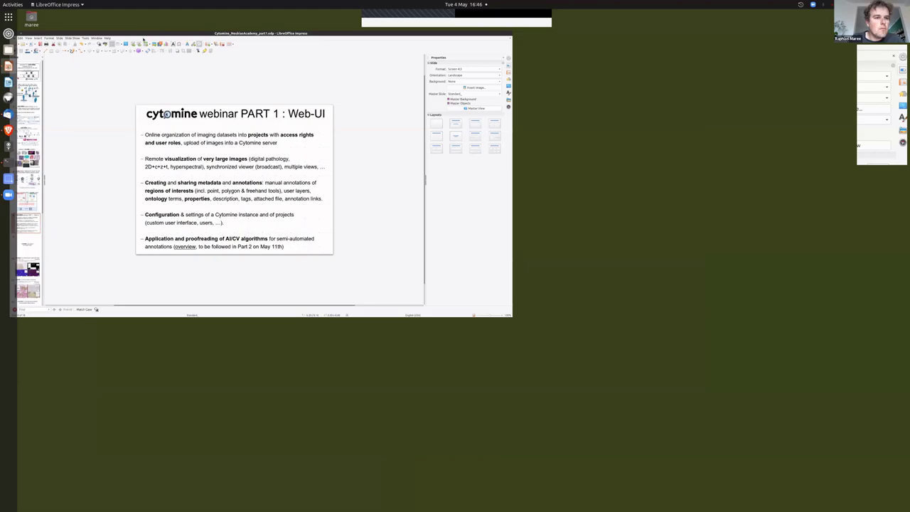
- Start the webinar slideshow in LibreOffice Impress and advance to the slide on multidimensional, multimodal images
key(F5)
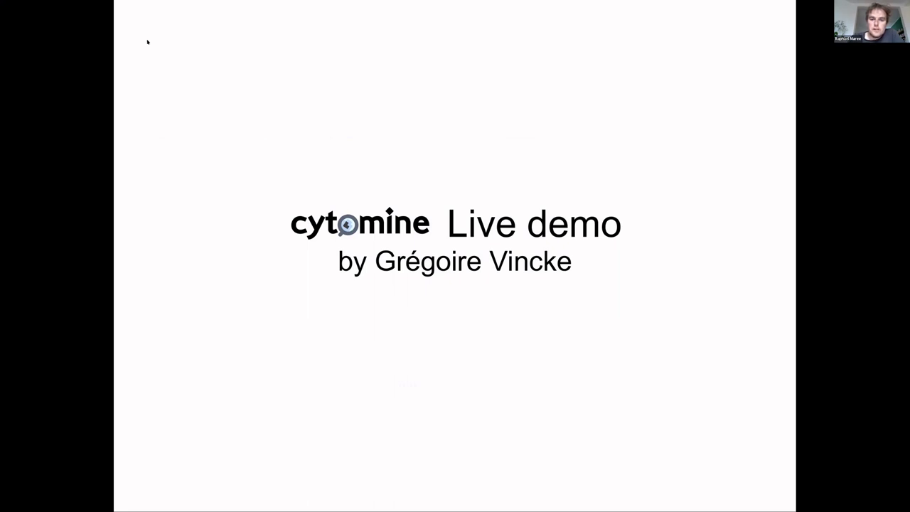
key(Right)
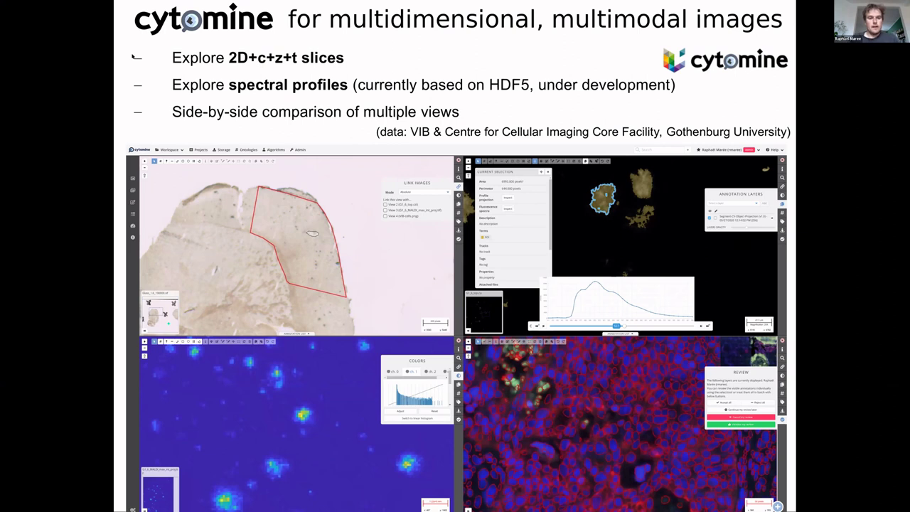
- Switch to Cytomine in the Brave browser and open the G1_6_top.czi image of the GOTEBORG-HYPERSPECTRAL-CZI project
key(alt+Tab)
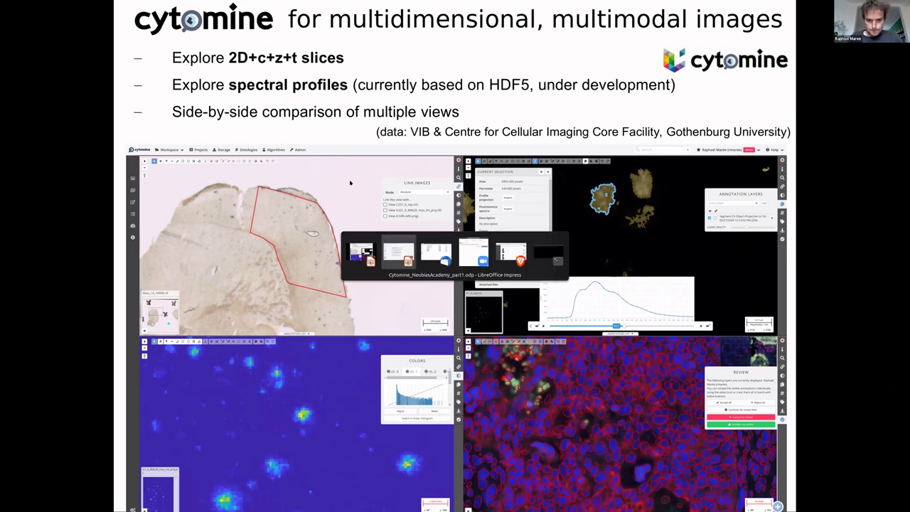
key(alt+Tab)
key(alt+Tab)
key(alt+Tab)
key(alt+Tab)
key(alt+Tab)
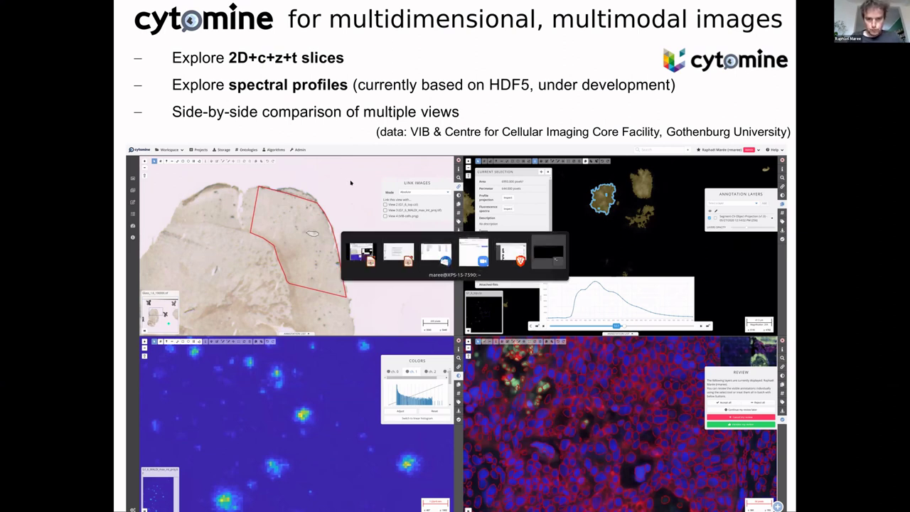
key(alt+Tab)
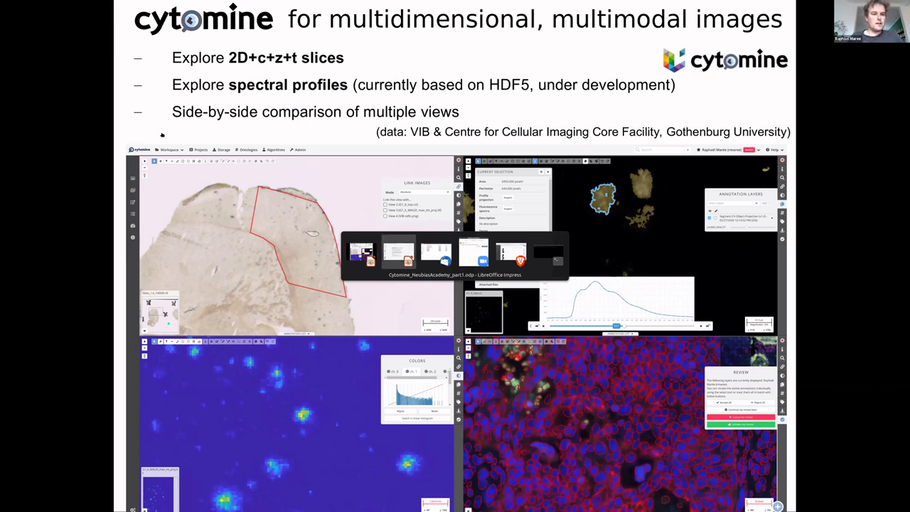
key(alt+Tab)
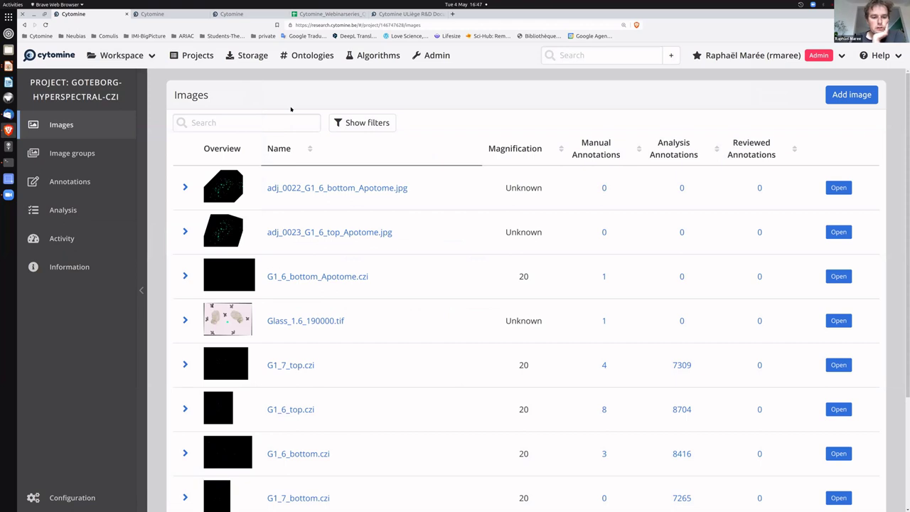
scroll(341, 306, down, 1)
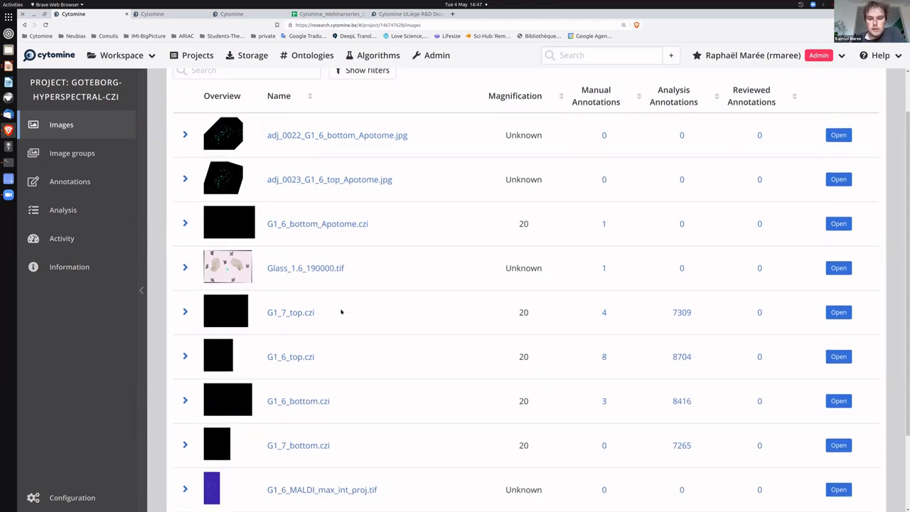
click(290, 356)
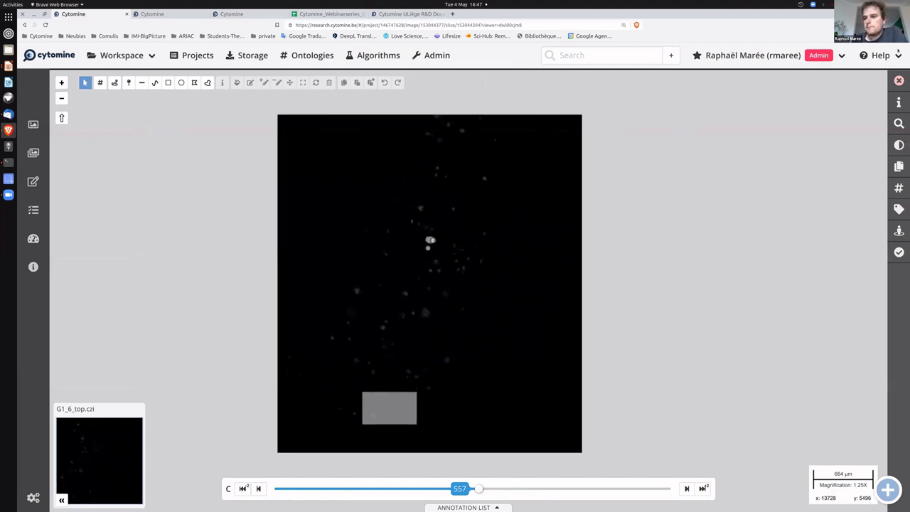
- Hide the user's annotation layer on G1_6_top.czi and step the image channel back to 539
click(898, 167)
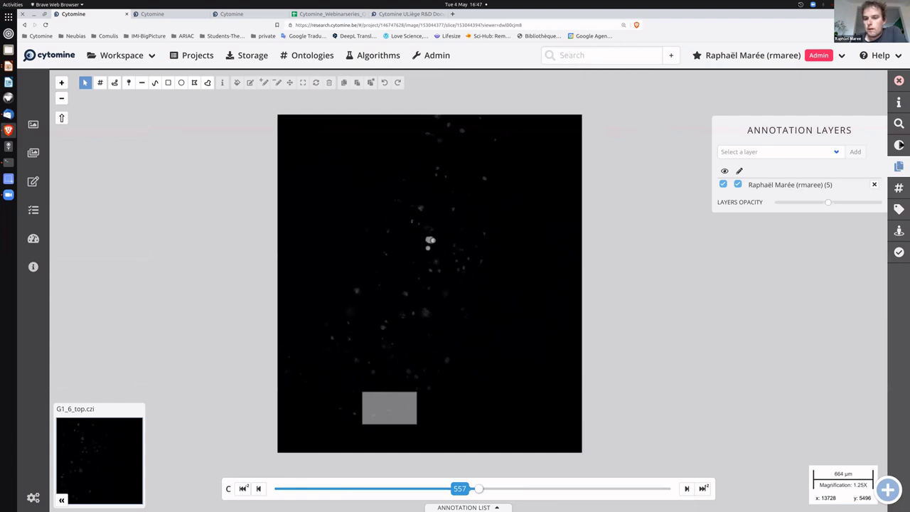
click(724, 184)
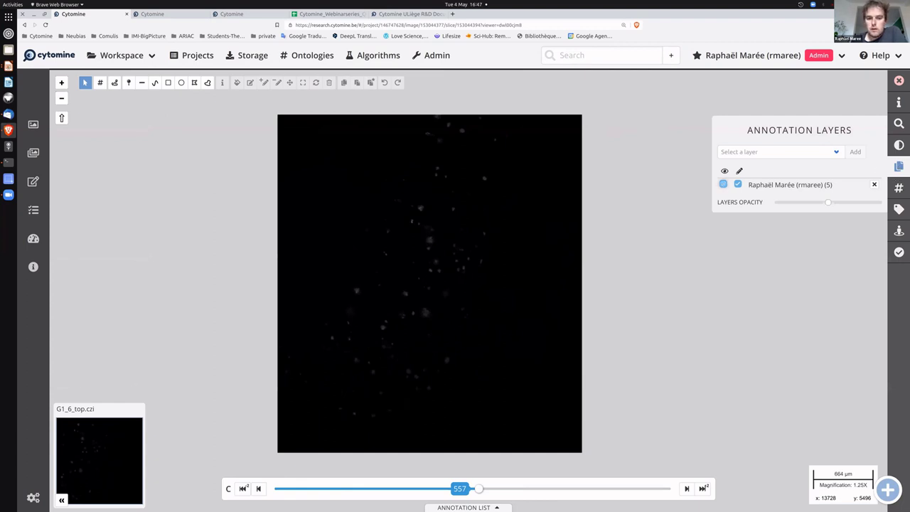
click(259, 488)
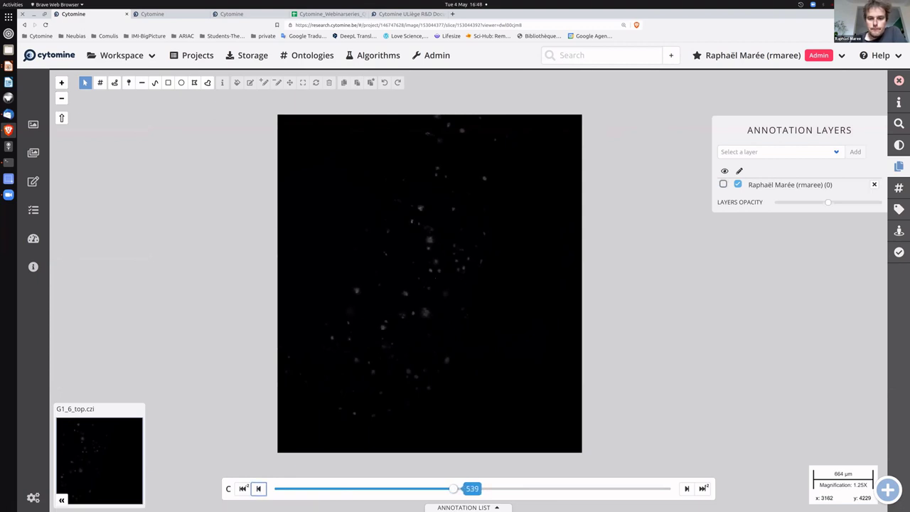
- Inspect the bright clusters of G1_6_top.czi at 20X magnification and change the channel to 512
scroll(429, 283, up, 2)
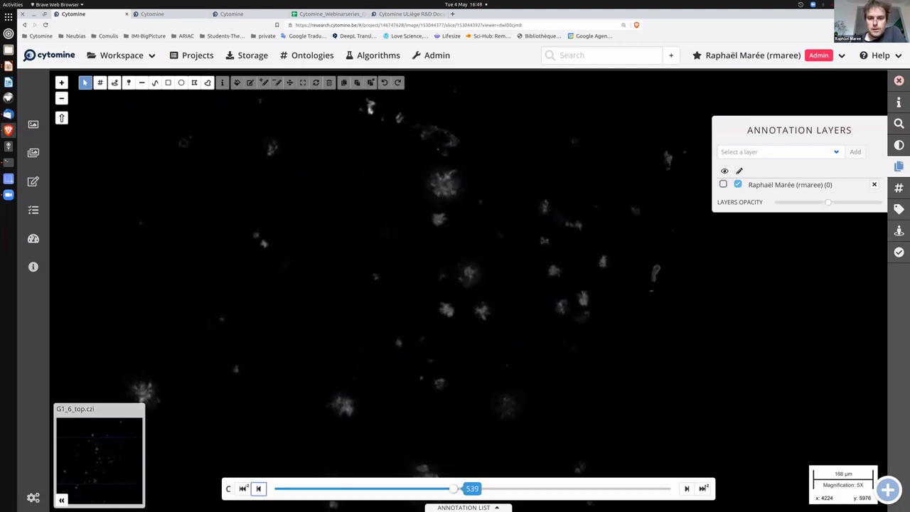
scroll(445, 229, up, 2)
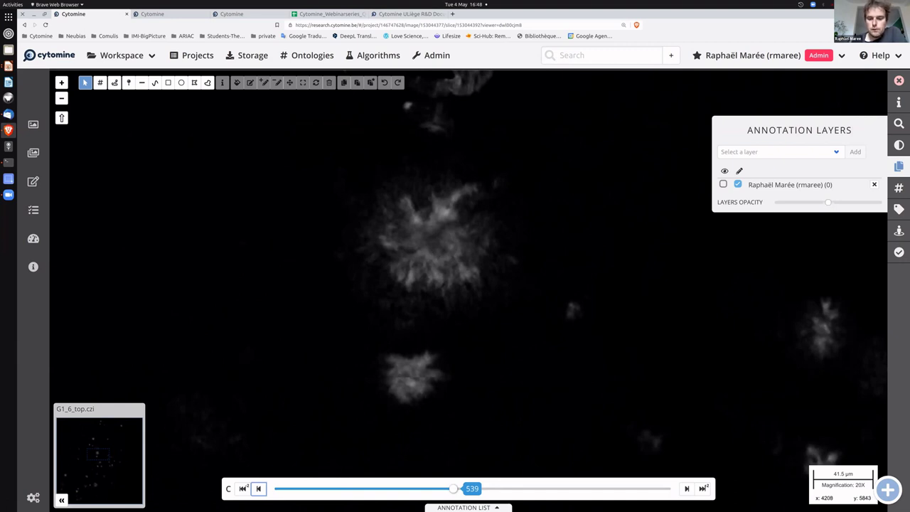
click(260, 488)
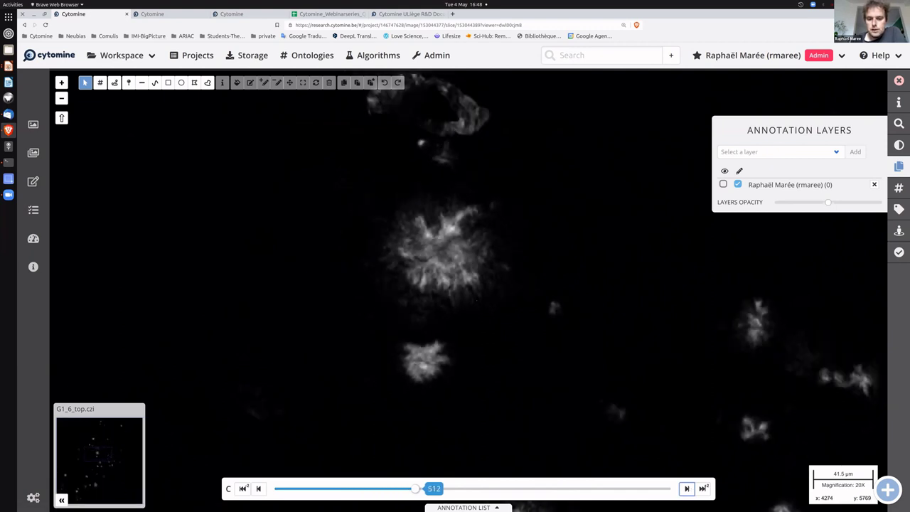
scroll(434, 263, down, 3)
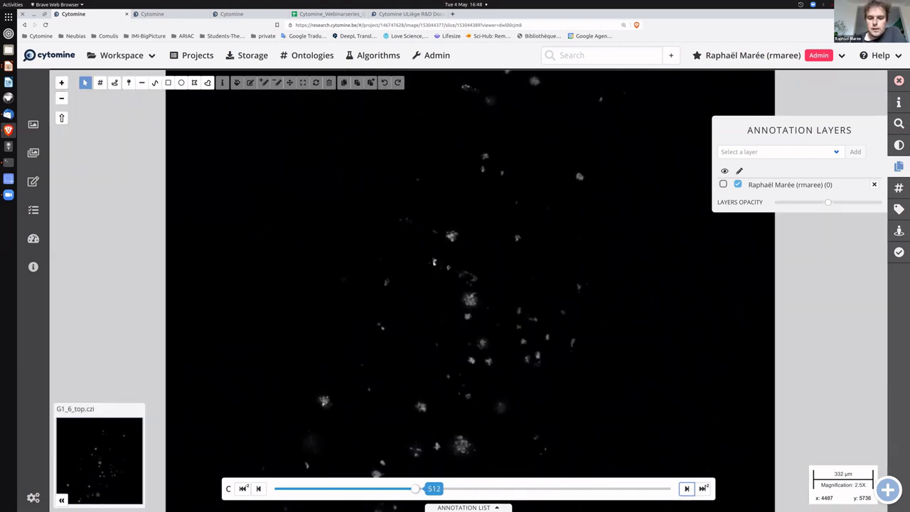
- Adjust the colors of G1_6_top.czi to the current slice at channel 530, and again at channel 557
drag(433, 263, 414, 258)
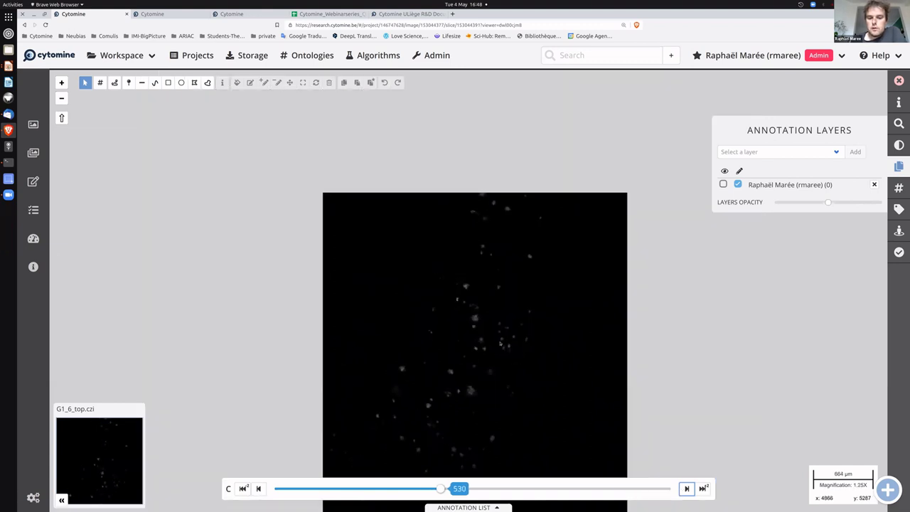
scroll(512, 327, up, 1)
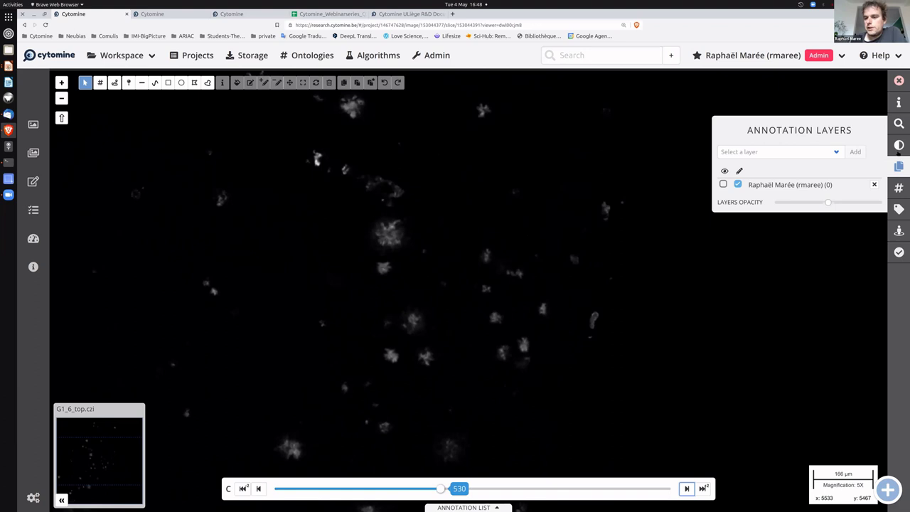
click(898, 144)
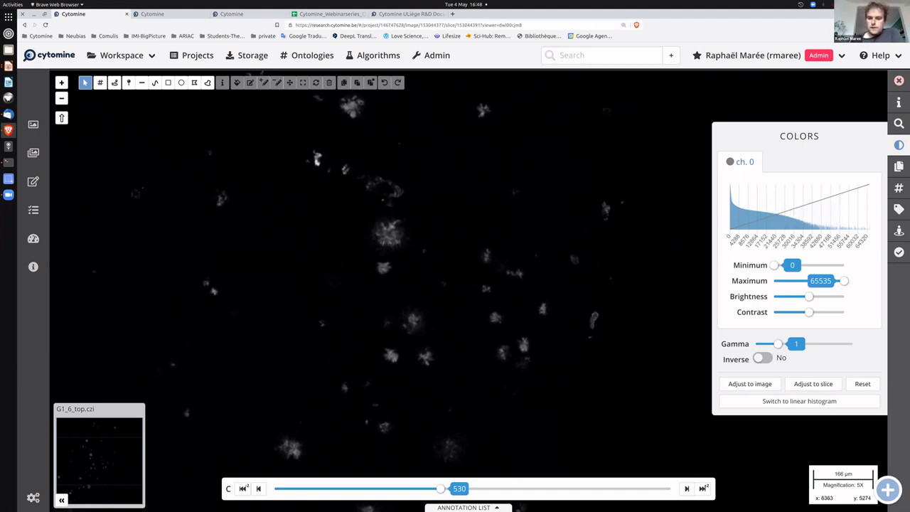
click(811, 384)
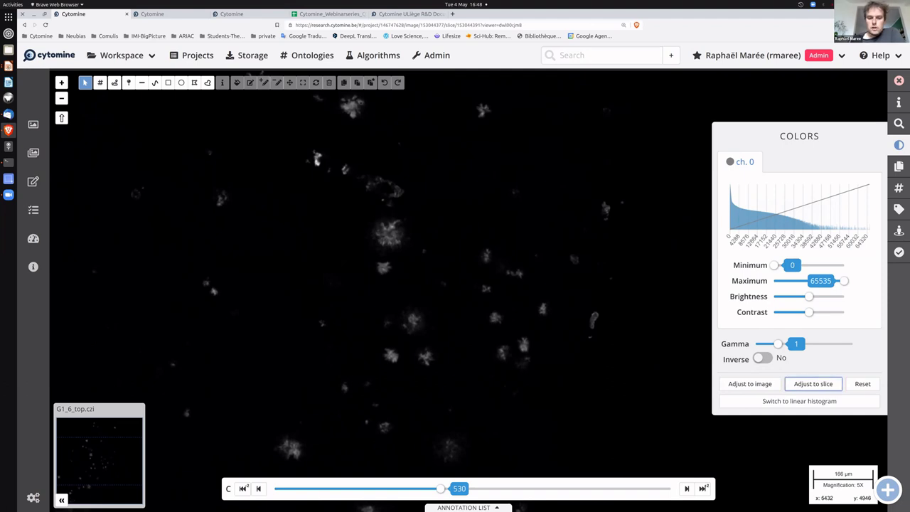
click(687, 488)
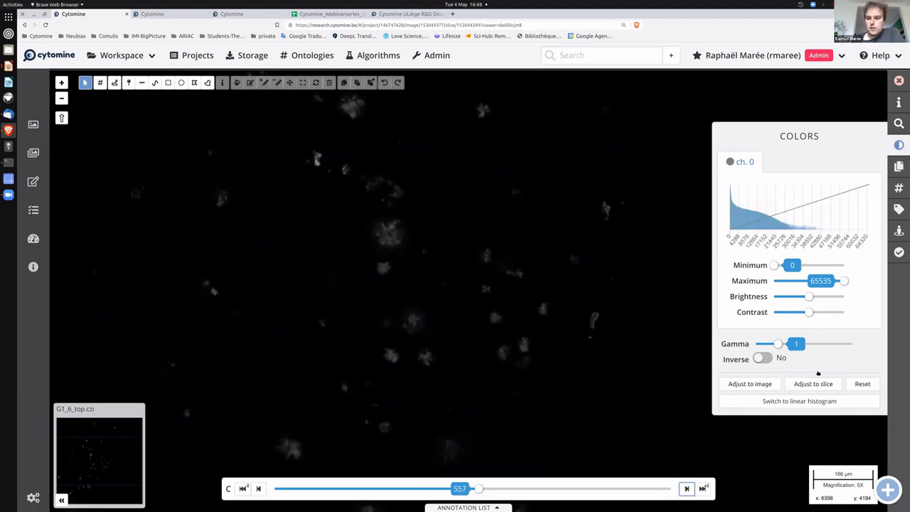
click(821, 384)
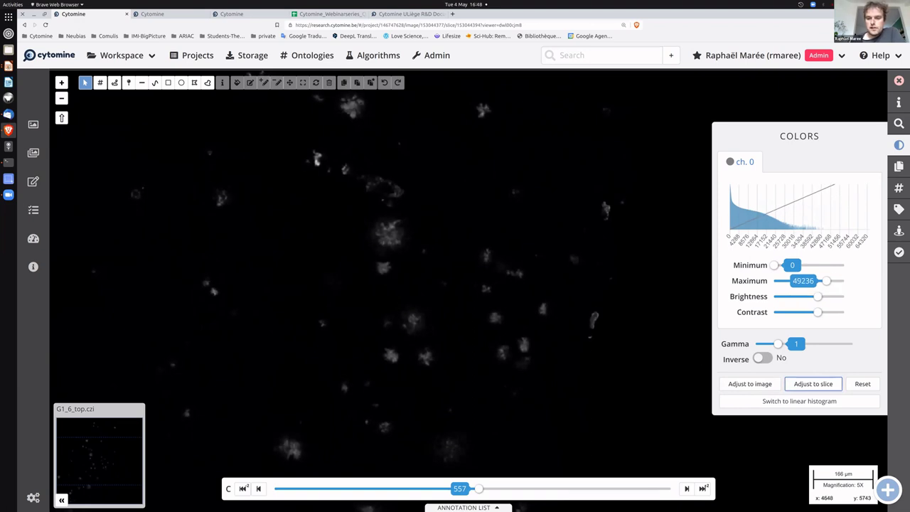
- Add G1_6_MALDI_max_int_proj.tif, Glass_1.6_190000.tif and VIB-cells.png to the viewer alongside G1_6_top.czi for side-by-side comparison
scroll(773, 438, down, 2)
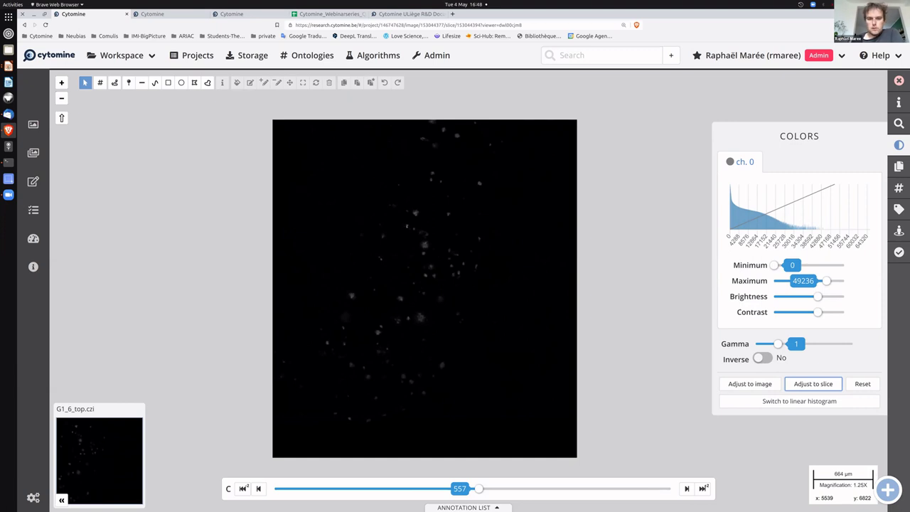
click(888, 490)
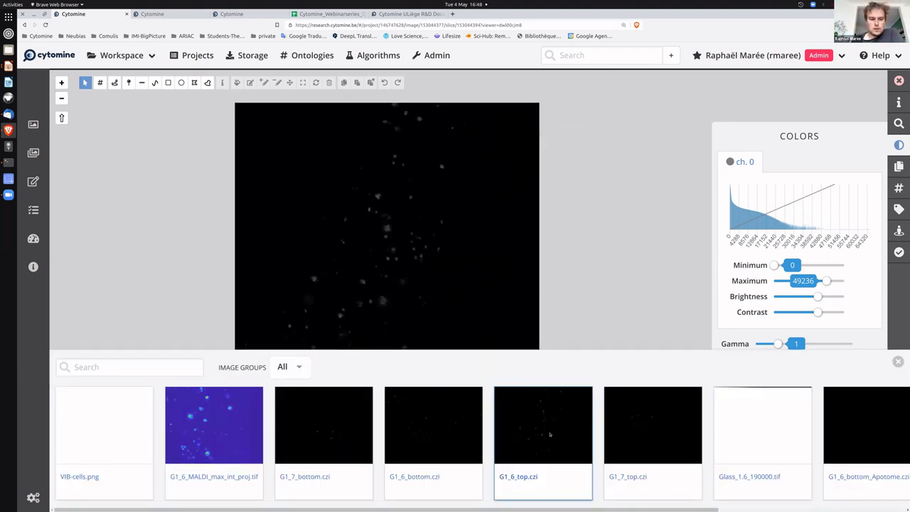
click(211, 419)
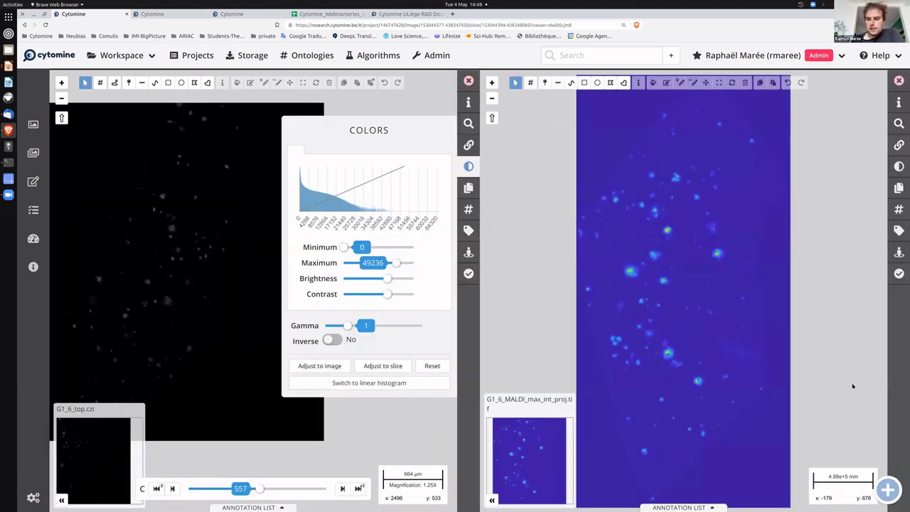
click(887, 489)
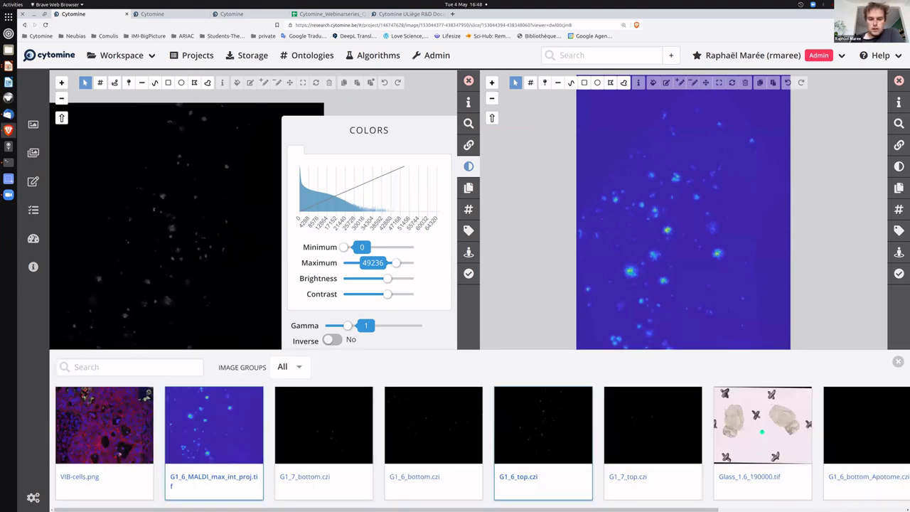
click(762, 424)
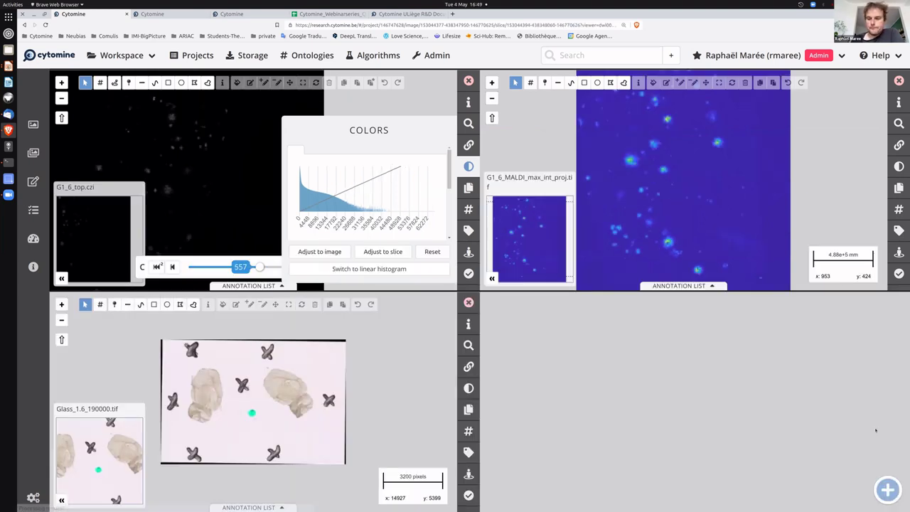
click(887, 490)
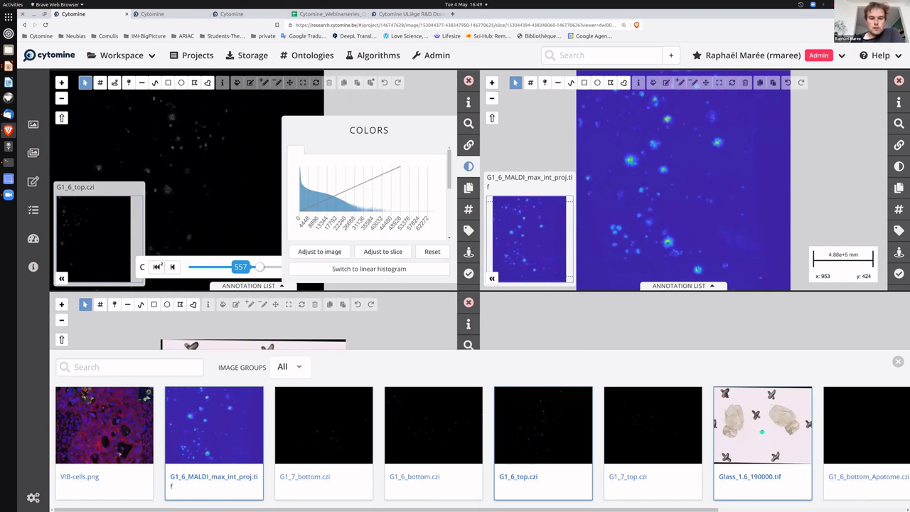
click(130, 448)
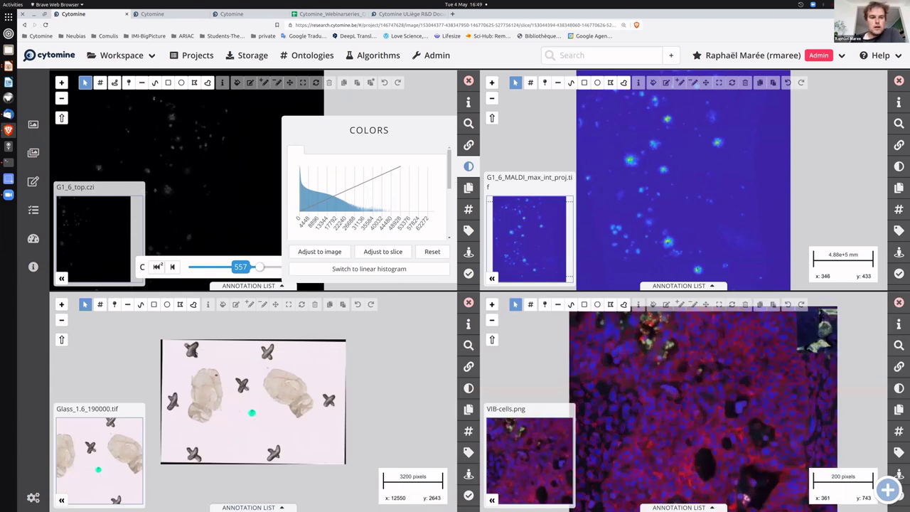
- Close the color settings of G1_6_top.czi and examine the four side-by-side views at different magnifications
click(469, 165)
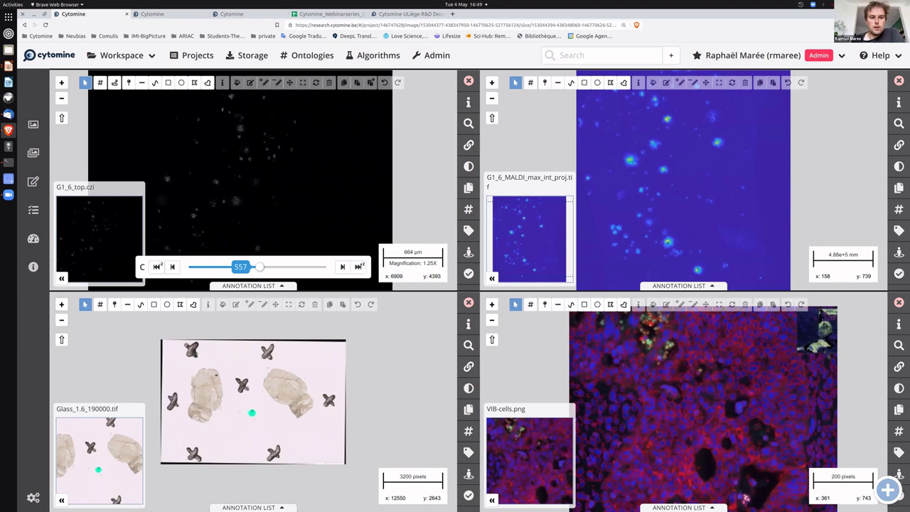
scroll(668, 162, up, 2)
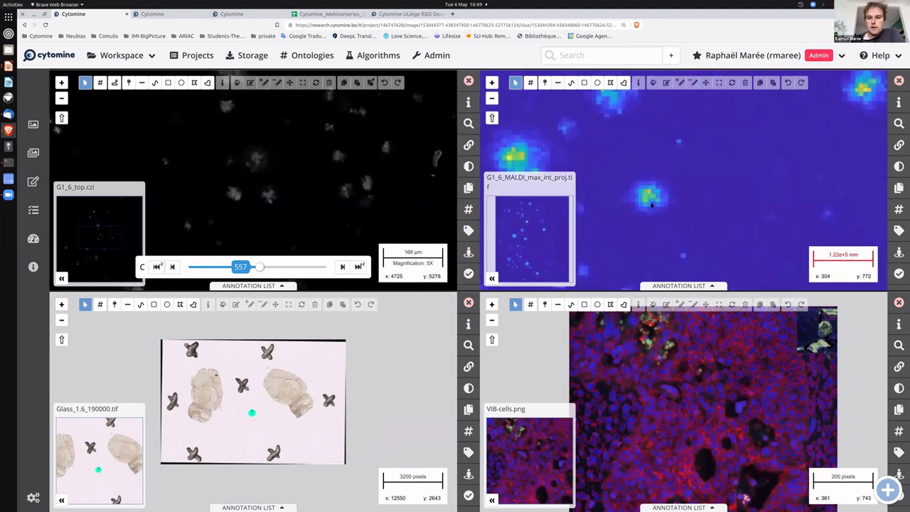
scroll(677, 353, up, 2)
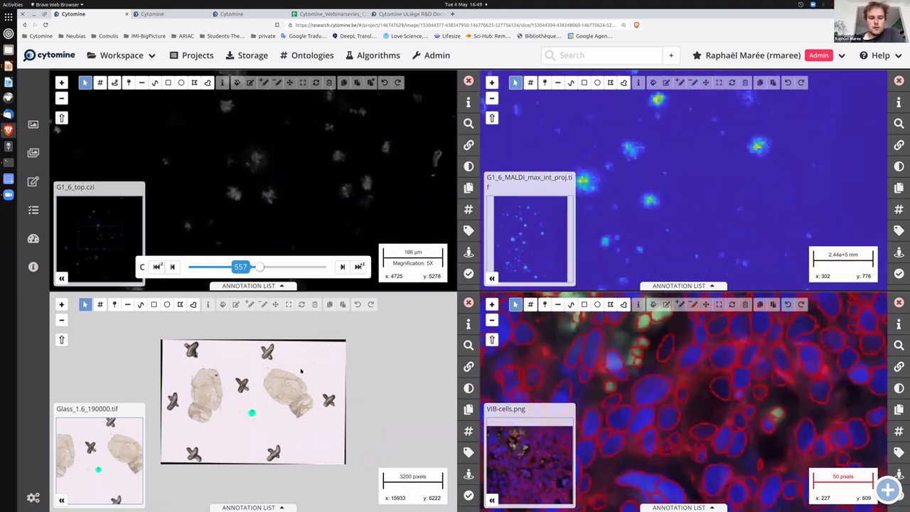
scroll(301, 371, down, 1)
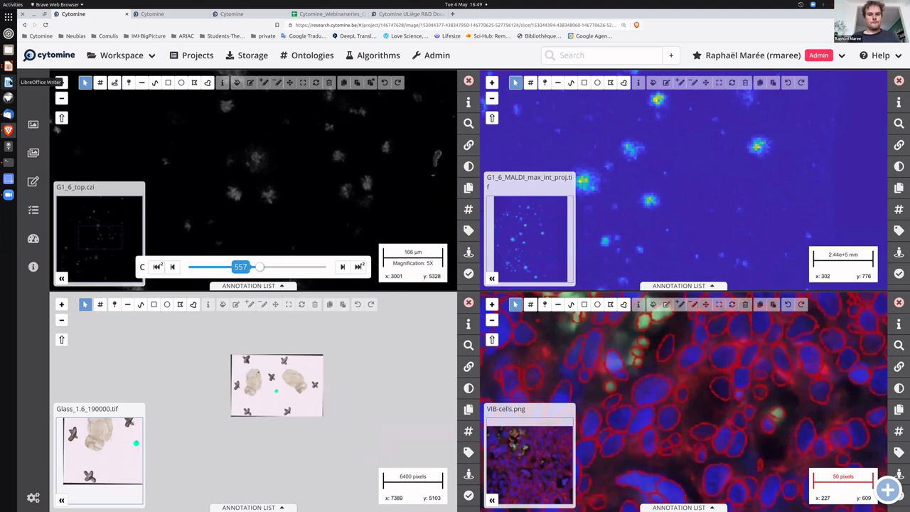
- Switch to the LibreOffice Impress slideshow to show the slide on multidimensional, multimodal images
key(alt+Tab)
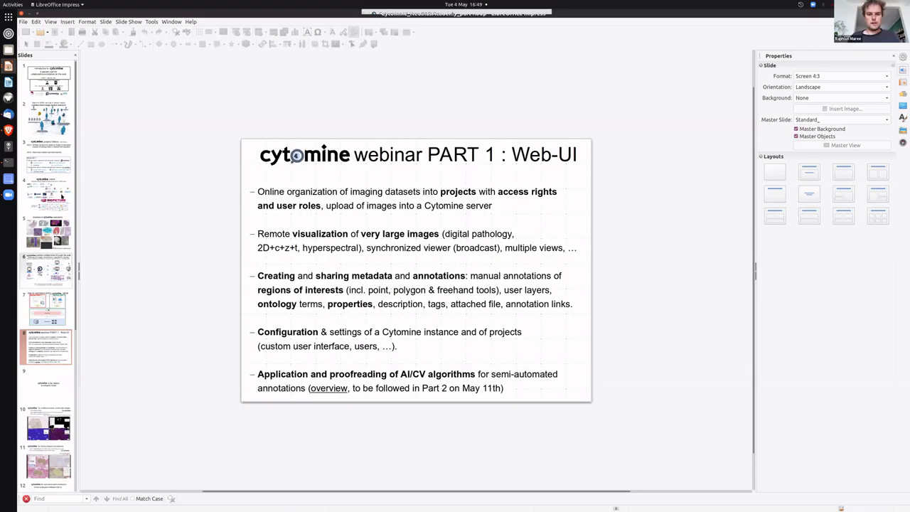
key(alt+Tab)
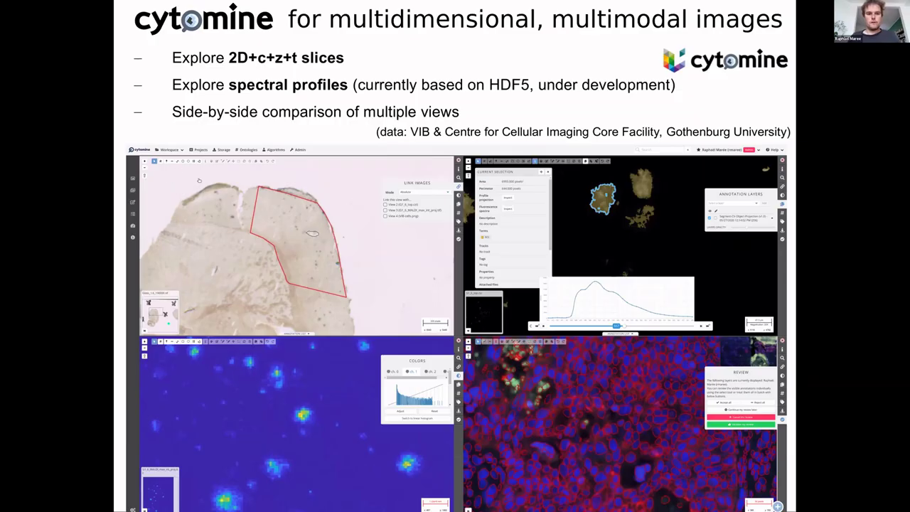
key(alt+Tab)
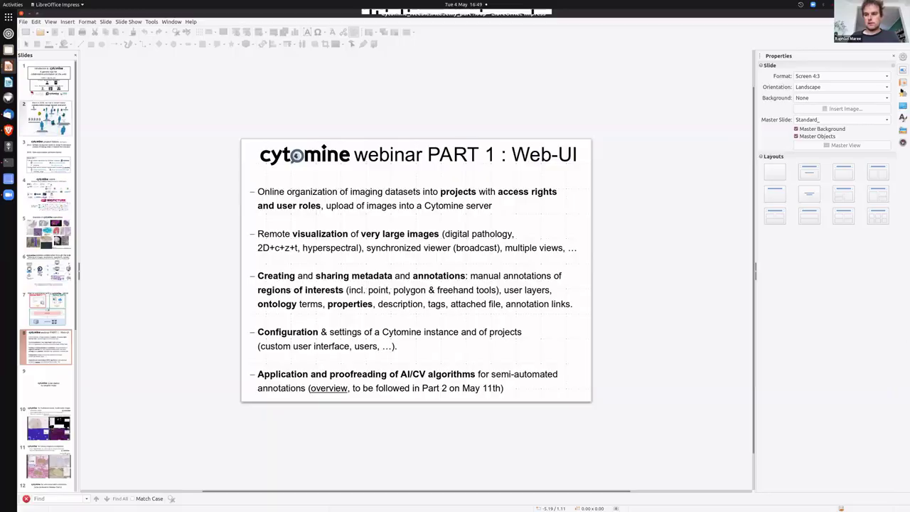
- Return to Cytomine in Brave, place a point annotation on the large bright cluster of G1_6_top.czi and inspect its intensity profile
key(alt+Tab)
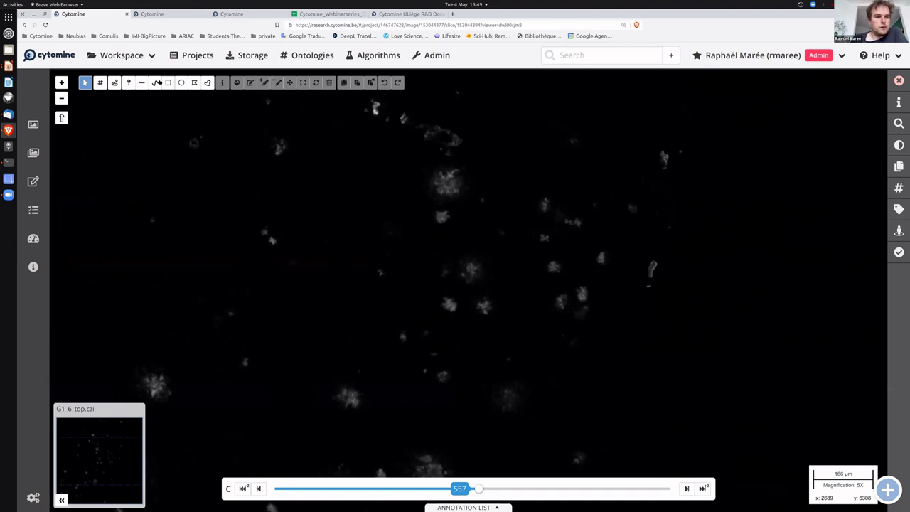
click(128, 83)
click(457, 183)
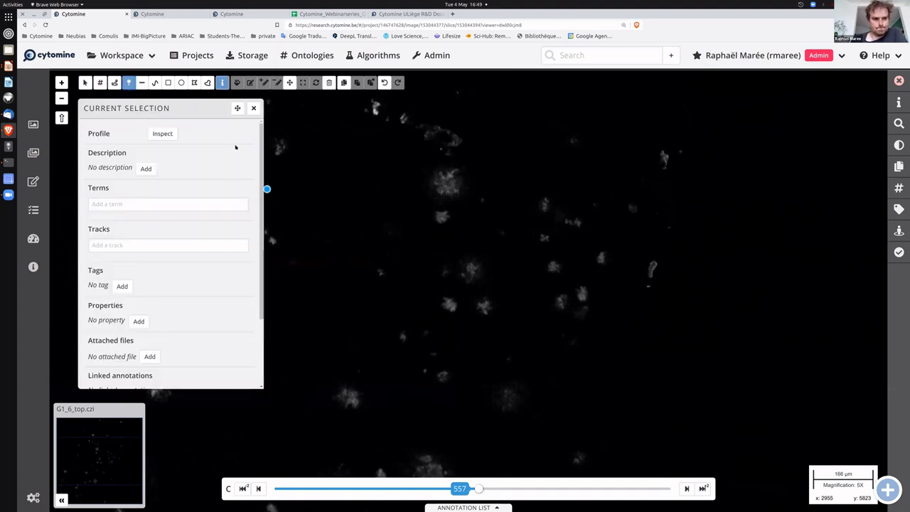
click(166, 134)
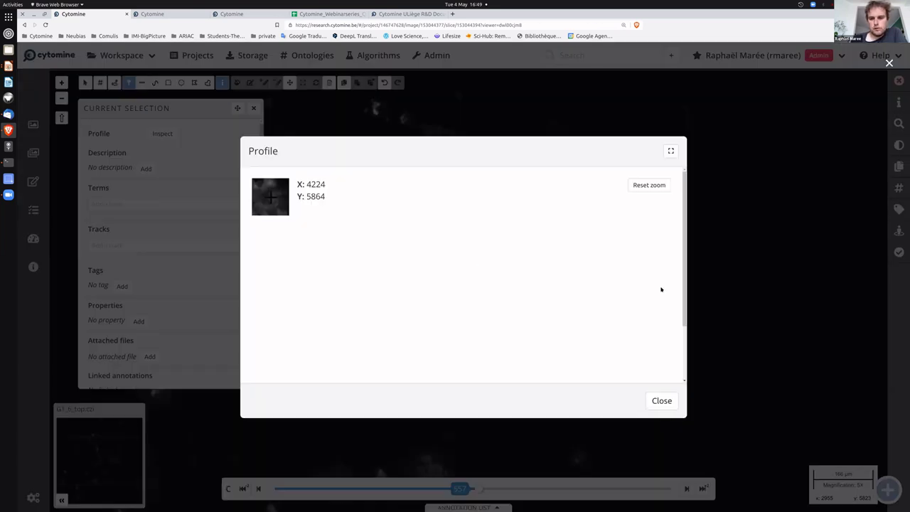
mouse_move(392, 304)
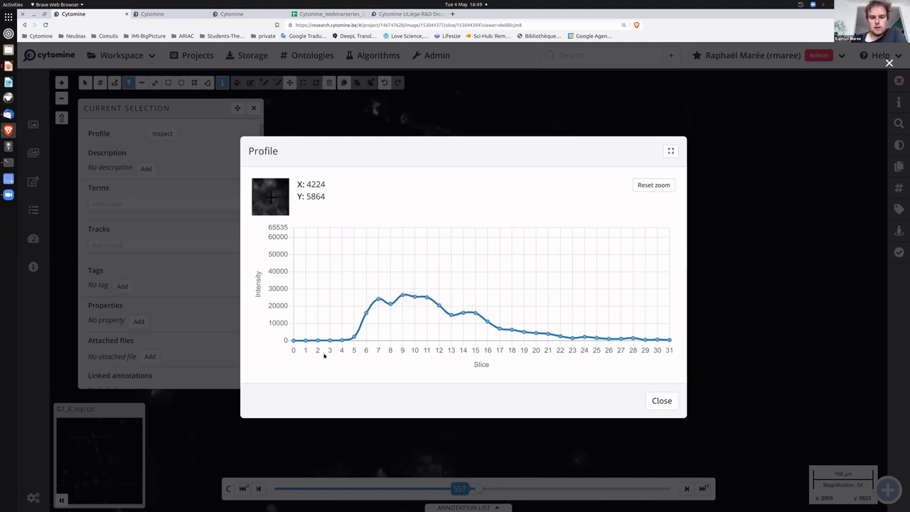
click(673, 402)
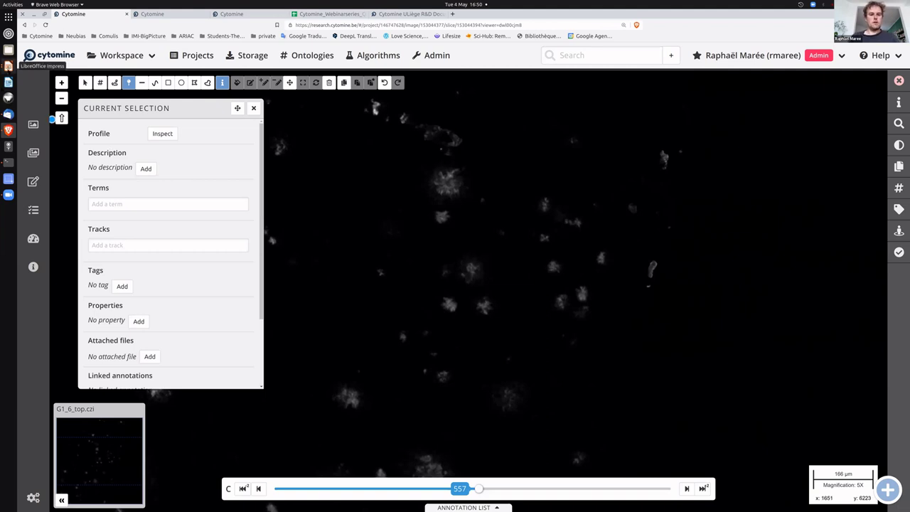
- Switch to the LibreOffice Impress slideshow and advance to the slide on linking images and annotations
key(alt+Tab)
key(alt+Tab)
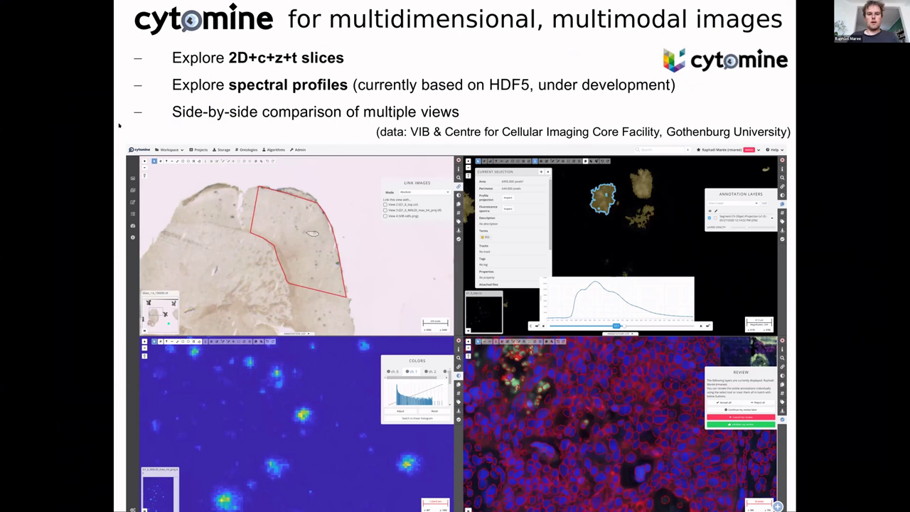
key(Right)
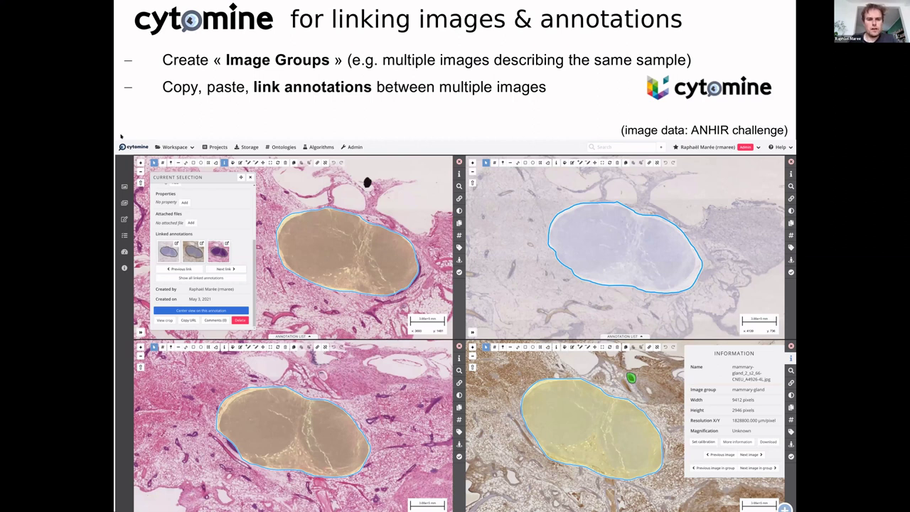
- Switch to Cytomine in the Brave browser and browse the image list of the ANHIR-REGISTRATION project
key(alt+Tab)
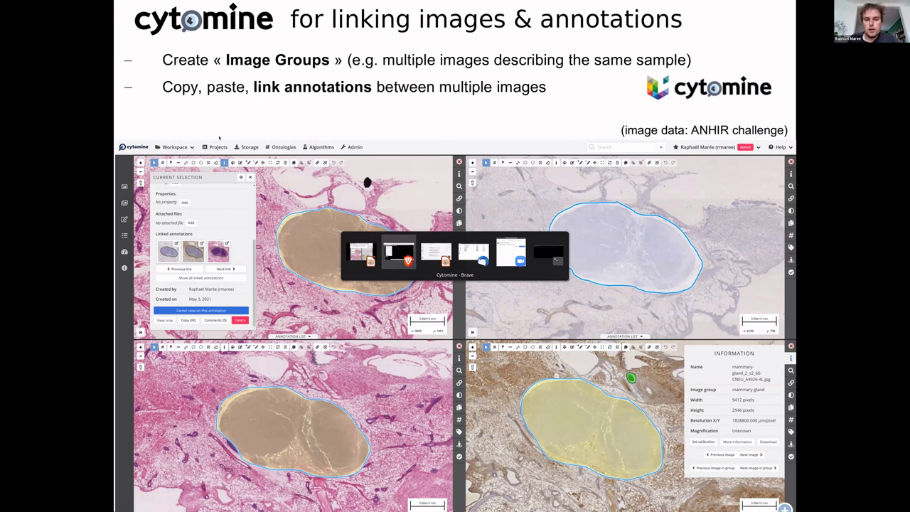
key(alt+Tab)
key(alt+Tab)
key(alt+Tab)
key(alt+Tab)
key(alt+Tab)
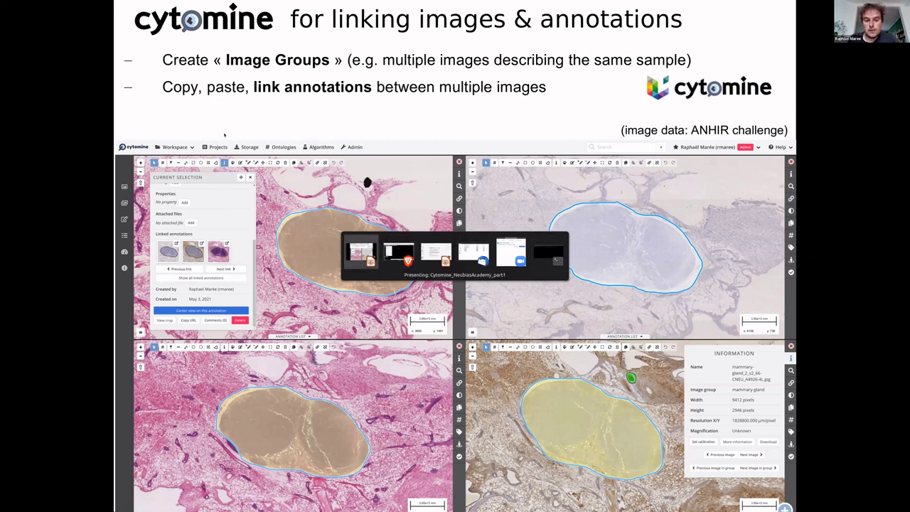
key(alt+Tab)
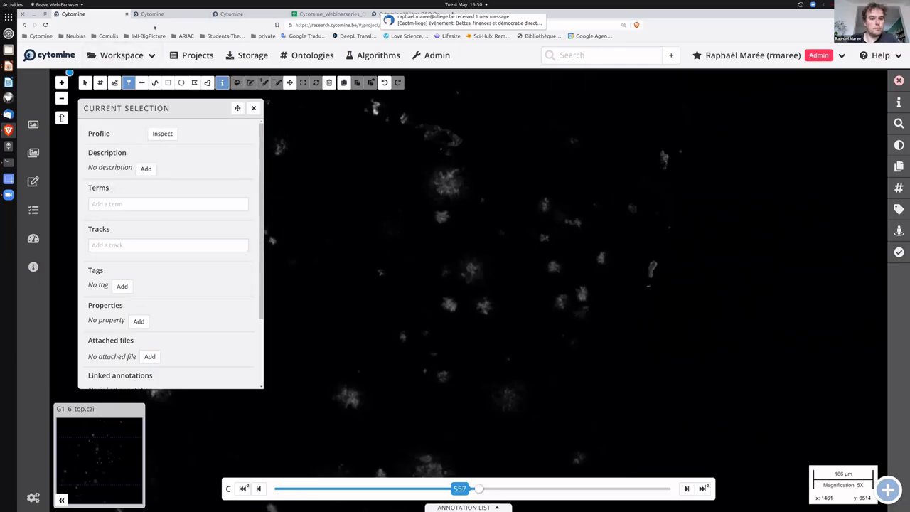
click(153, 14)
click(92, 131)
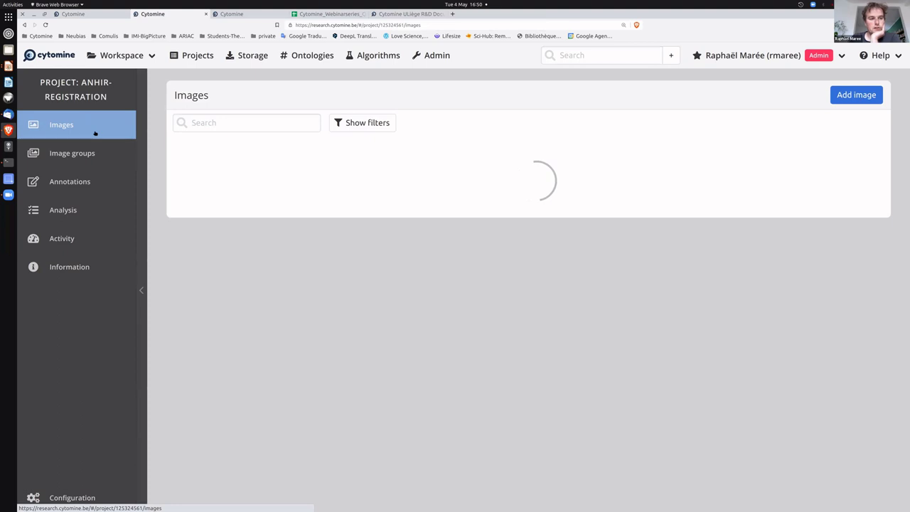
scroll(304, 235, down, 3)
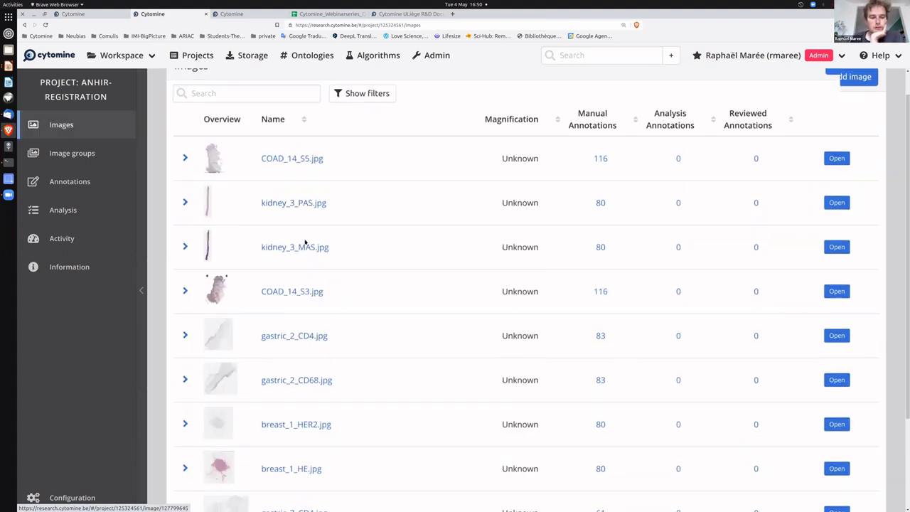
scroll(307, 245, down, 2)
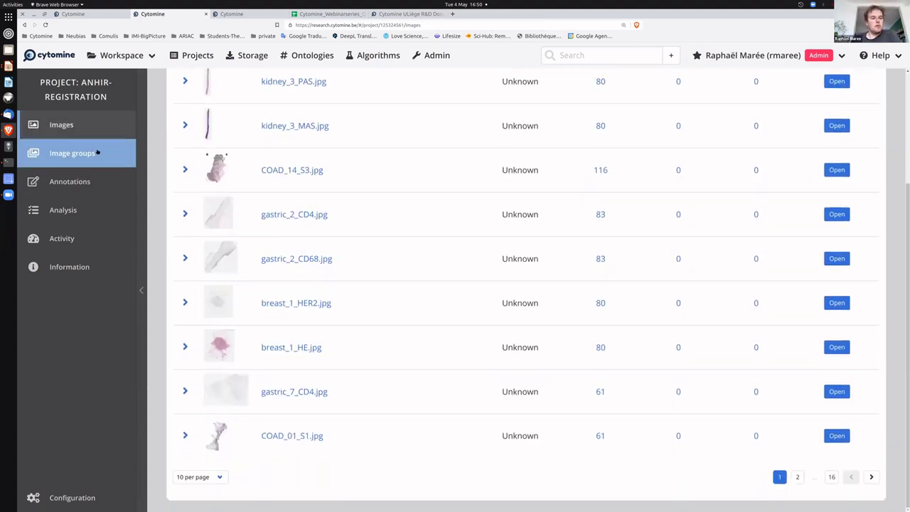
- Open the image groups of the ANHIR-REGISTRATION project and expand the mammary-gland group to view its images
click(98, 152)
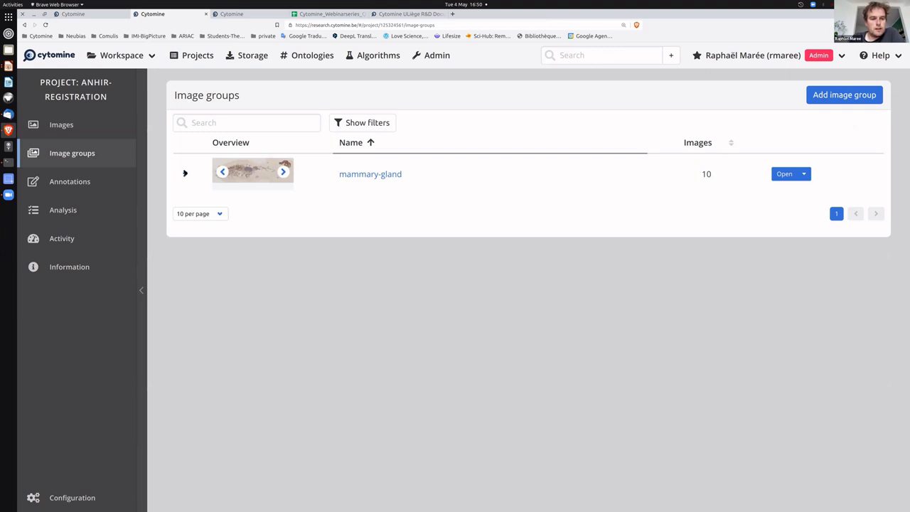
click(185, 174)
scroll(374, 290, down, 2)
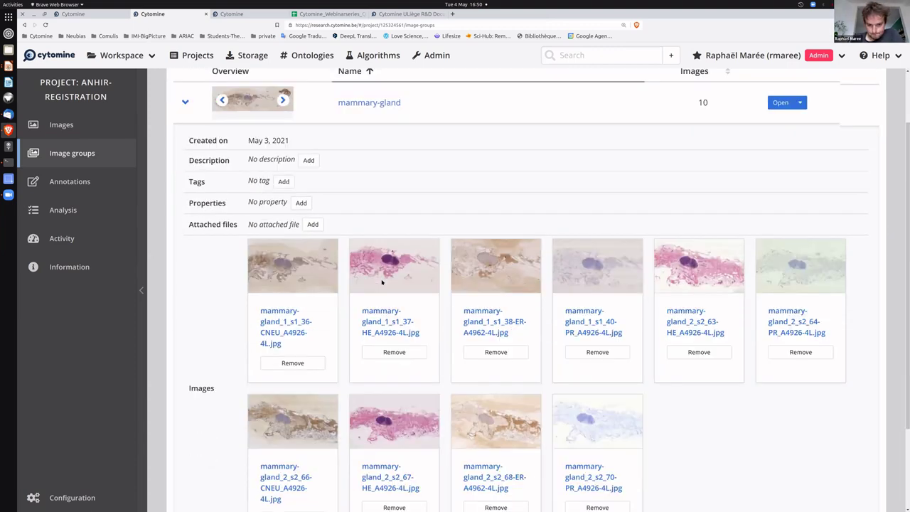
- Open all images of the mammary-gland group together in one viewer and look closer at the second image
scroll(320, 274, down, 1)
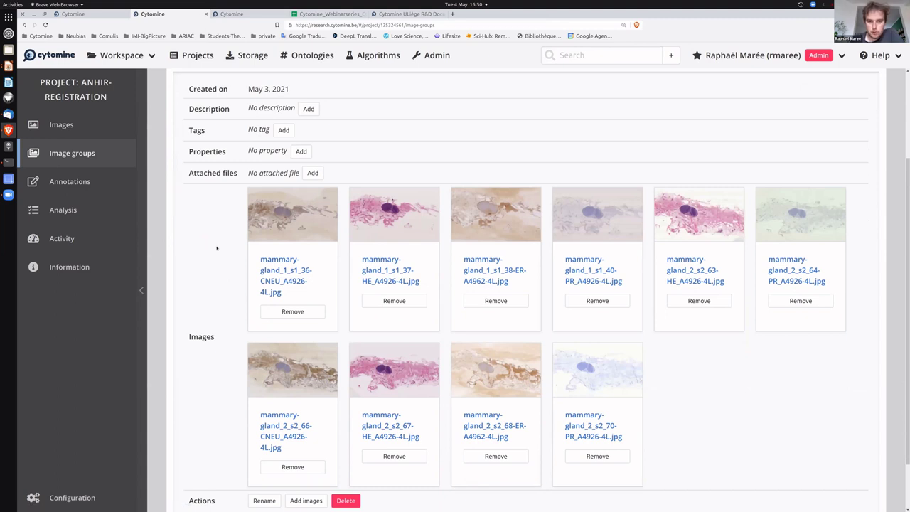
scroll(352, 186, up, 3)
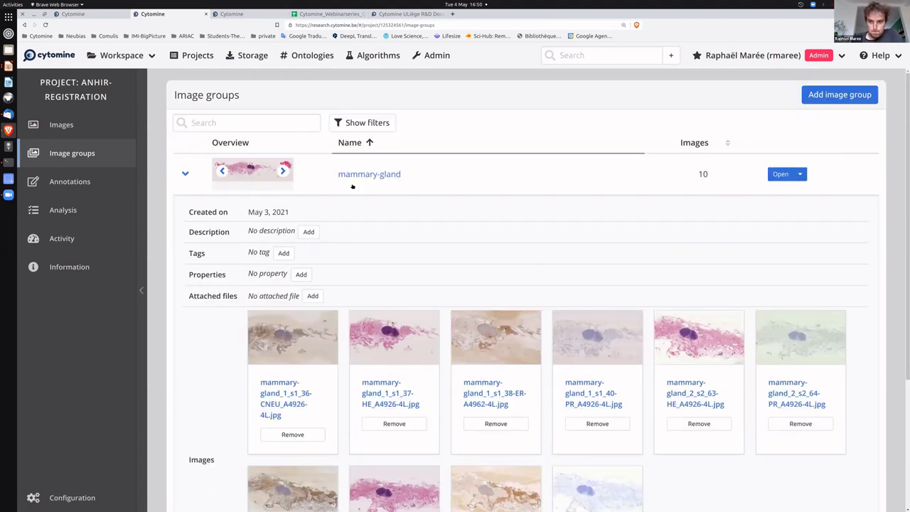
click(782, 174)
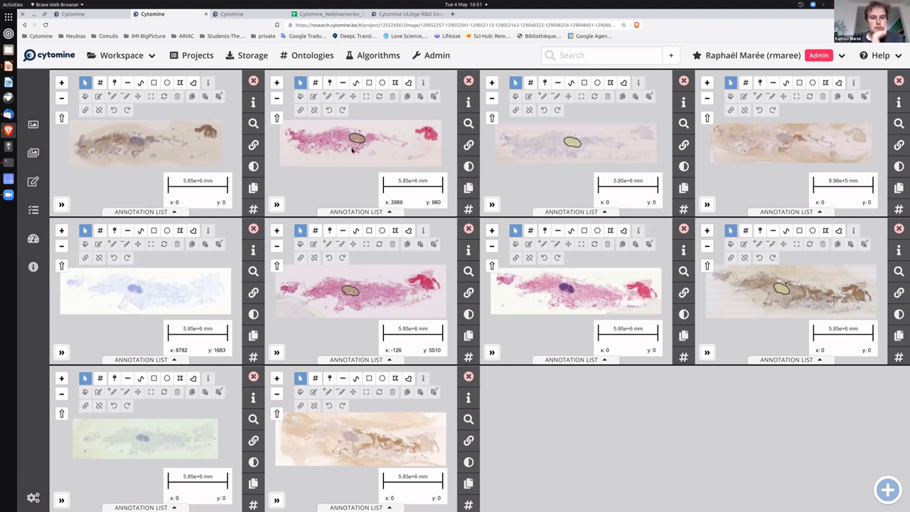
scroll(354, 146, up, 2)
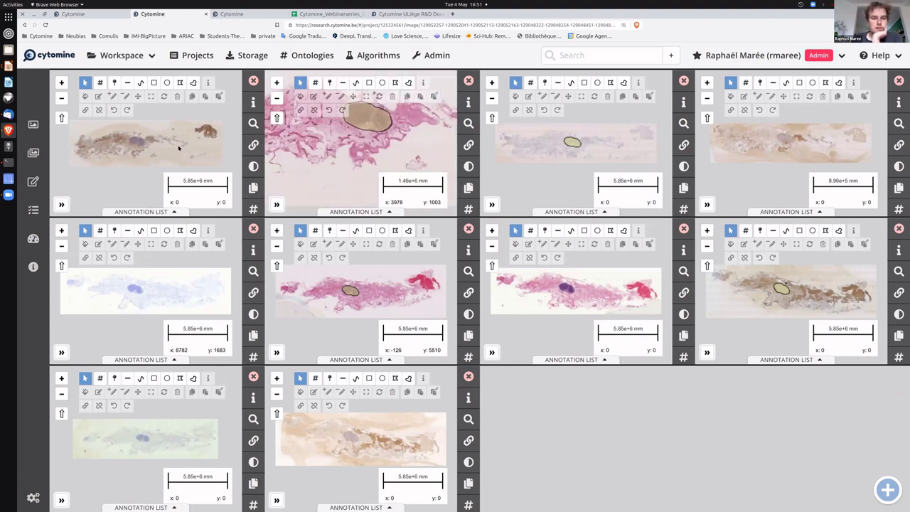
scroll(177, 151, down, 1)
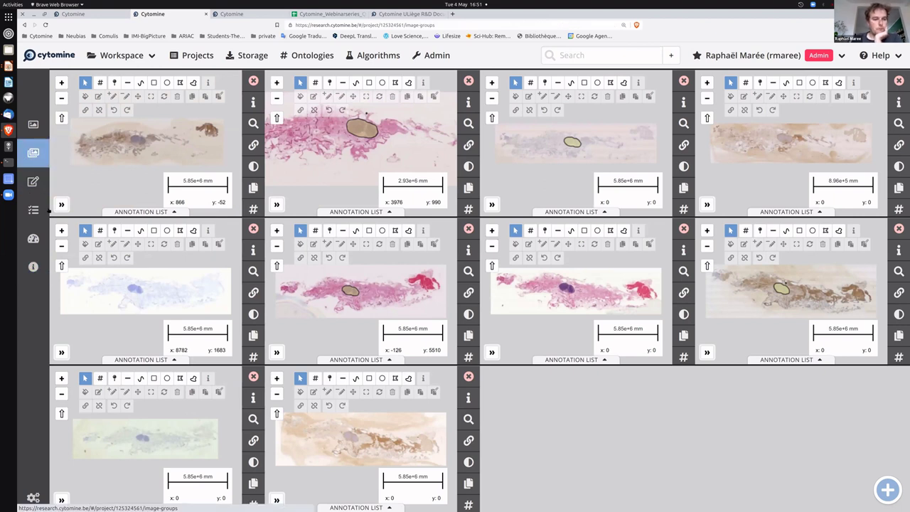
- Open the project's annotations, categorize them per image group and group linked annotations one per line
click(33, 152)
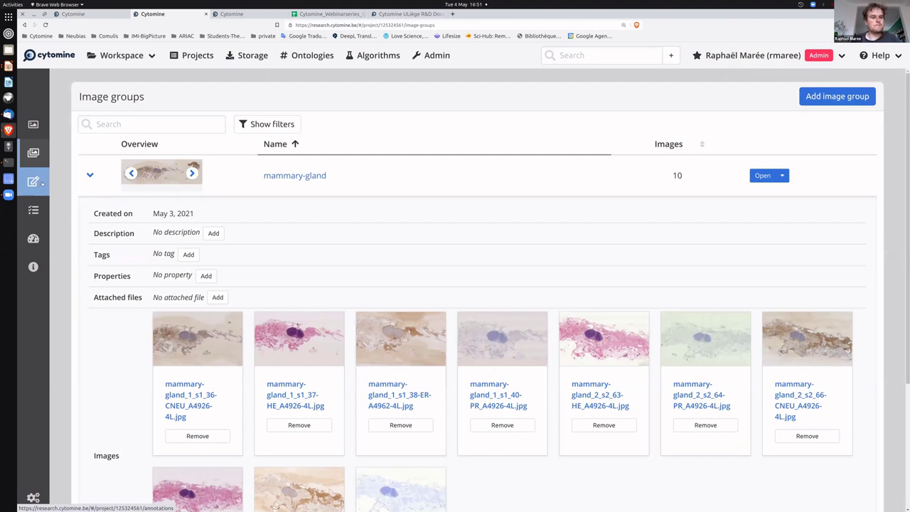
click(39, 183)
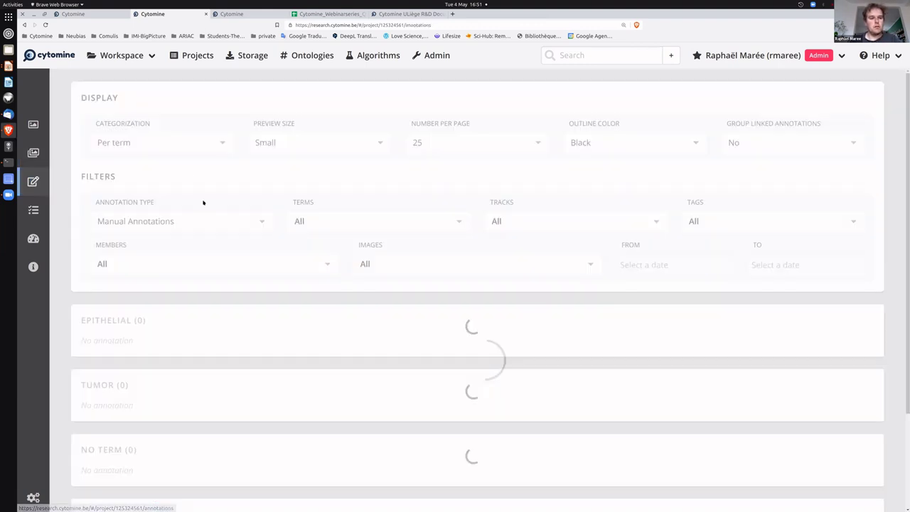
click(172, 146)
click(173, 213)
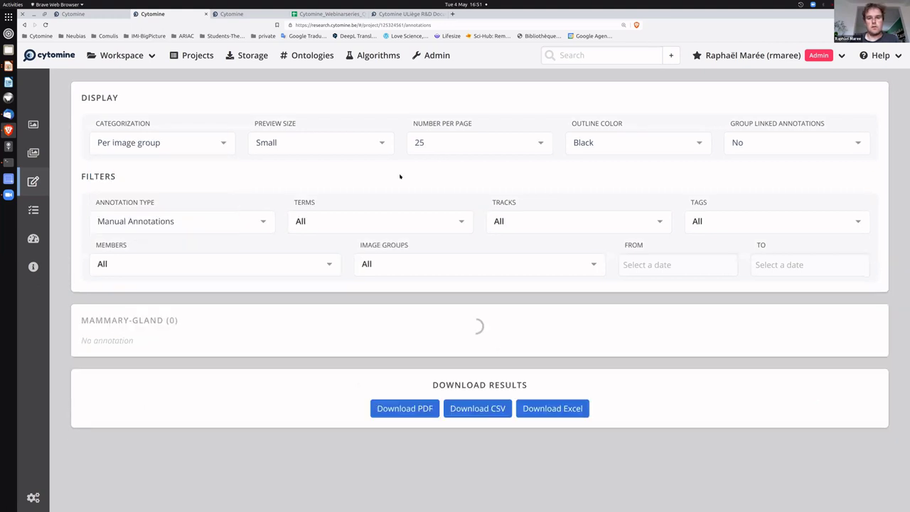
click(757, 148)
click(744, 163)
- Filter the mammary-gland annotations to the Tumor term only, excluding Epithelial and No term
click(400, 224)
click(324, 261)
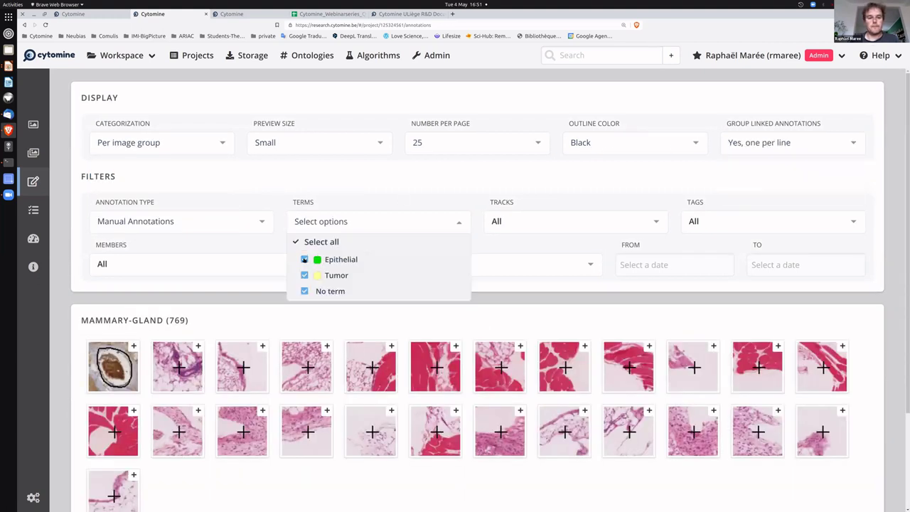
click(307, 292)
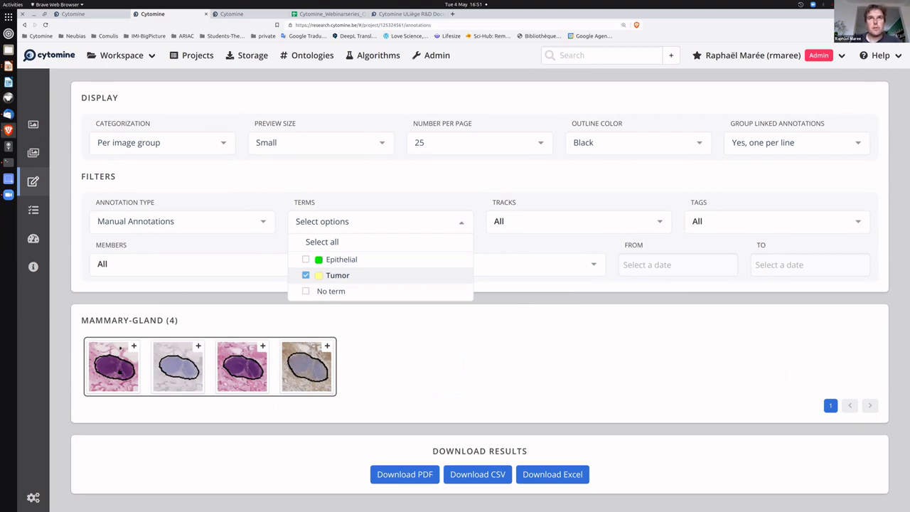
- From the first Tumor annotation, jump to its linked annotation in mammary-gland_1_s1_40-PR_A4926-4L.jpg and show all linked annotations
click(118, 370)
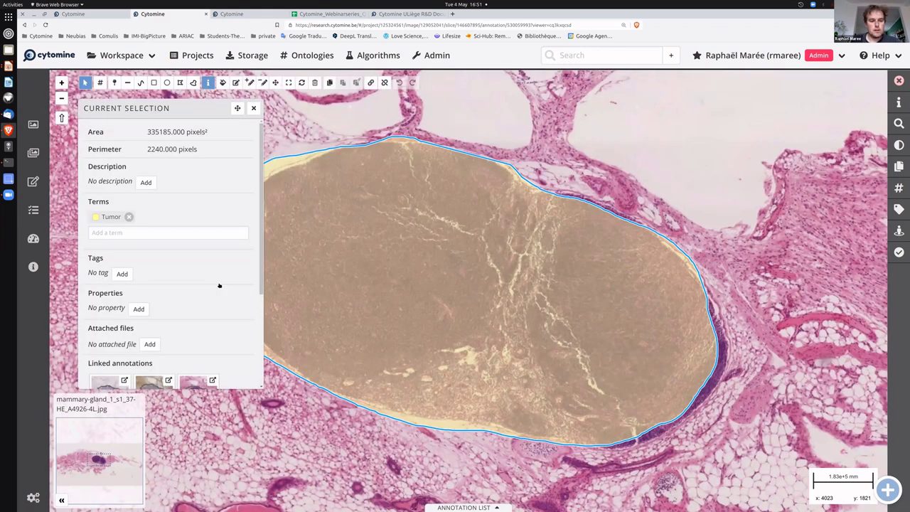
scroll(219, 285, down, 3)
click(219, 284)
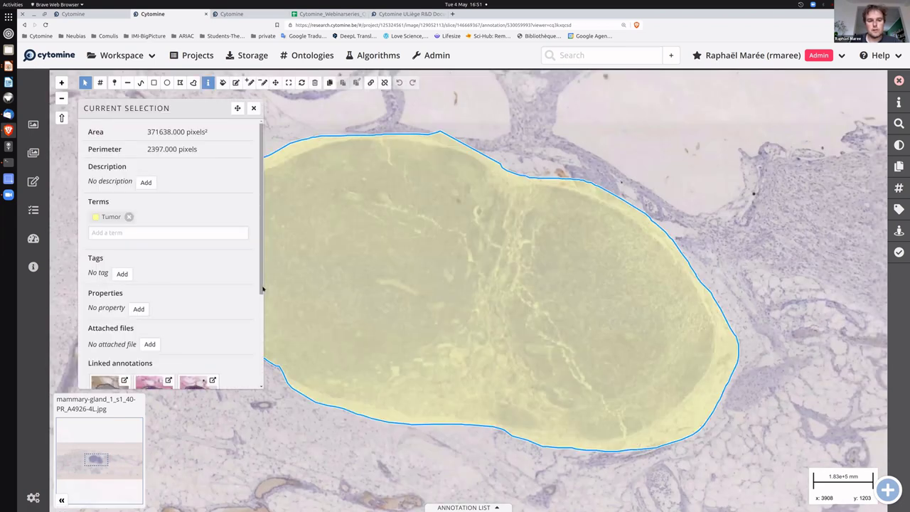
scroll(237, 326, down, 3)
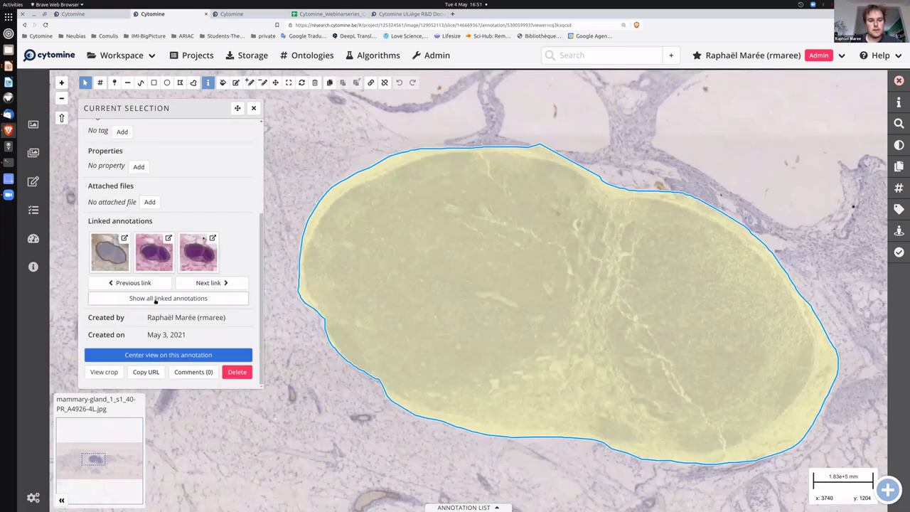
click(167, 299)
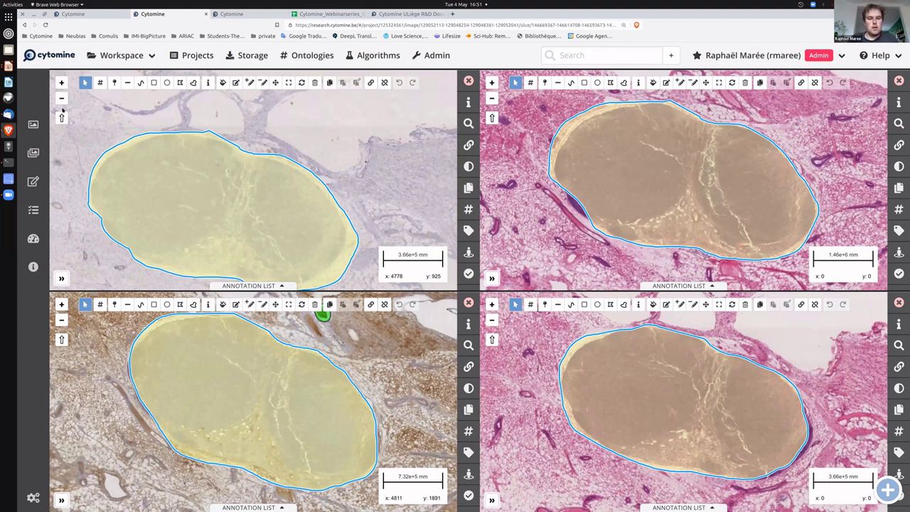
- Close the ANHIR-REGISTRATION tab, switch to the LibreOffice Impress slideshow and advance to the semi-automated annotations slide
key(ctrl+w)
key(alt+Tab)
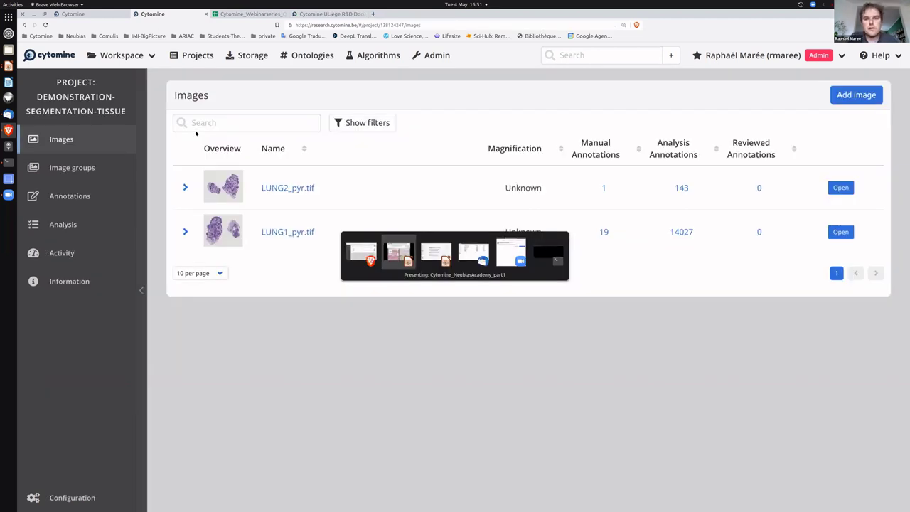
key(Right)
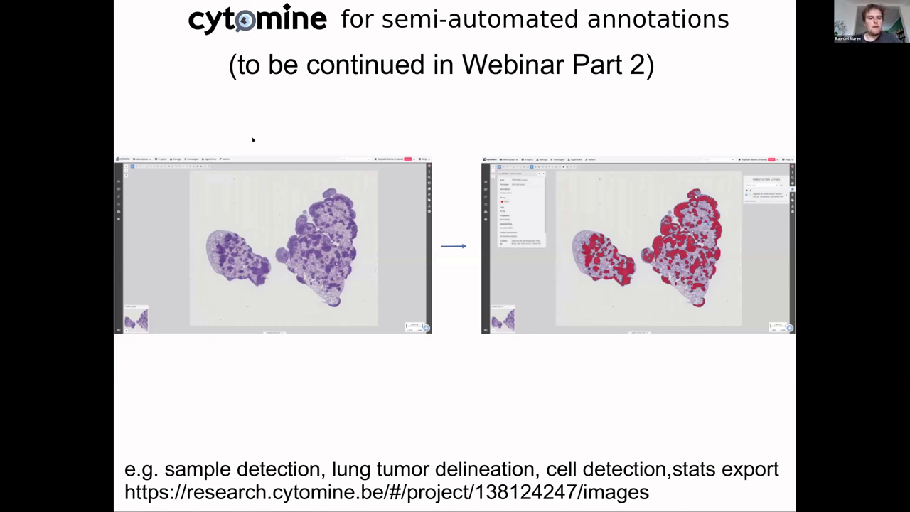
- Switch to Cytomine in the Brave browser and browse the manual annotations of the DEMONSTRATION-SEGMENTATION-TISSUE project by term
key(alt+Tab)
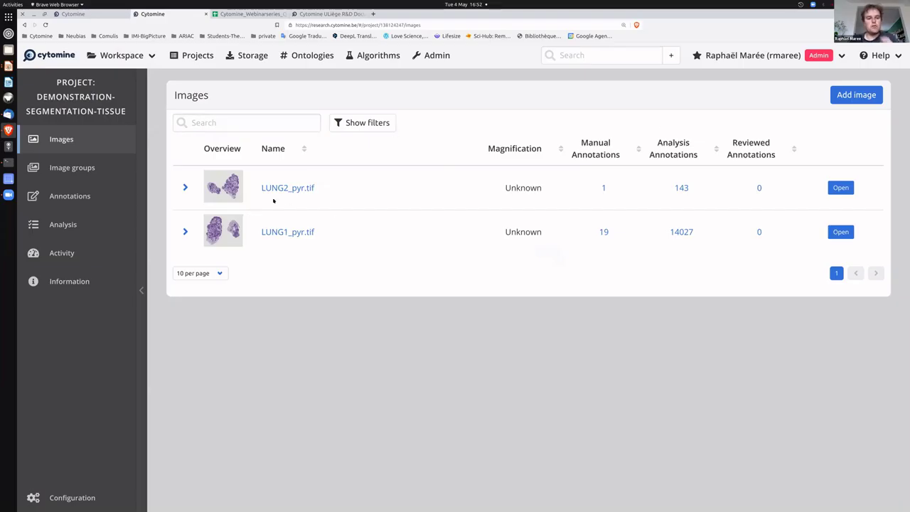
click(80, 196)
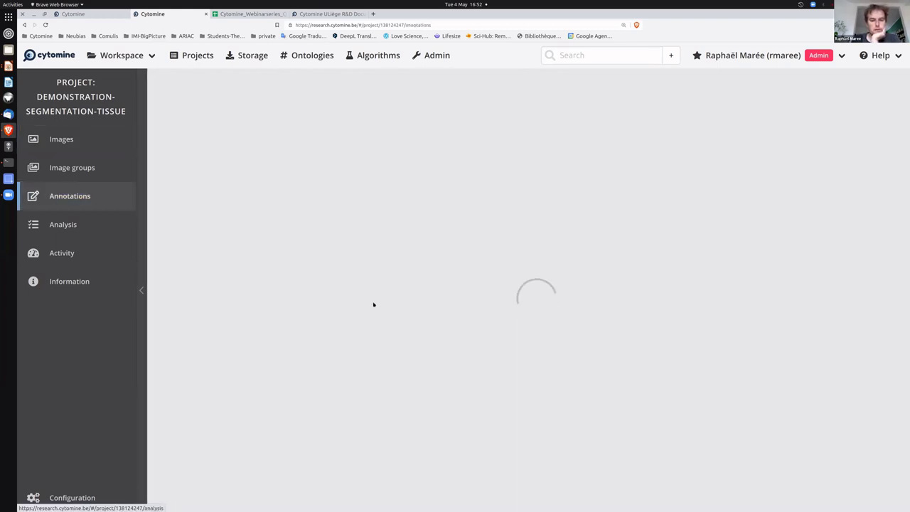
scroll(373, 304, down, 2)
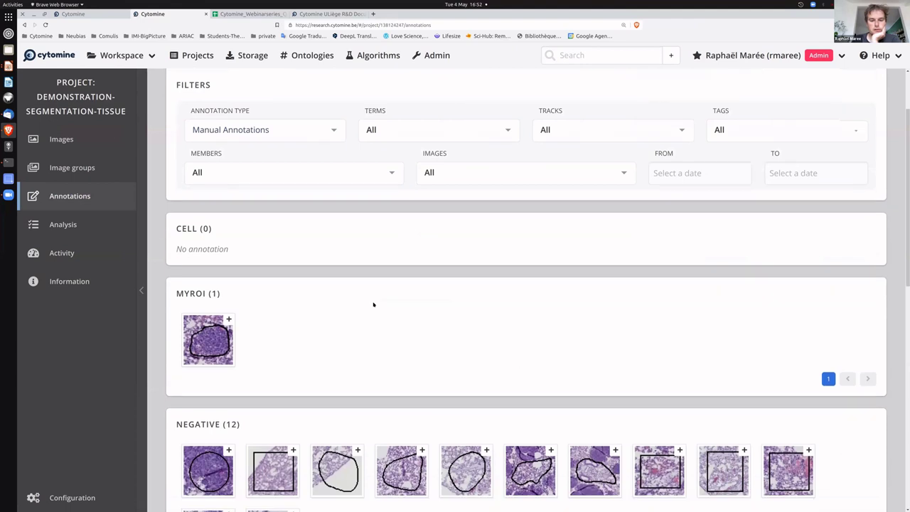
scroll(341, 263, down, 2)
scroll(394, 292, down, 5)
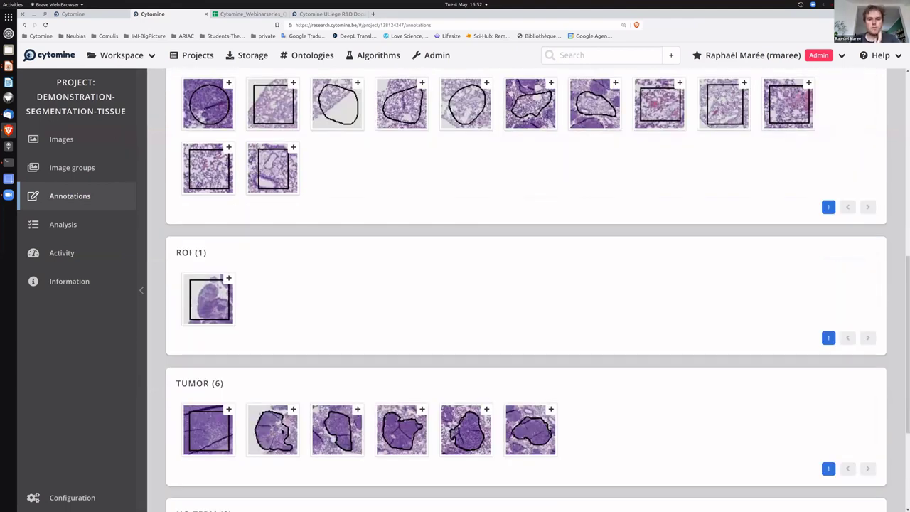
- Open the second Tumor annotation in LUNG1_pyr.tif and view it in the context of the whole tissue section
click(270, 431)
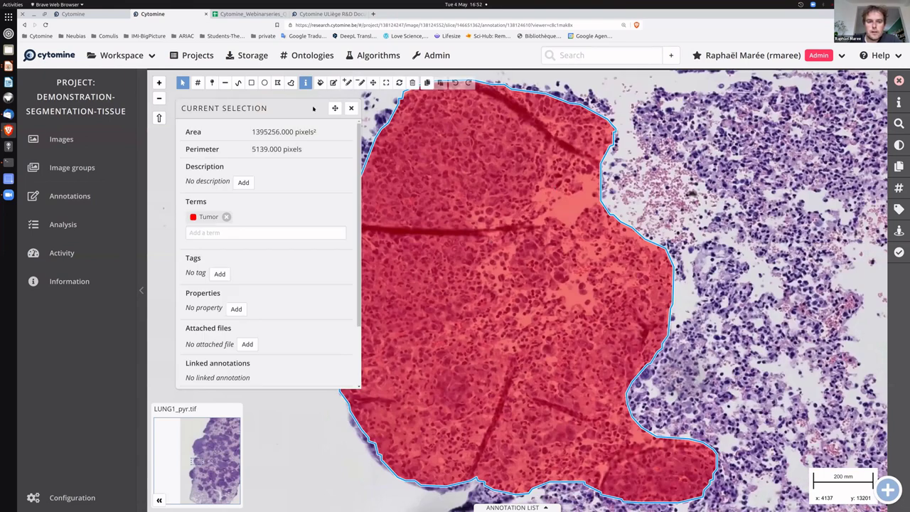
scroll(400, 113, down, 3)
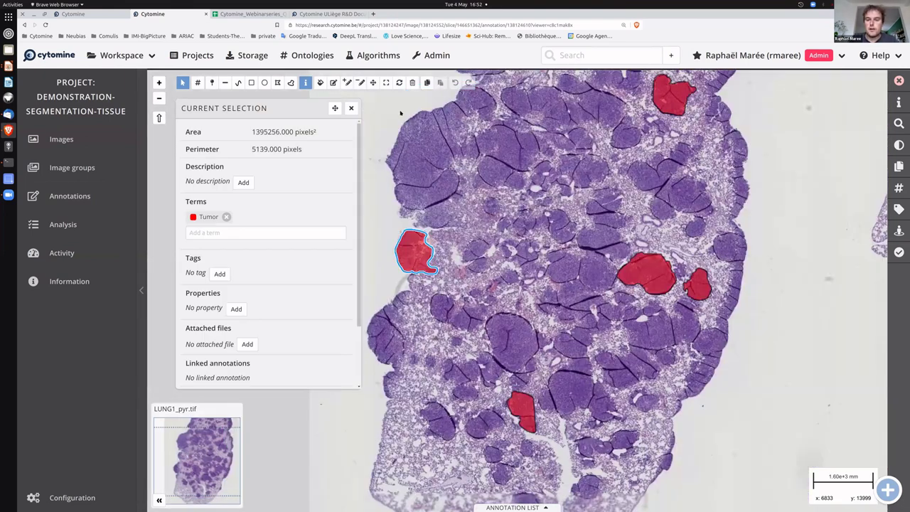
scroll(369, 343, down, 1)
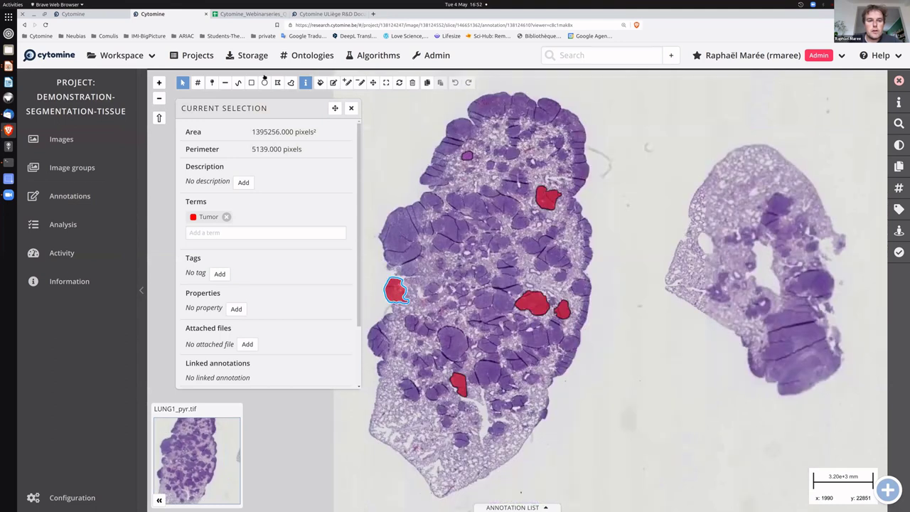
- Reduce the page zoom and add another project member's annotation layer to LUNG1_pyr.tif
key(ctrl+minus)
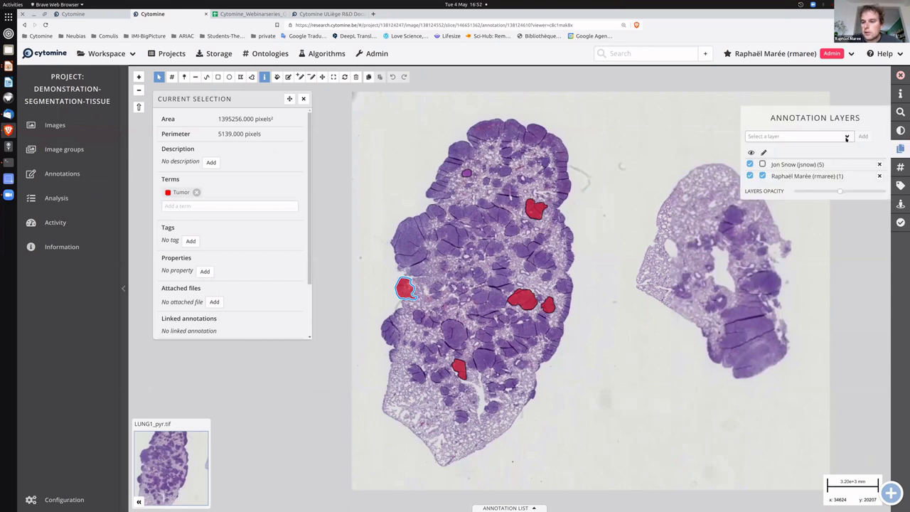
click(840, 137)
click(825, 165)
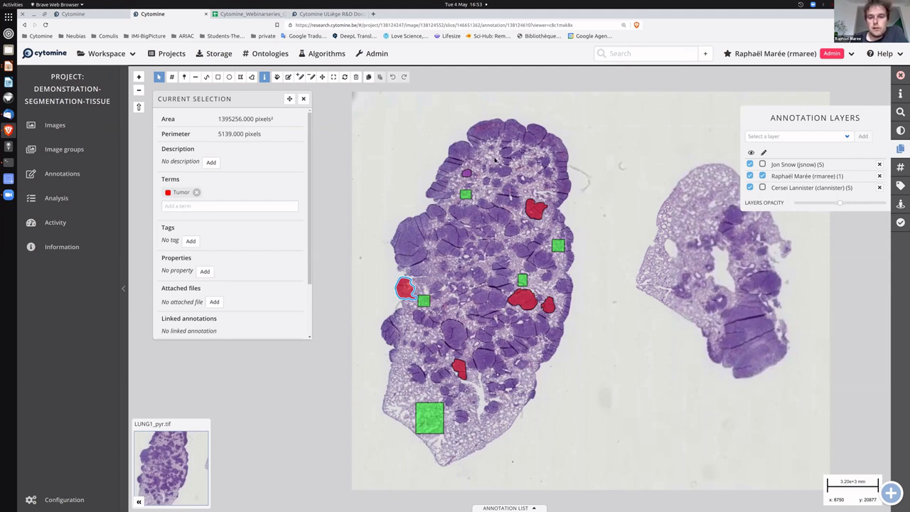
drag(408, 169, 315, 162)
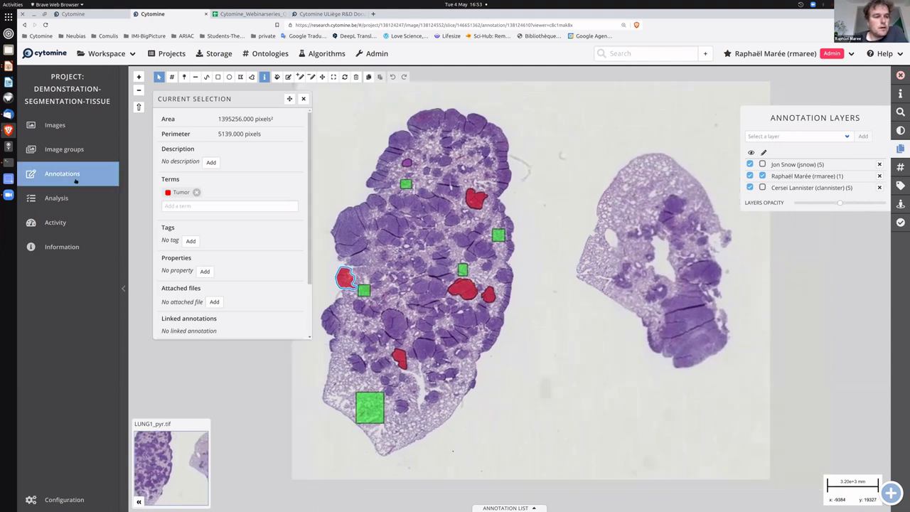
- Open the project's list of analyses and show 25 runs per page
click(73, 198)
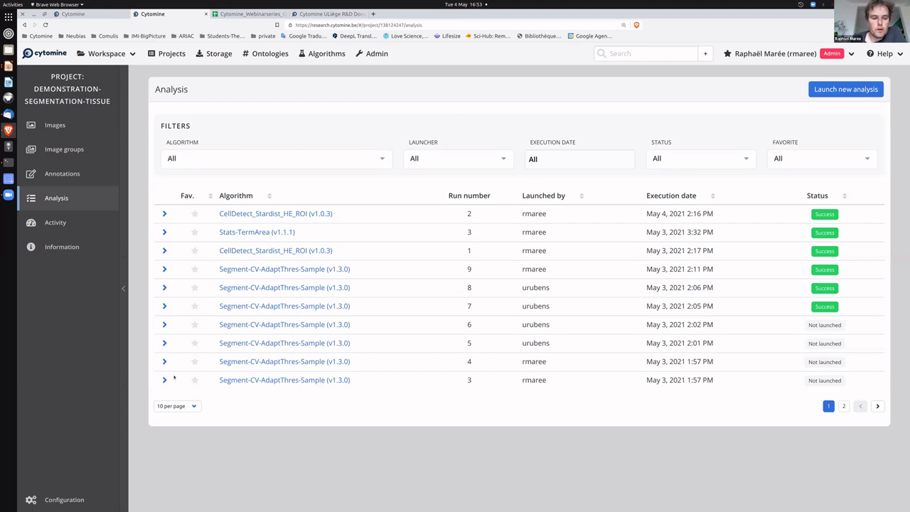
click(176, 406)
click(171, 428)
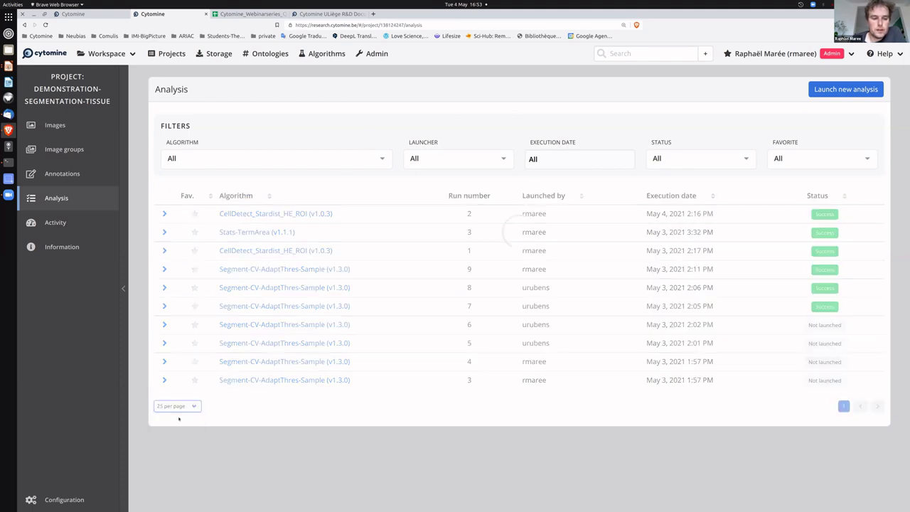
scroll(144, 300, down, 2)
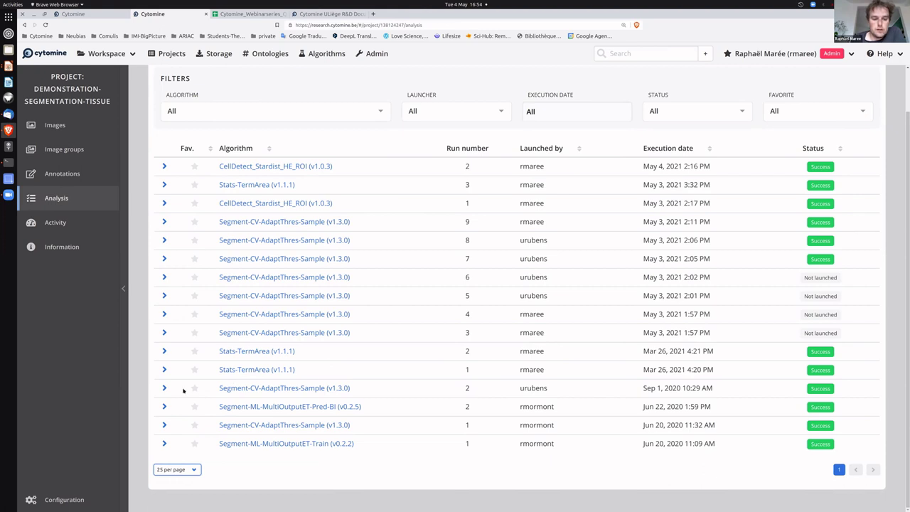
- Open the annotations produced by run 2 of Segment-ML-MultiOutputET-Pred-BI (v0.2.5) and browse them by term
click(165, 406)
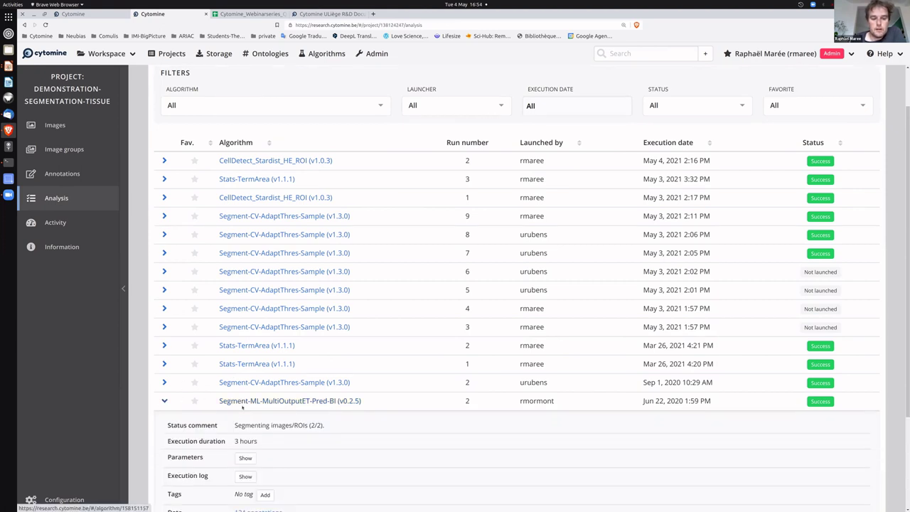
scroll(242, 407, down, 2)
scroll(248, 371, down, 2)
click(258, 394)
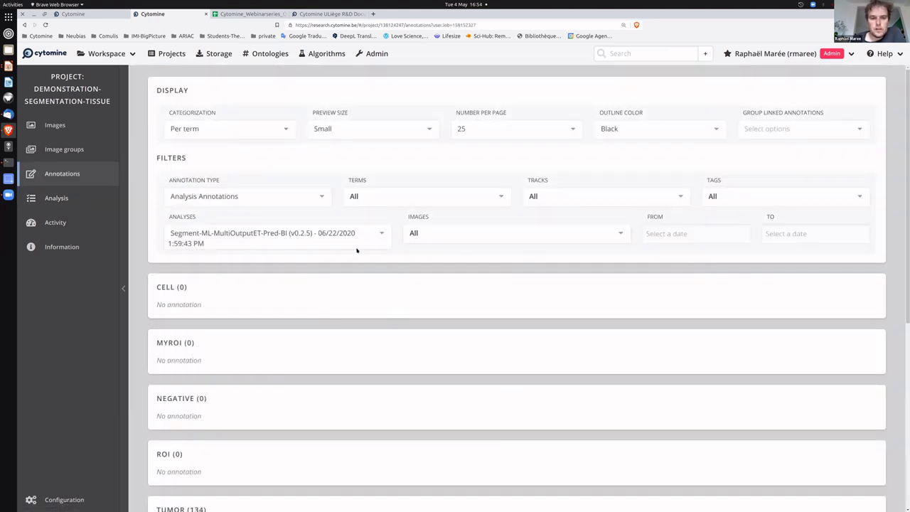
scroll(905, 330, down, 3)
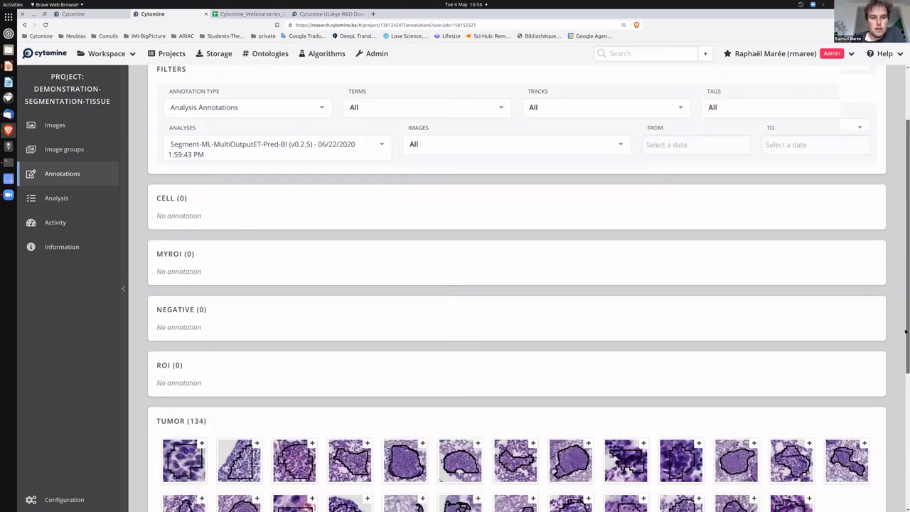
scroll(905, 263, down, 4)
scroll(905, 268, up, 3)
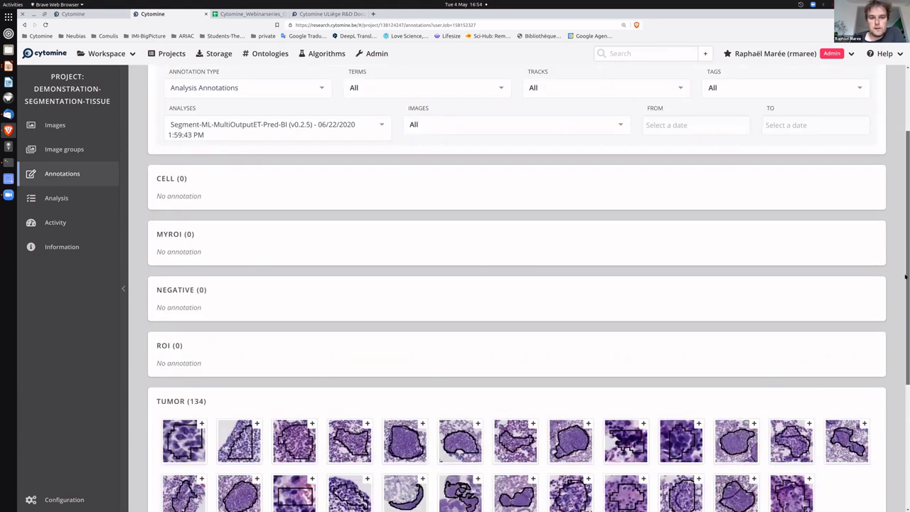
scroll(342, 291, down, 1)
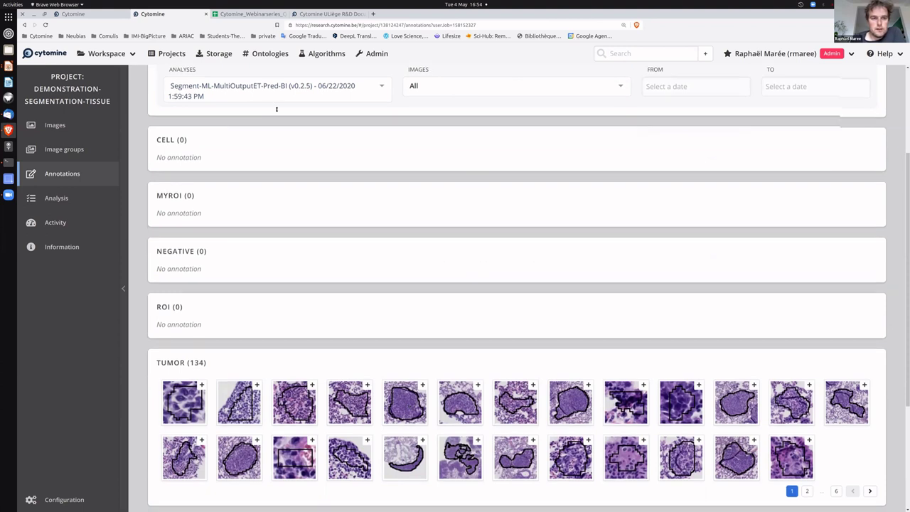
scroll(256, 142, up, 2)
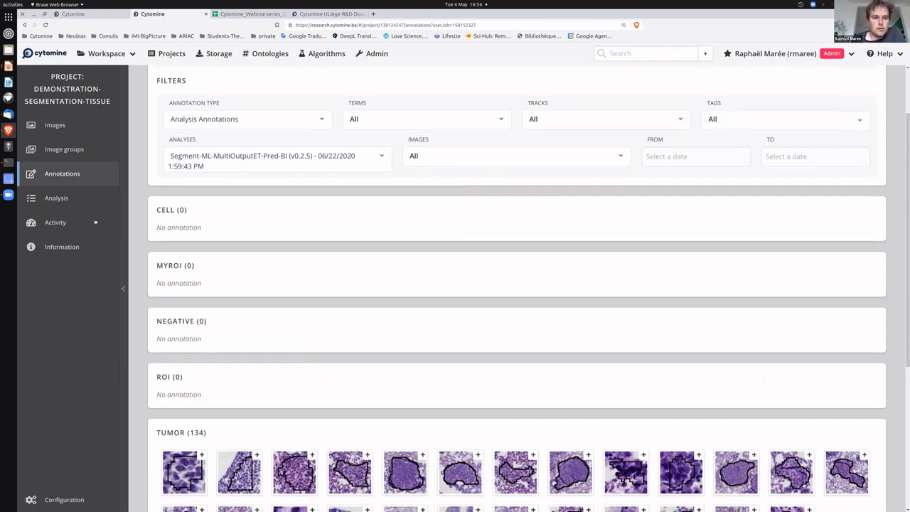
- Return to the project's analyses, review the parameters of run 2 of Segment-ML-MultiOutputET-Pred-BI (v0.2.5), and reopen its annotations
click(77, 197)
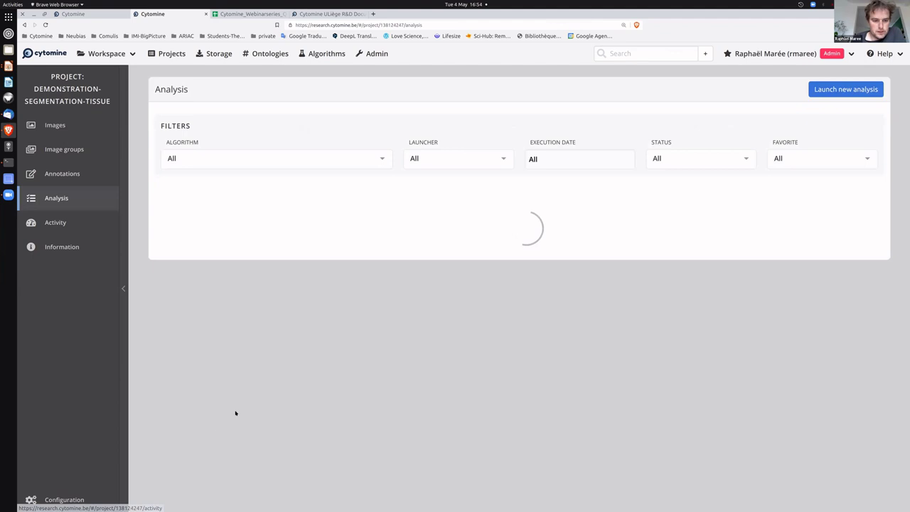
scroll(235, 413, down, 2)
scroll(298, 271, down, 1)
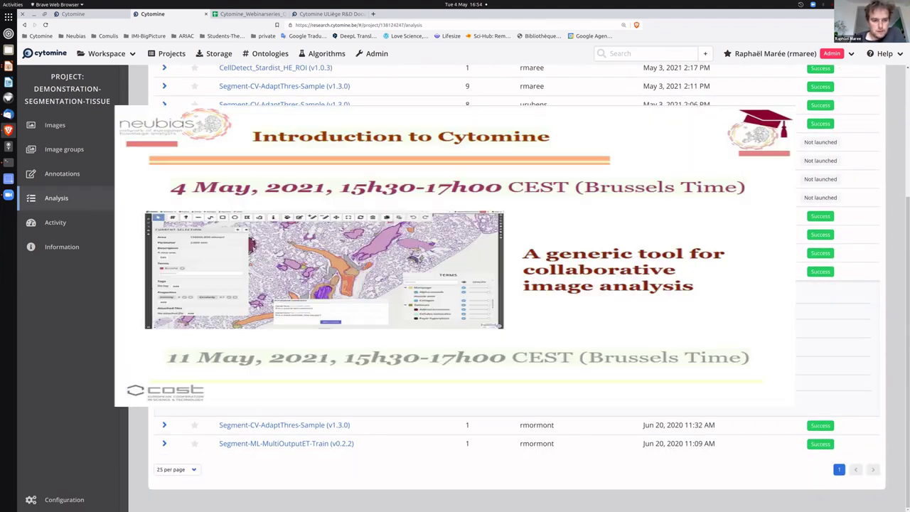
click(245, 328)
scroll(377, 429, down, 3)
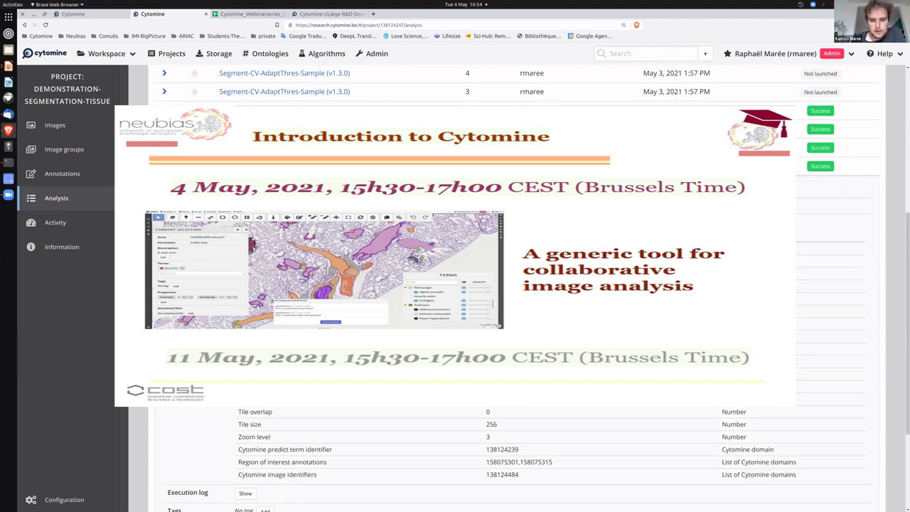
scroll(275, 427, down, 3)
scroll(275, 426, down, 1)
click(275, 428)
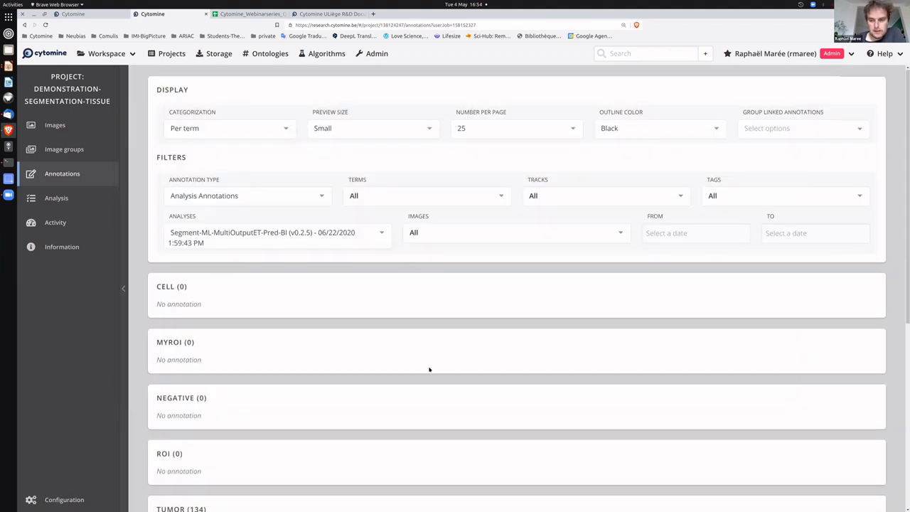
- Open one of the run's Tumor annotations in LUNG2_pyr.tif and view it within the whole tissue sections
scroll(428, 369, down, 1)
scroll(394, 309, down, 3)
click(392, 308)
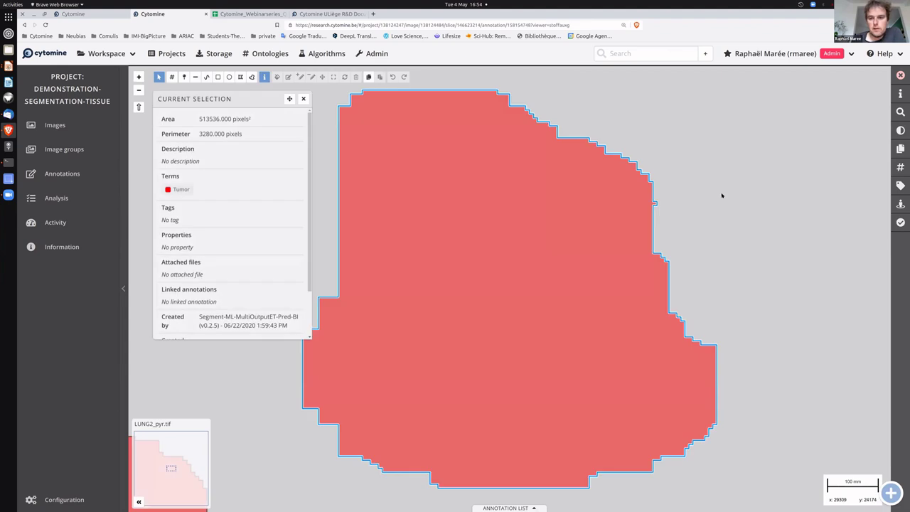
scroll(718, 192, down, 3)
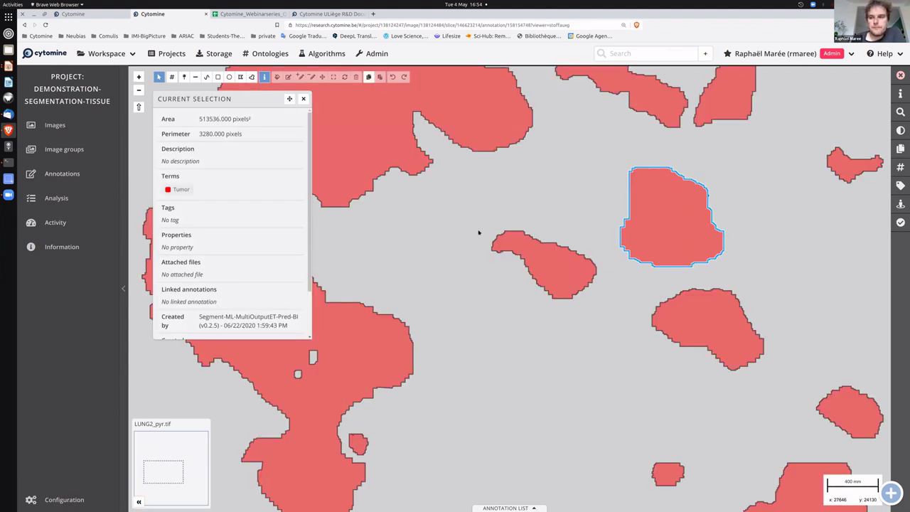
scroll(478, 234, down, 3)
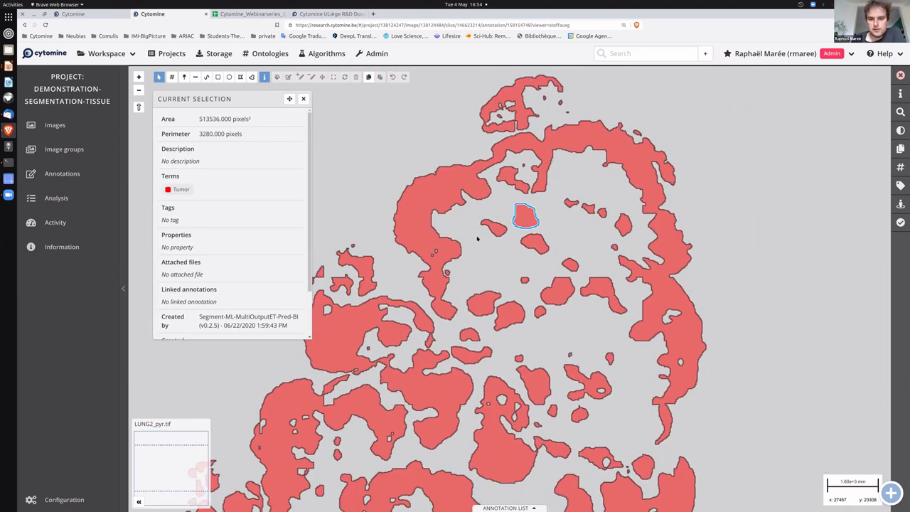
scroll(485, 209, down, 1)
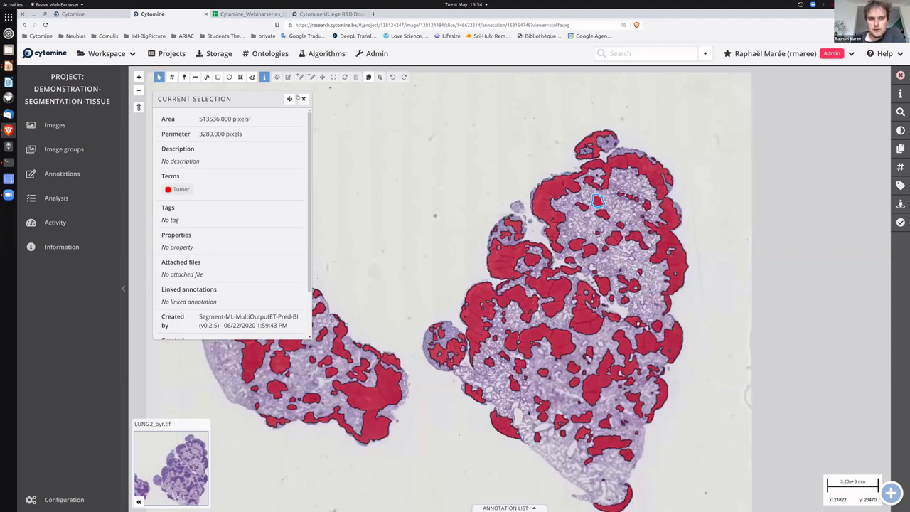
drag(485, 208, 564, 169)
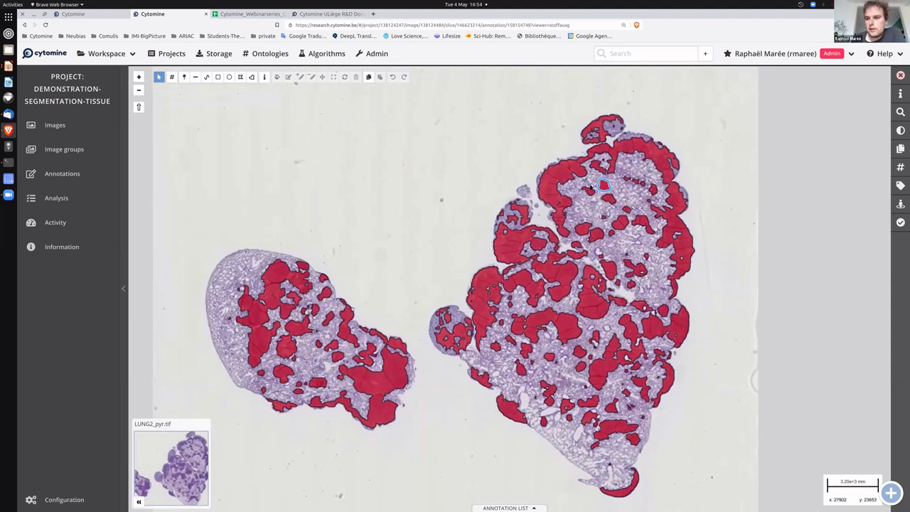
- Hide your own annotation layer in LUNG2_pyr.tif and toggle the Segment-ML-MultiOutputET-Pred-BI (v0.2.5) layer off and back on
click(899, 149)
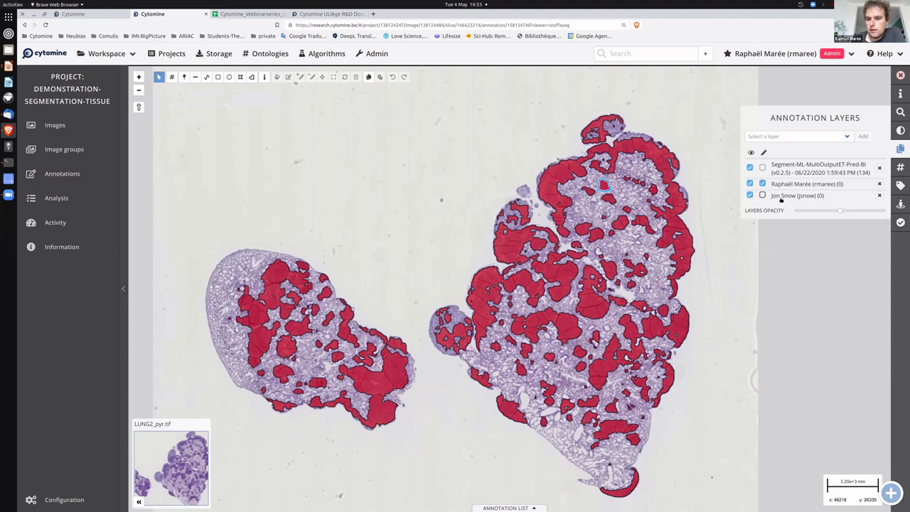
click(749, 167)
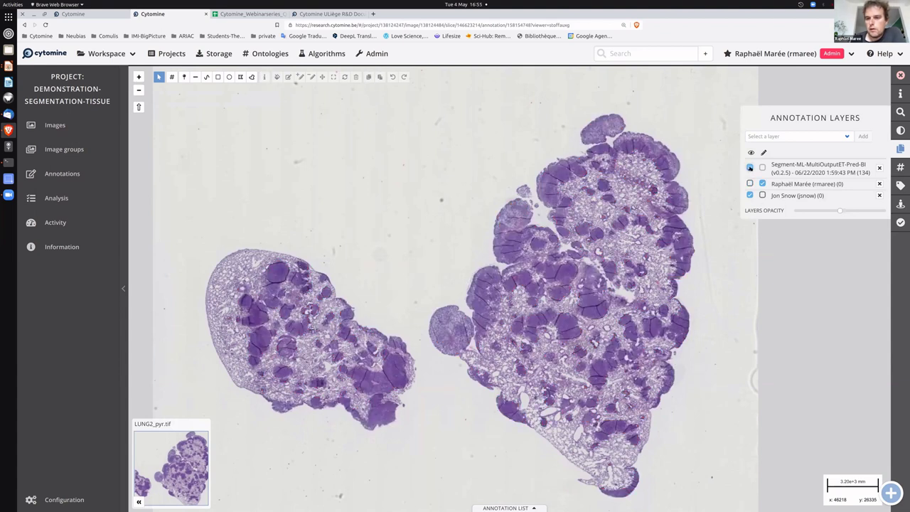
click(749, 167)
click(750, 167)
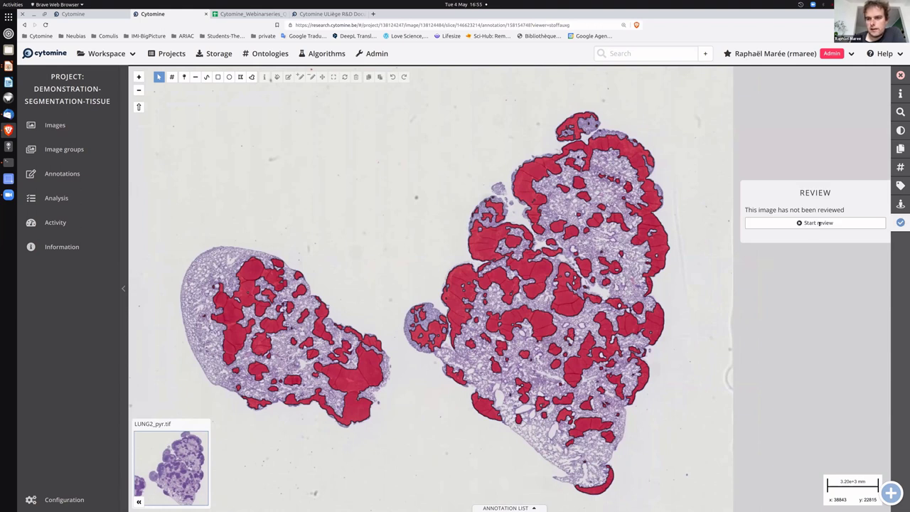
- Start a review of LUNG2_pyr.tif and accept all displayed annotations in batch
click(819, 223)
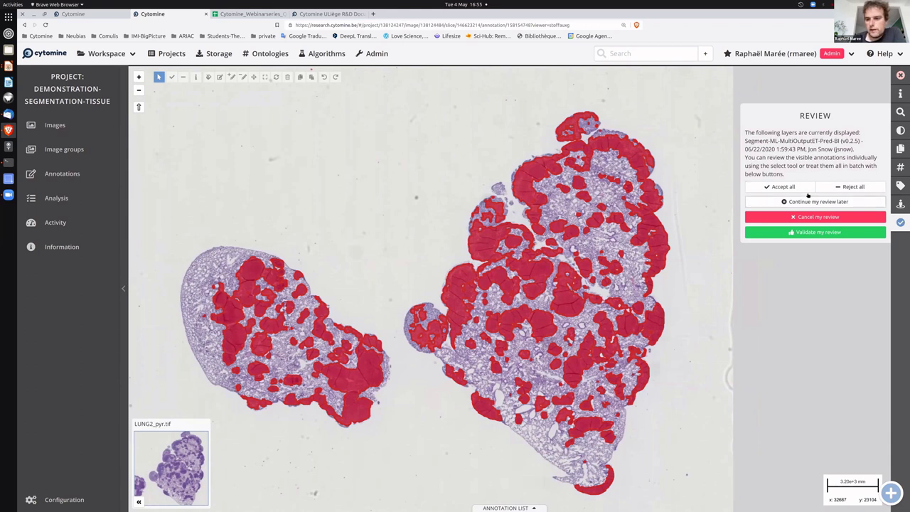
click(802, 196)
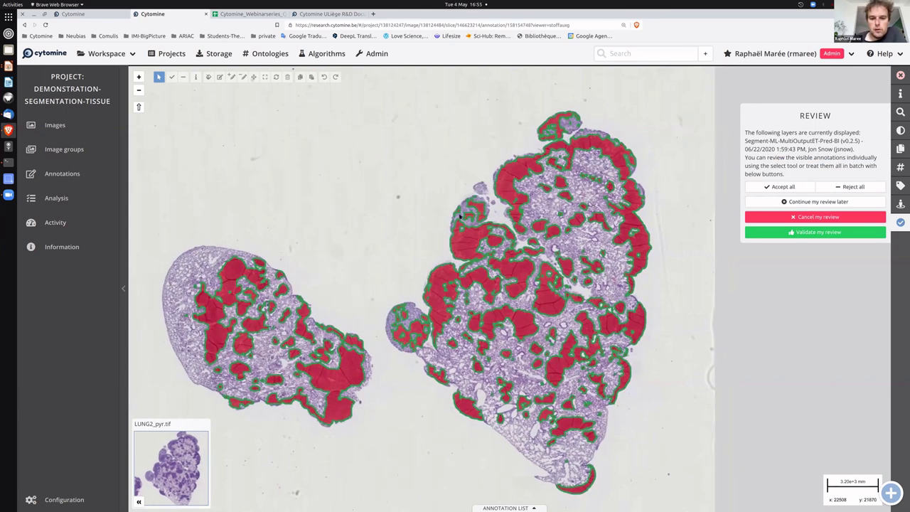
- Extend the Tumor annotation in the small upper-left lobe of the larger section by freehand correction and validate the image review
scroll(491, 235, up, 1)
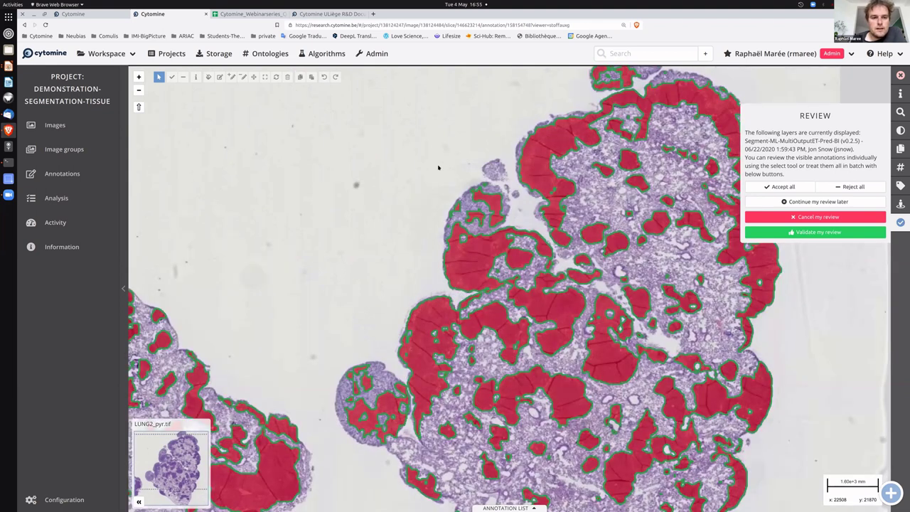
scroll(439, 167, up, 1)
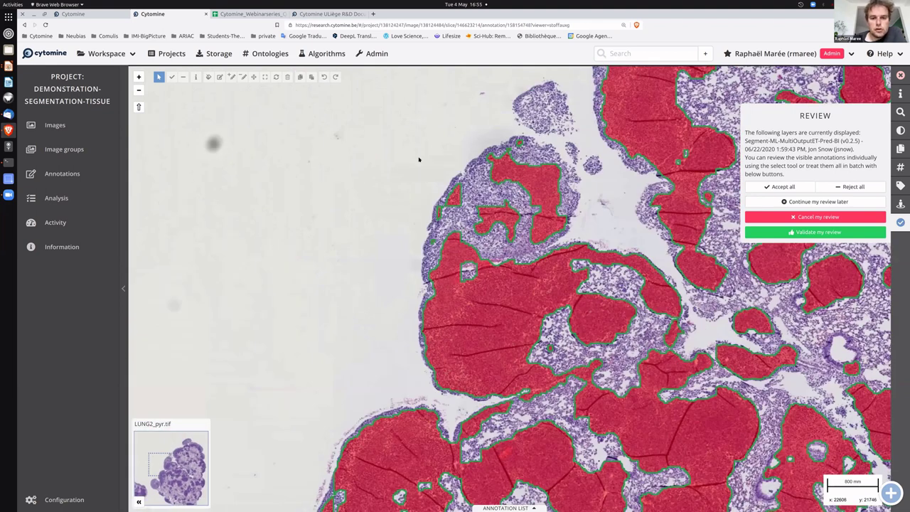
click(497, 165)
key(plus)
drag(498, 165, 476, 180)
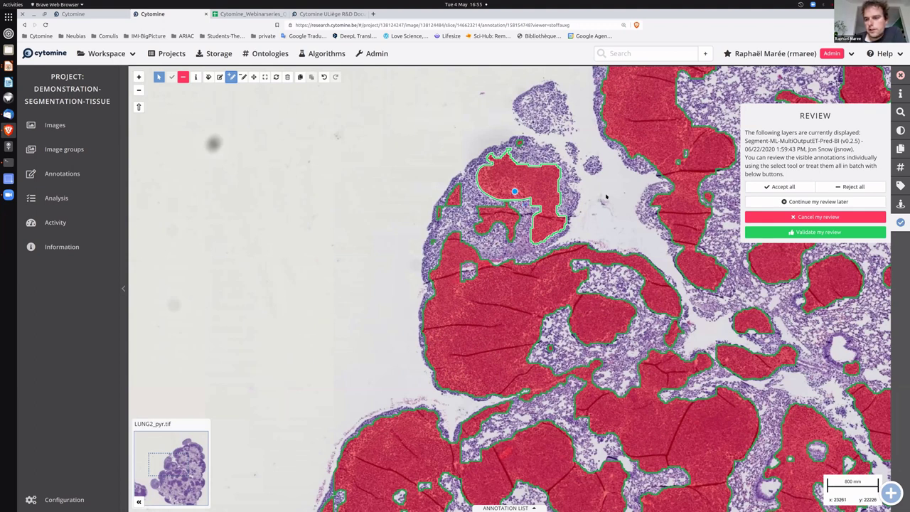
scroll(606, 198, down, 2)
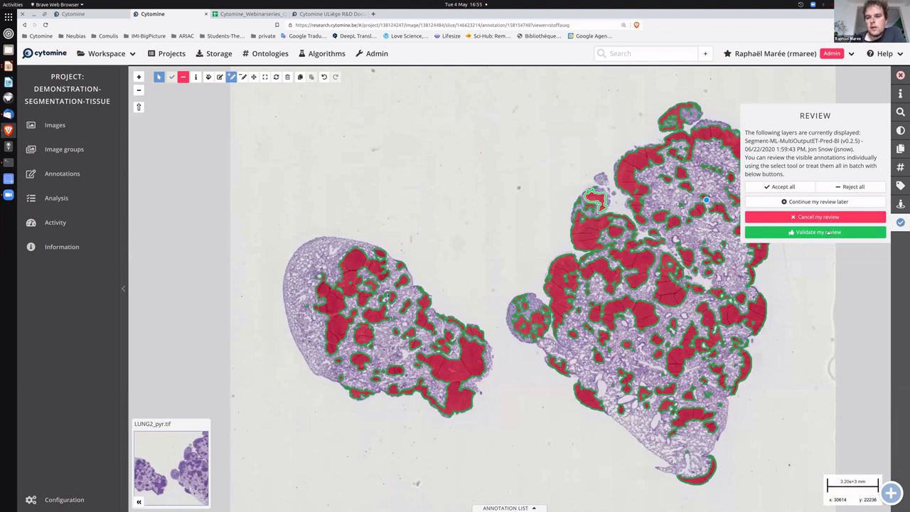
click(827, 233)
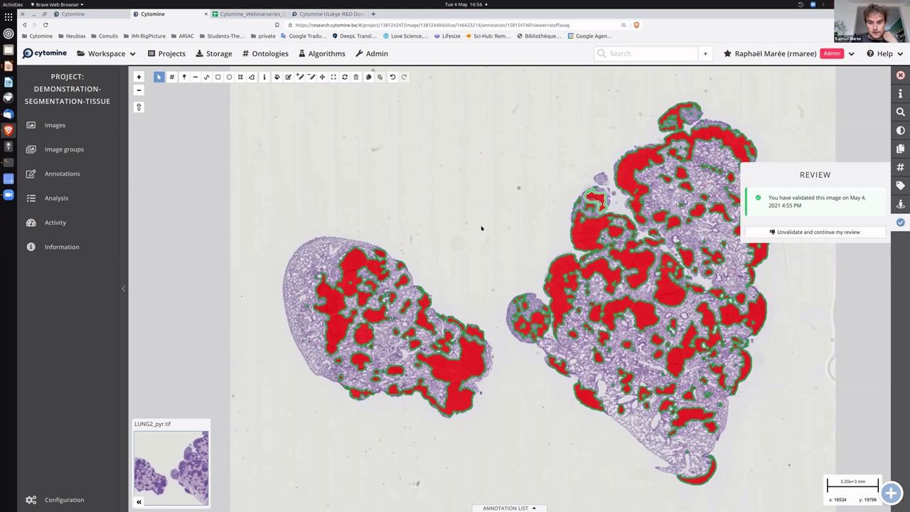
- Set up a new Stats-TermArea (v1.1.1) analysis with the terms Tumor and ROI on the image LUNG1_pyr.tif
click(76, 198)
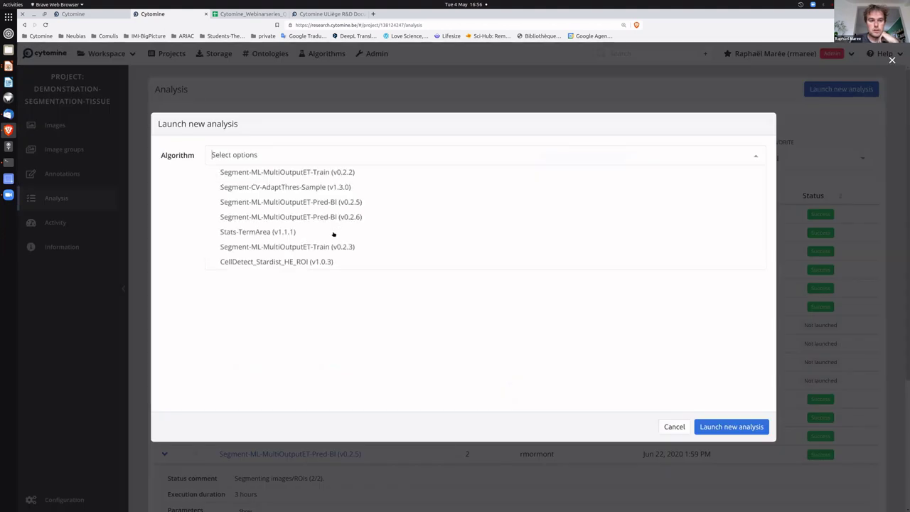
click(337, 233)
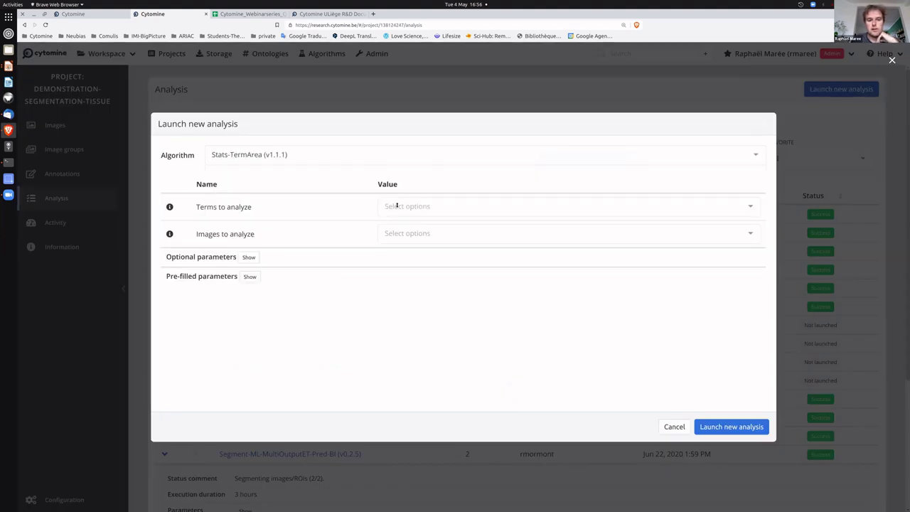
click(399, 206)
click(409, 299)
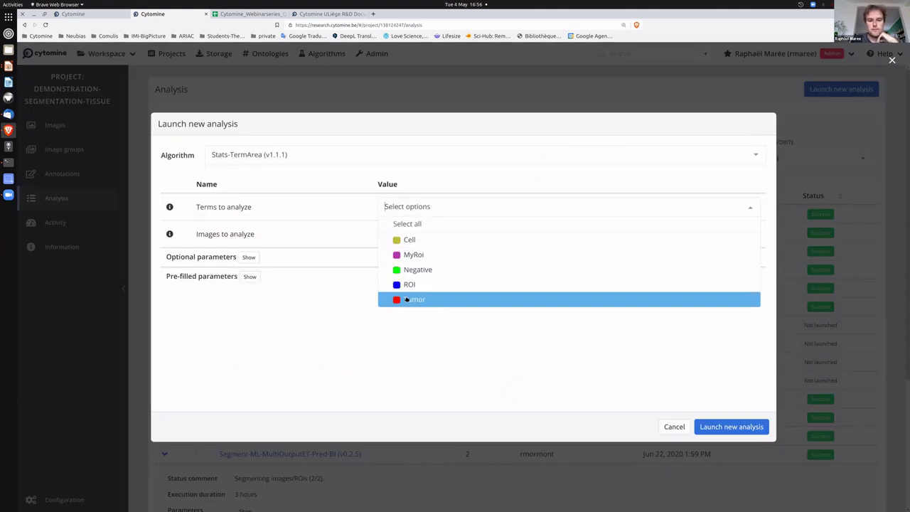
click(410, 284)
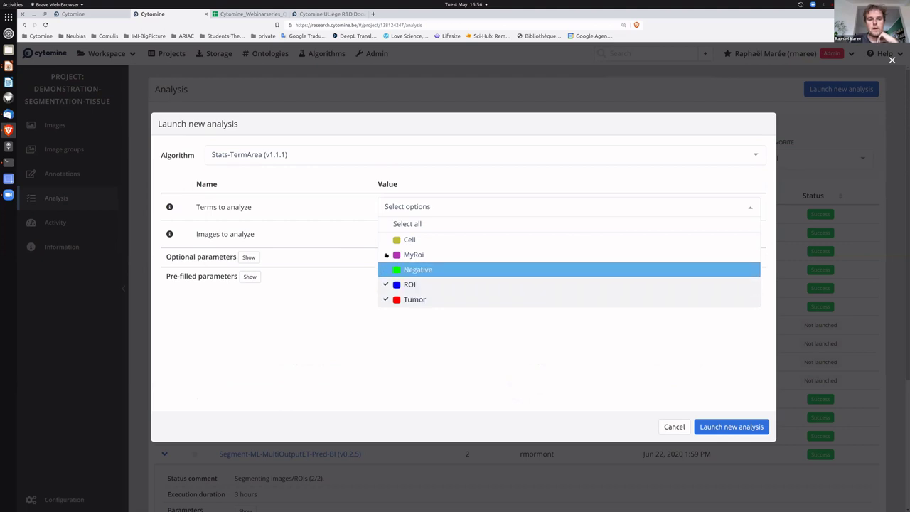
click(408, 158)
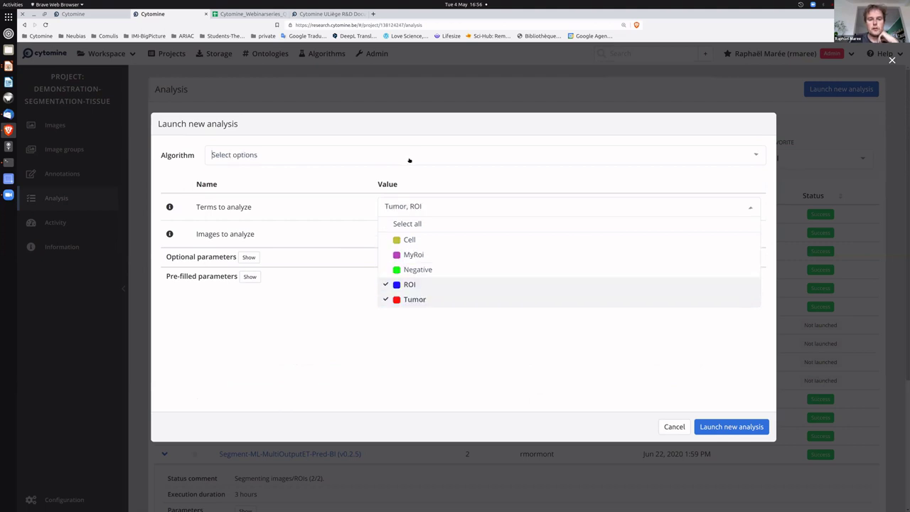
click(327, 341)
click(408, 234)
click(426, 275)
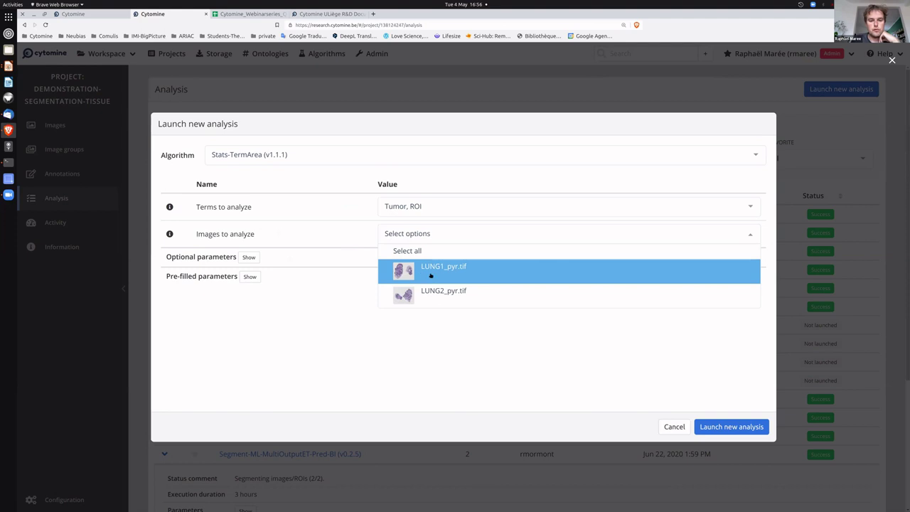
click(337, 327)
- Choose the Segment-ML-MultiOutputET-Train (v0.2.2) run #1 as the optional job to analyze and launch the analysis
click(248, 256)
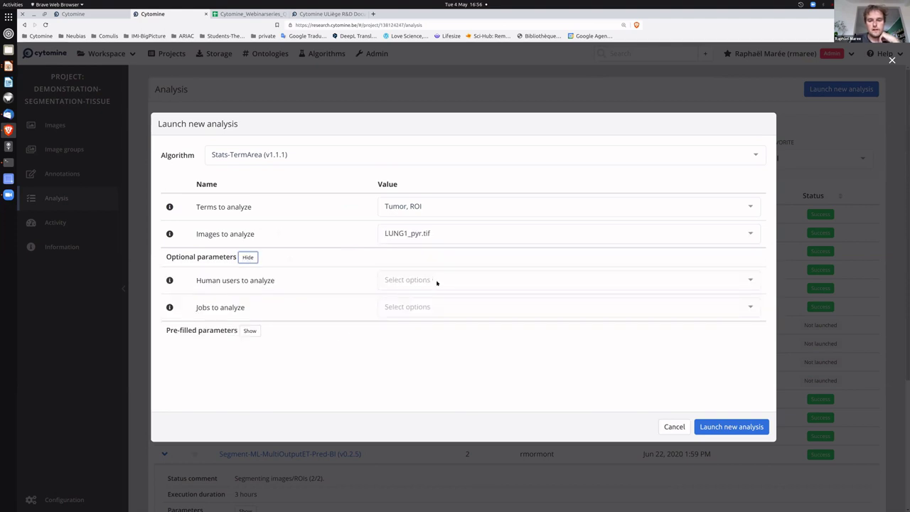
click(436, 280)
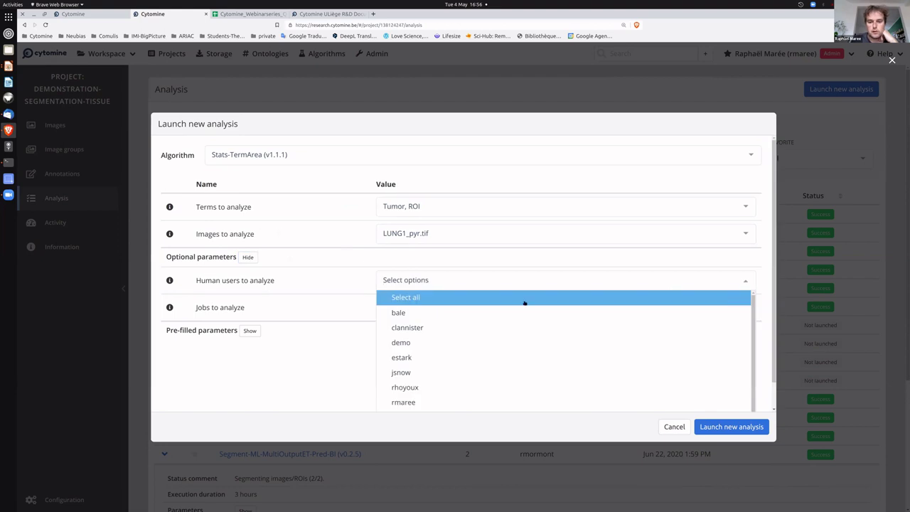
click(369, 298)
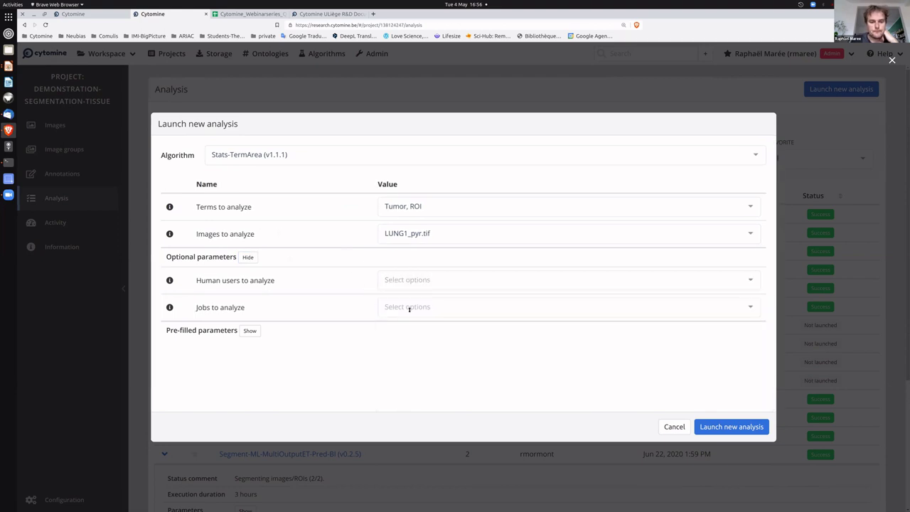
click(436, 309)
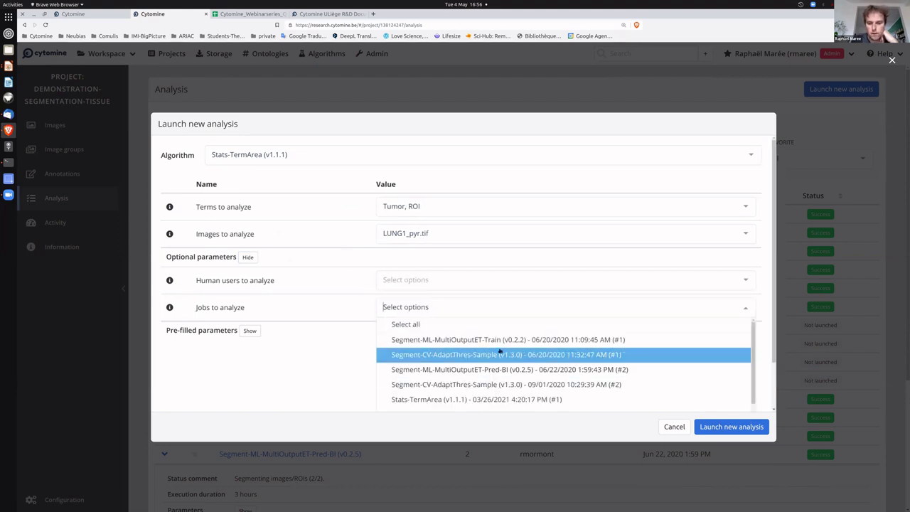
click(503, 340)
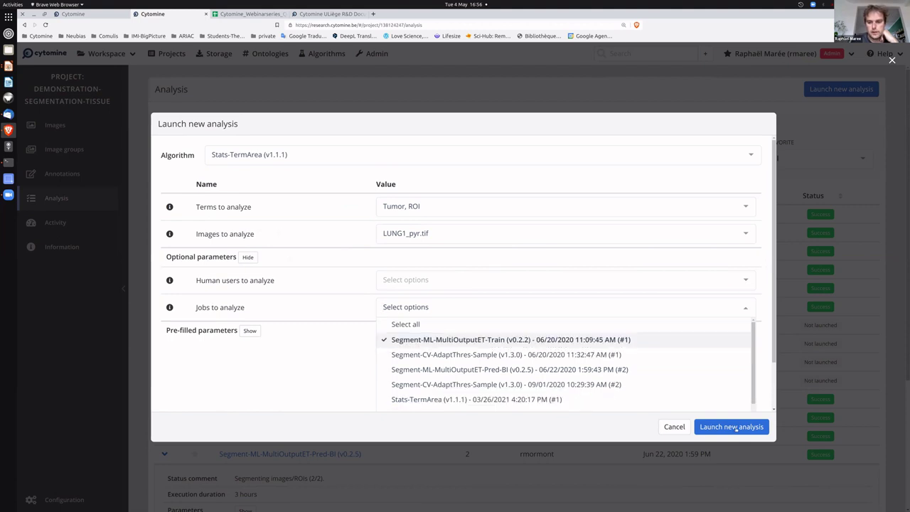
click(731, 427)
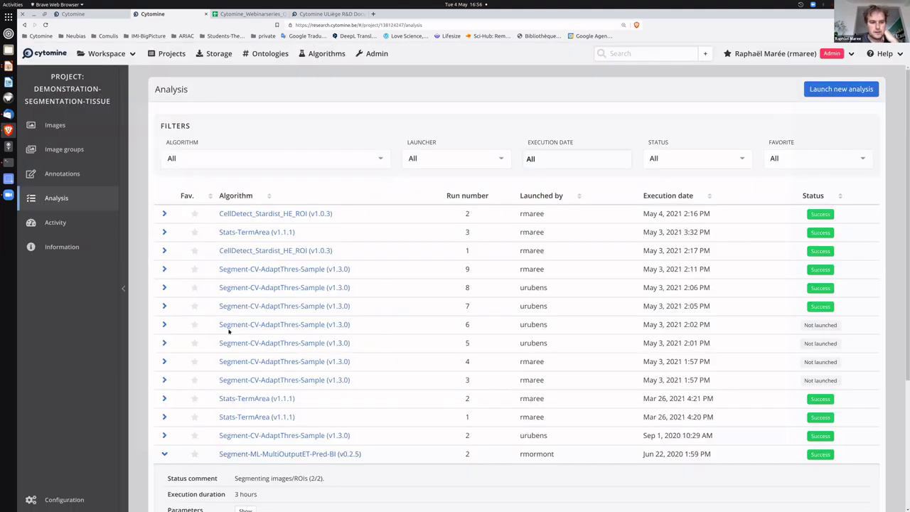
- Expand run 3 of Stats-TermArea (v1.1.1) and view its stat-area.csv report
scroll(163, 313, down, 1)
click(163, 301)
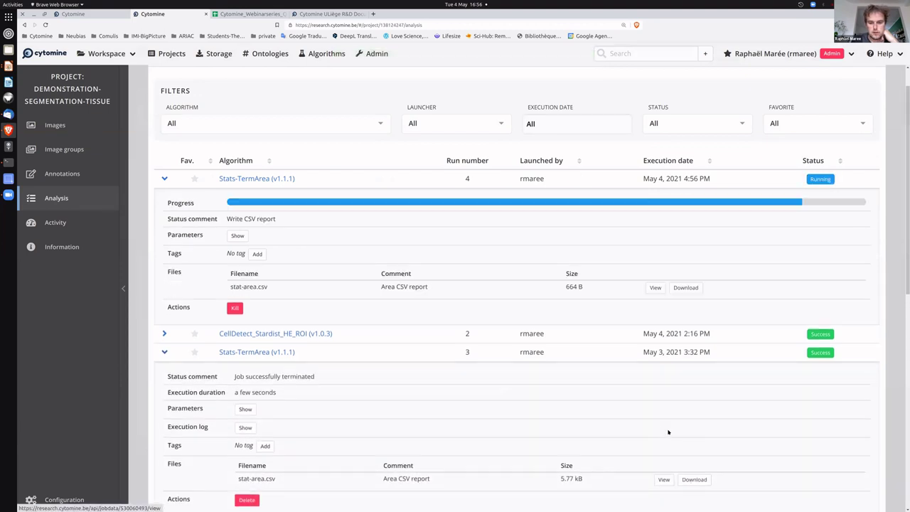
click(664, 480)
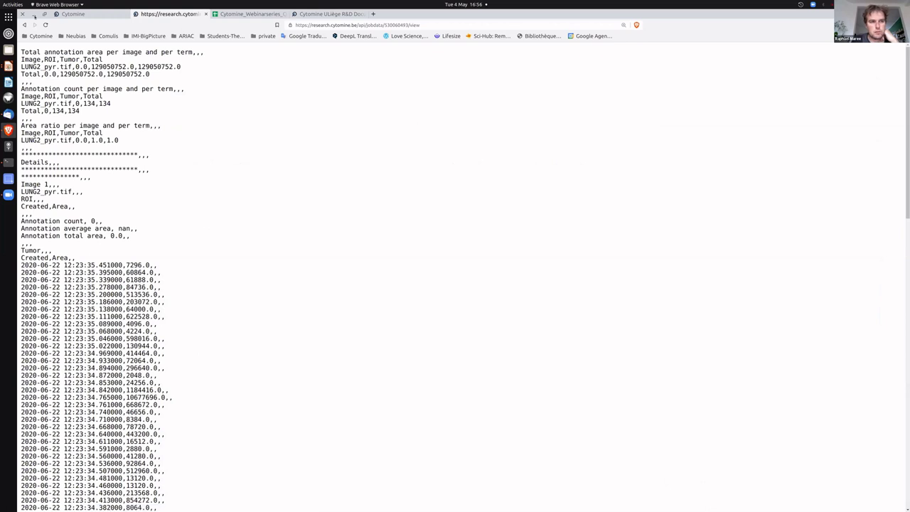
- Leave the report, go to the project's images, and open LUNG1_pyr.tif
key(alt+Left)
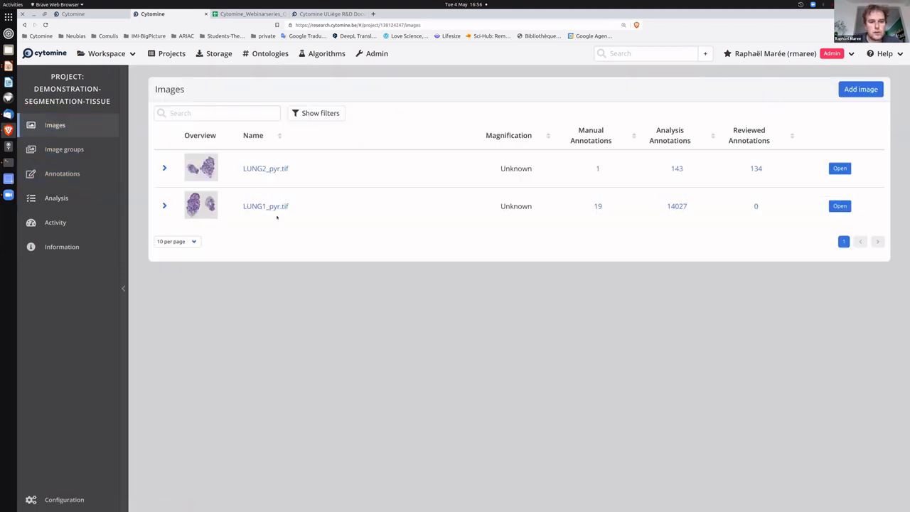
click(264, 206)
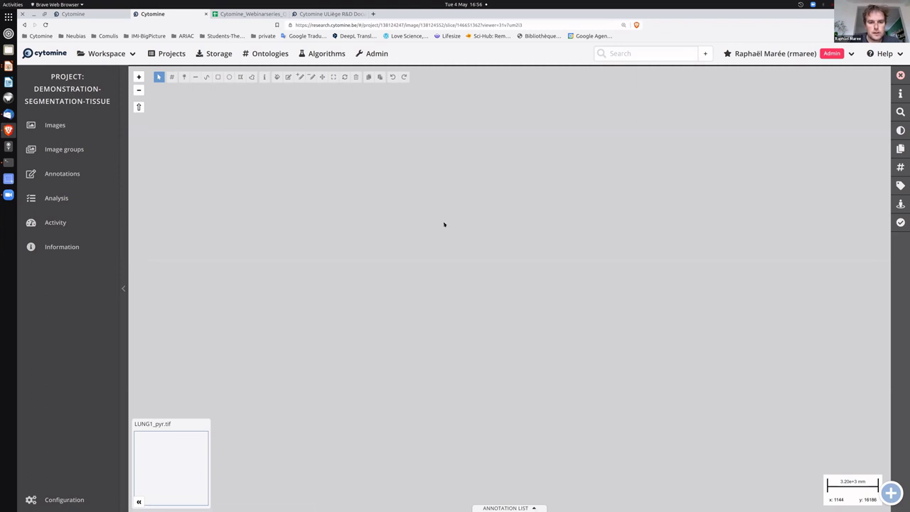
- Try to outline a region near a nodule below the red tumor annotation in LUNG1_pyr.tif with the freehand polygon tool
scroll(384, 234, up, 2)
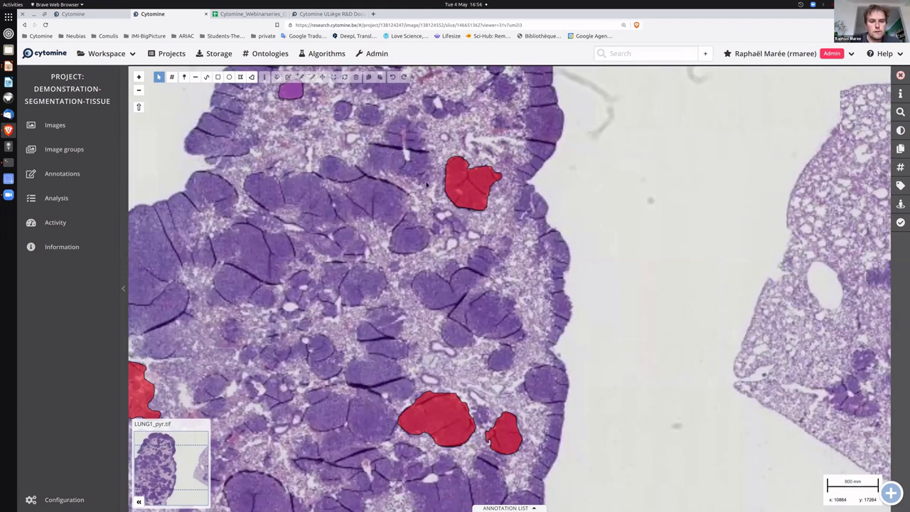
scroll(452, 231, up, 1)
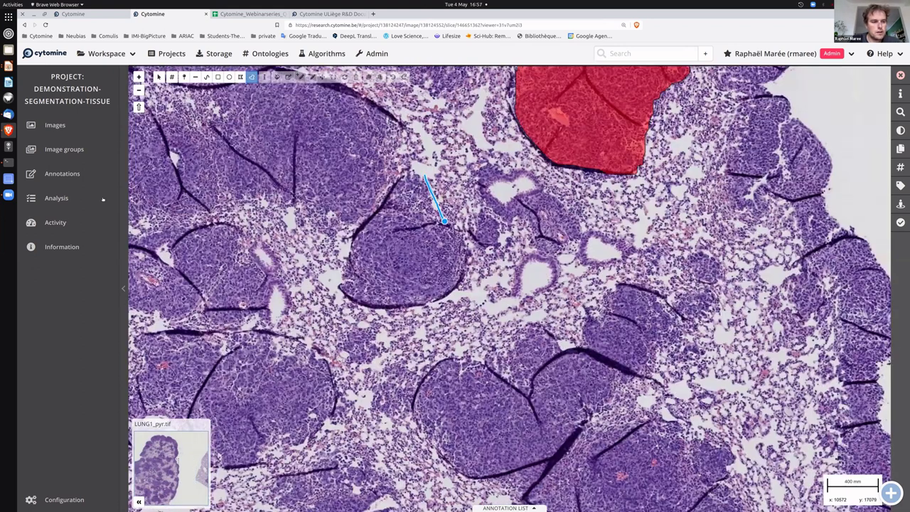
drag(443, 222, 398, 182)
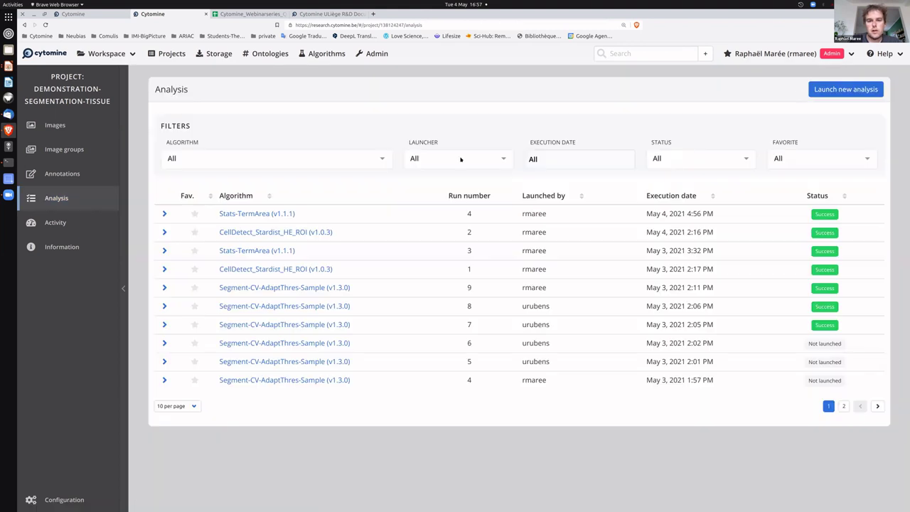
- Set up a new CellDetect_Stardist_HE_ROI (v1.0.3) analysis on the image LUNG1_pyr.tif
click(824, 87)
click(369, 155)
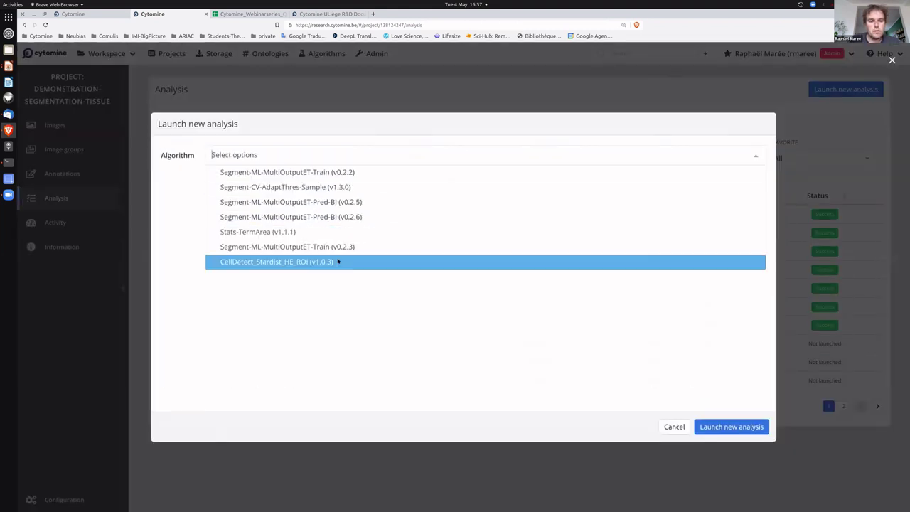
click(336, 262)
click(422, 206)
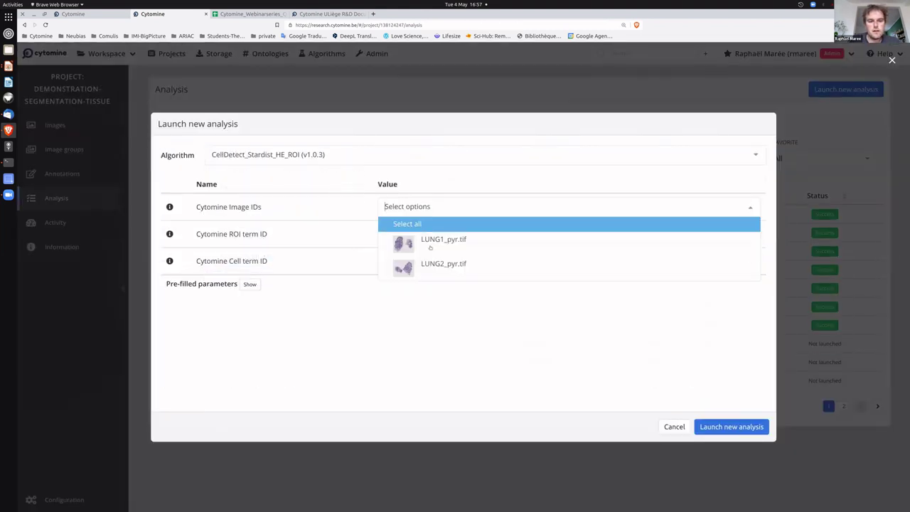
click(438, 242)
click(408, 174)
- Set the ROI term to MyRoi and the cell term to Cell, and launch the analysis with its pre-filled parameters
click(391, 232)
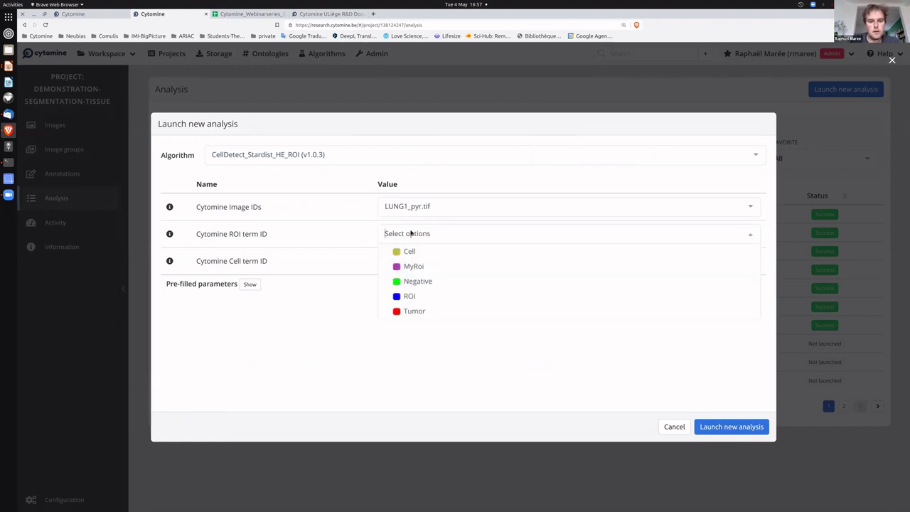
click(401, 267)
click(396, 234)
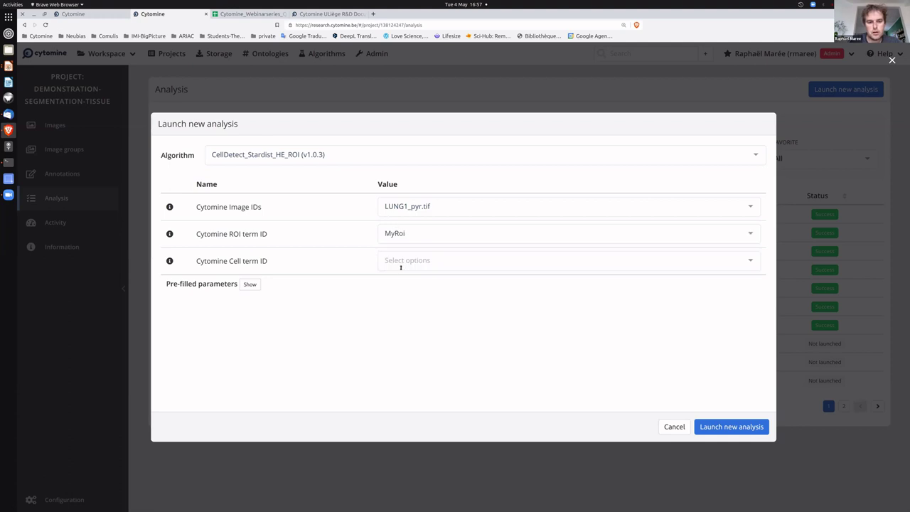
click(400, 267)
click(406, 280)
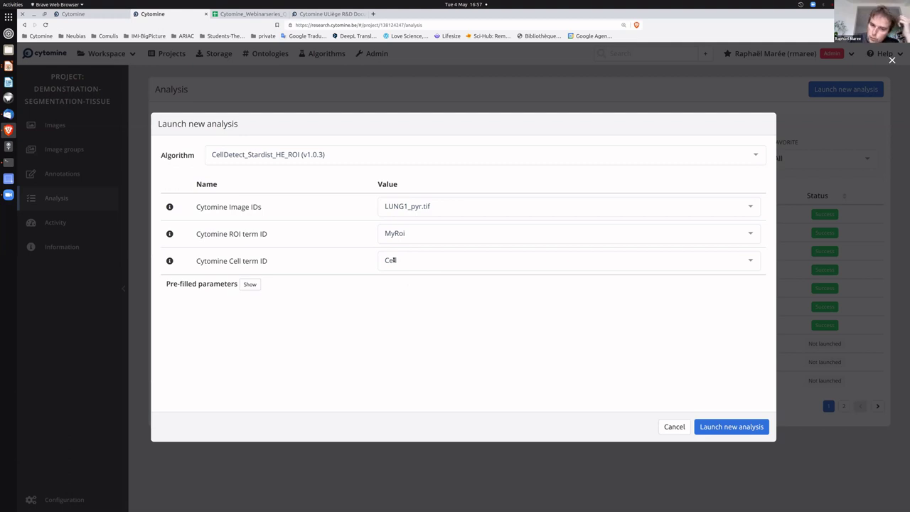
click(250, 283)
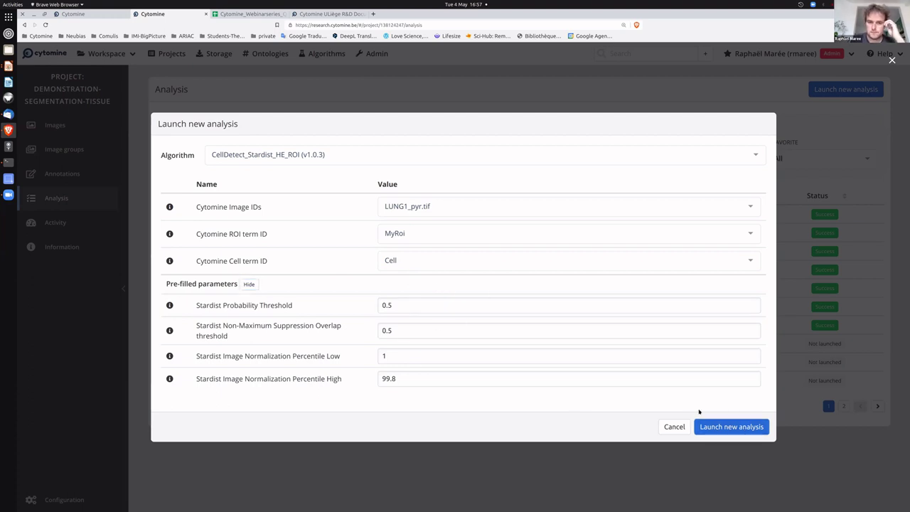
click(730, 427)
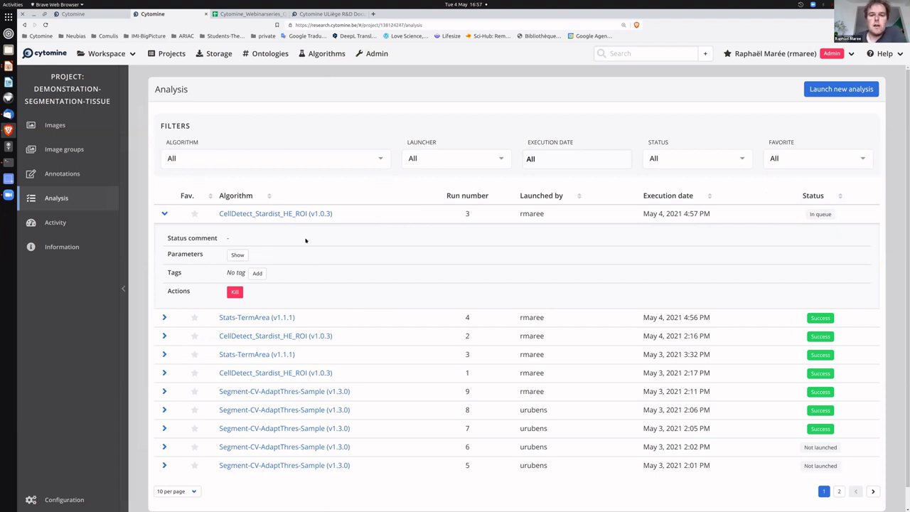
- Open the annotations of CellDetect_Stardist_HE_ROI (v1.0.3) run 2 and view one detected cell in its image
scroll(281, 270, down, 1)
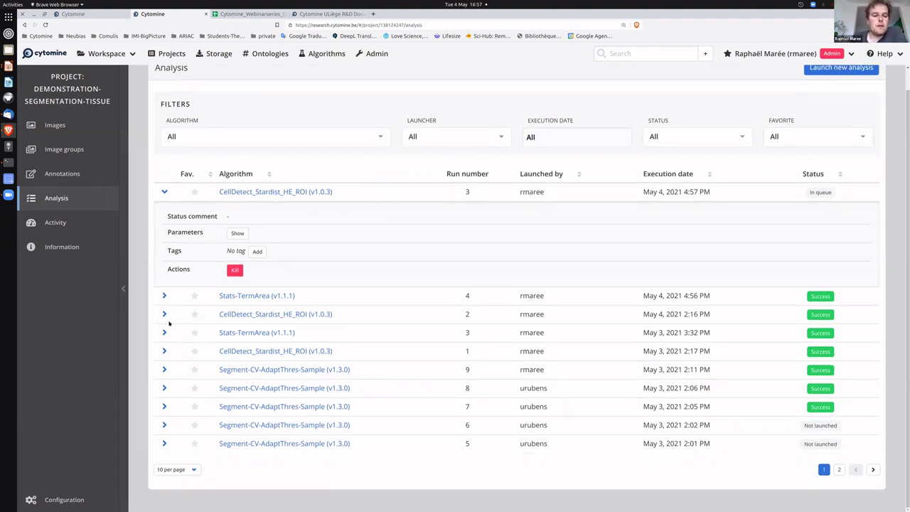
click(165, 315)
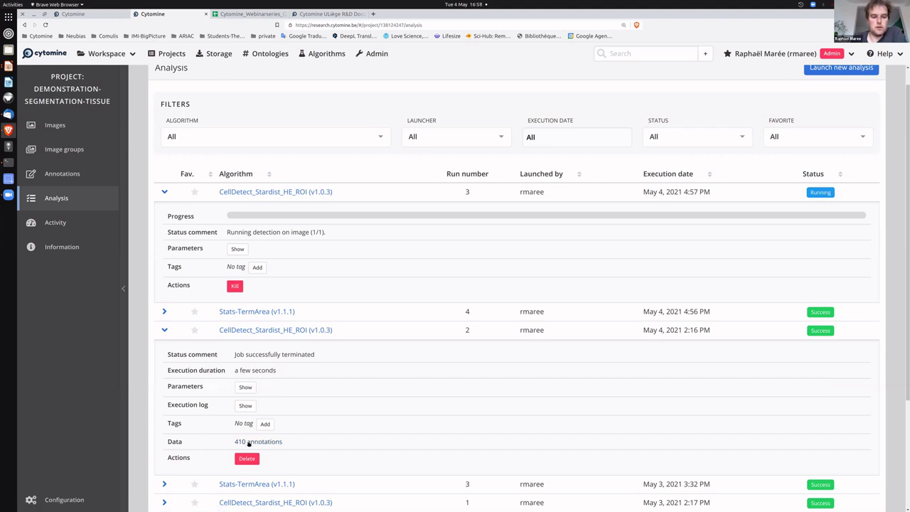
click(248, 442)
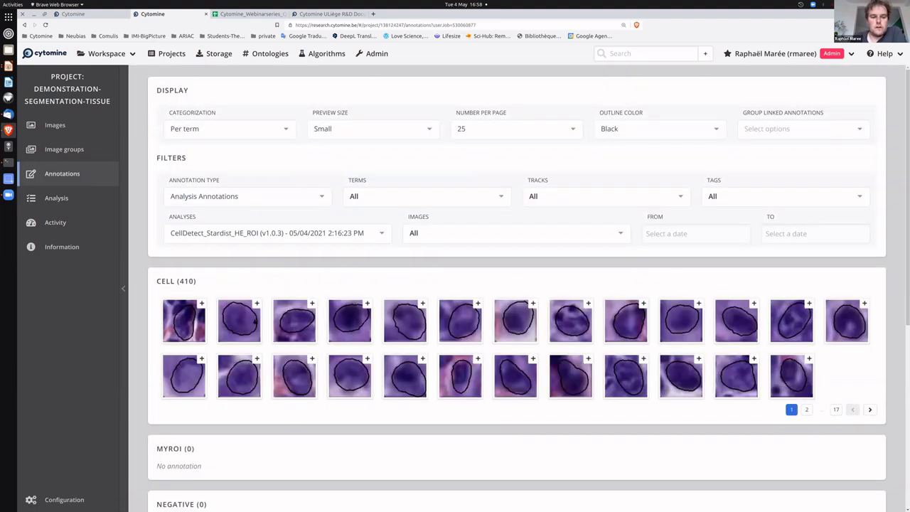
click(252, 321)
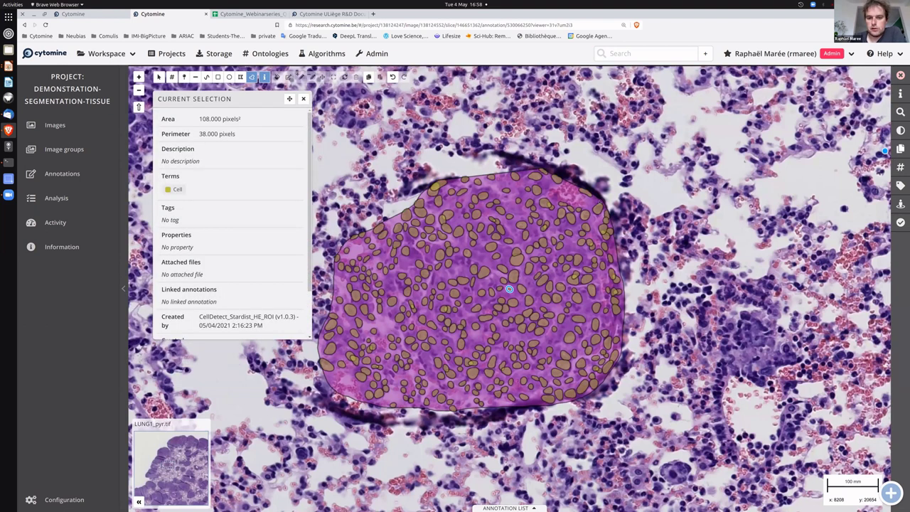
- Hide the manual annotation layer and toggle the CellDetect_Stardist_HE_ROI layer off and back on to compare the detections with the tissue
click(900, 149)
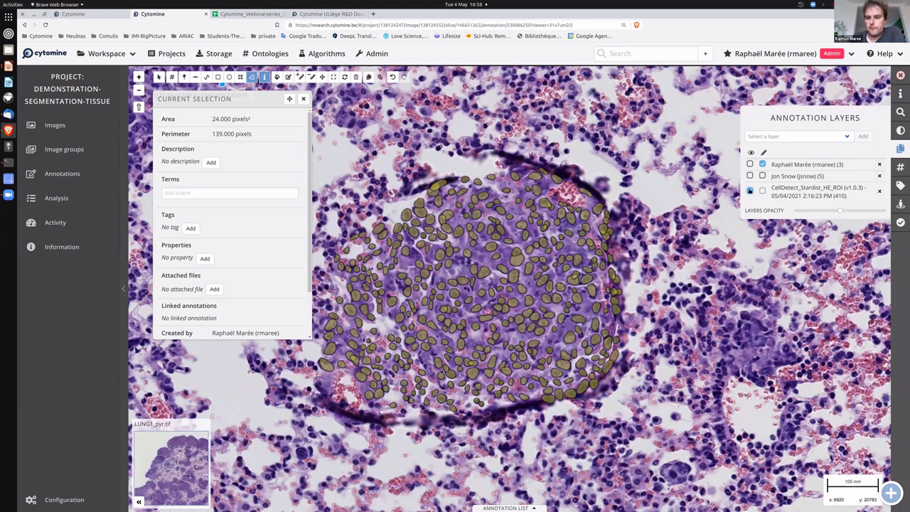
click(749, 191)
click(749, 190)
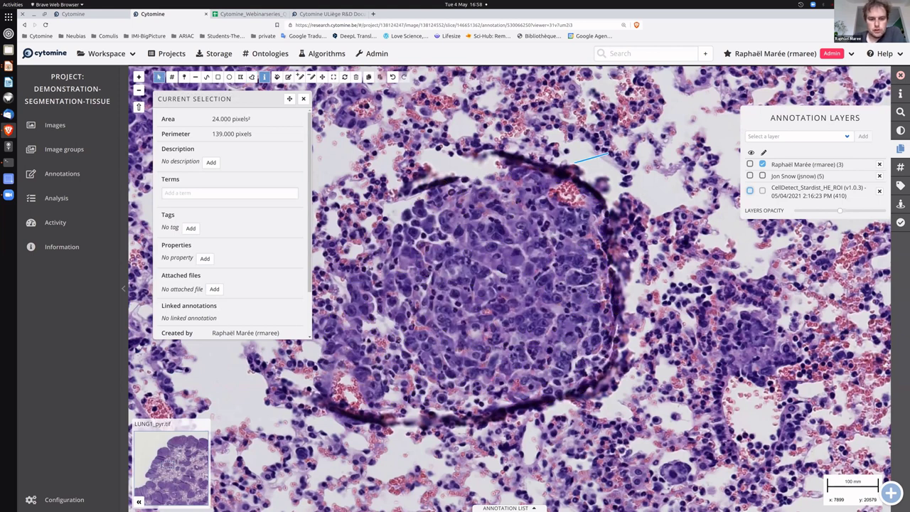
click(750, 191)
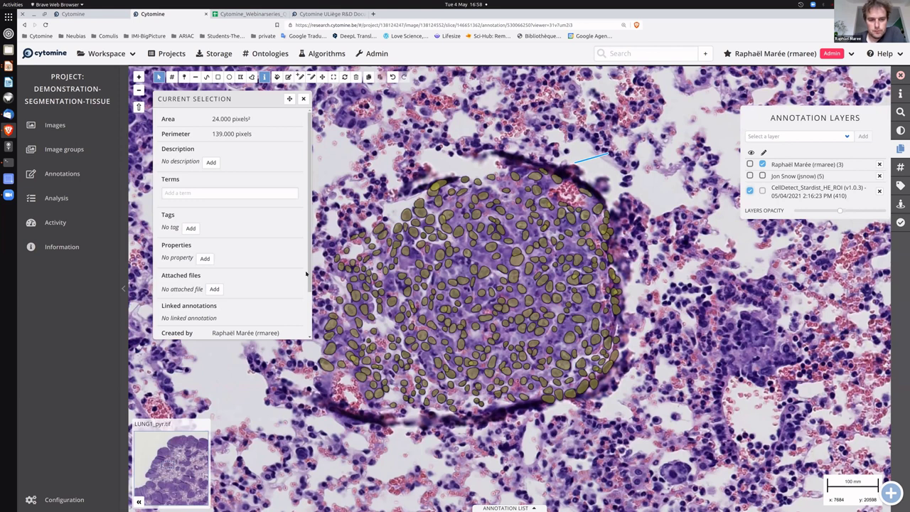
- Share the comment "Is this OK ?" on a Cell annotation at the region's edge with the demonstration user only, and close the comments
drag(249, 325, 320, 318)
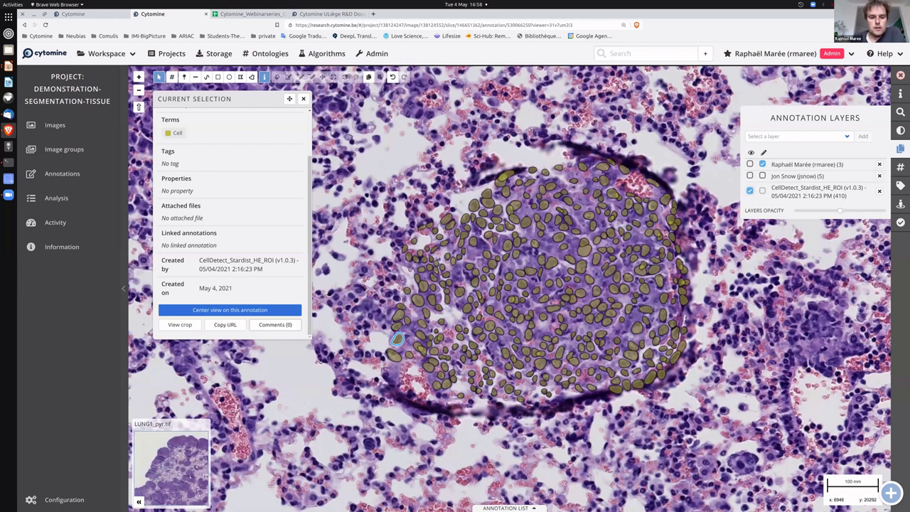
click(275, 324)
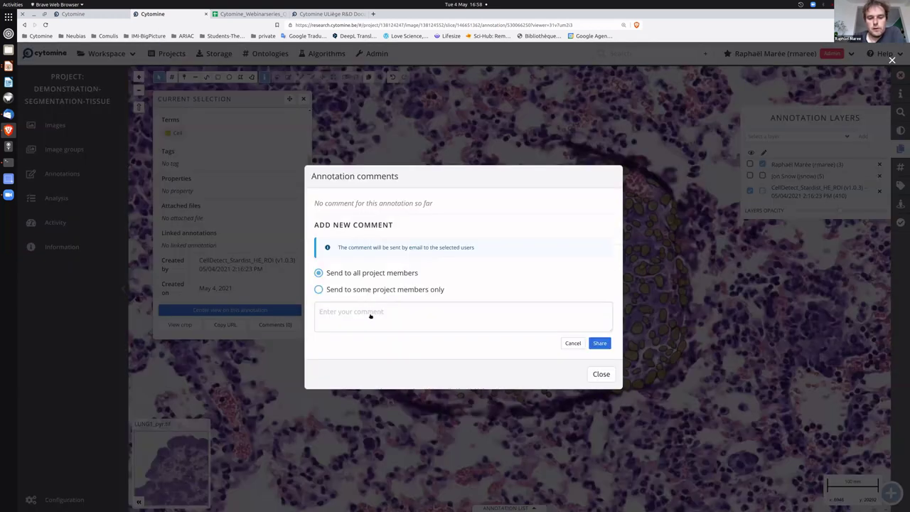
click(318, 289)
click(376, 331)
click(413, 331)
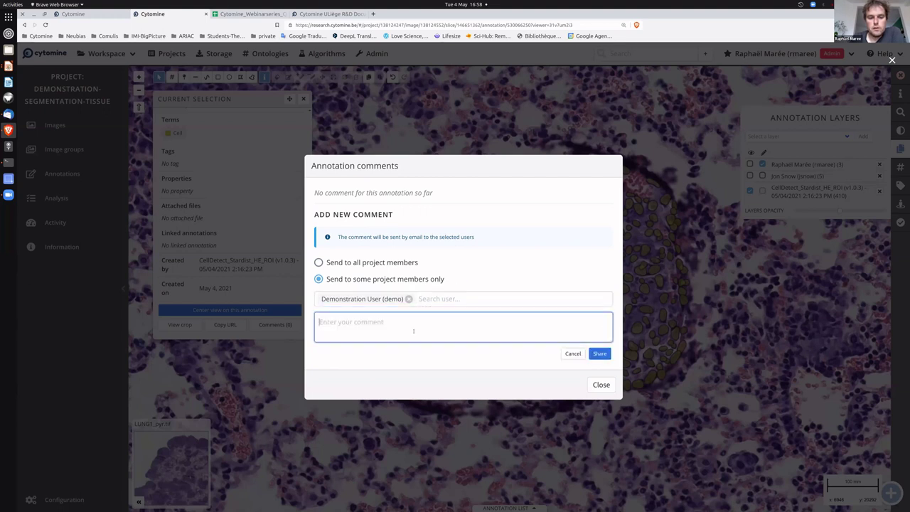
text(Is this)
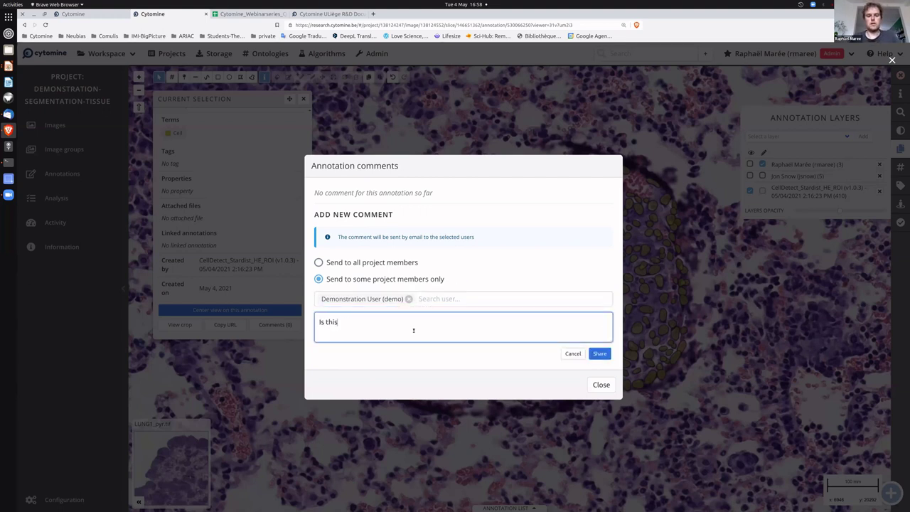
text( OK ?)
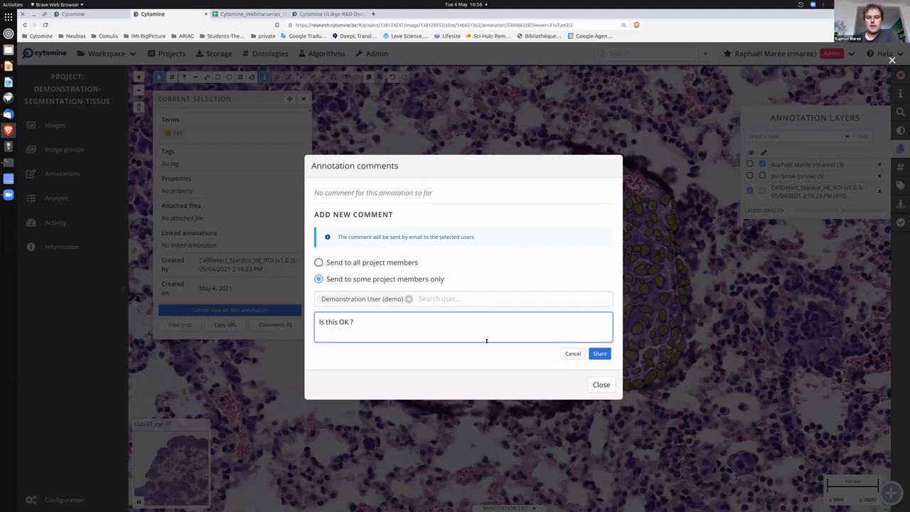
click(595, 353)
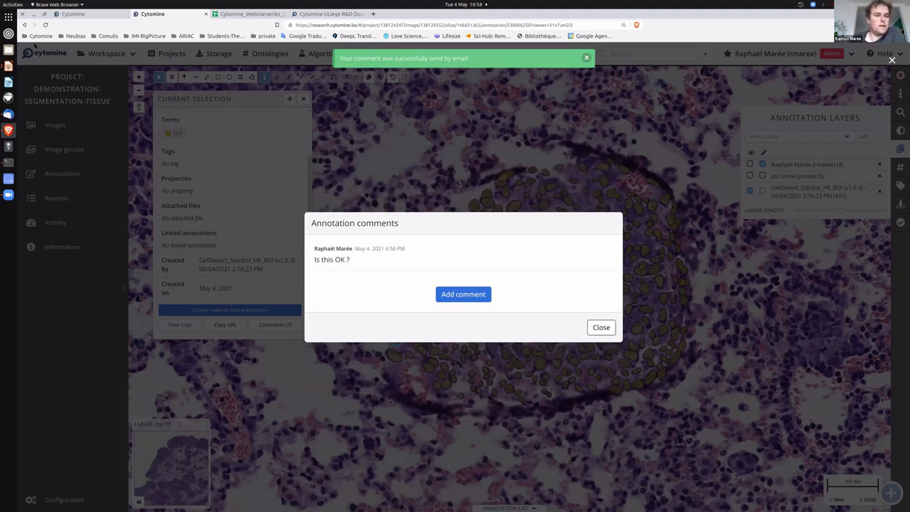
key(Escape)
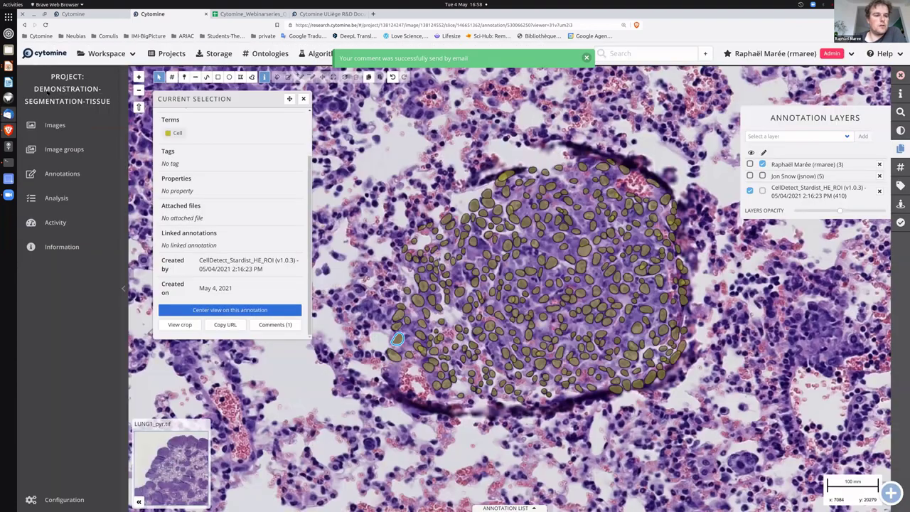
- Switch to Thunderbird and read the newest email notification about the commented annotation
key(alt+Tab)
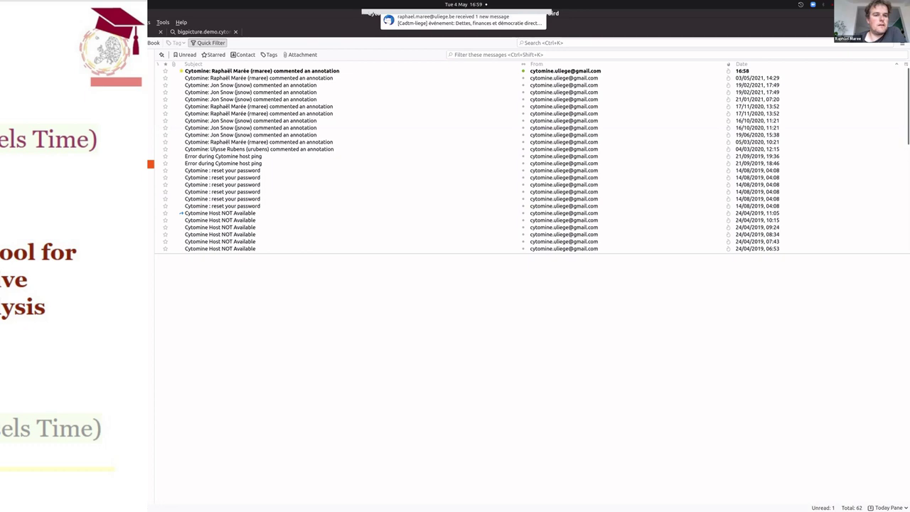
click(221, 71)
scroll(311, 339, down, 2)
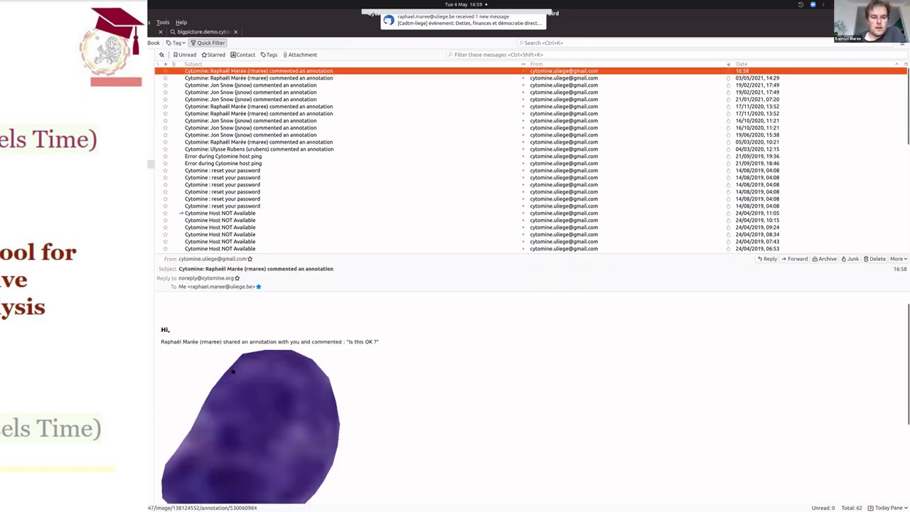
scroll(348, 321, down, 2)
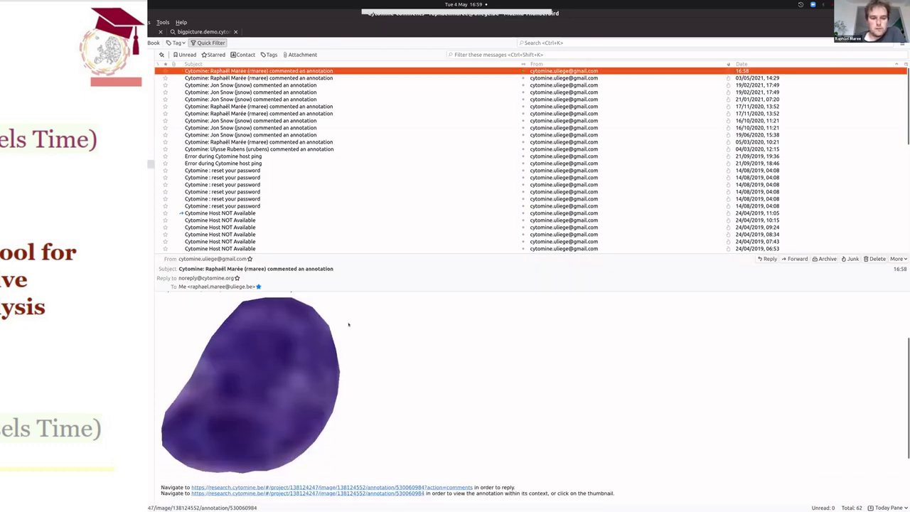
- Check the comment text in the email and follow its link to view the annotation within its context
scroll(348, 321, up, 3)
drag(327, 360, 389, 364)
click(390, 364)
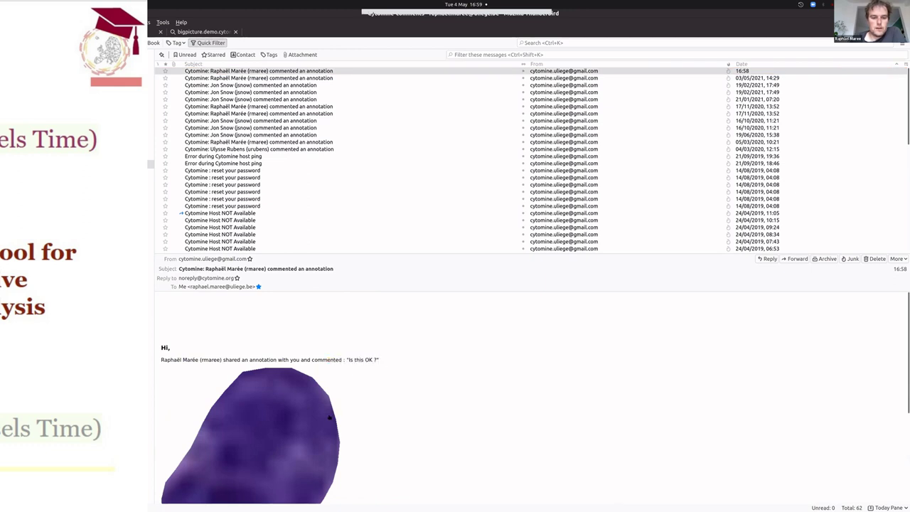
scroll(324, 446, down, 3)
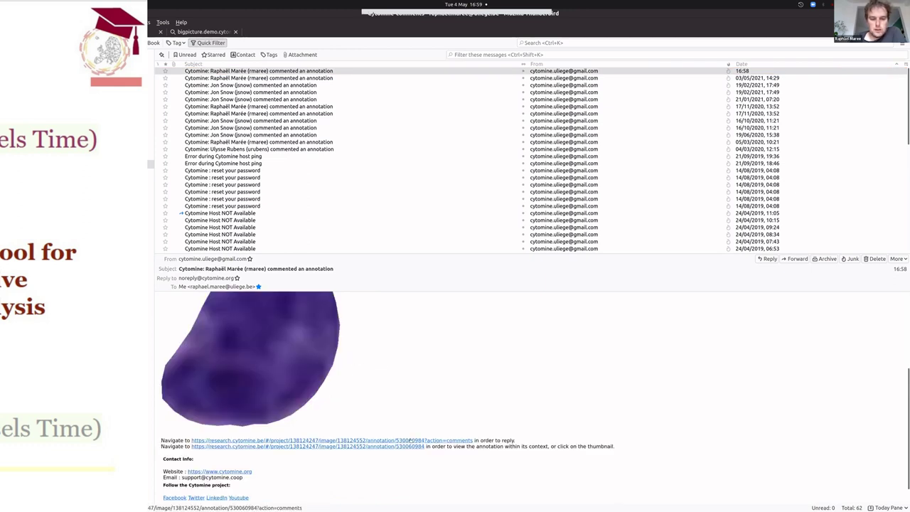
click(394, 446)
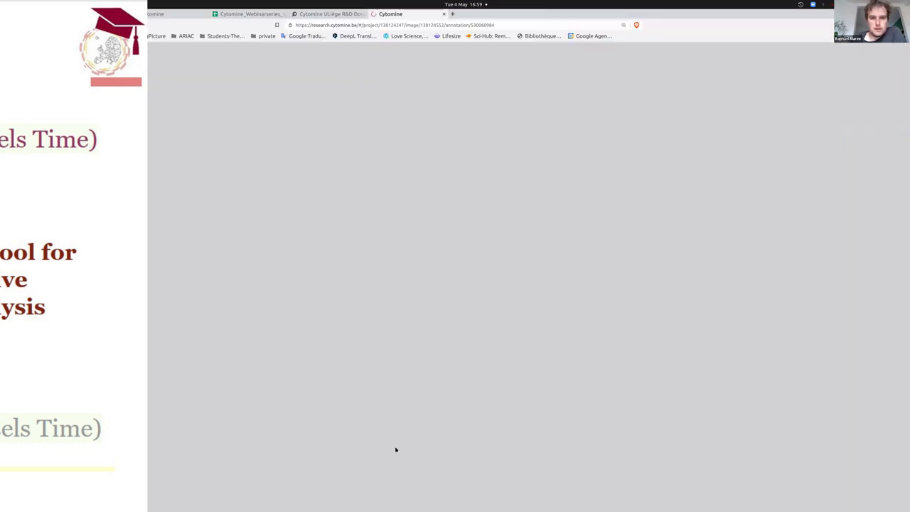